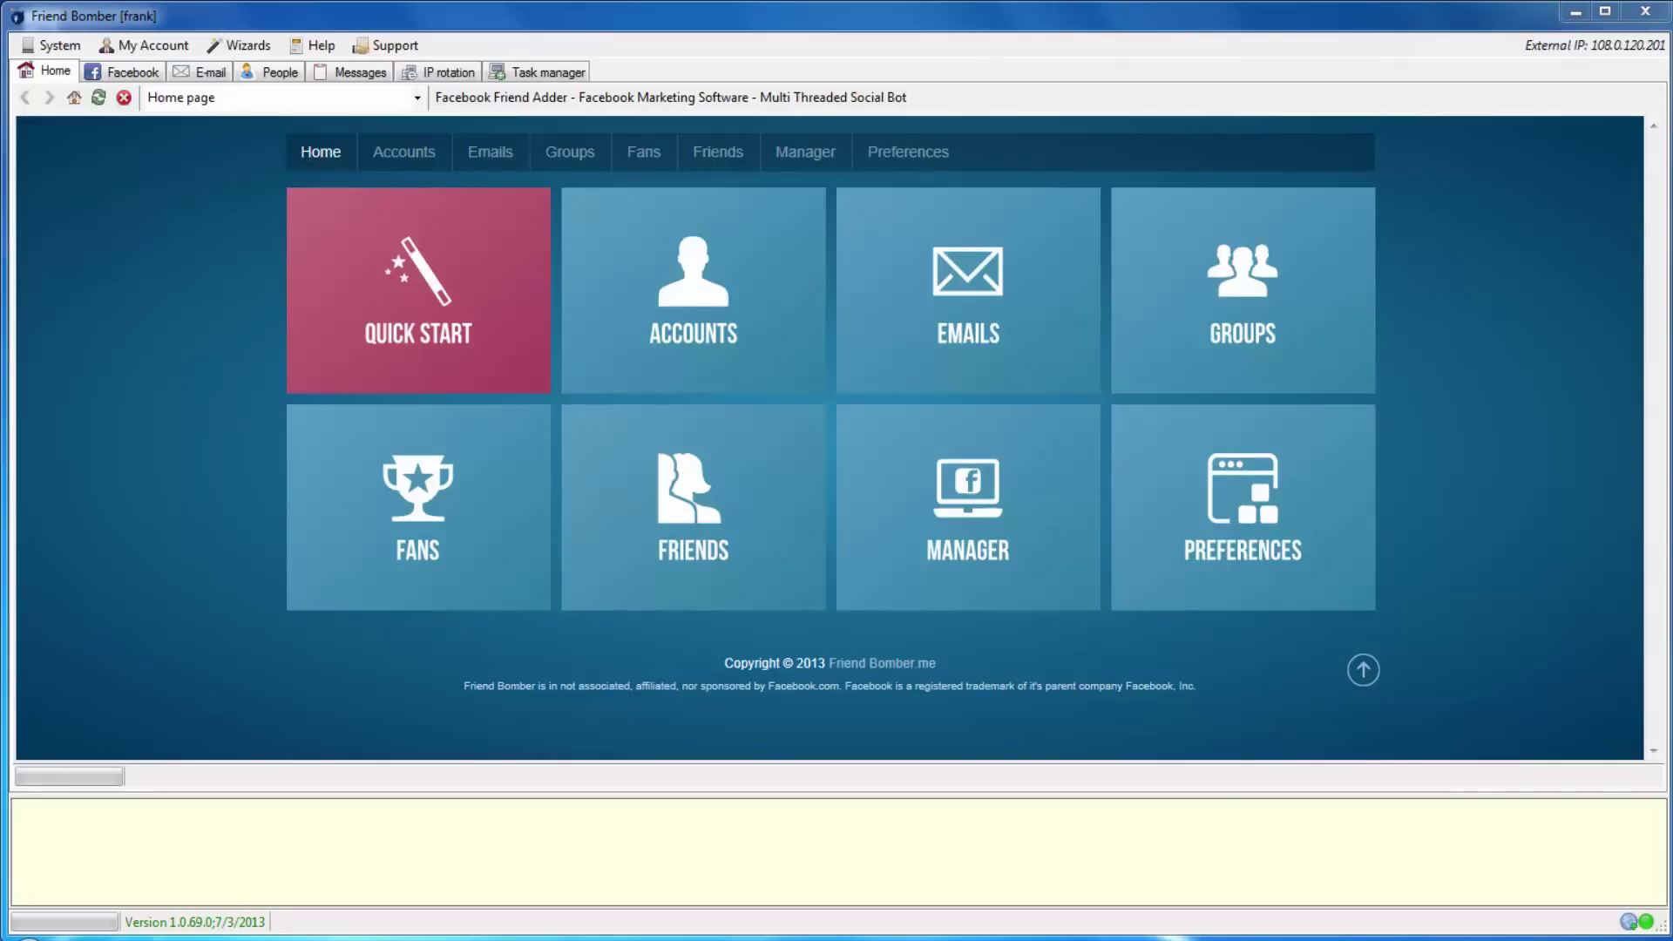
Step: Launch the Quick Start Wizard and advance to the identity generation step
left_click(233, 46)
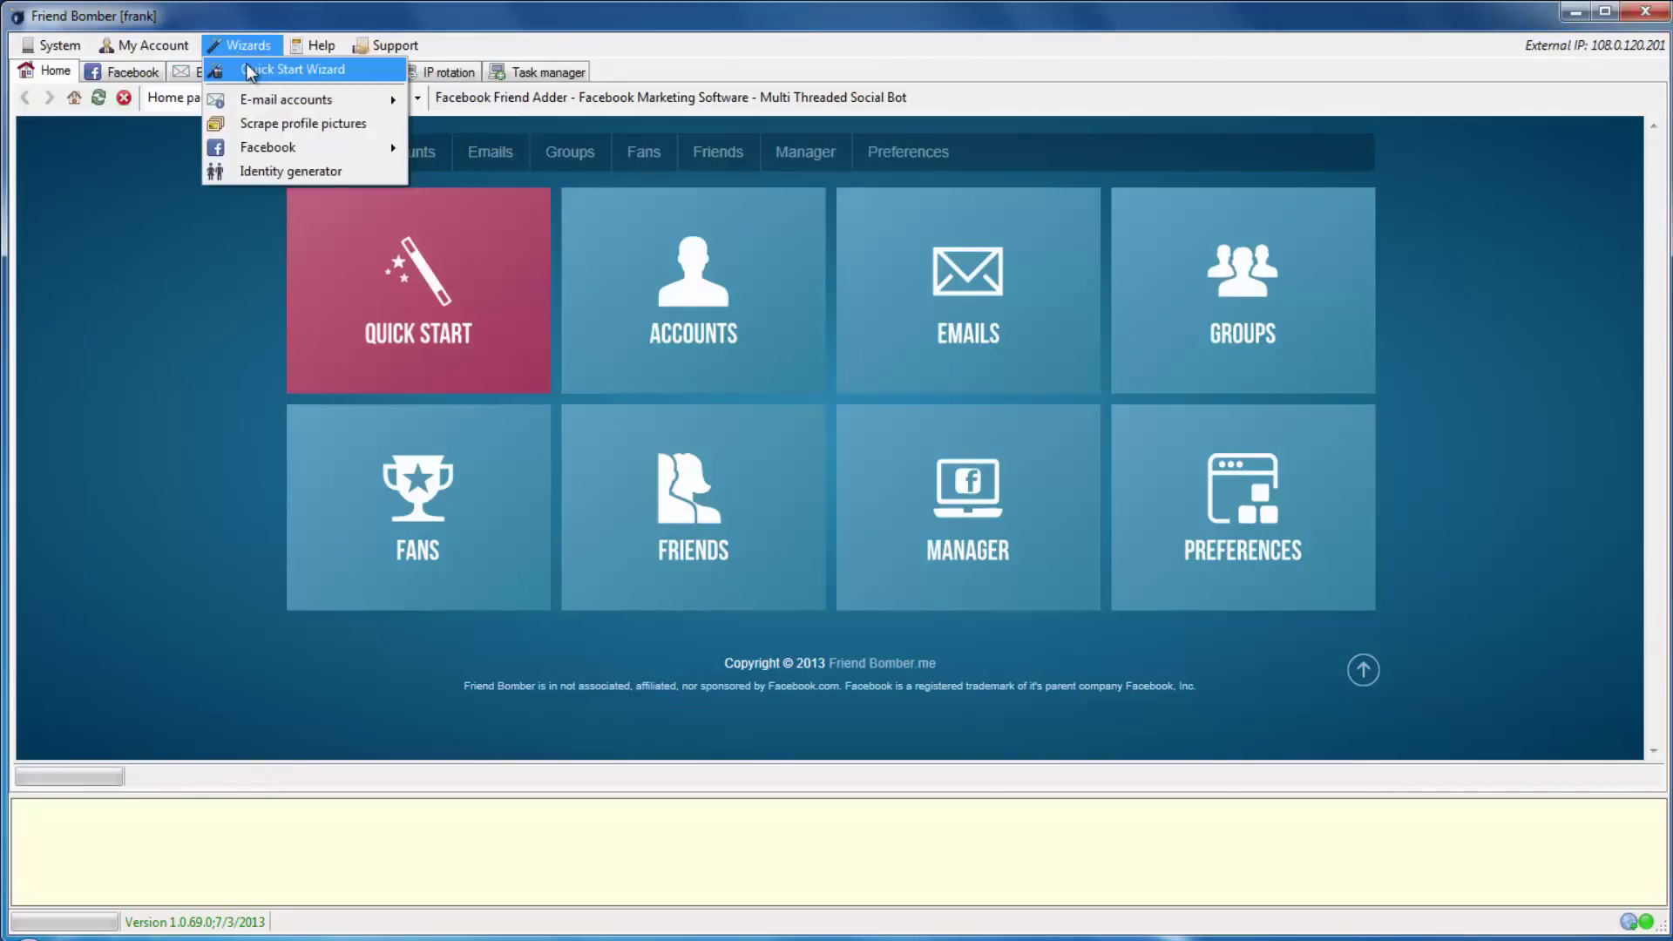
left_click(250, 72)
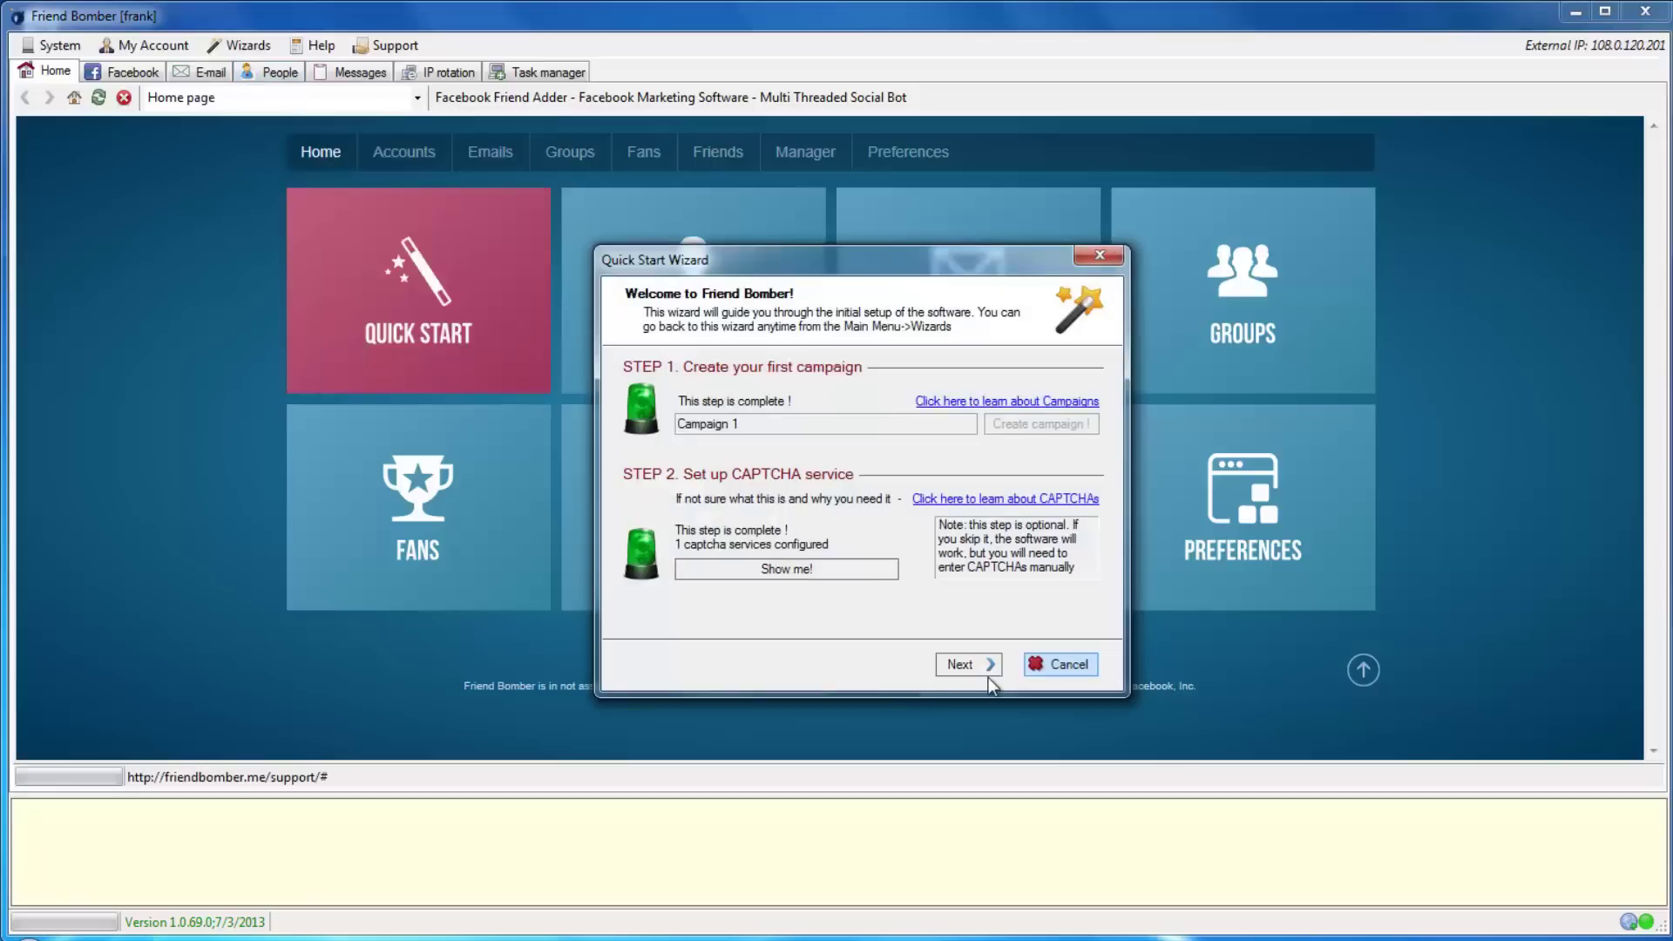
left_click(990, 667)
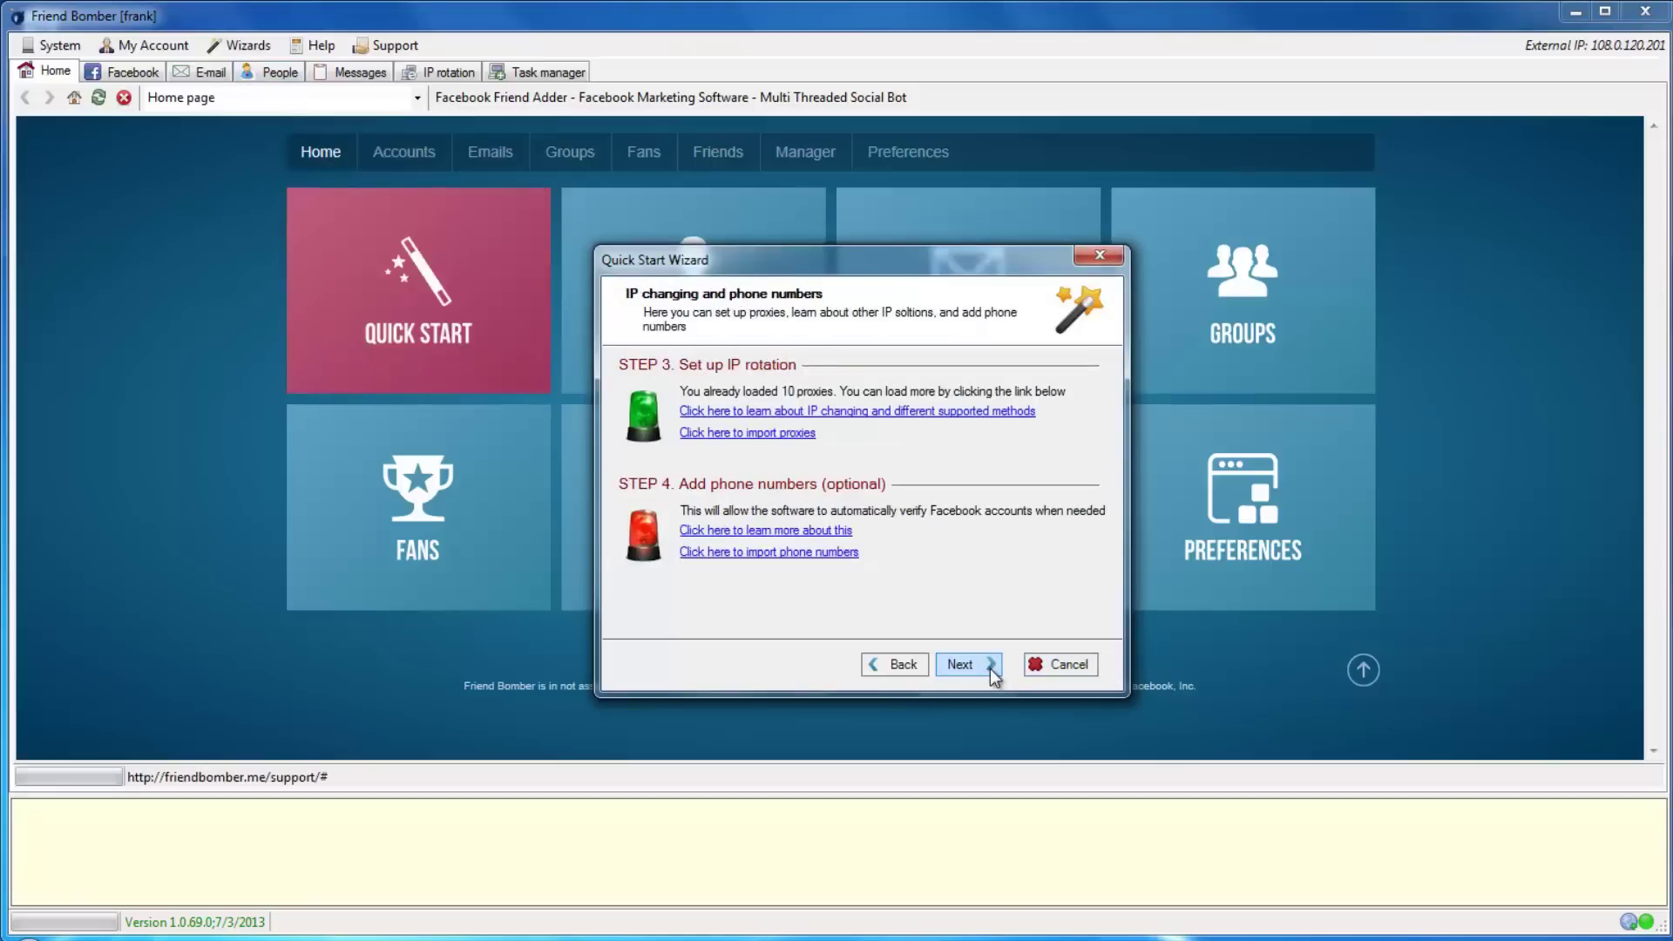
left_click(990, 668)
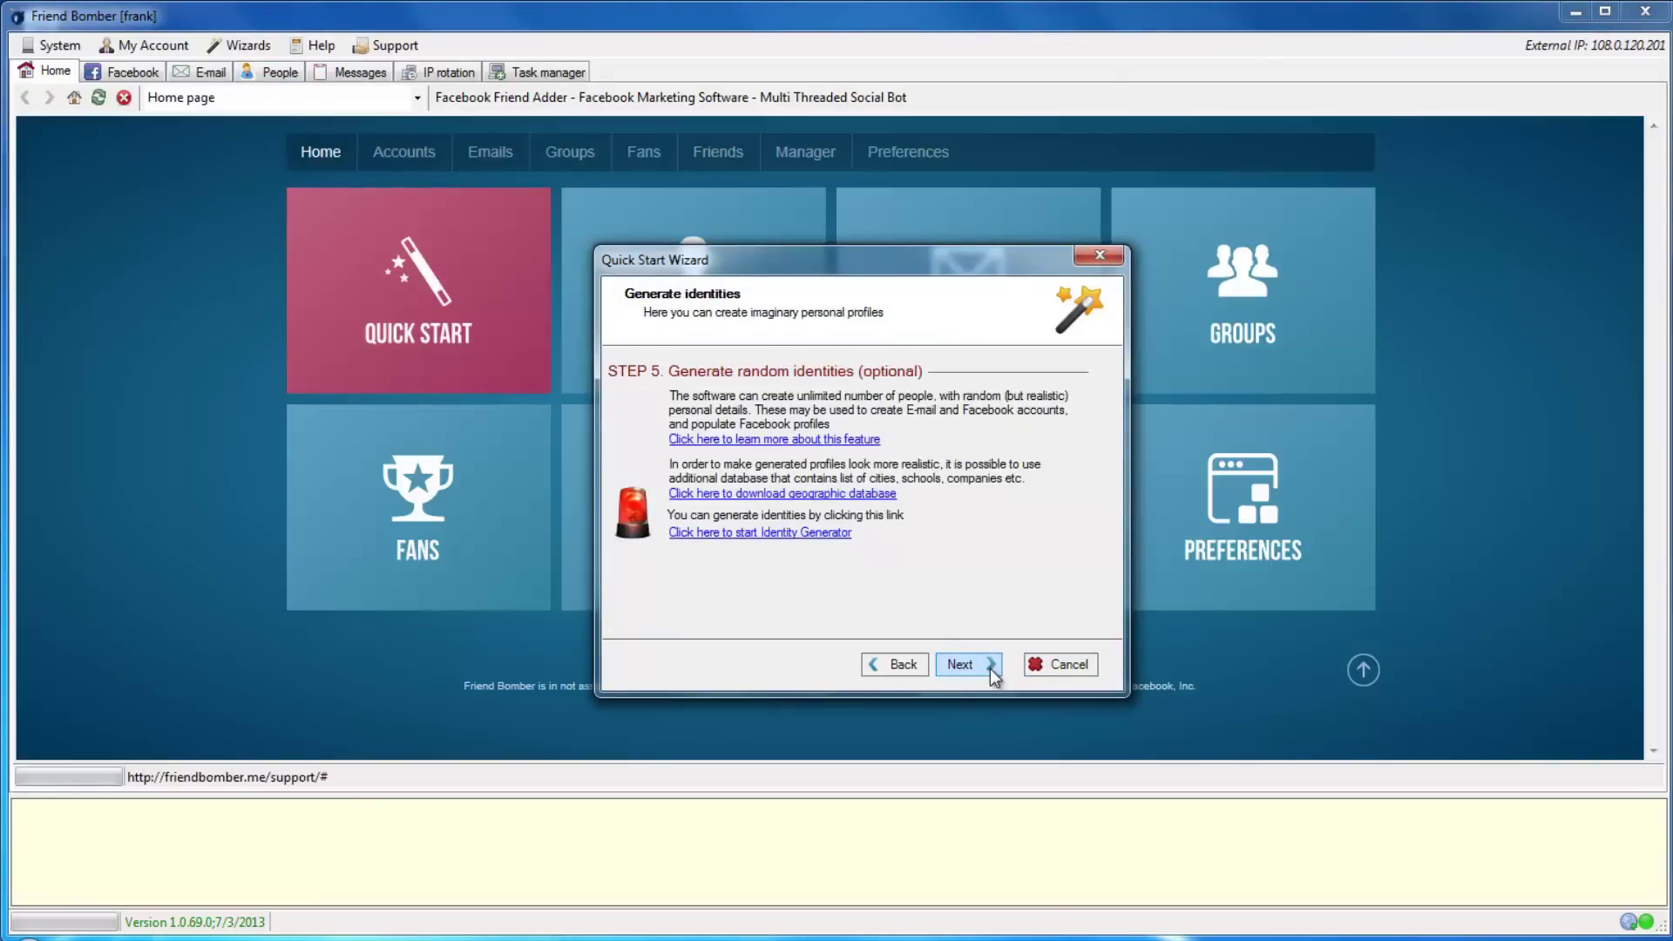
Step: Download the geographic database and enable it under System > Settings > Geographic data
left_click(848, 494)
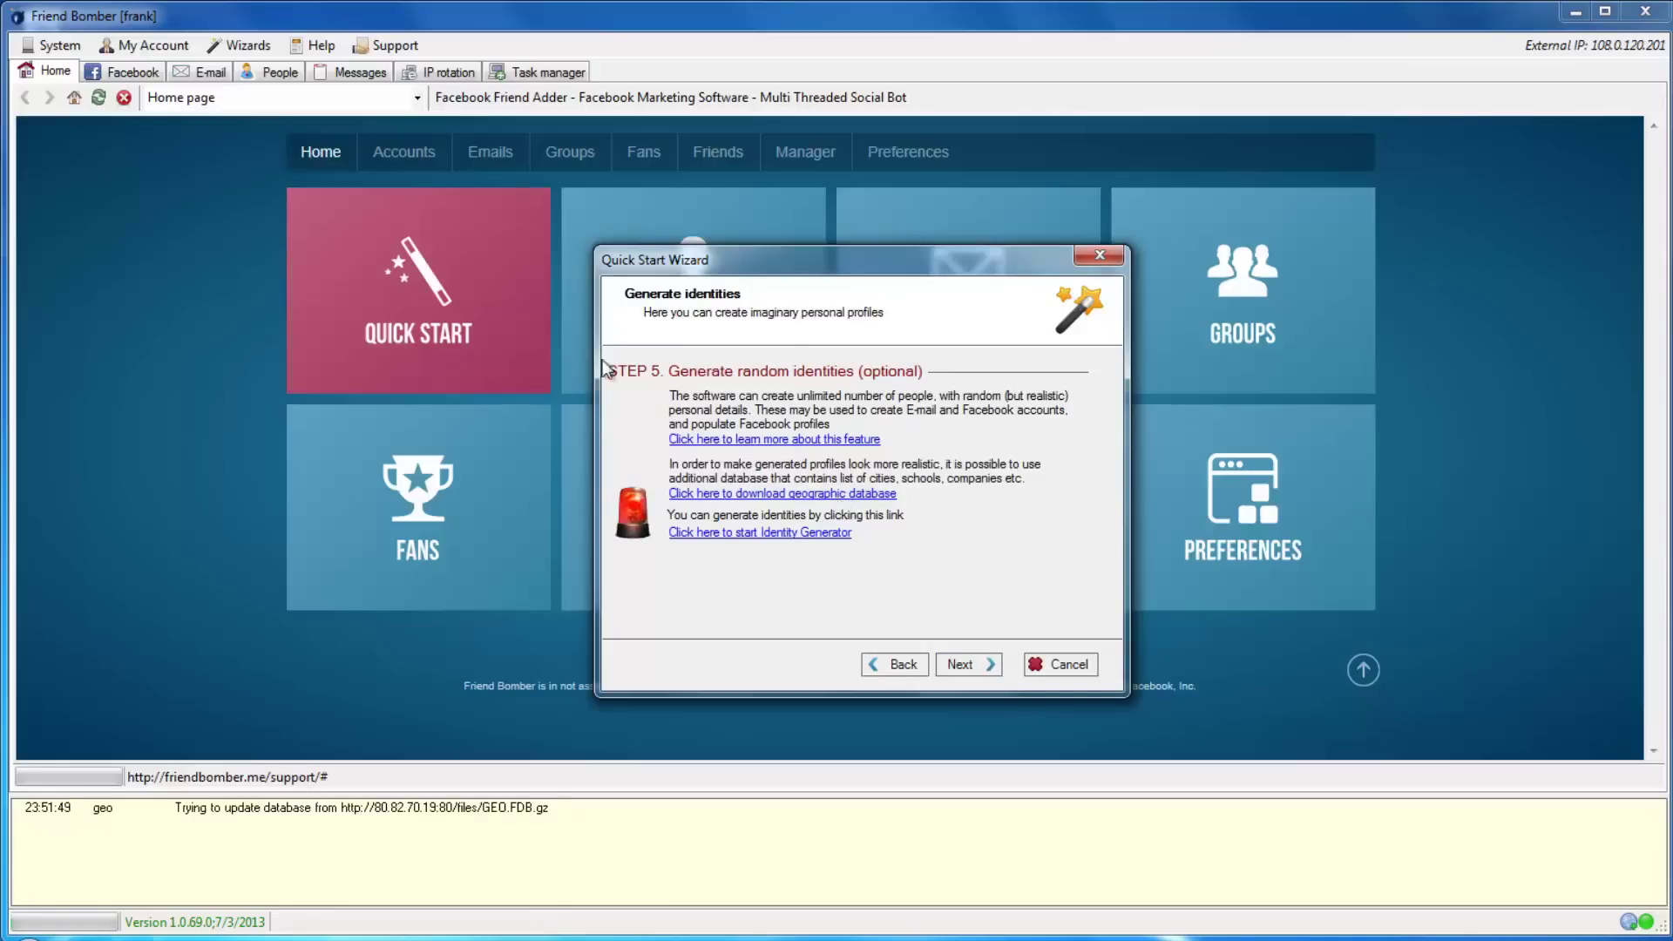
left_click(62, 47)
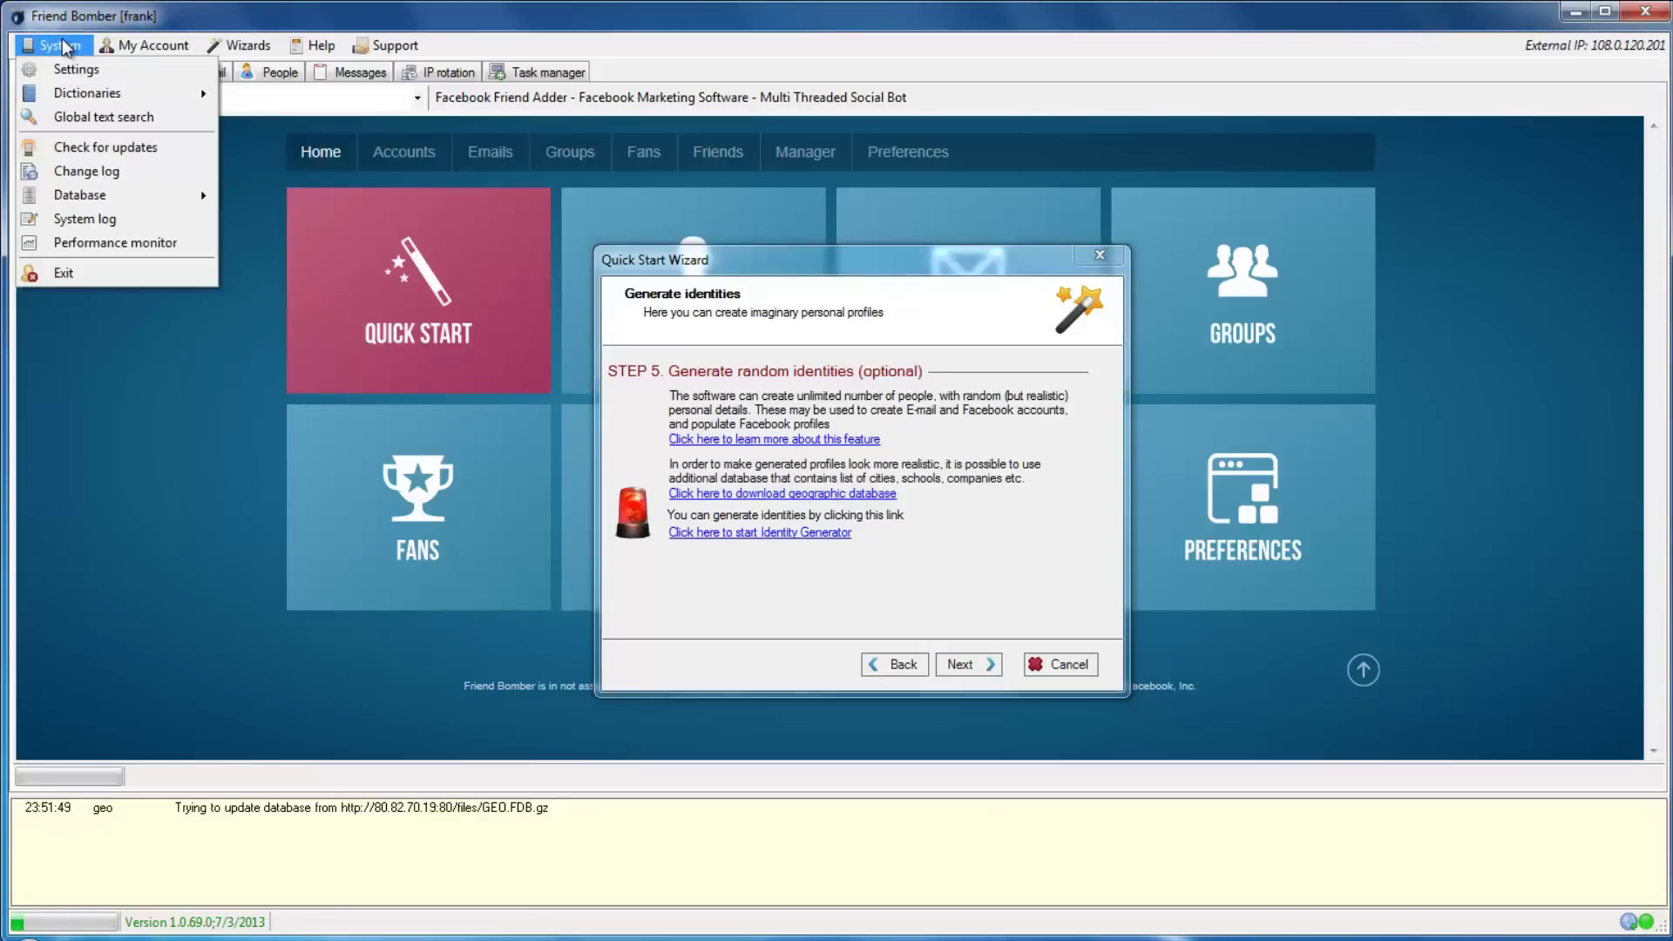
left_click(77, 70)
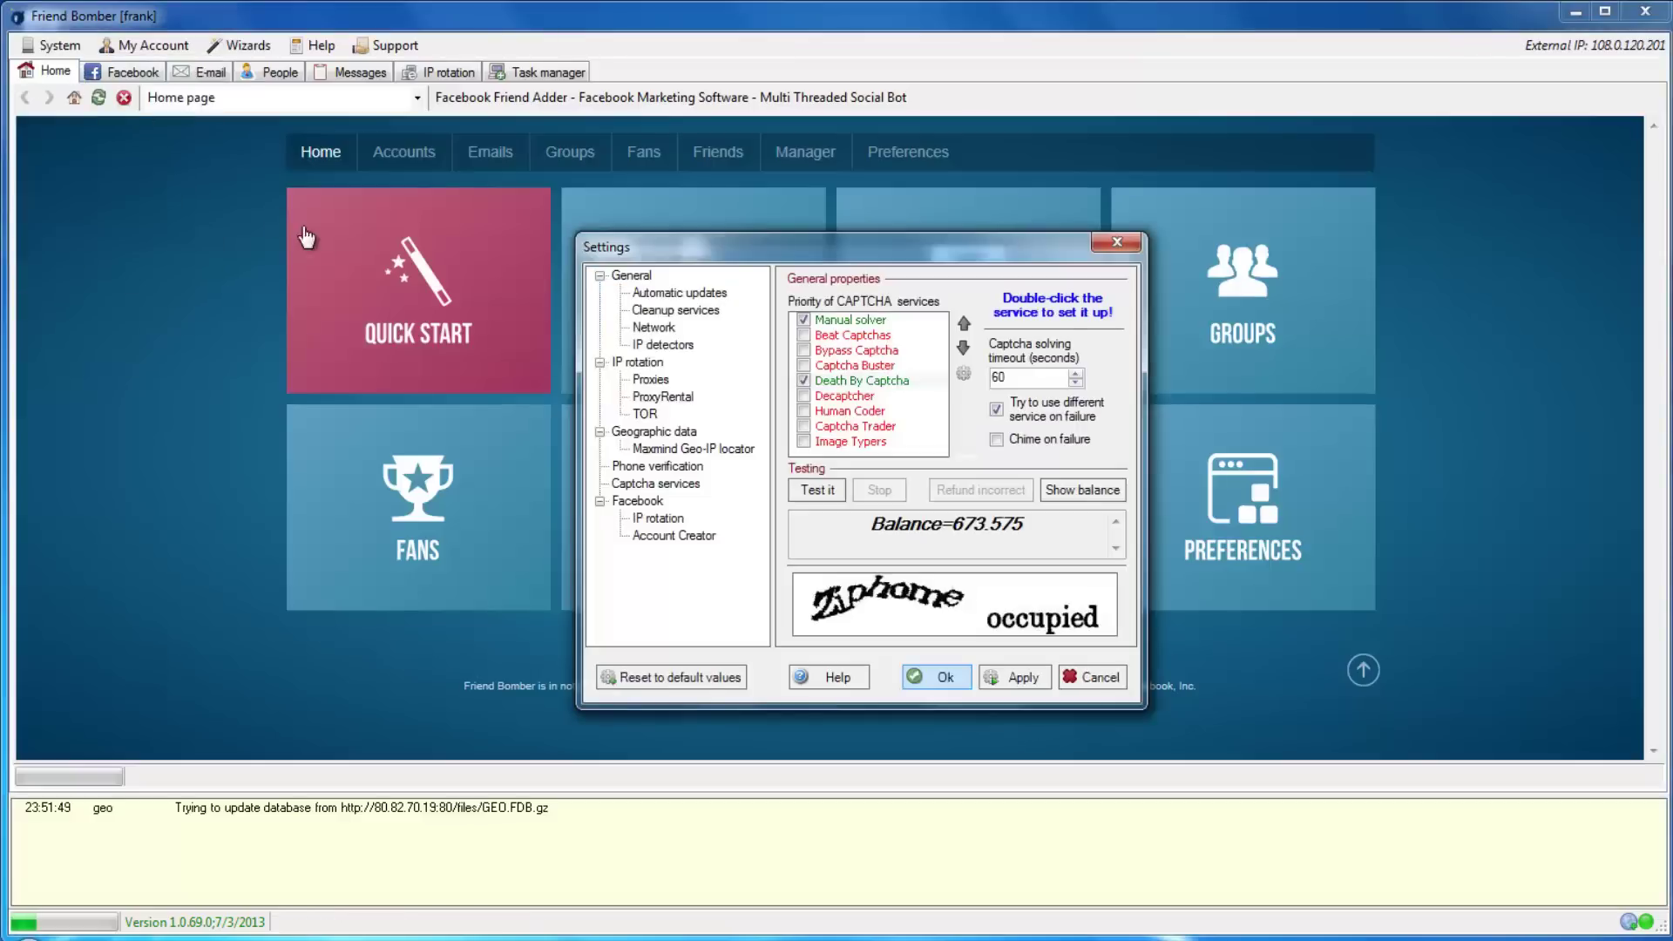
left_click(649, 432)
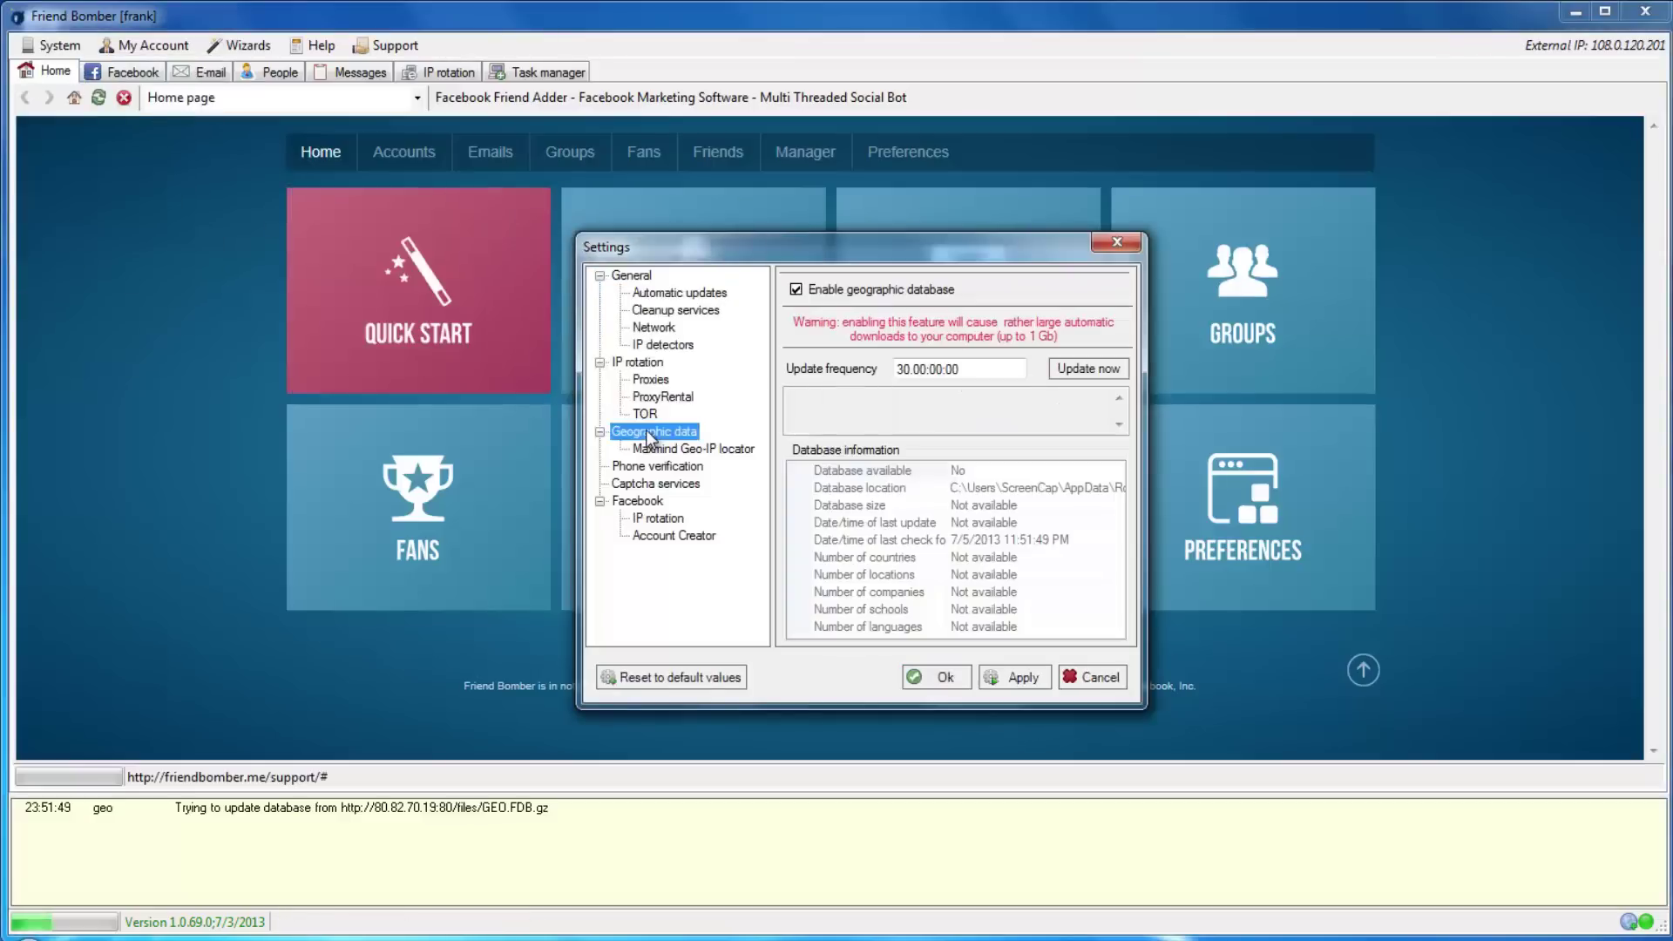
left_click(958, 673)
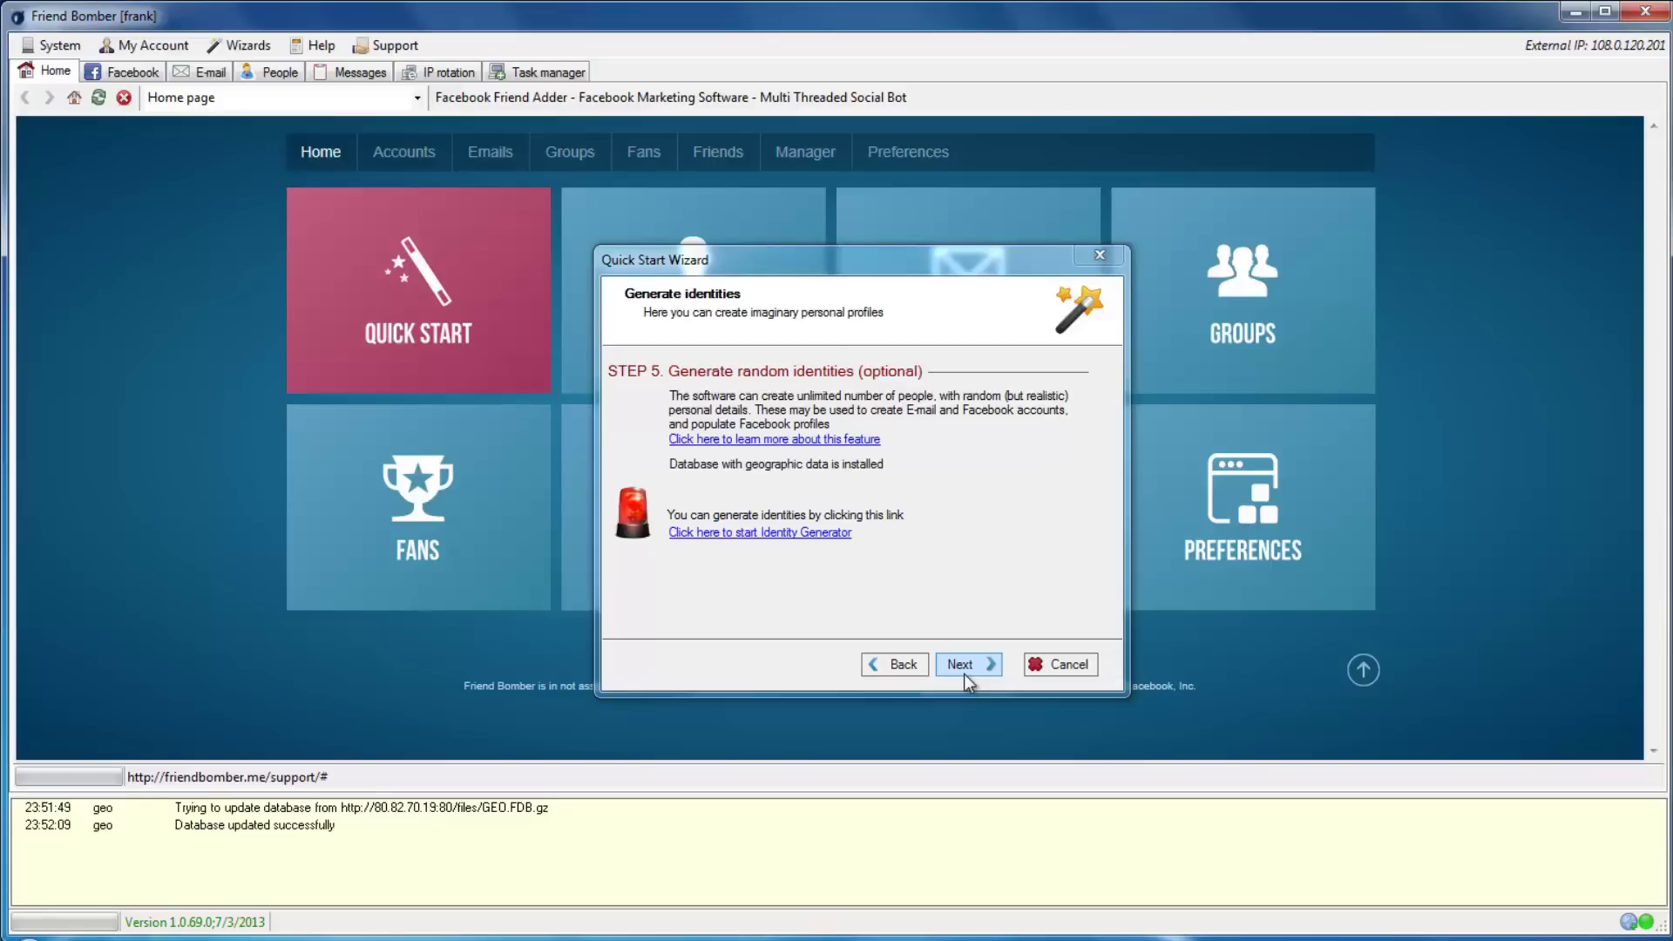
Step: Start the identity generator from the wizard, then close it and cancel the Quick Start Wizard
left_click(772, 534)
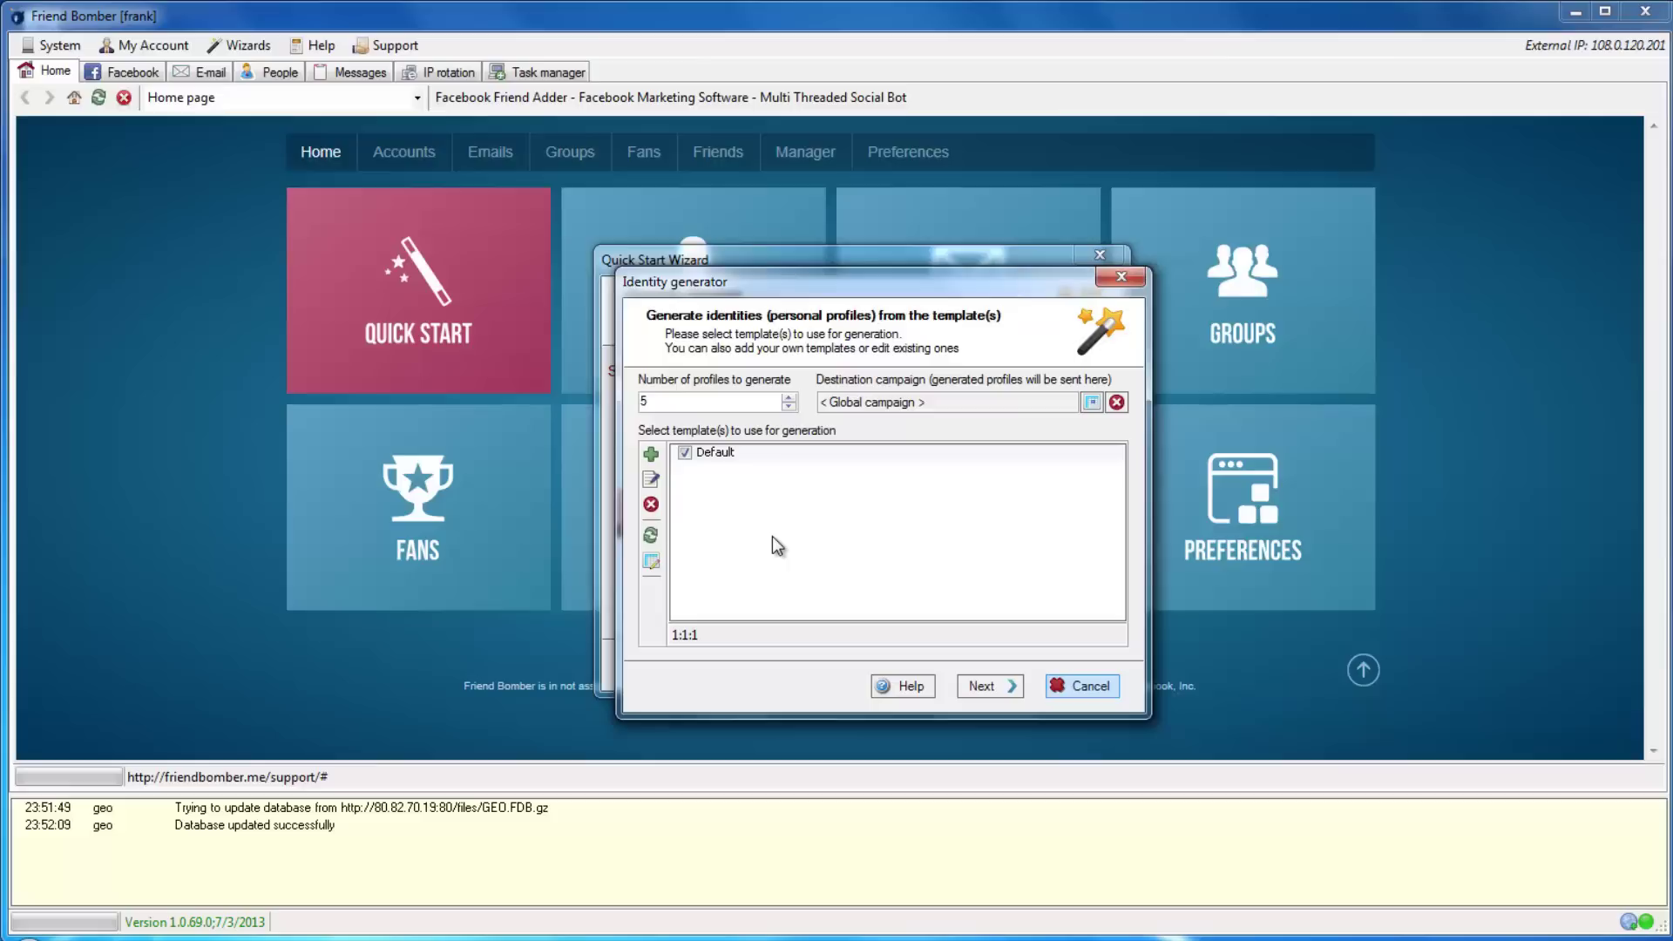
left_click(1089, 687)
left_click(1066, 662)
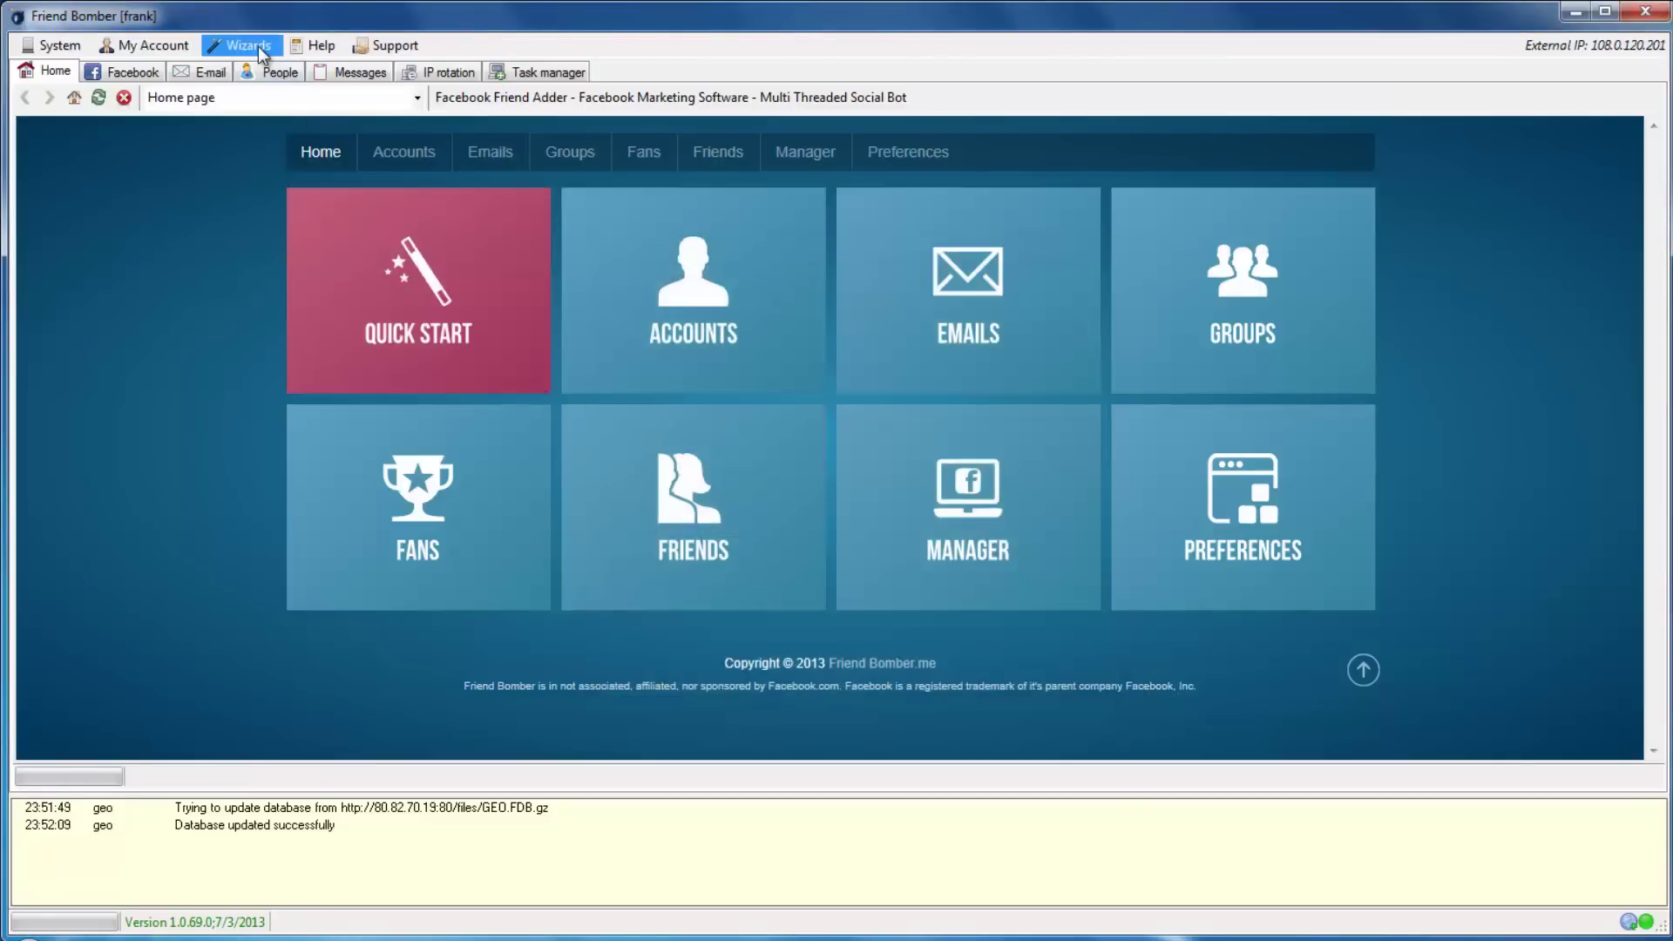
Step: Open Wizards > Identity generator and raise Number of profiles to 10
left_click(258, 45)
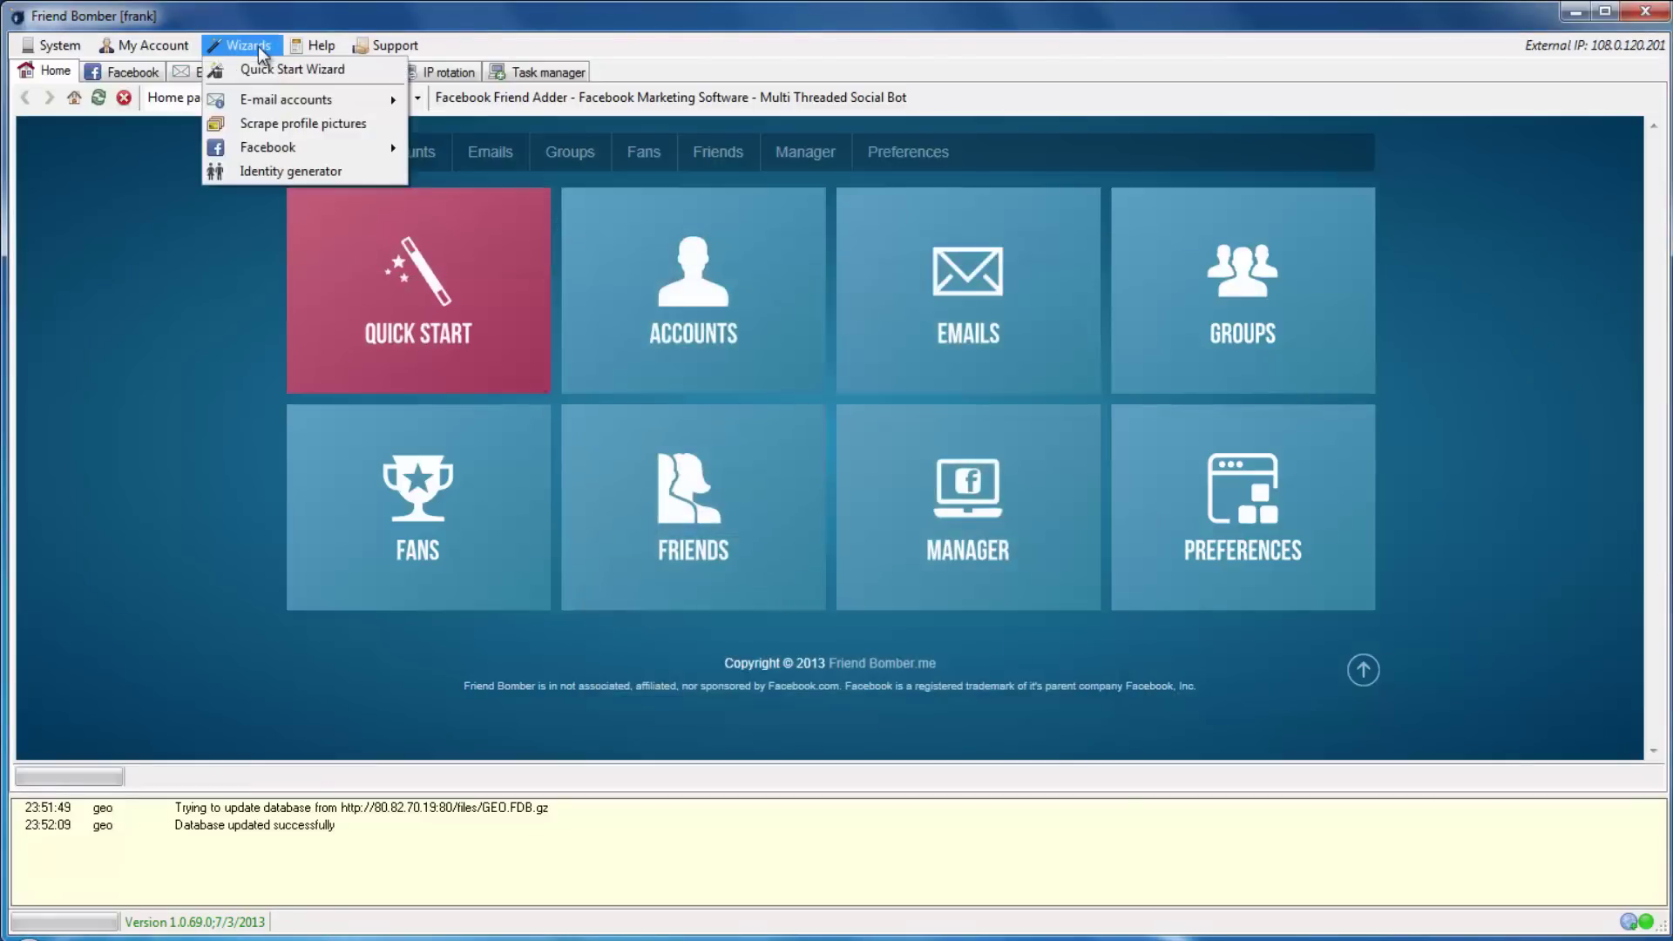
left_click(296, 173)
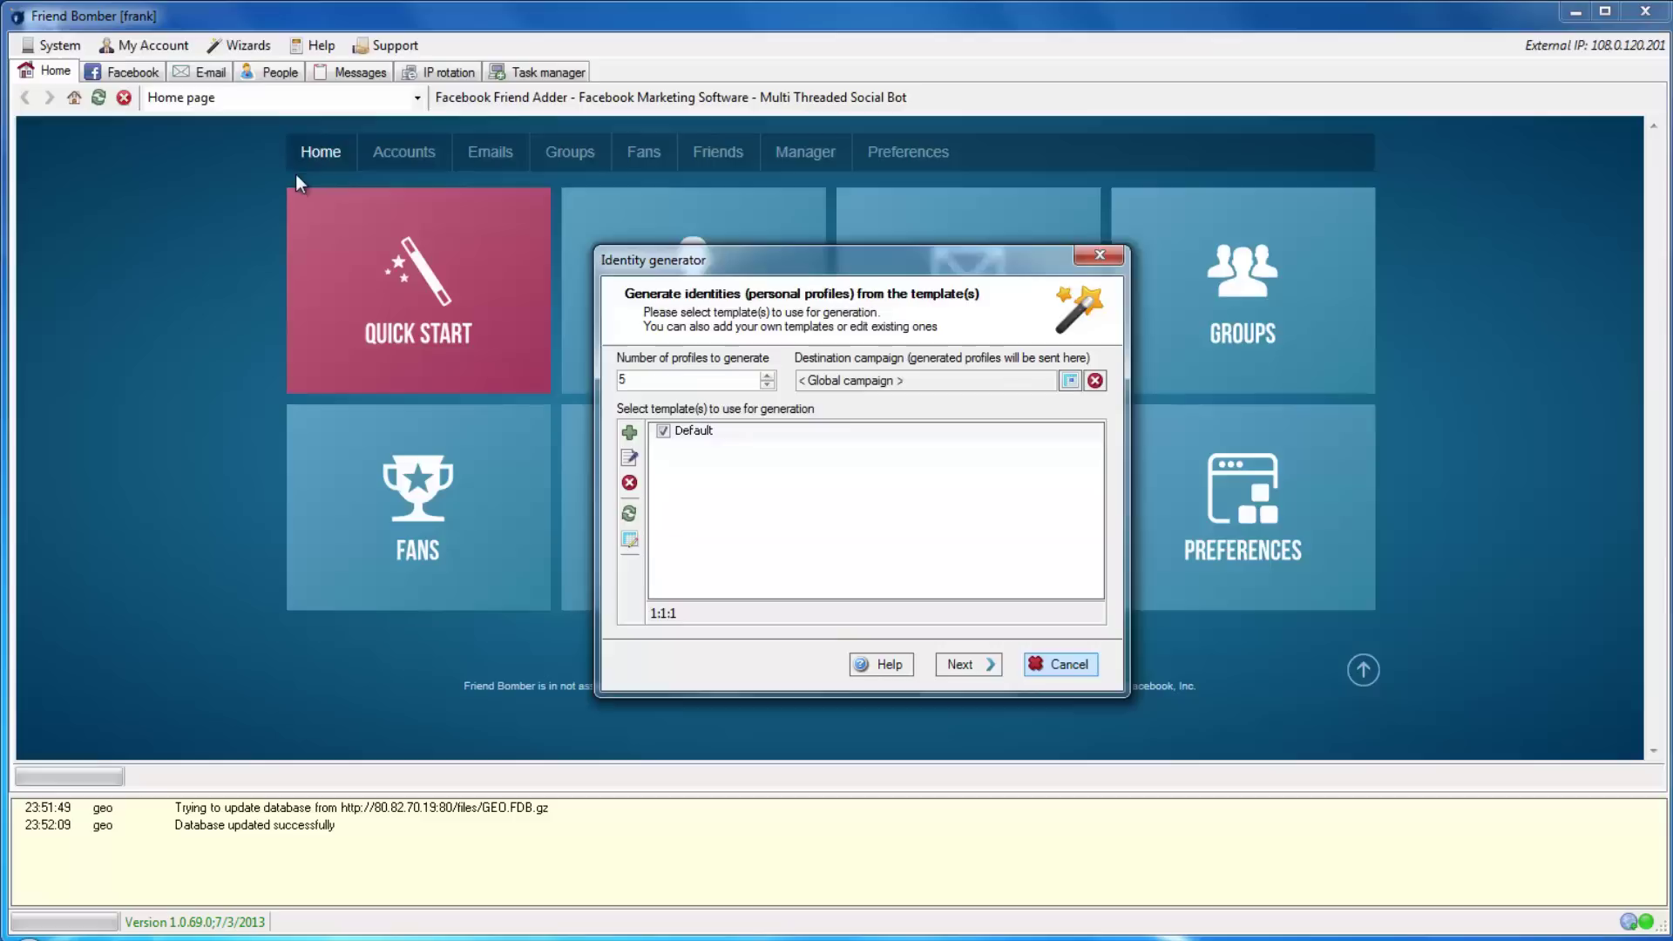
left_click(768, 376)
left_click(767, 378)
left_click(767, 378)
left_click(767, 378)
left_click(768, 379)
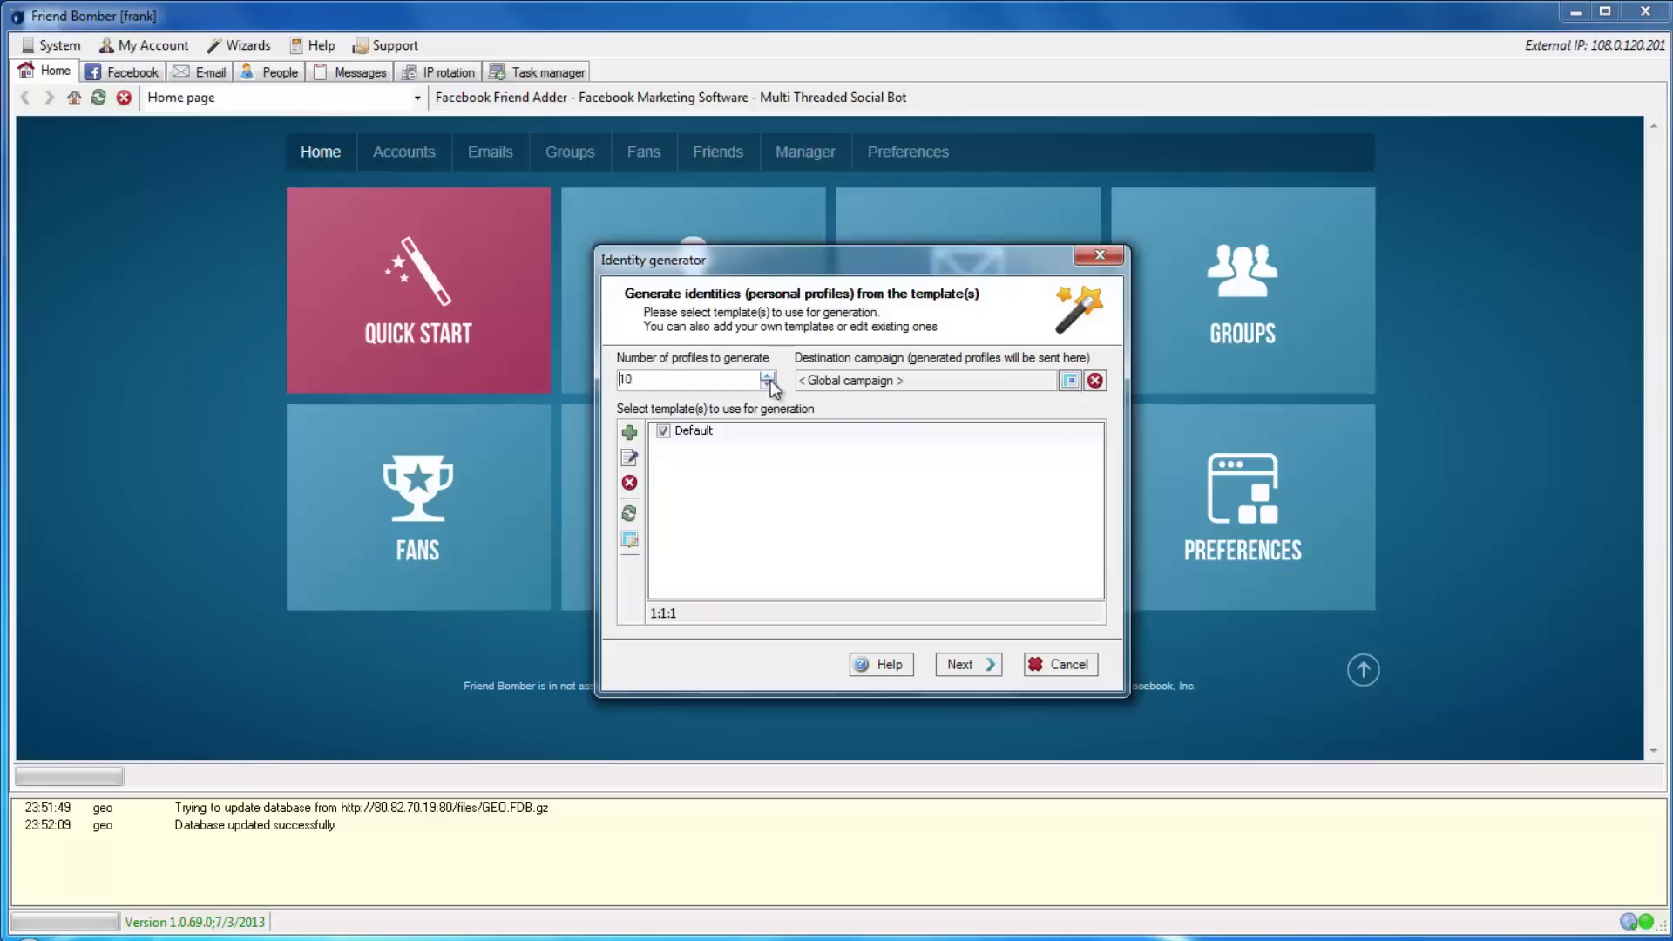
left_click(626, 433)
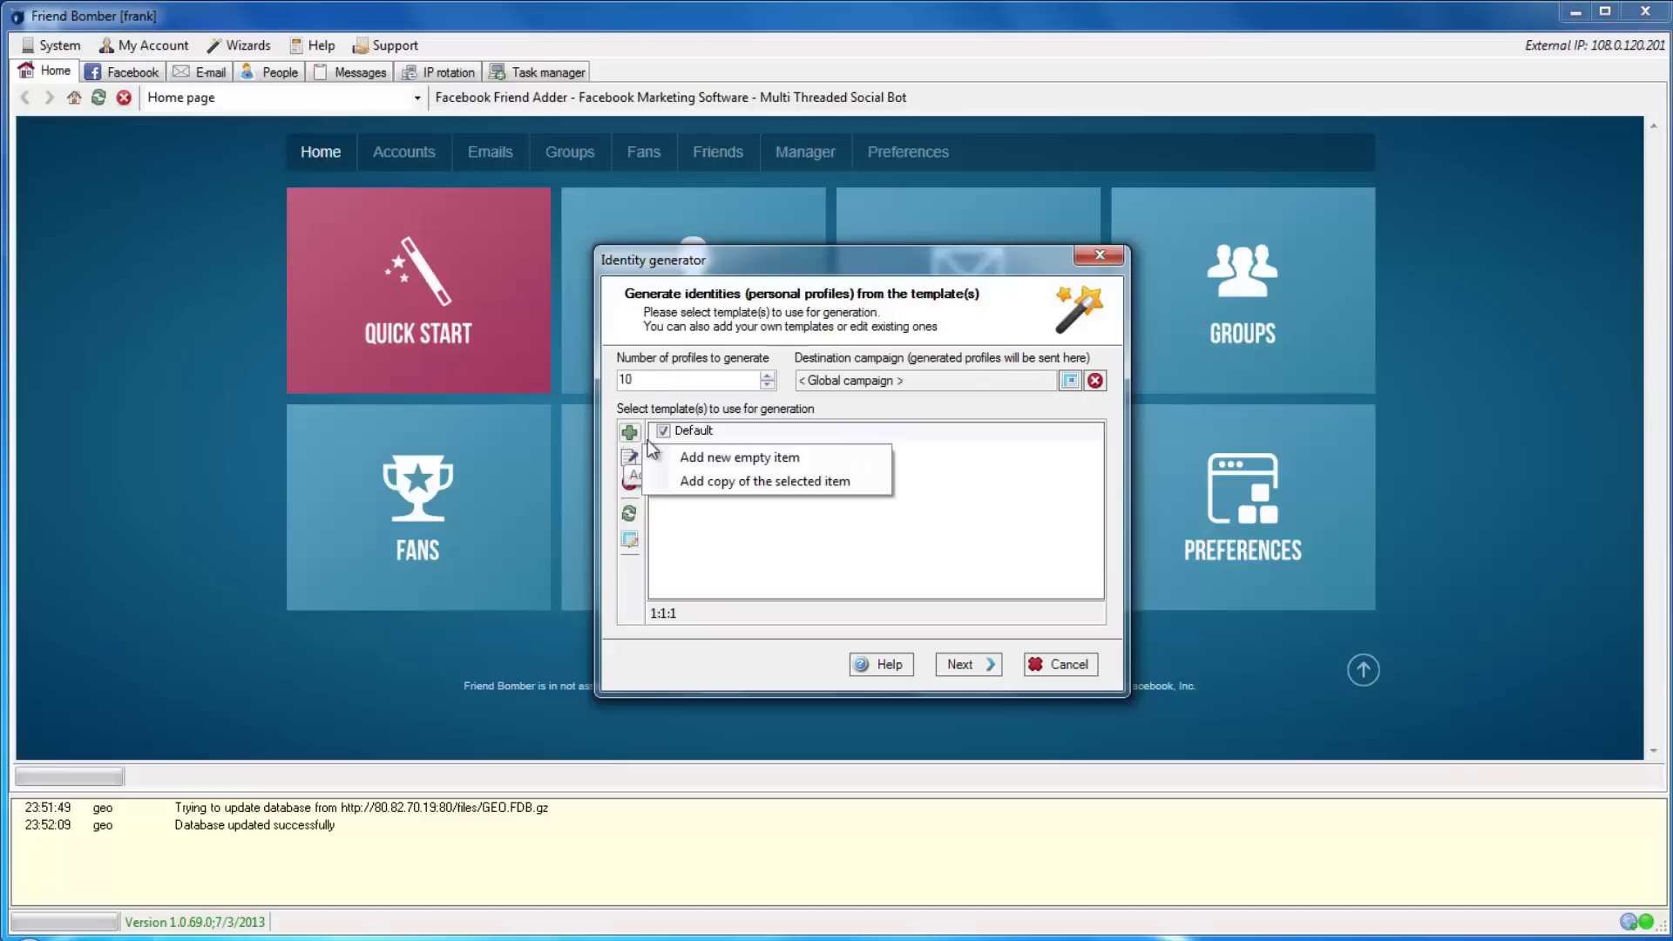
Step: Add a new empty identity template named 'Template 1' with random gender
left_click(745, 460)
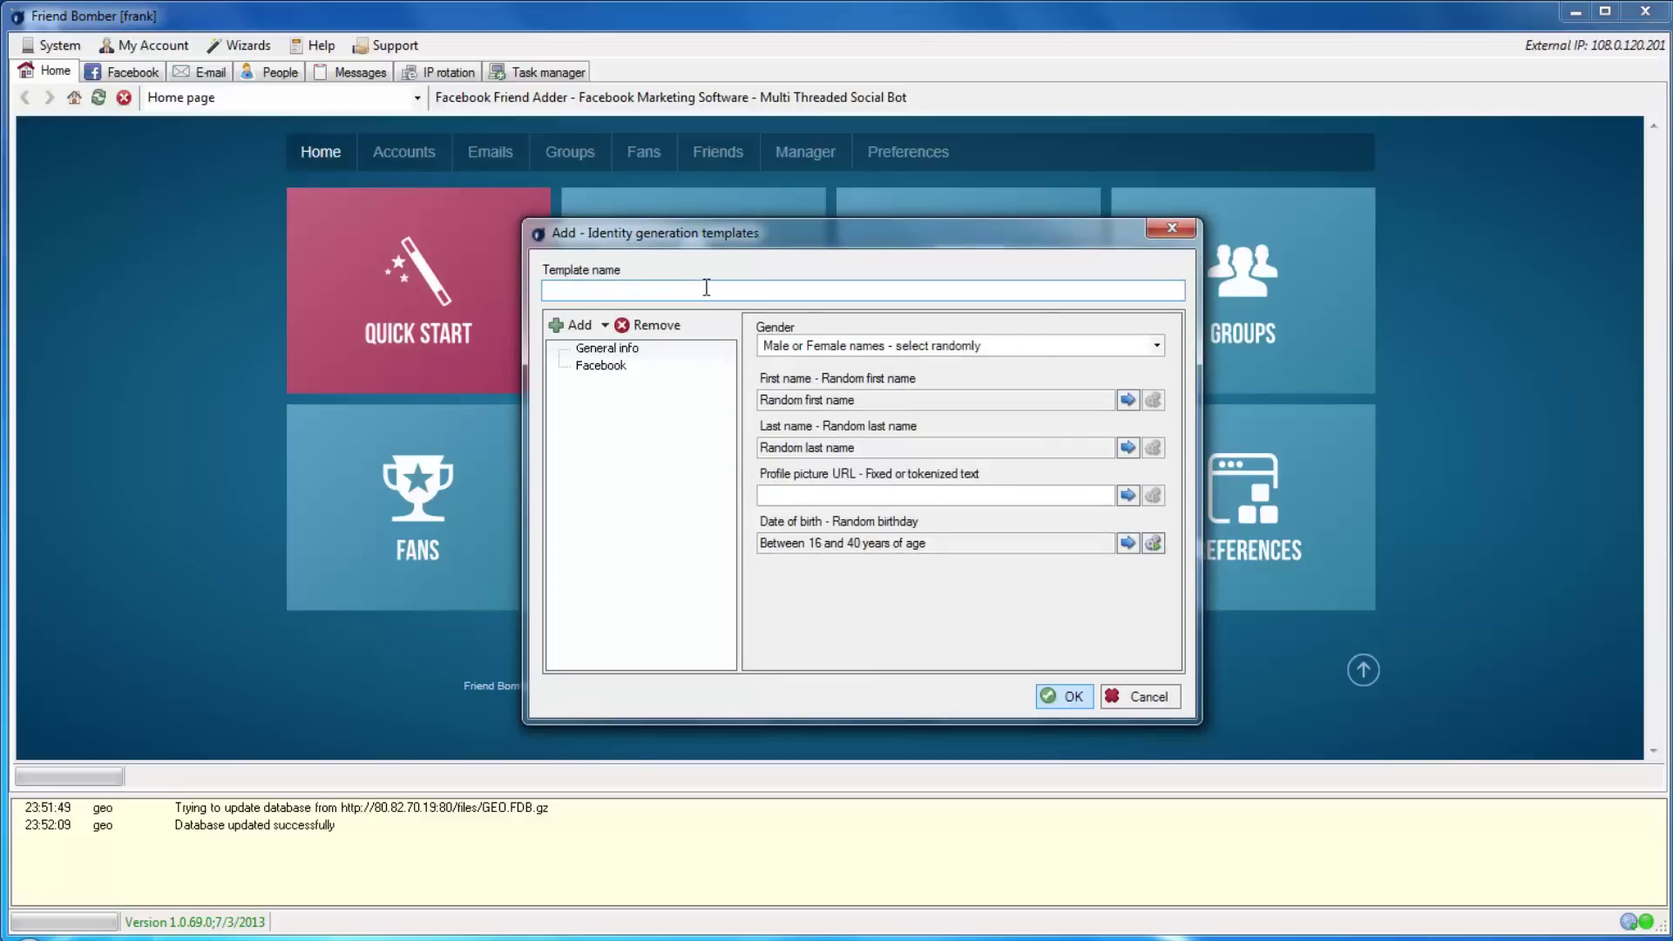
type("Template 1")
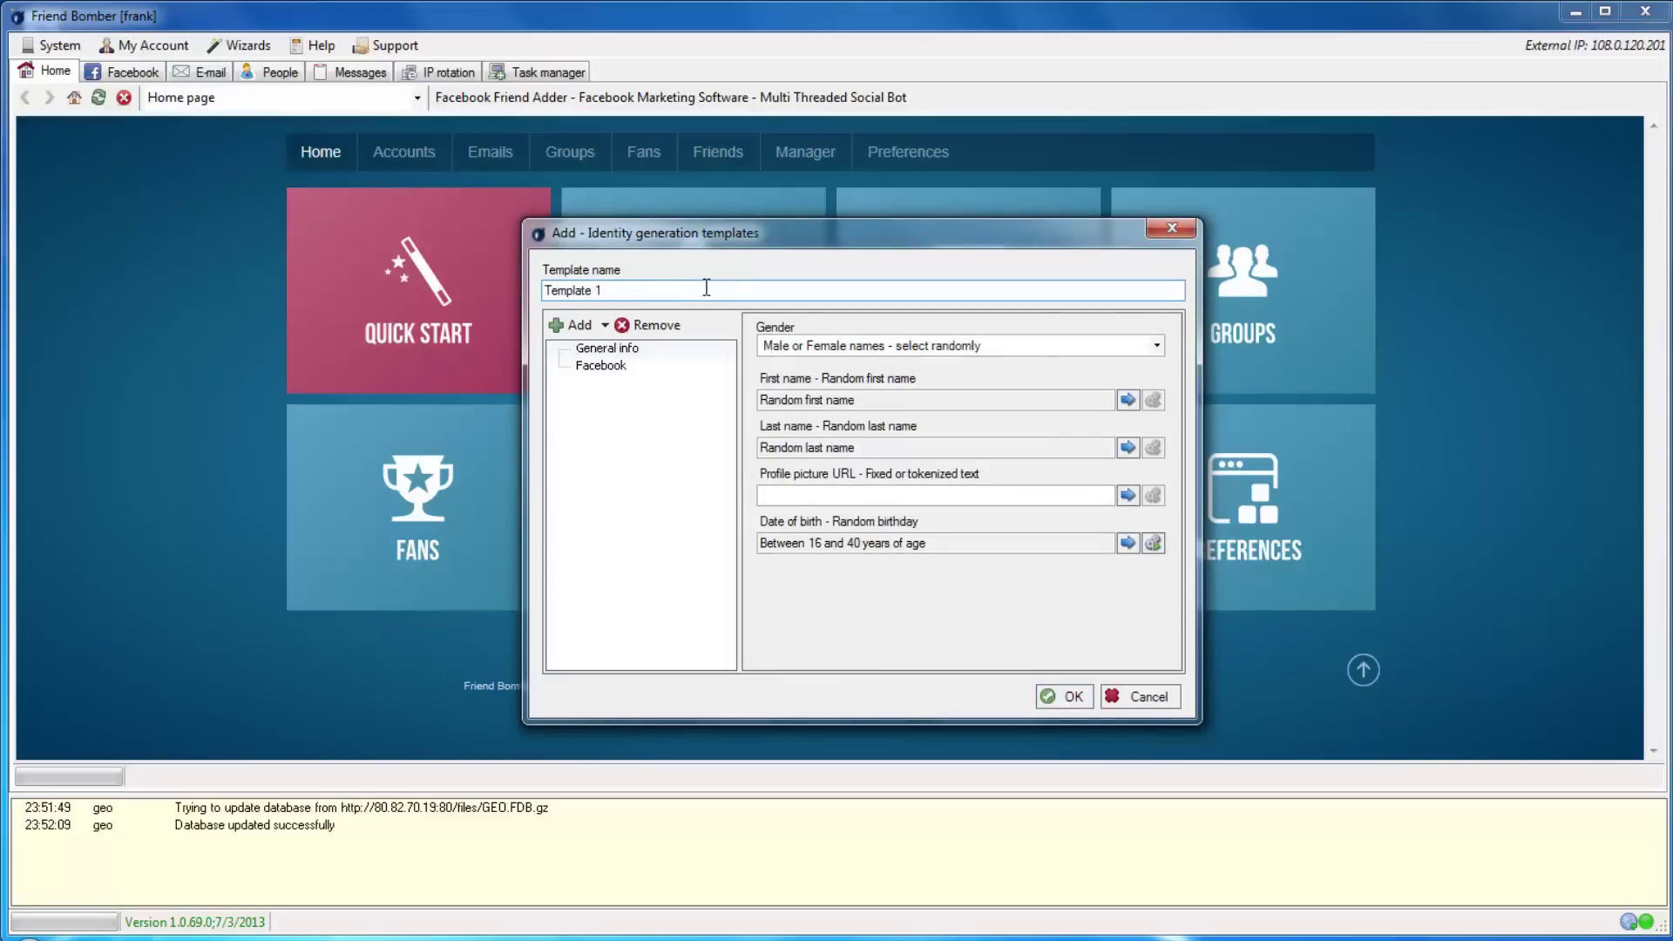
left_click(1157, 347)
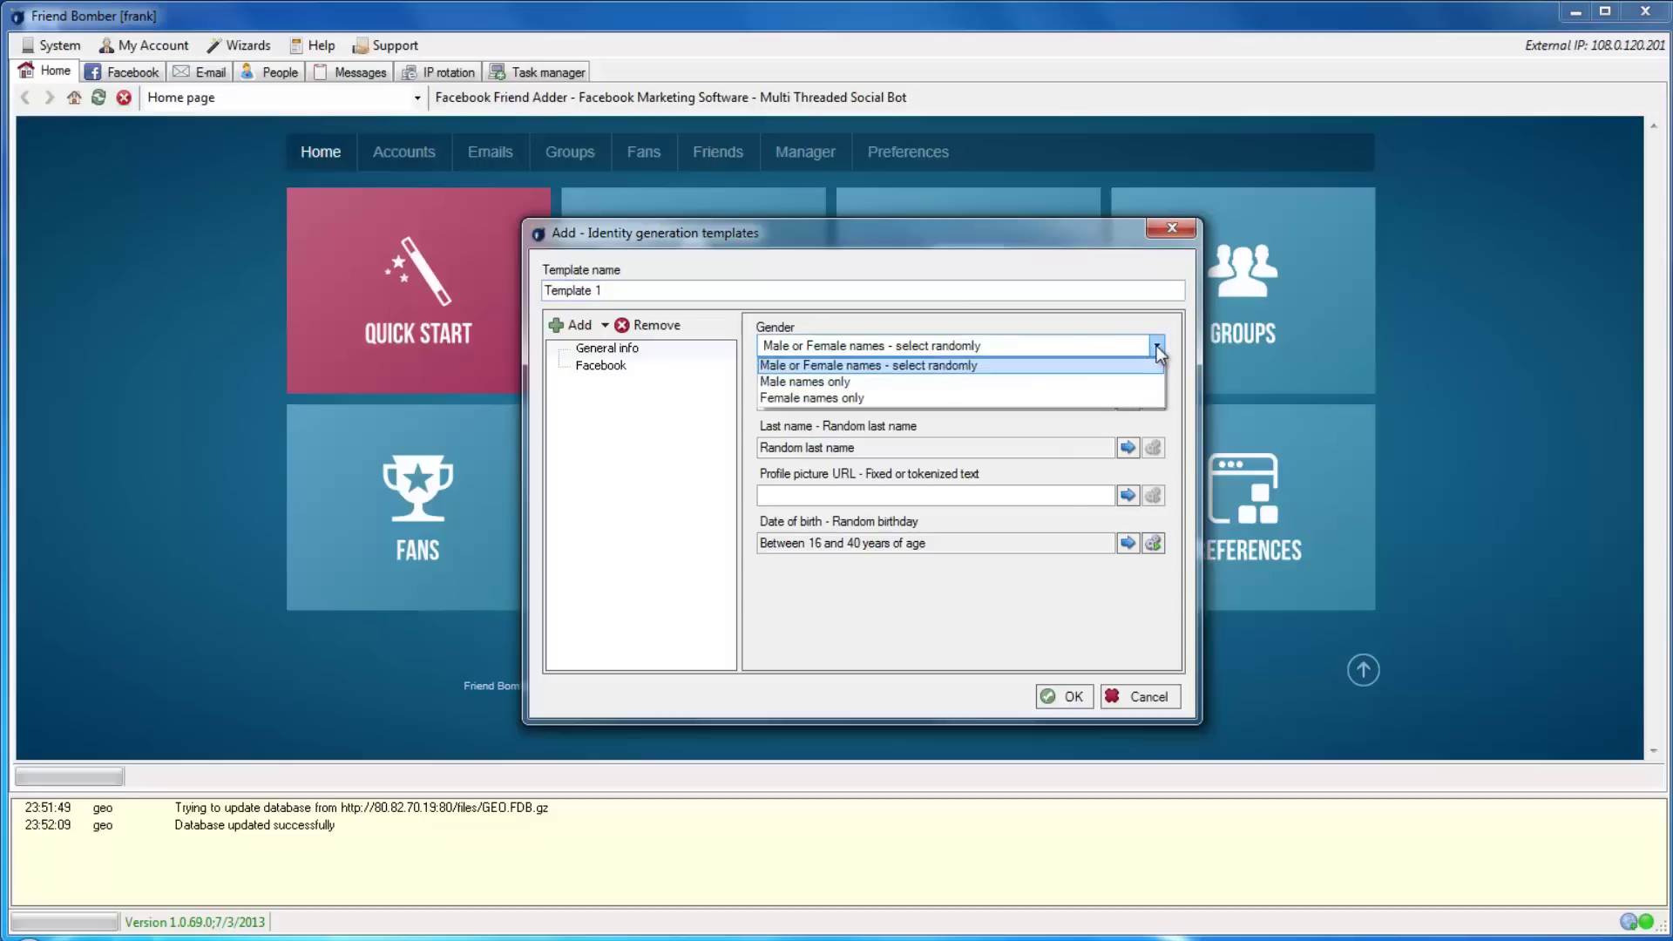
left_click(1113, 368)
Step: Keep first names, last names and date of birth as random values
left_click(1129, 401)
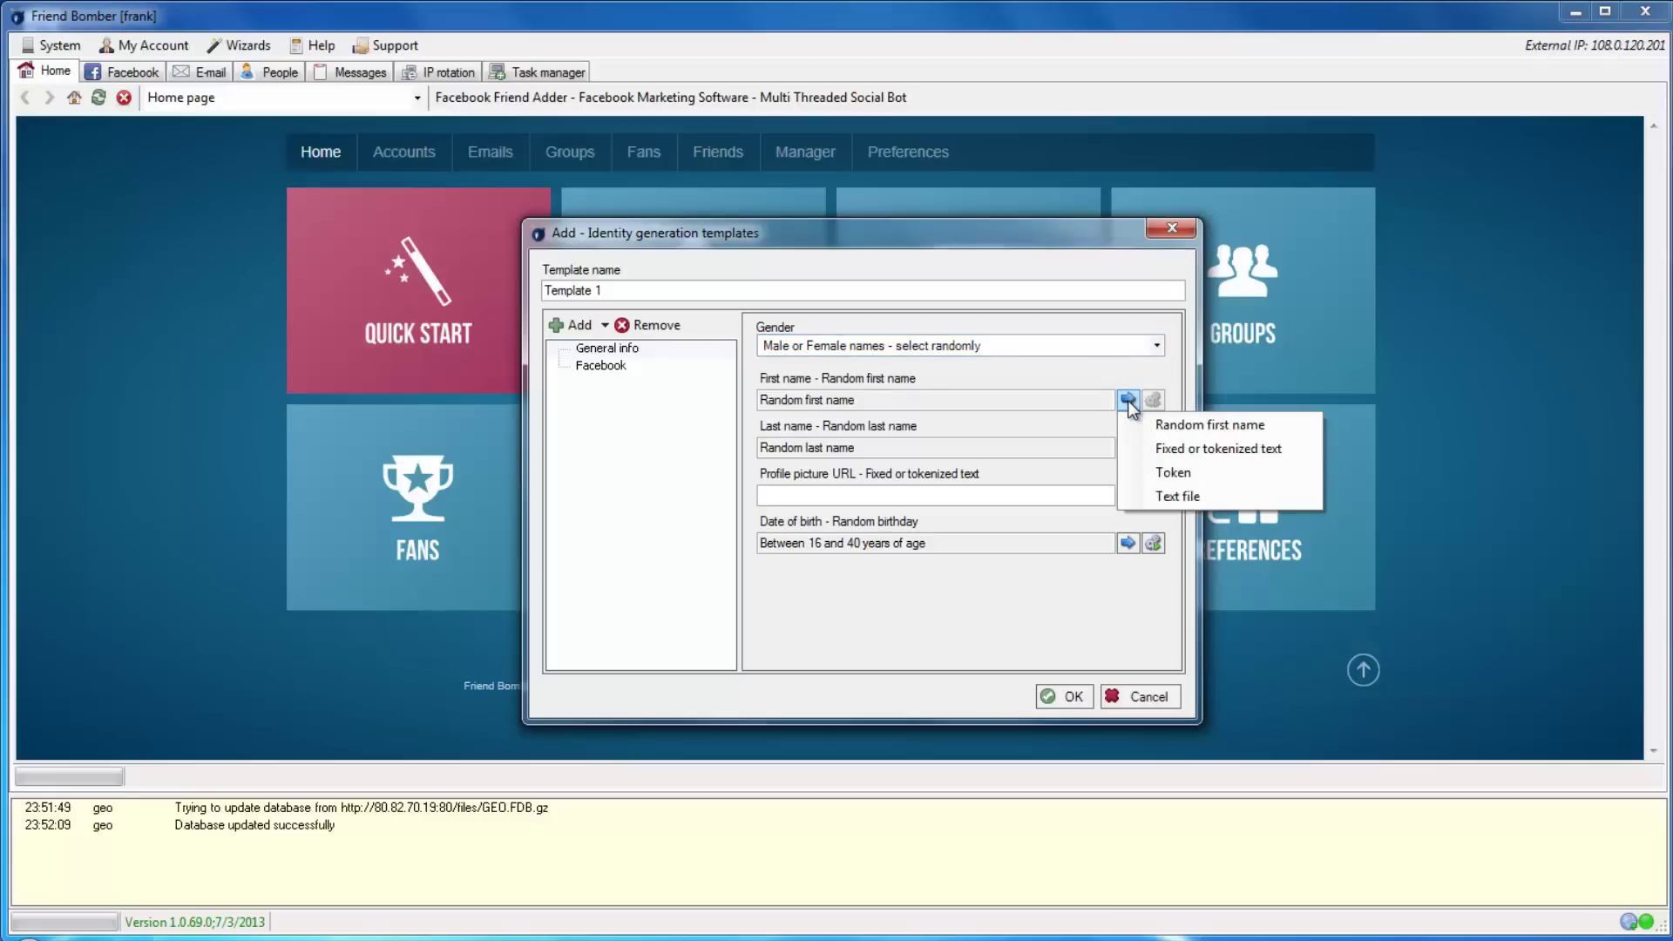
left_click(1141, 422)
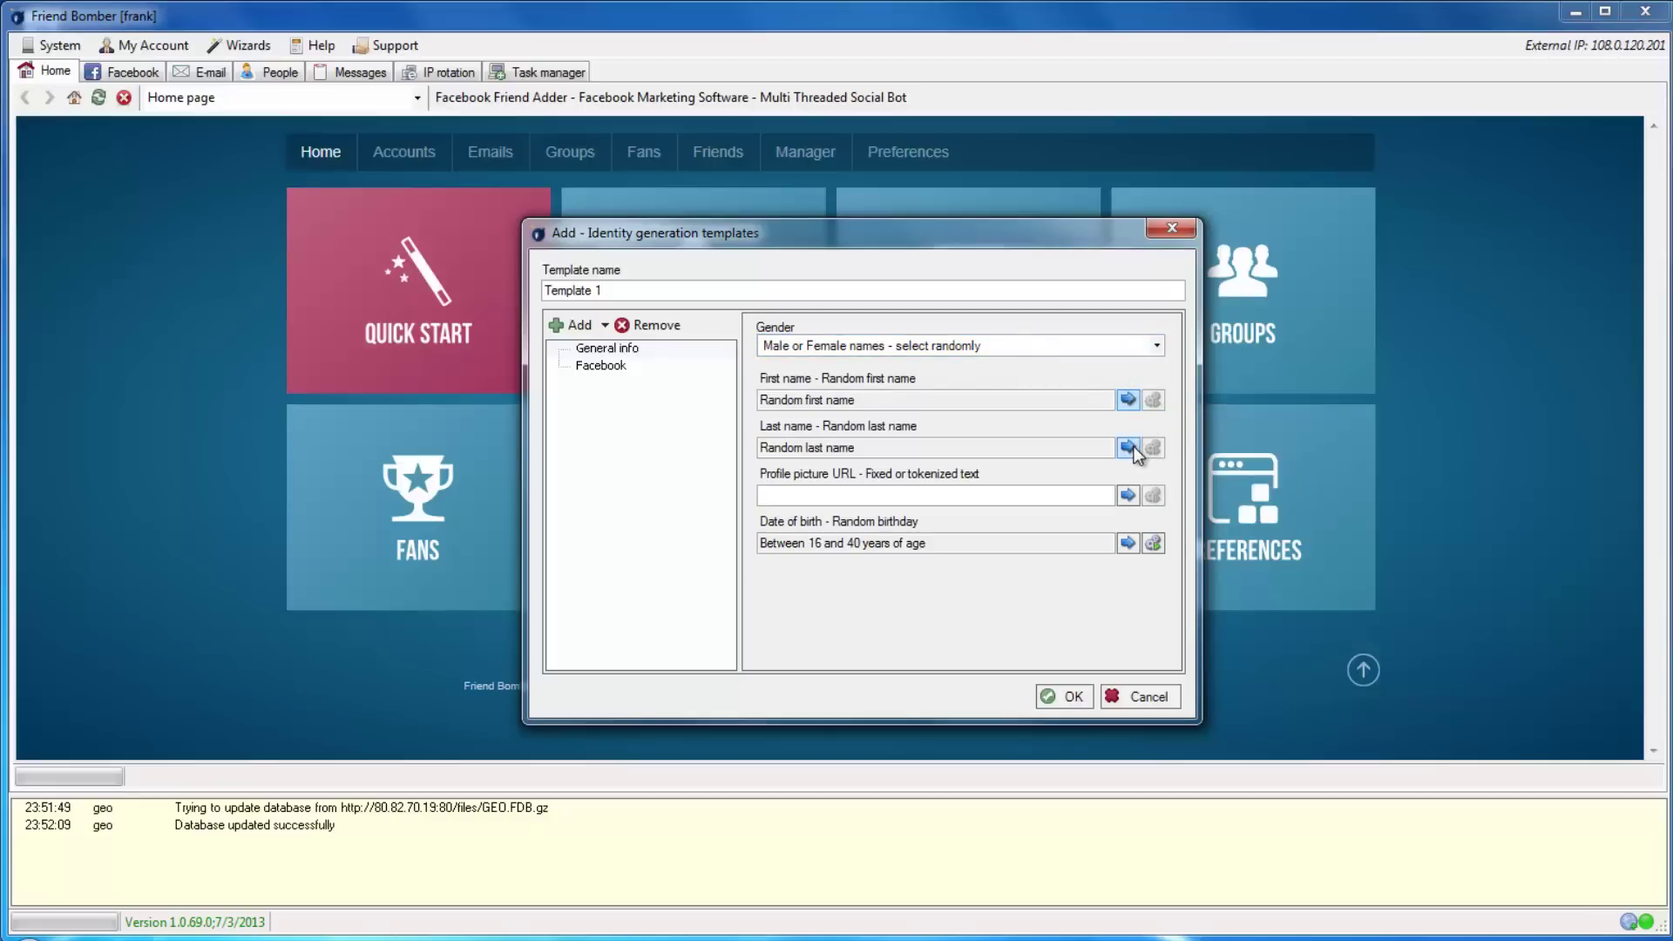
left_click(1128, 447)
left_click(1173, 473)
left_click(1128, 543)
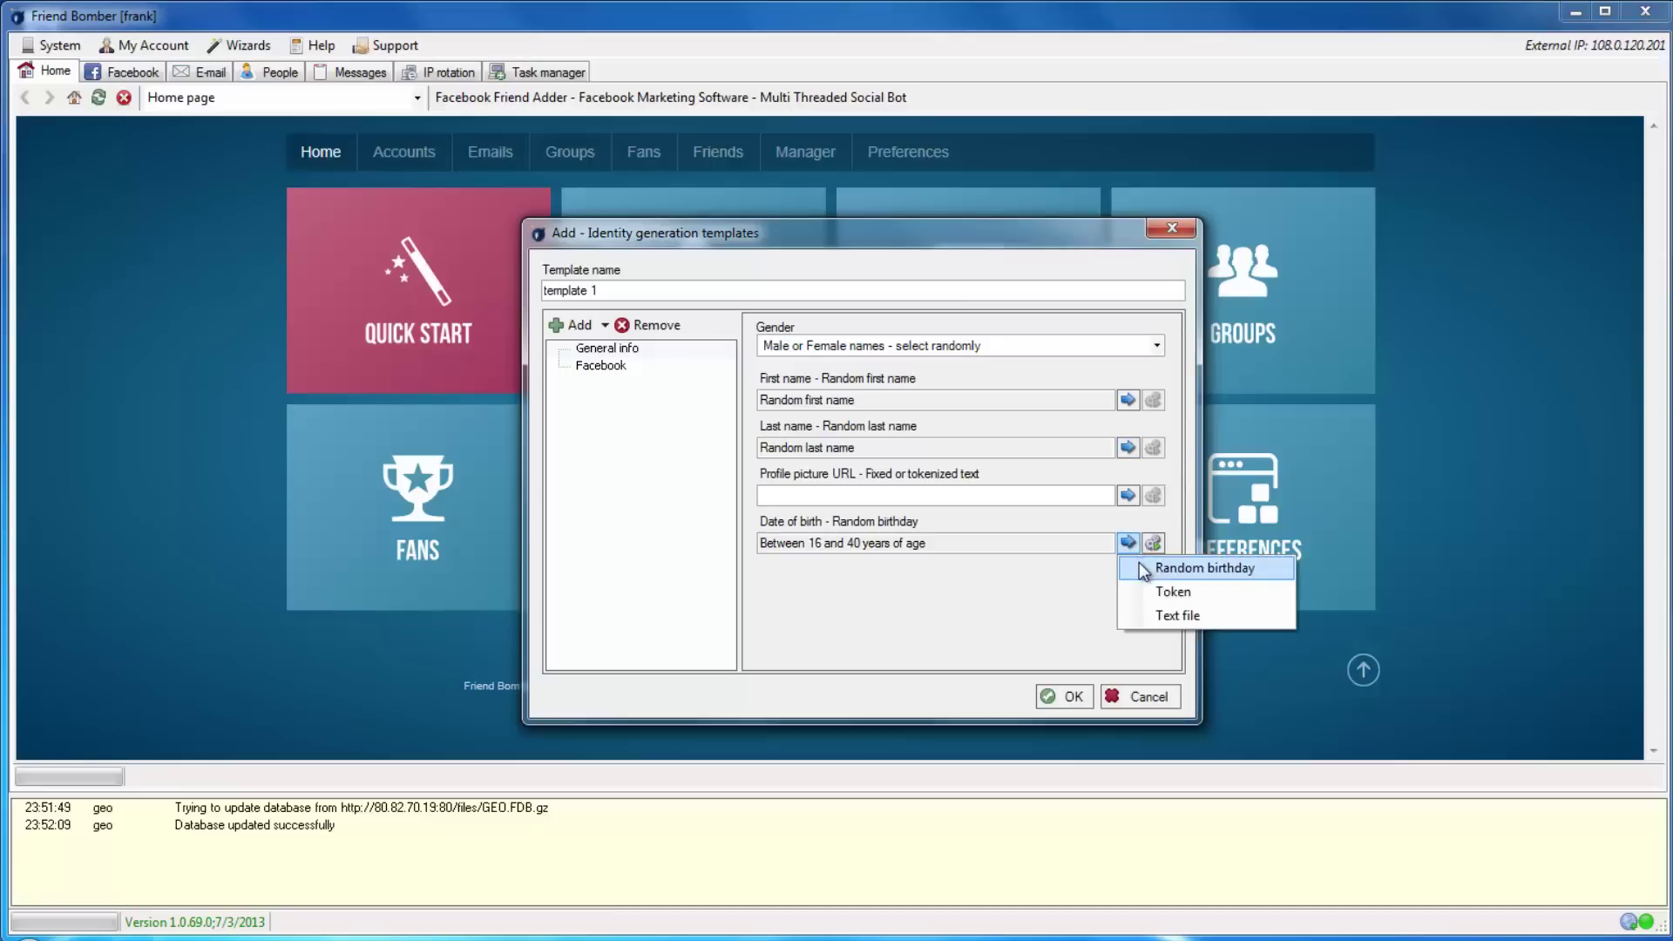
left_click(1143, 569)
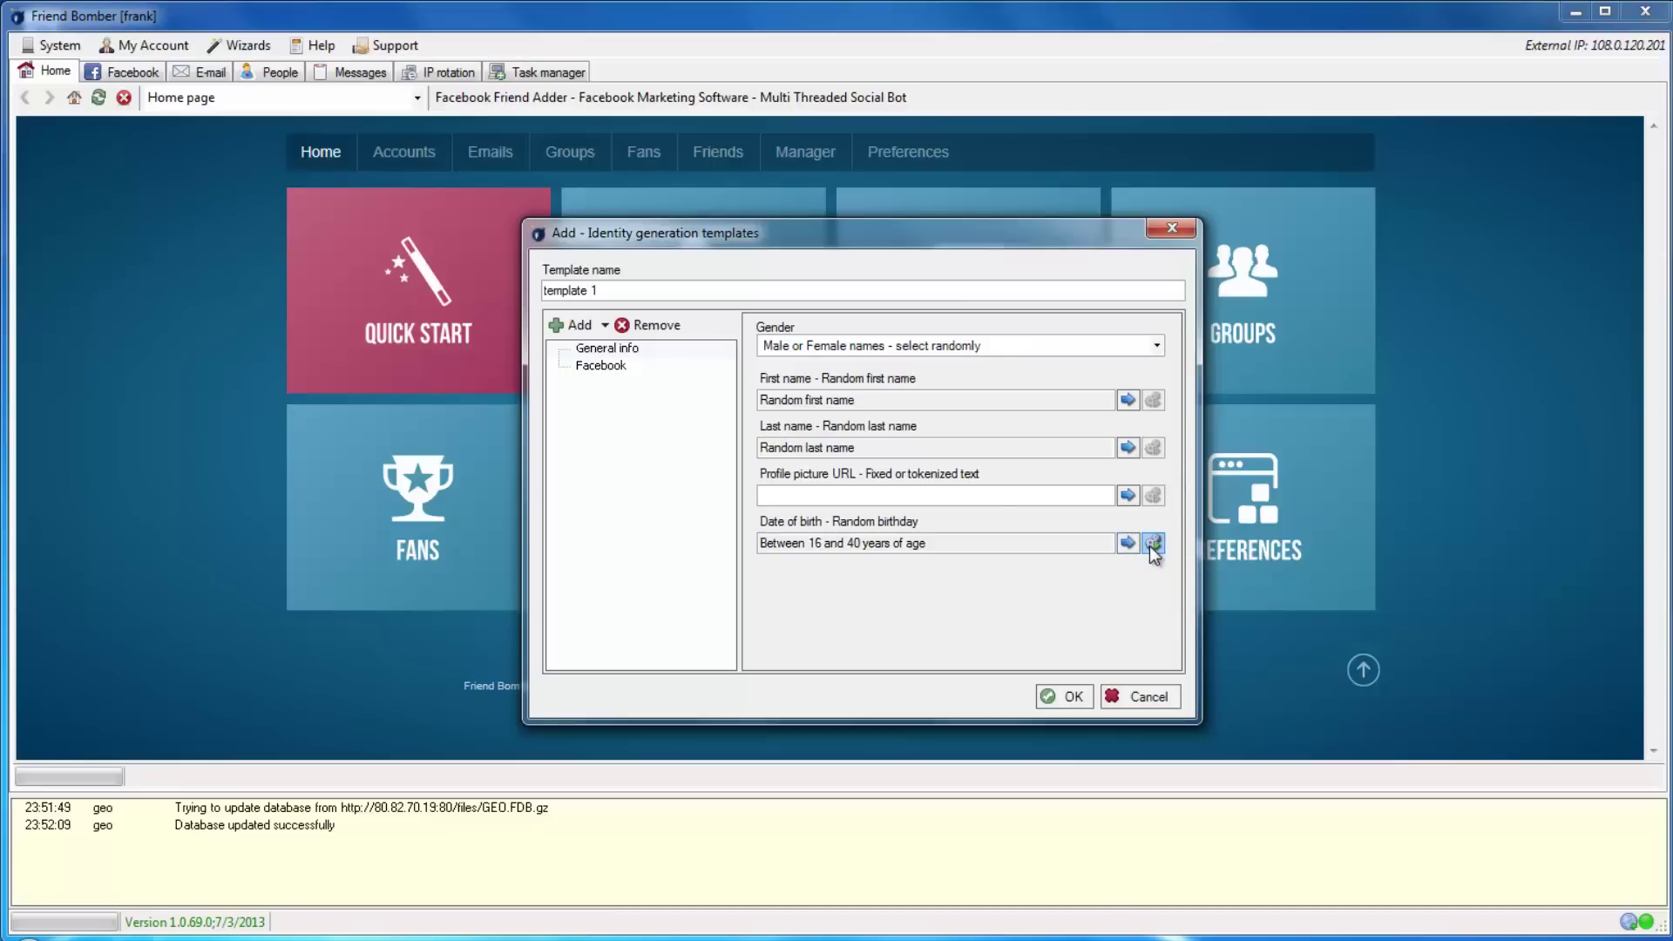
left_click(1151, 545)
Step: Set the random birthday age range to 22 to 29
left_click(848, 426)
left_click(847, 427)
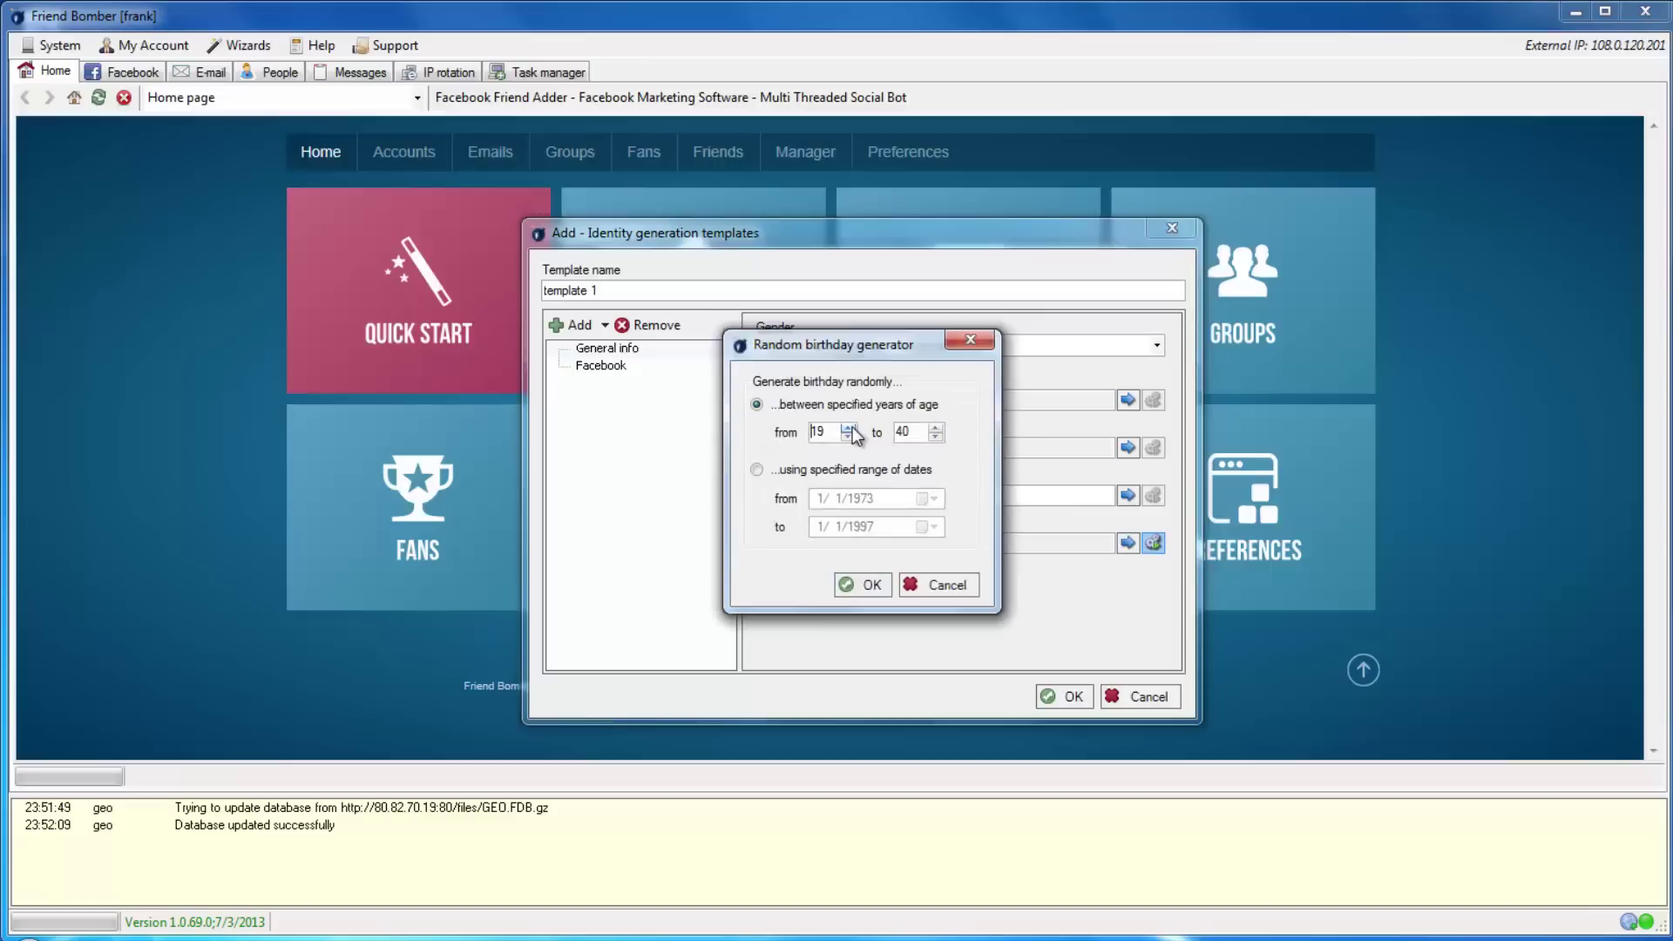
left_click(848, 427)
left_click(847, 427)
left_click(848, 427)
left_click(848, 427)
double_click(902, 433)
type("29")
Step: Switch to a date range from 6/11/1984 to 1/1/1991 and confirm
left_click(756, 469)
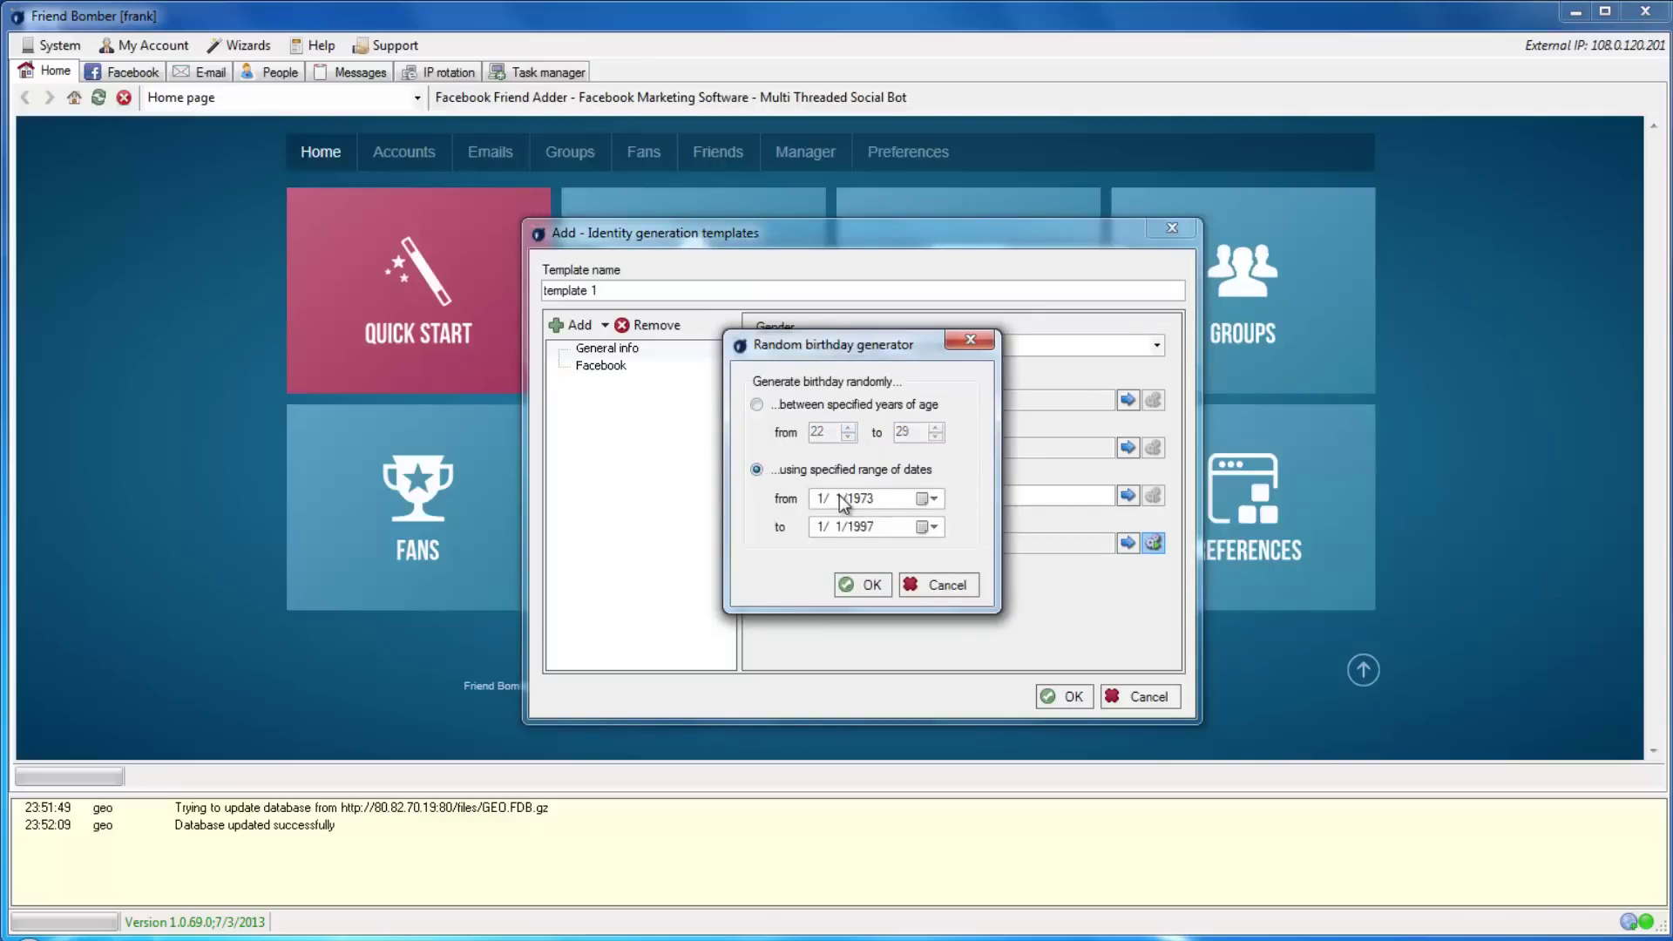
left_click(921, 498)
left_click(899, 527)
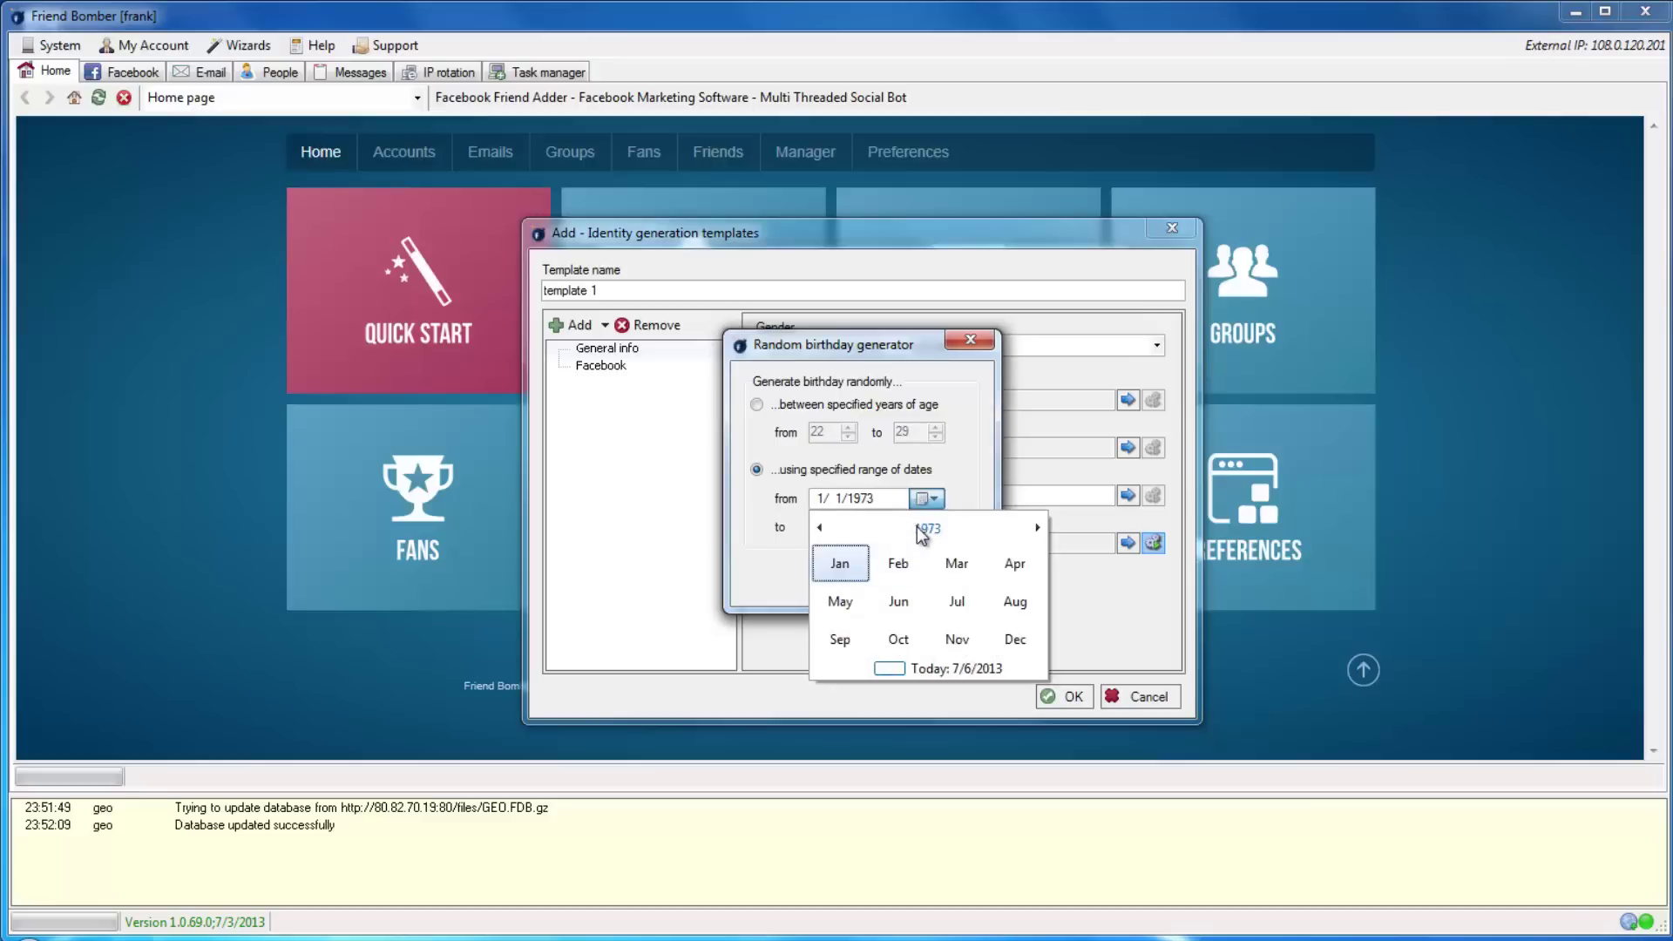
left_click(916, 526)
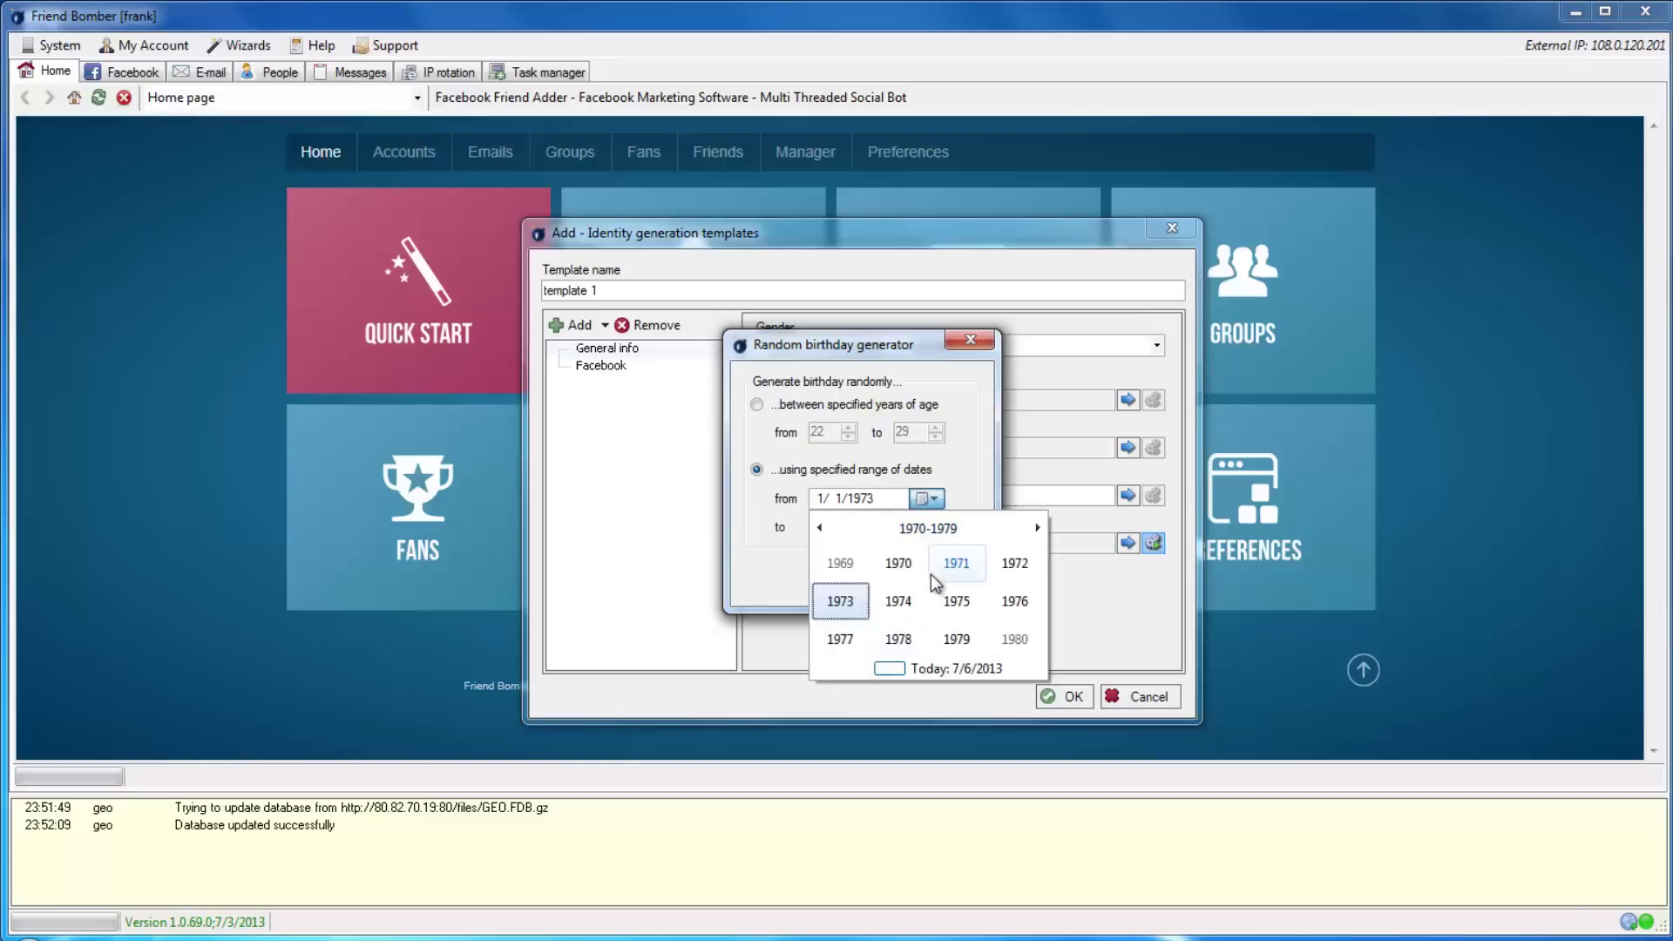
left_click(1034, 528)
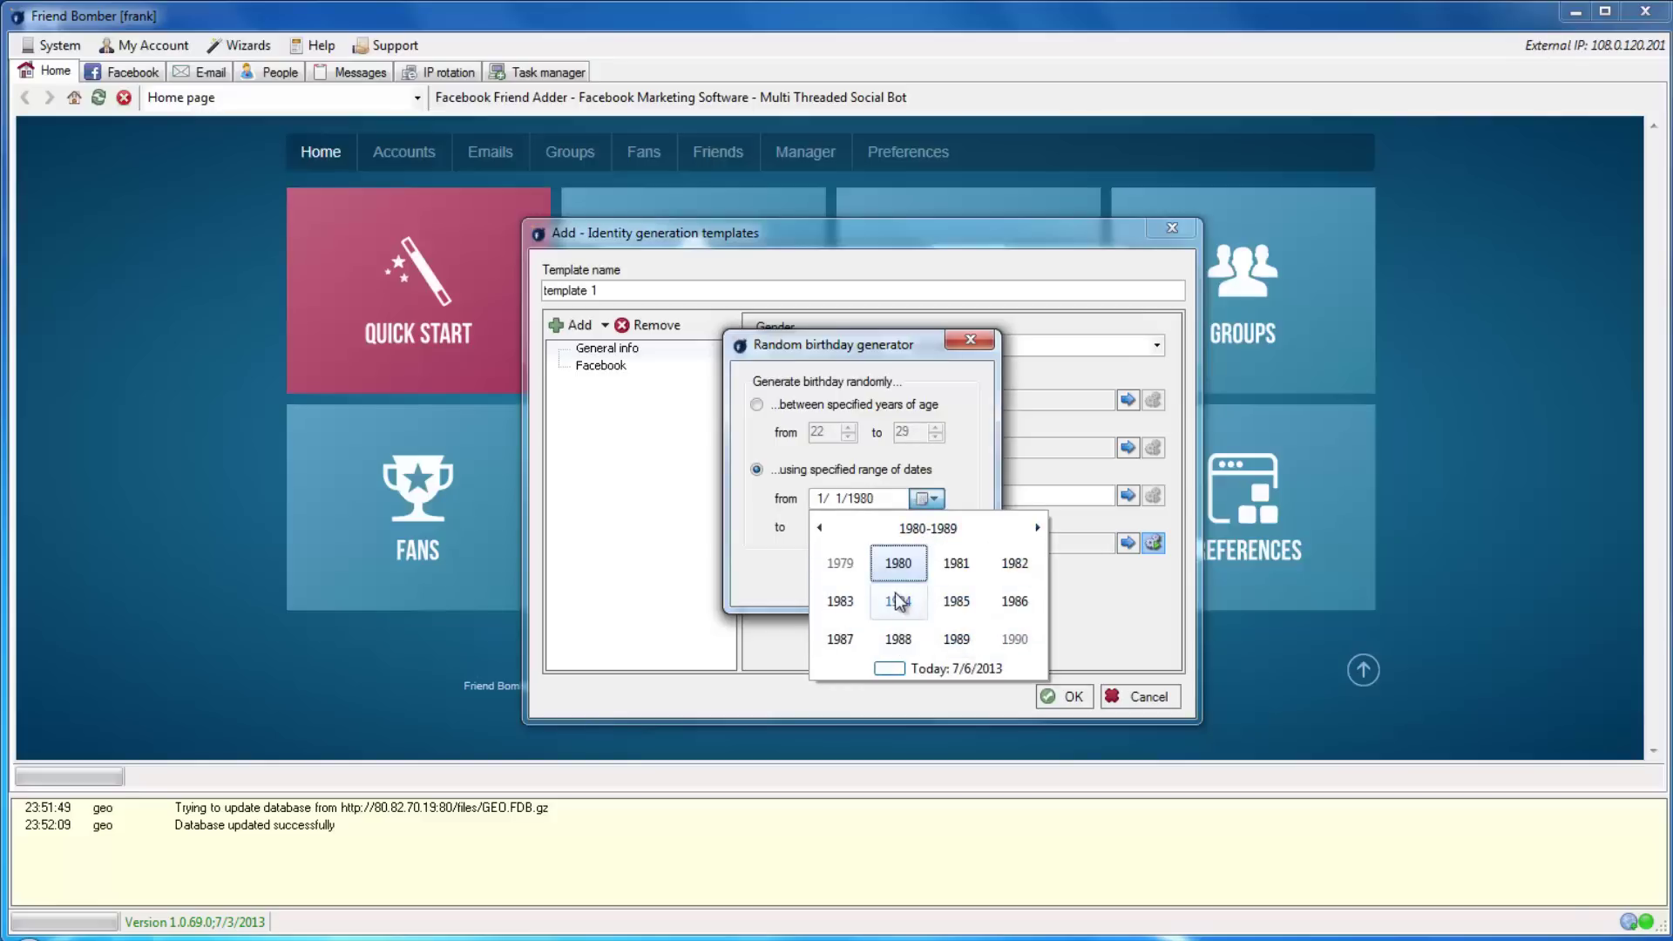
left_click(898, 601)
left_click(899, 601)
left_click(862, 602)
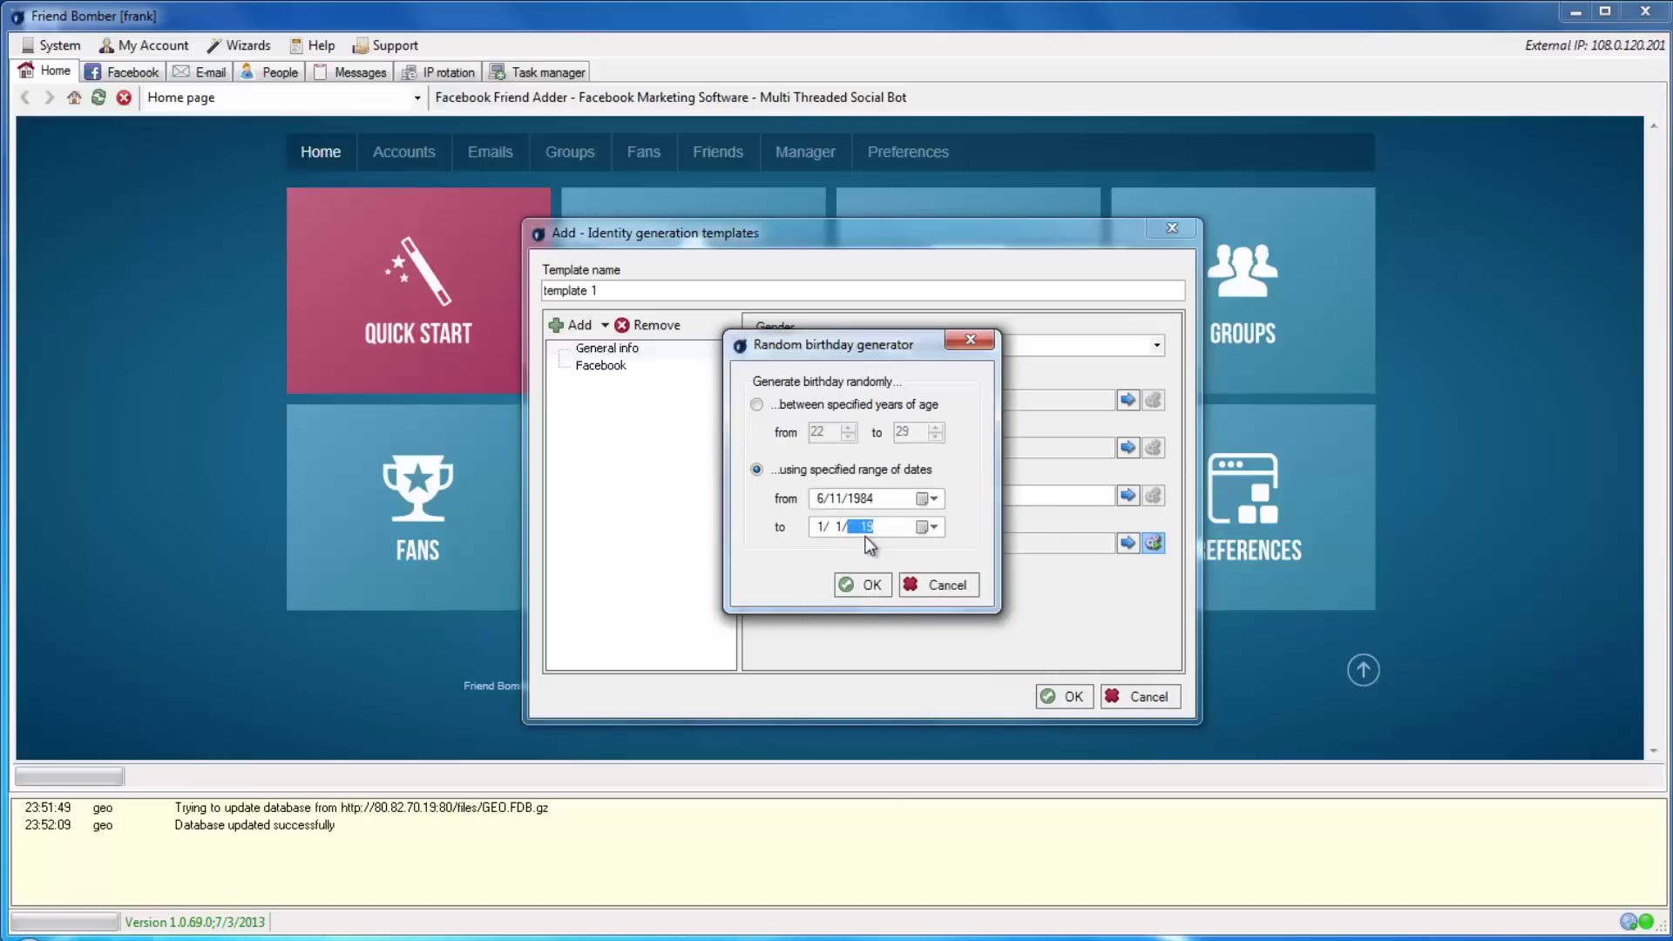
type("91")
left_click(875, 584)
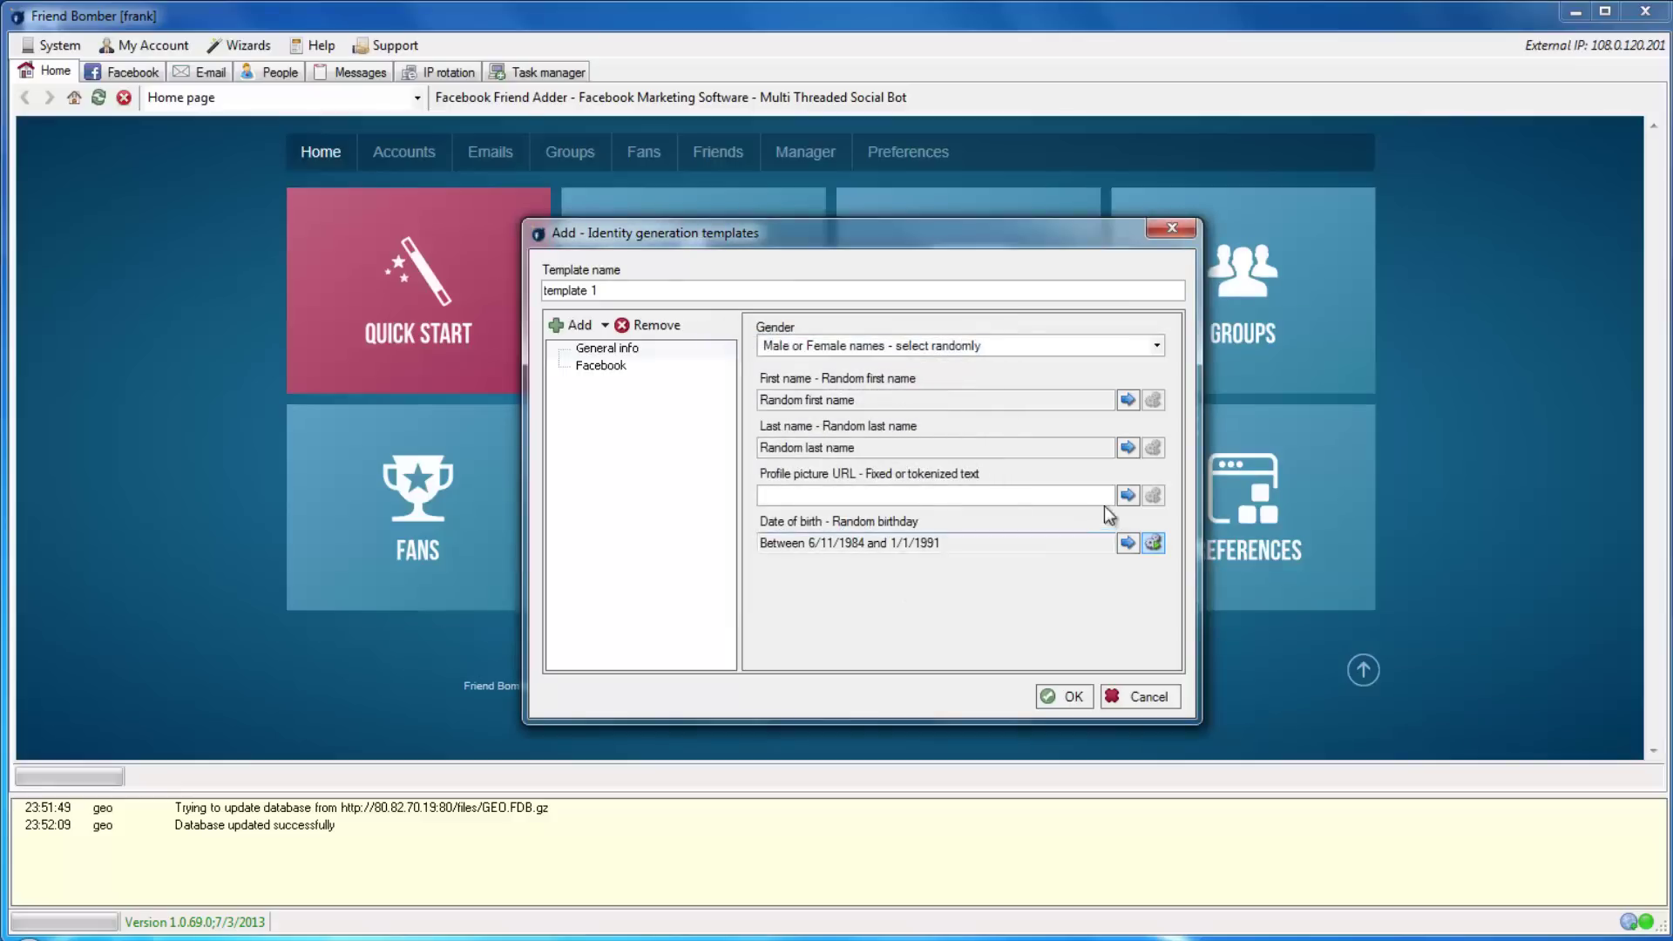
Step: Use the Desktop 'Profile Pictures' folder for profile pictures, then show the Facebook section
left_click(1128, 495)
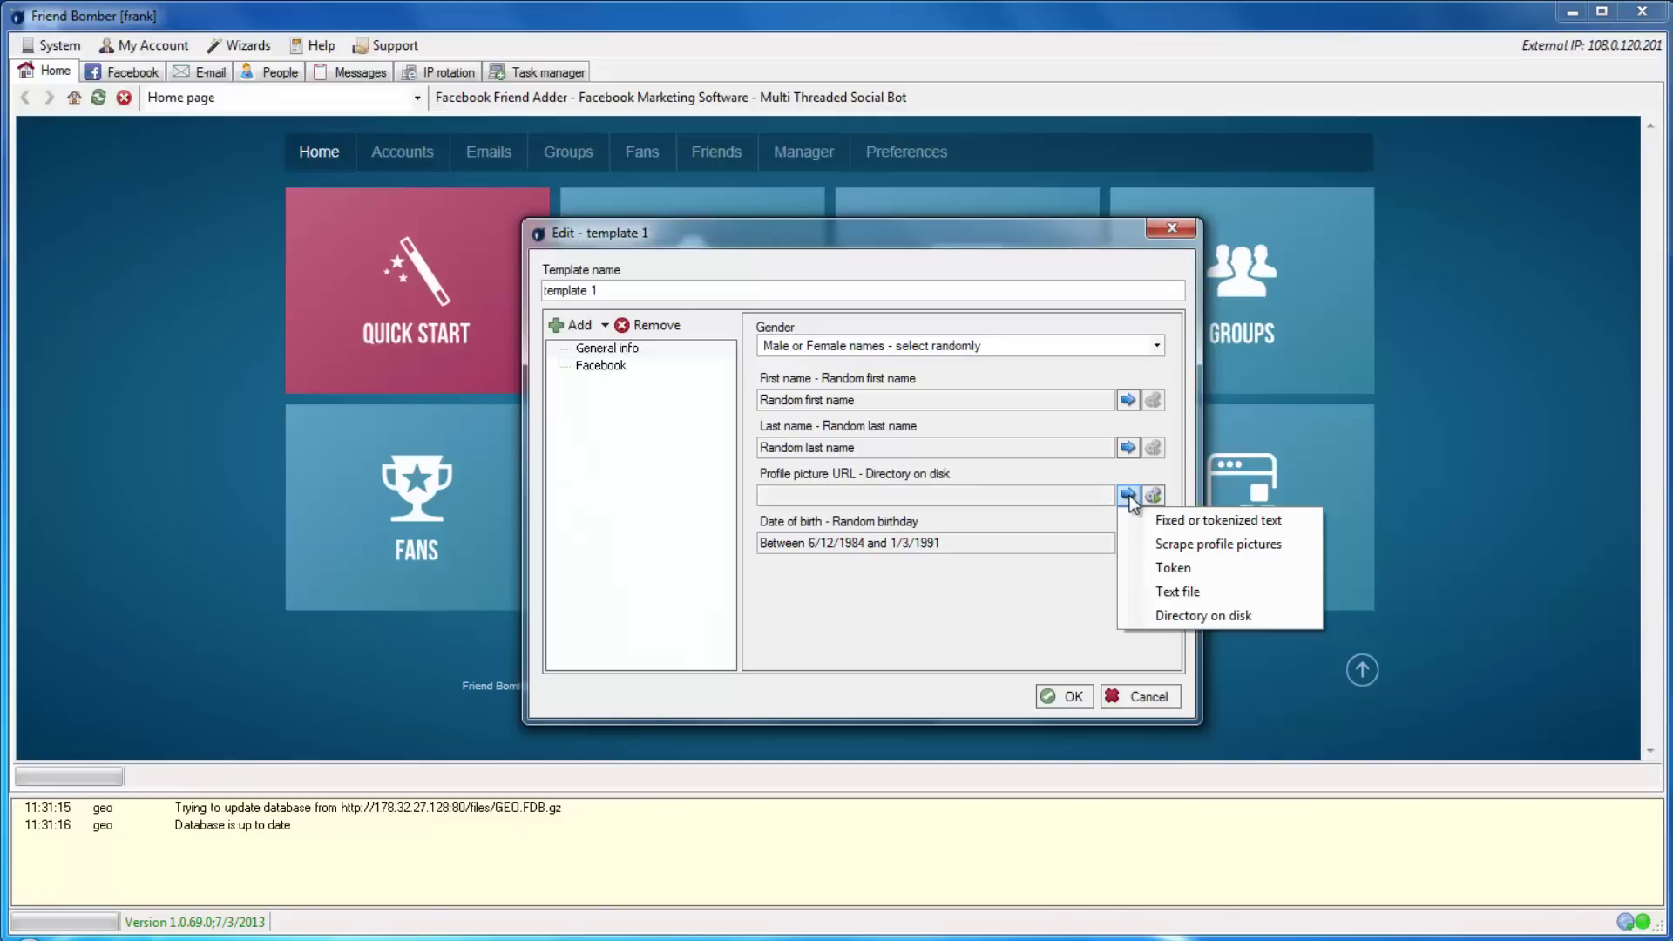
left_click(1184, 617)
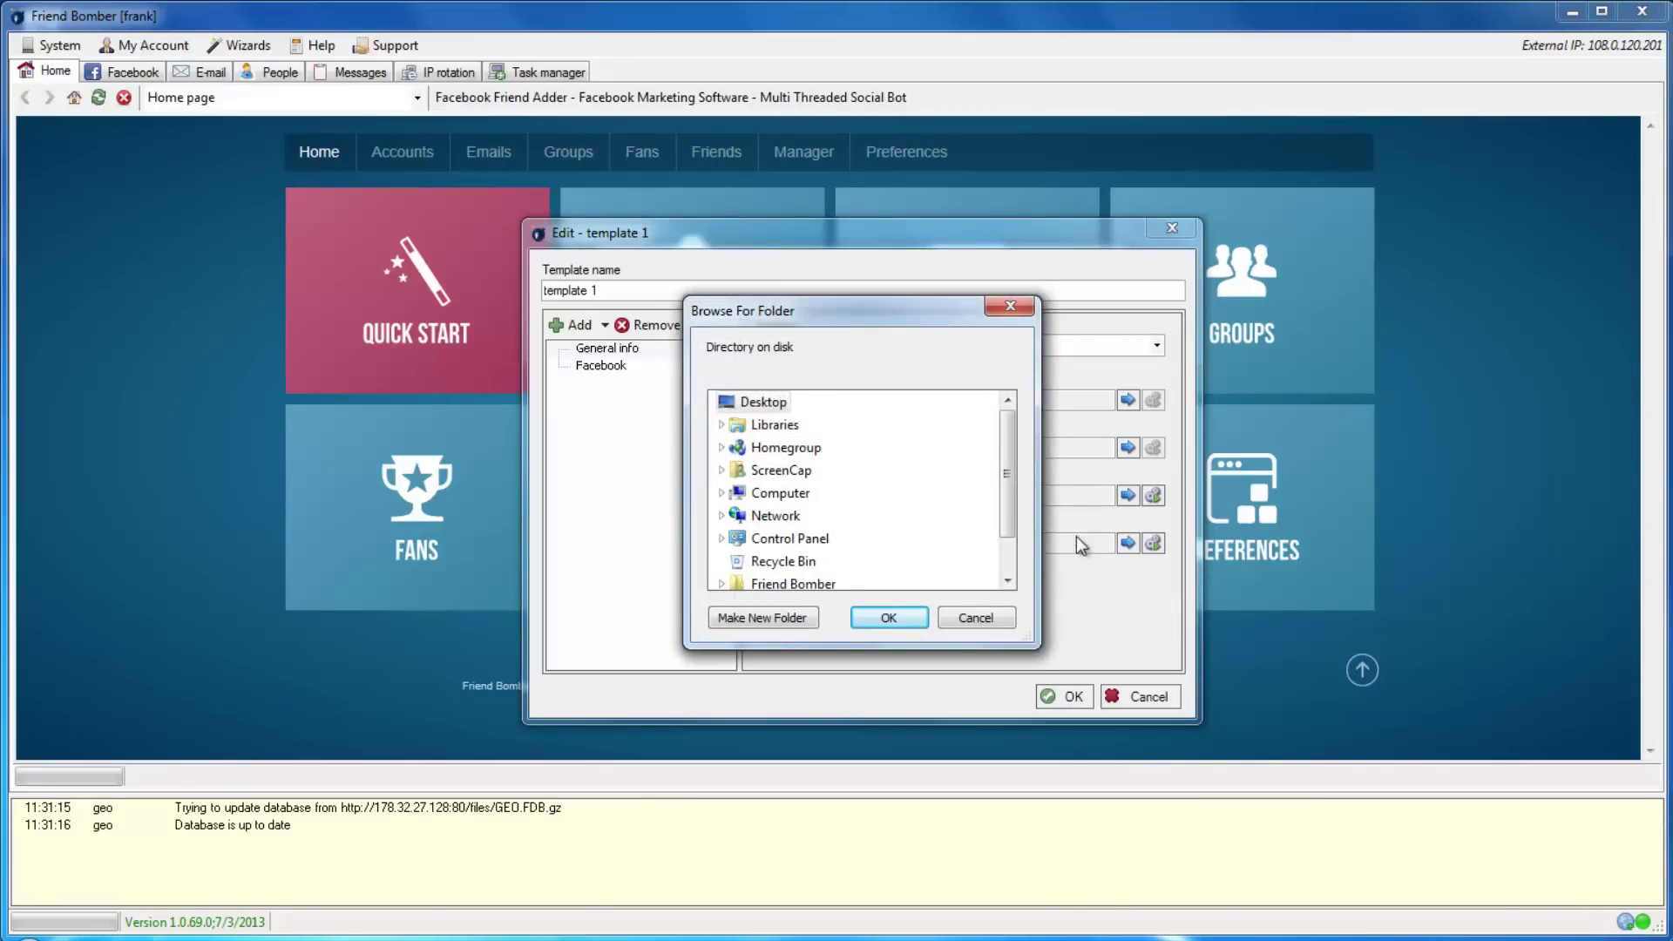
left_click_drag(1012, 501, 1013, 549)
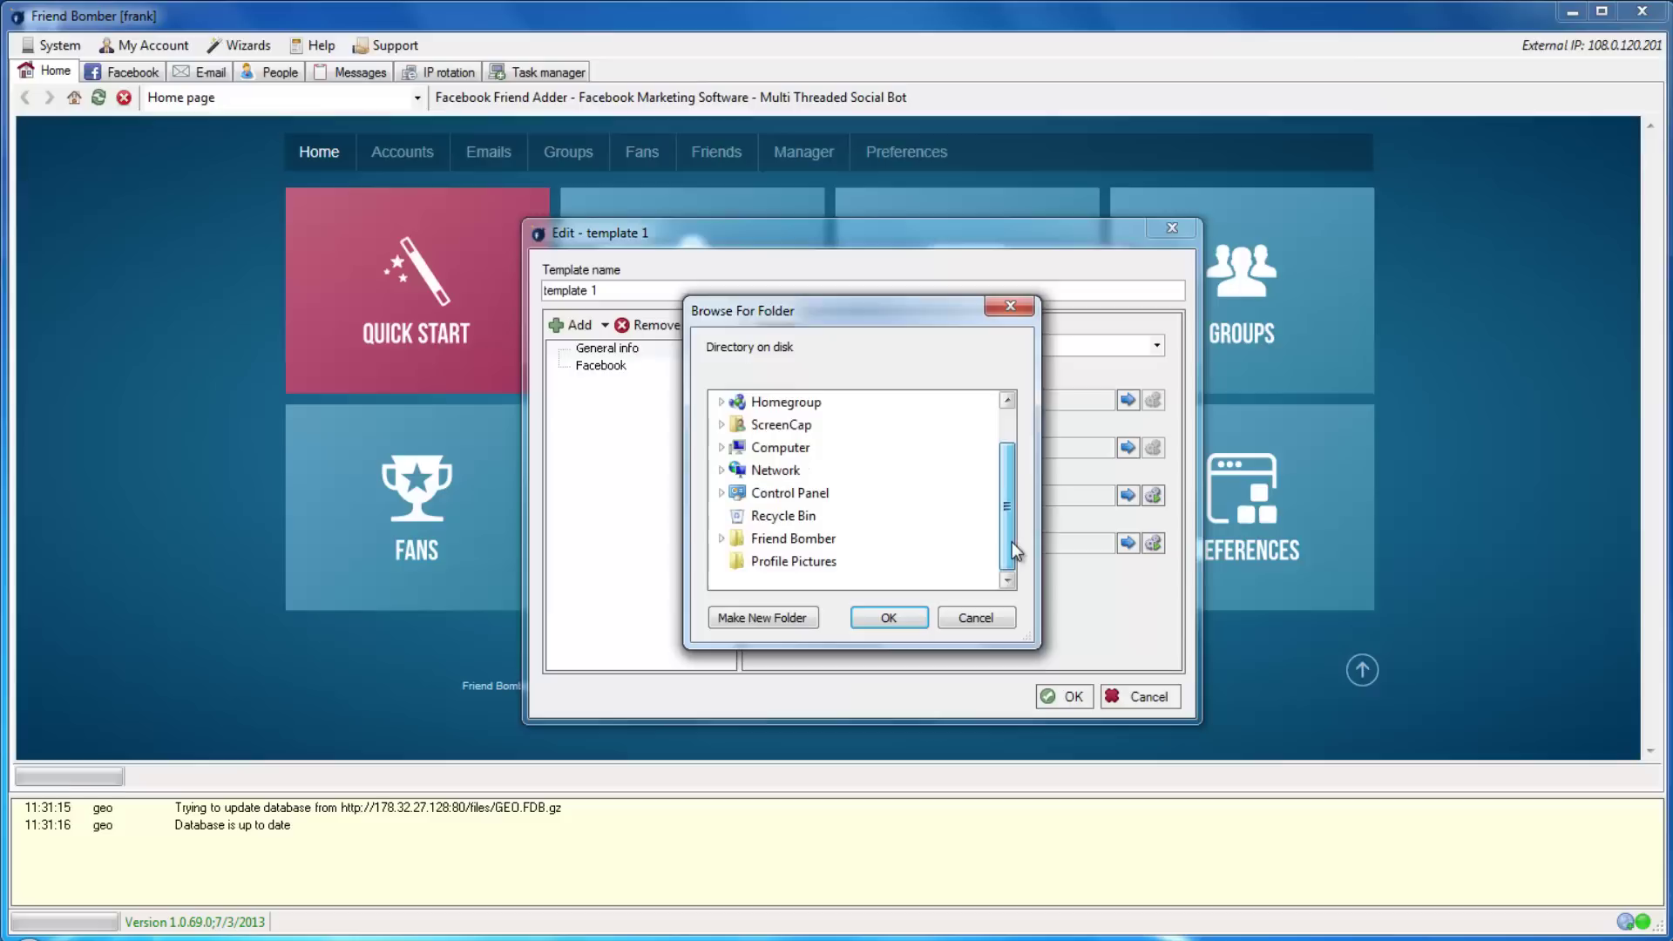
left_click(817, 563)
left_click(889, 615)
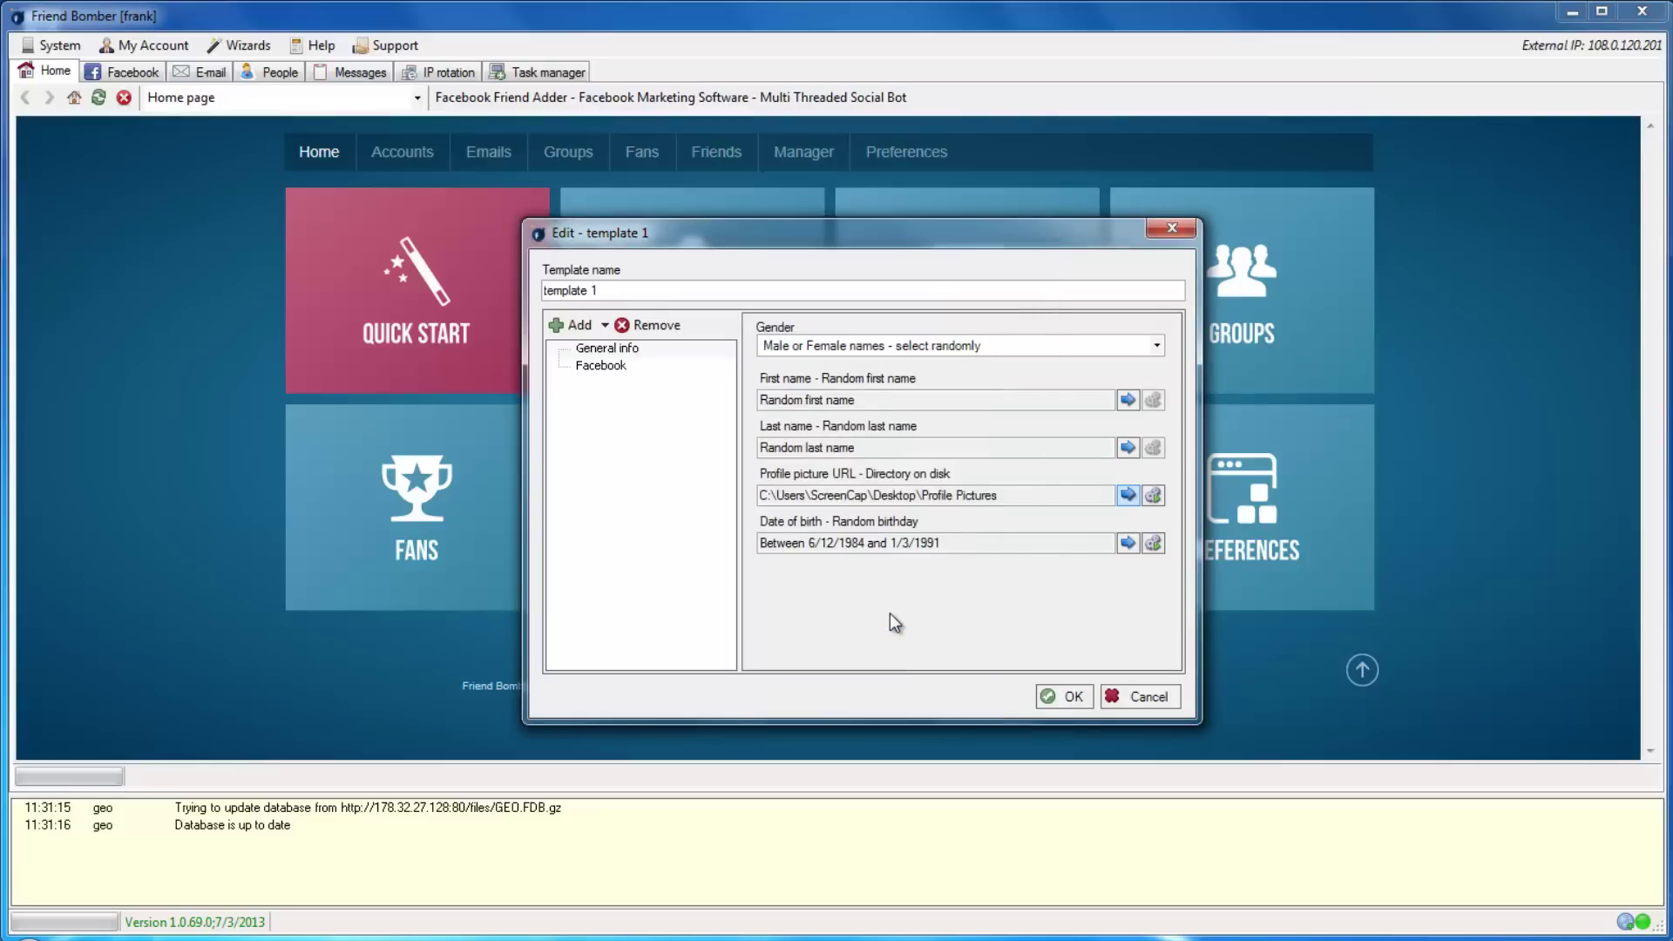
left_click(1152, 543)
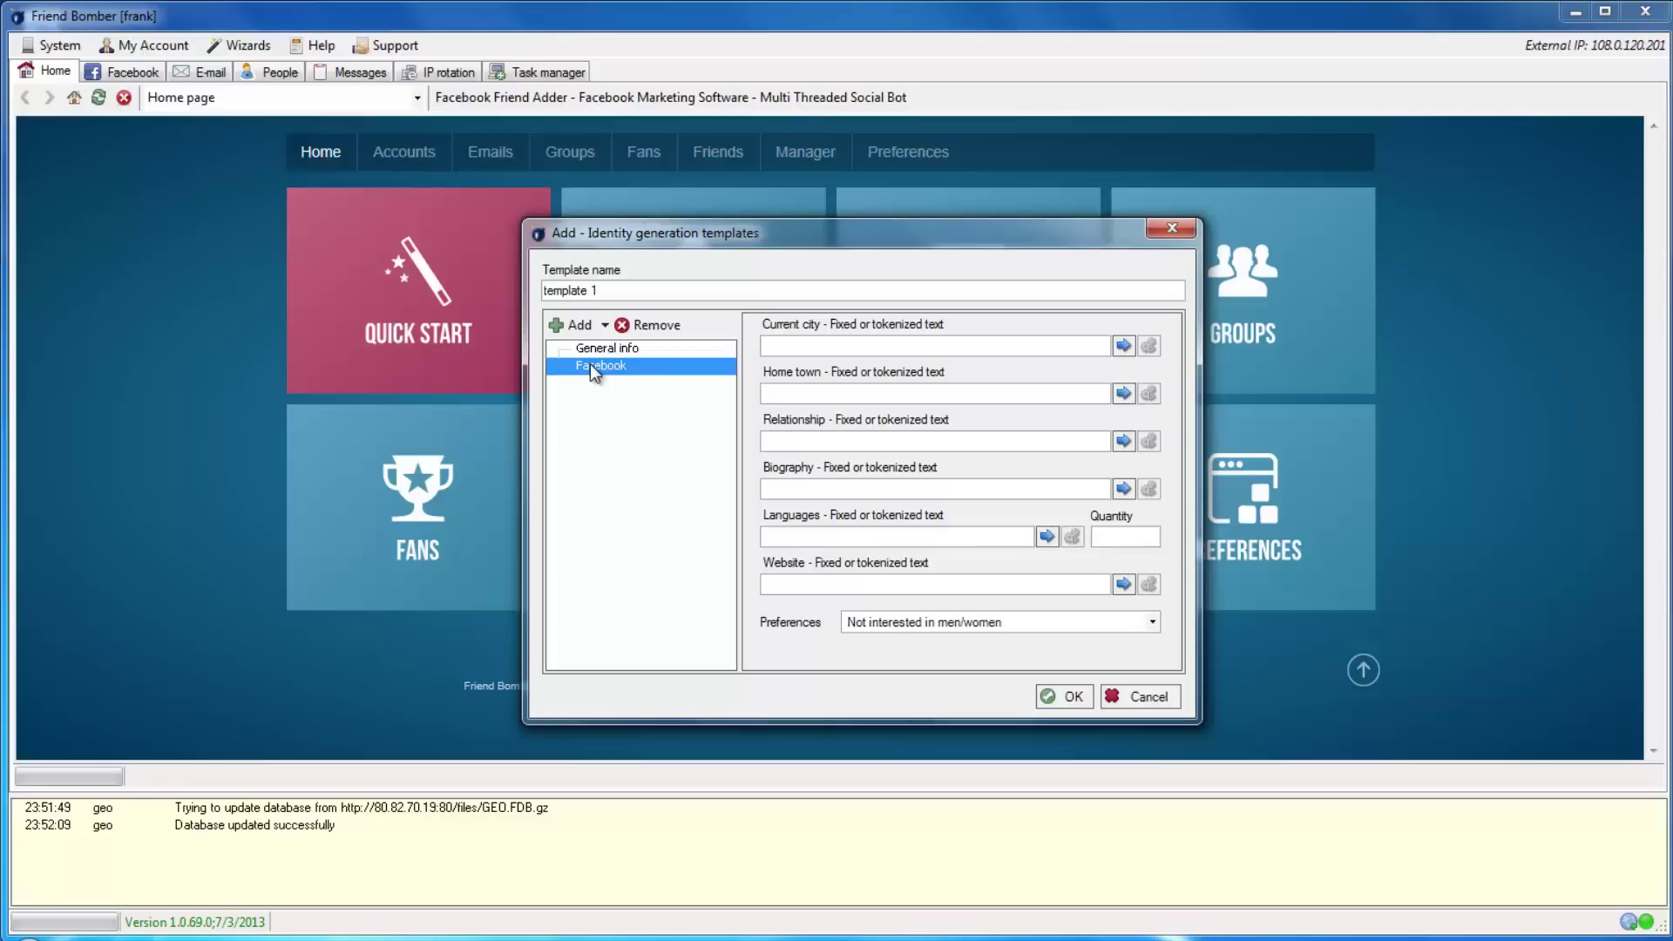
Step: Review the Facebook fields, keeping Preferences as Not interested in men/women
left_click(912, 349)
left_click(965, 394)
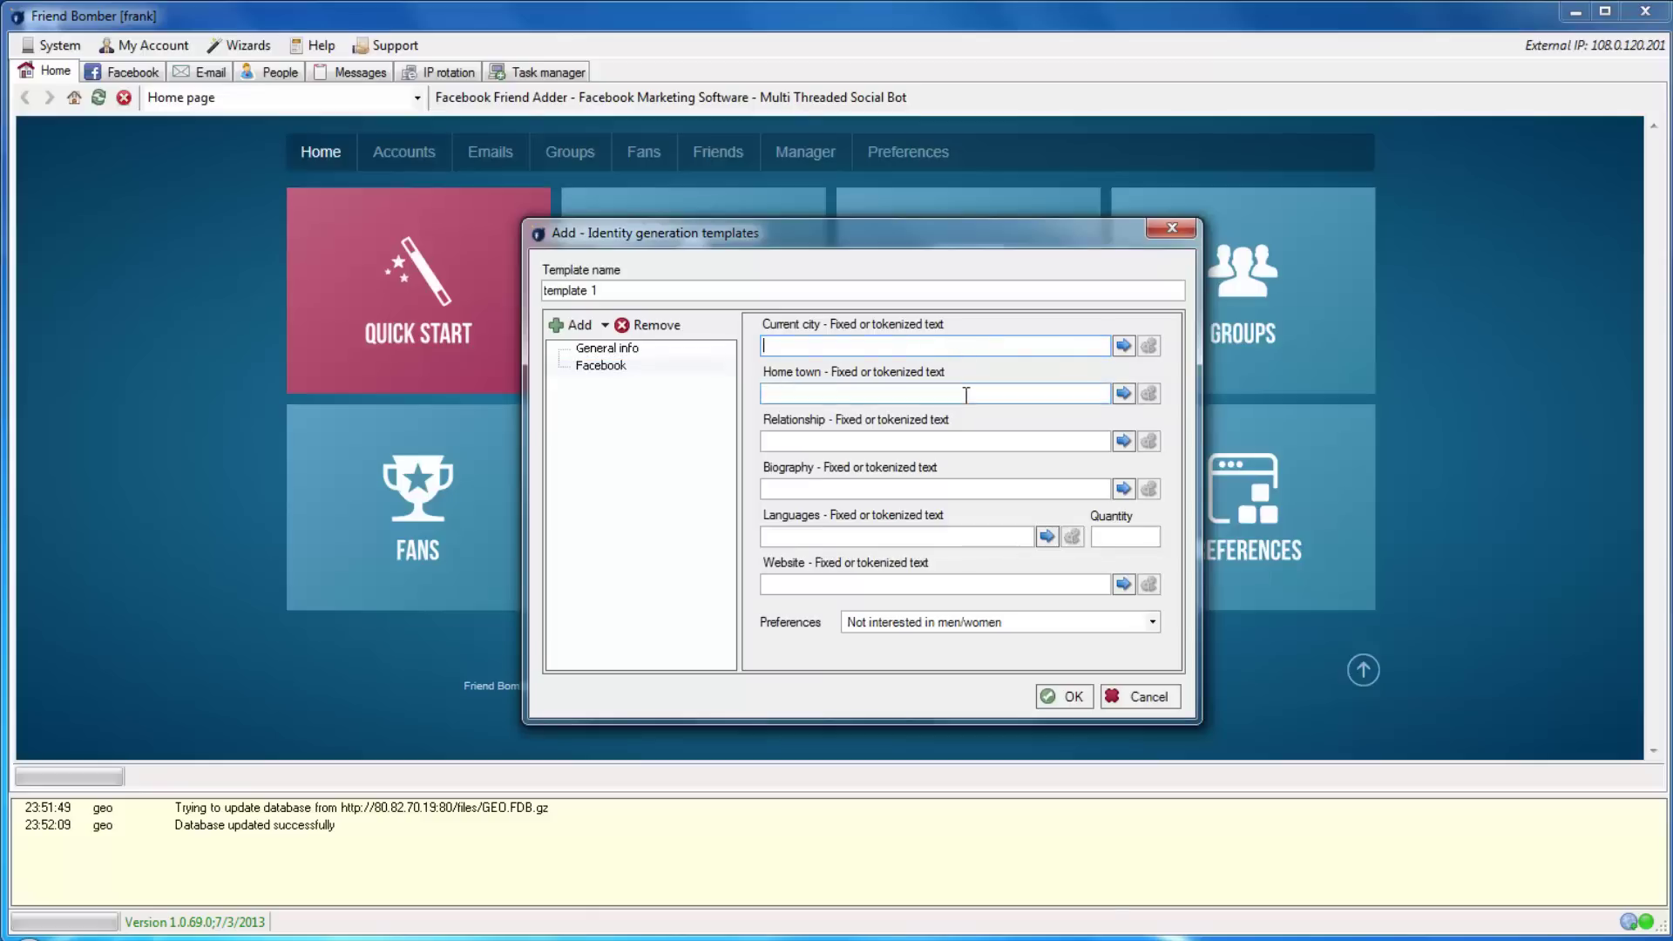
left_click(965, 449)
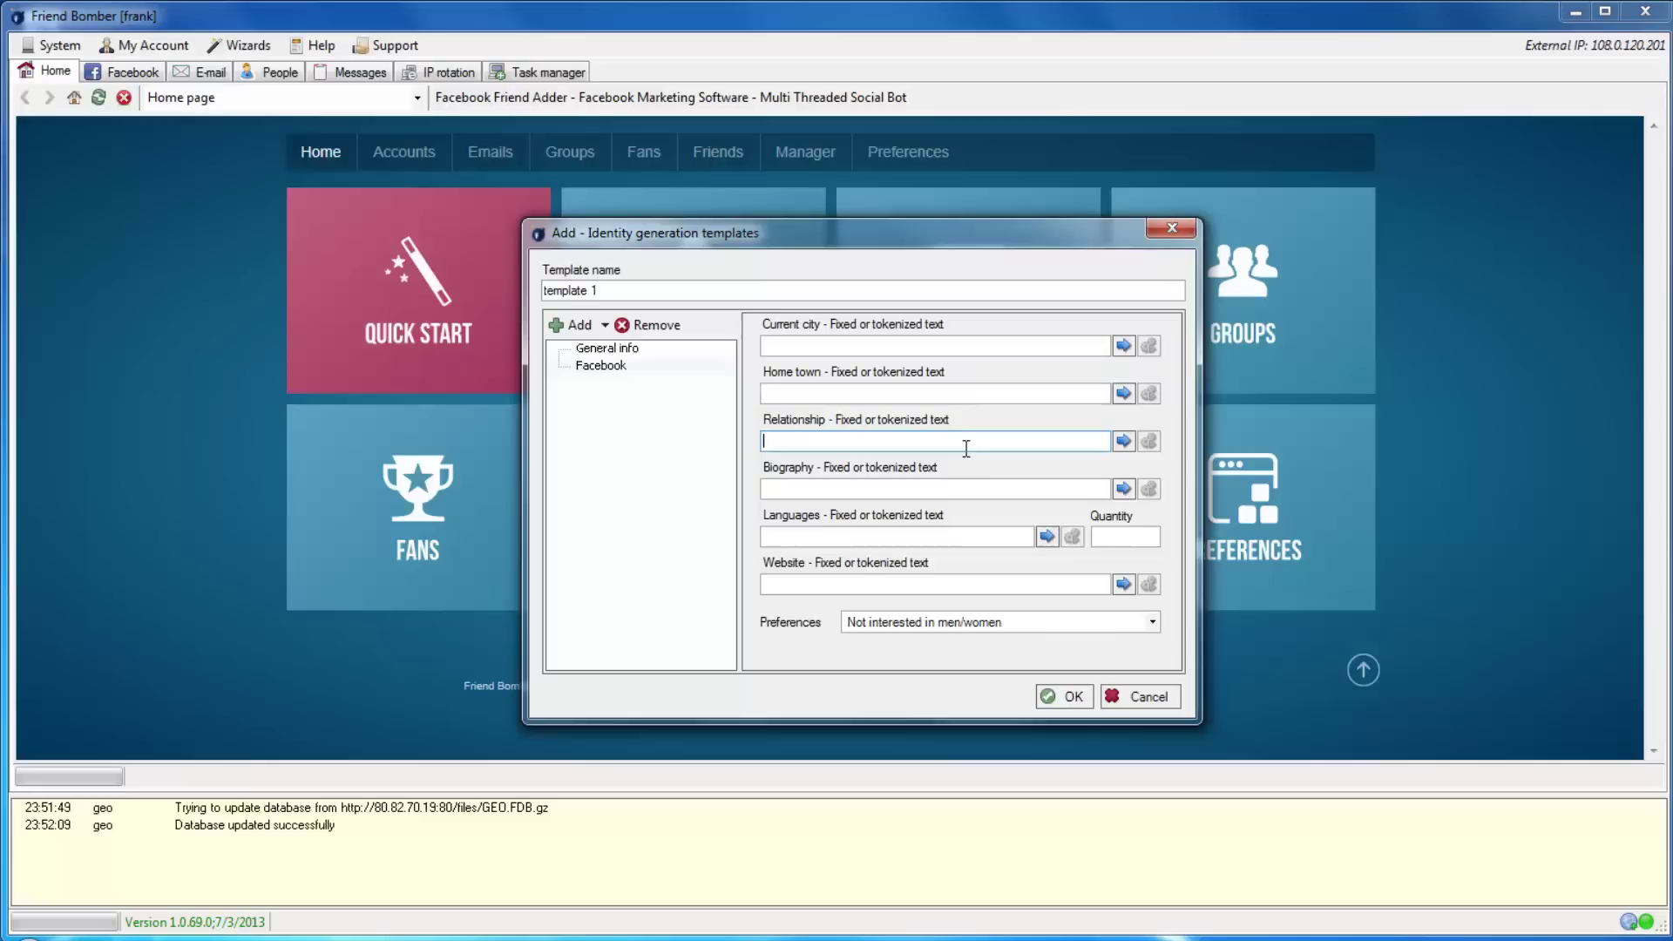
left_click(970, 490)
left_click(969, 535)
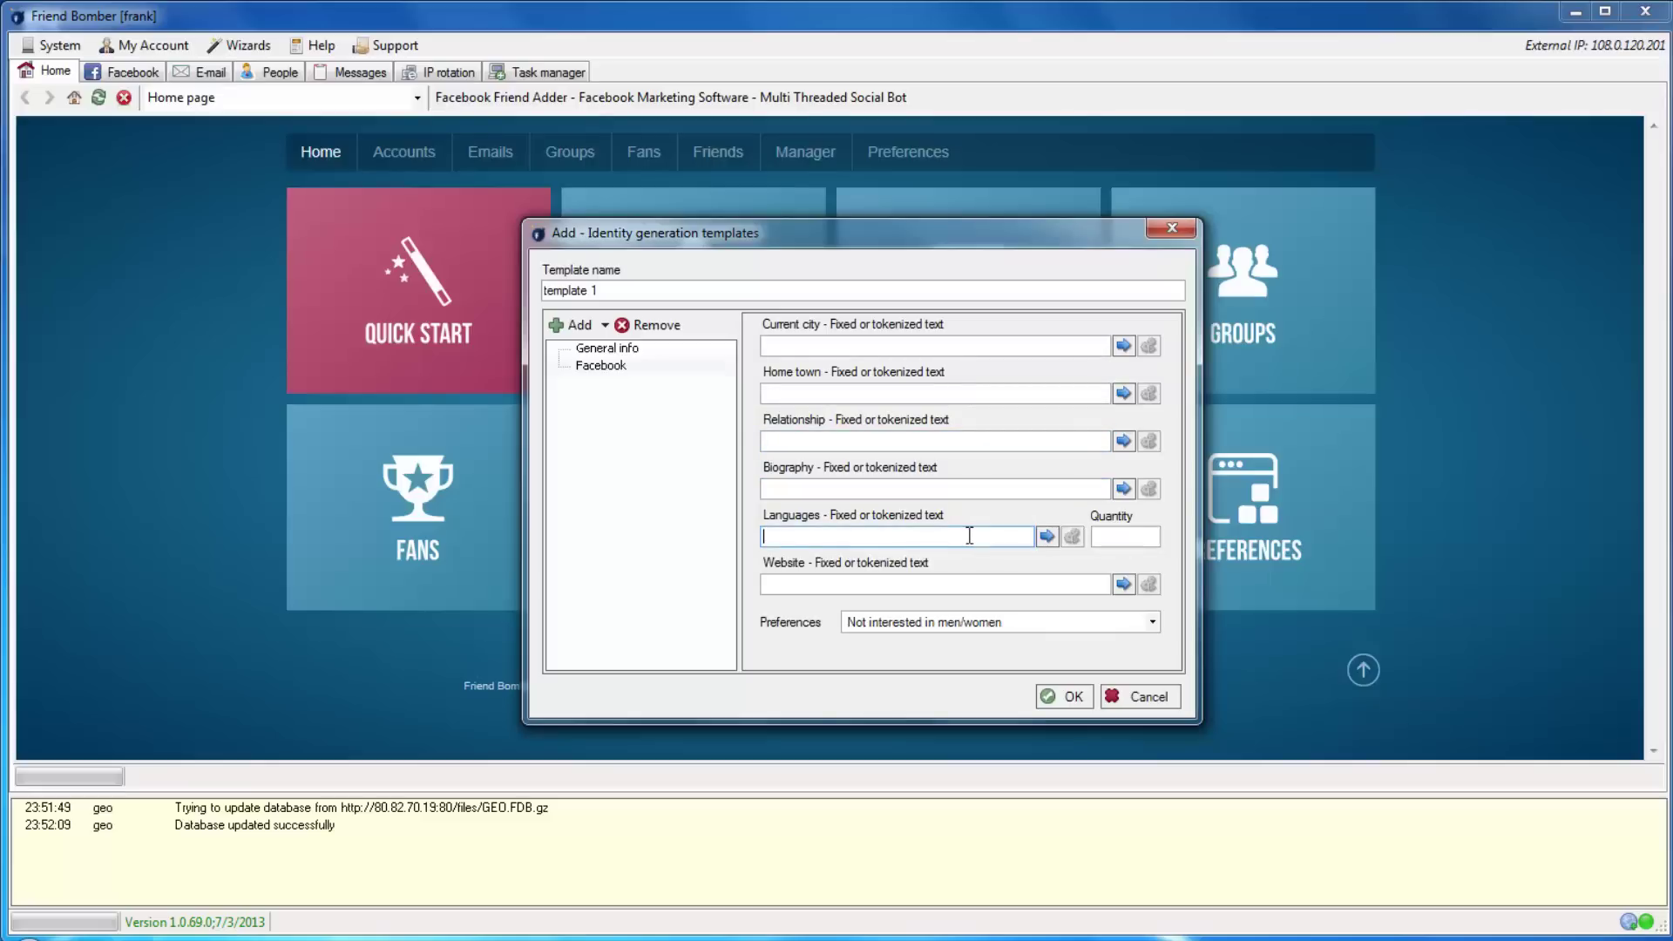
left_click(967, 584)
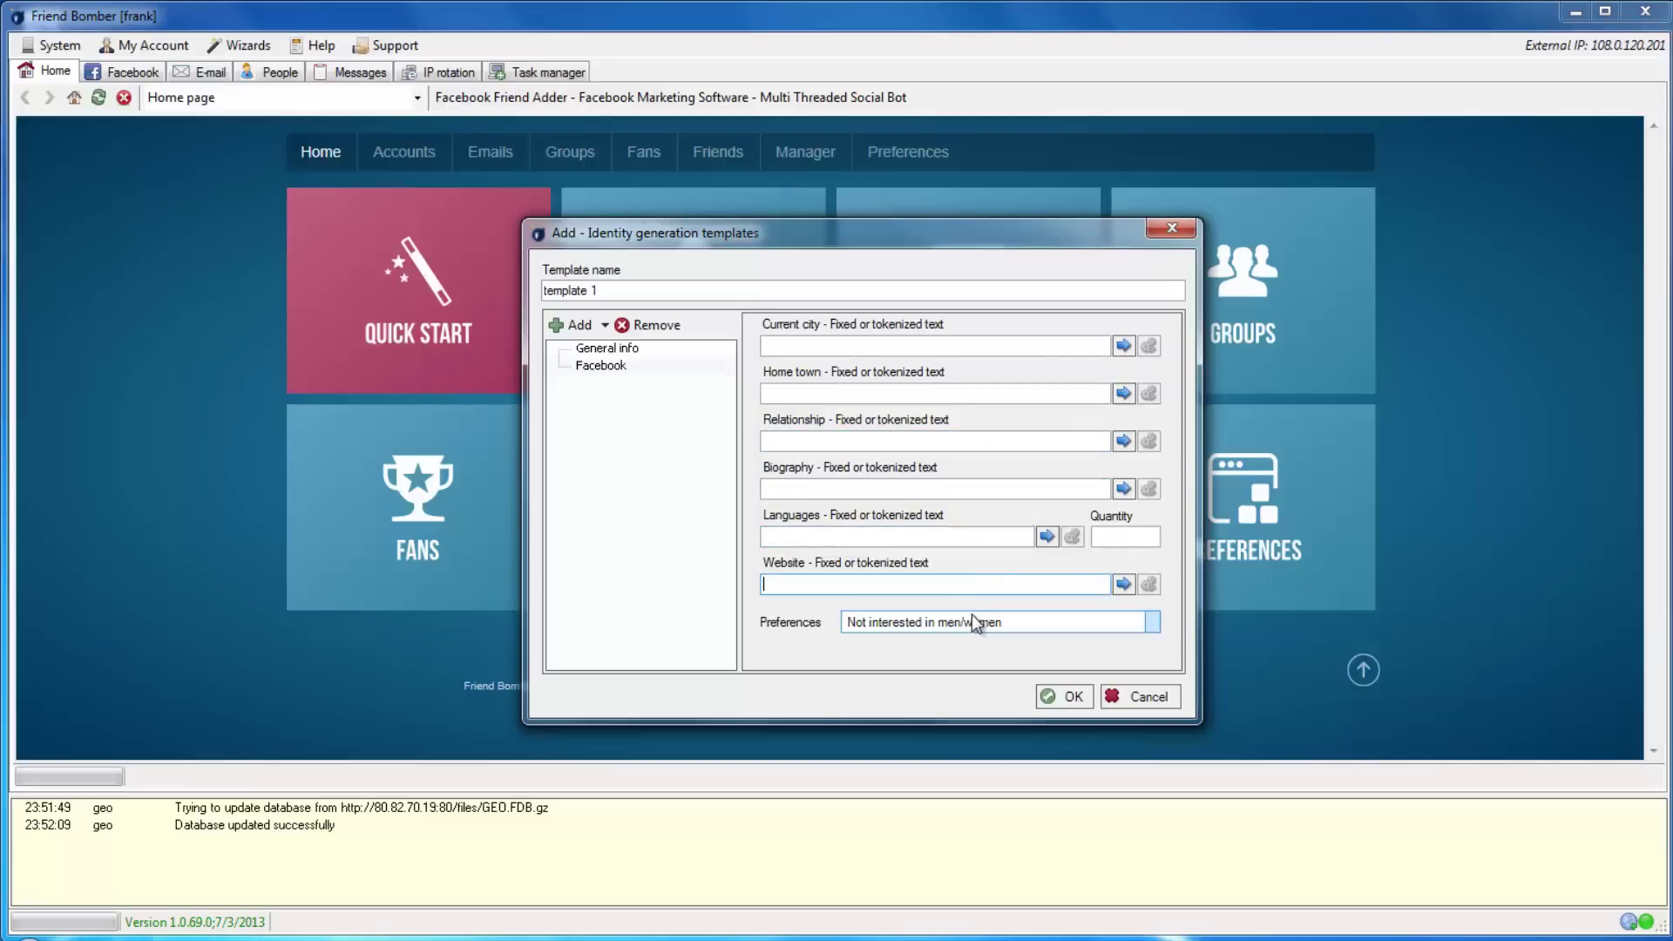
left_click(976, 620)
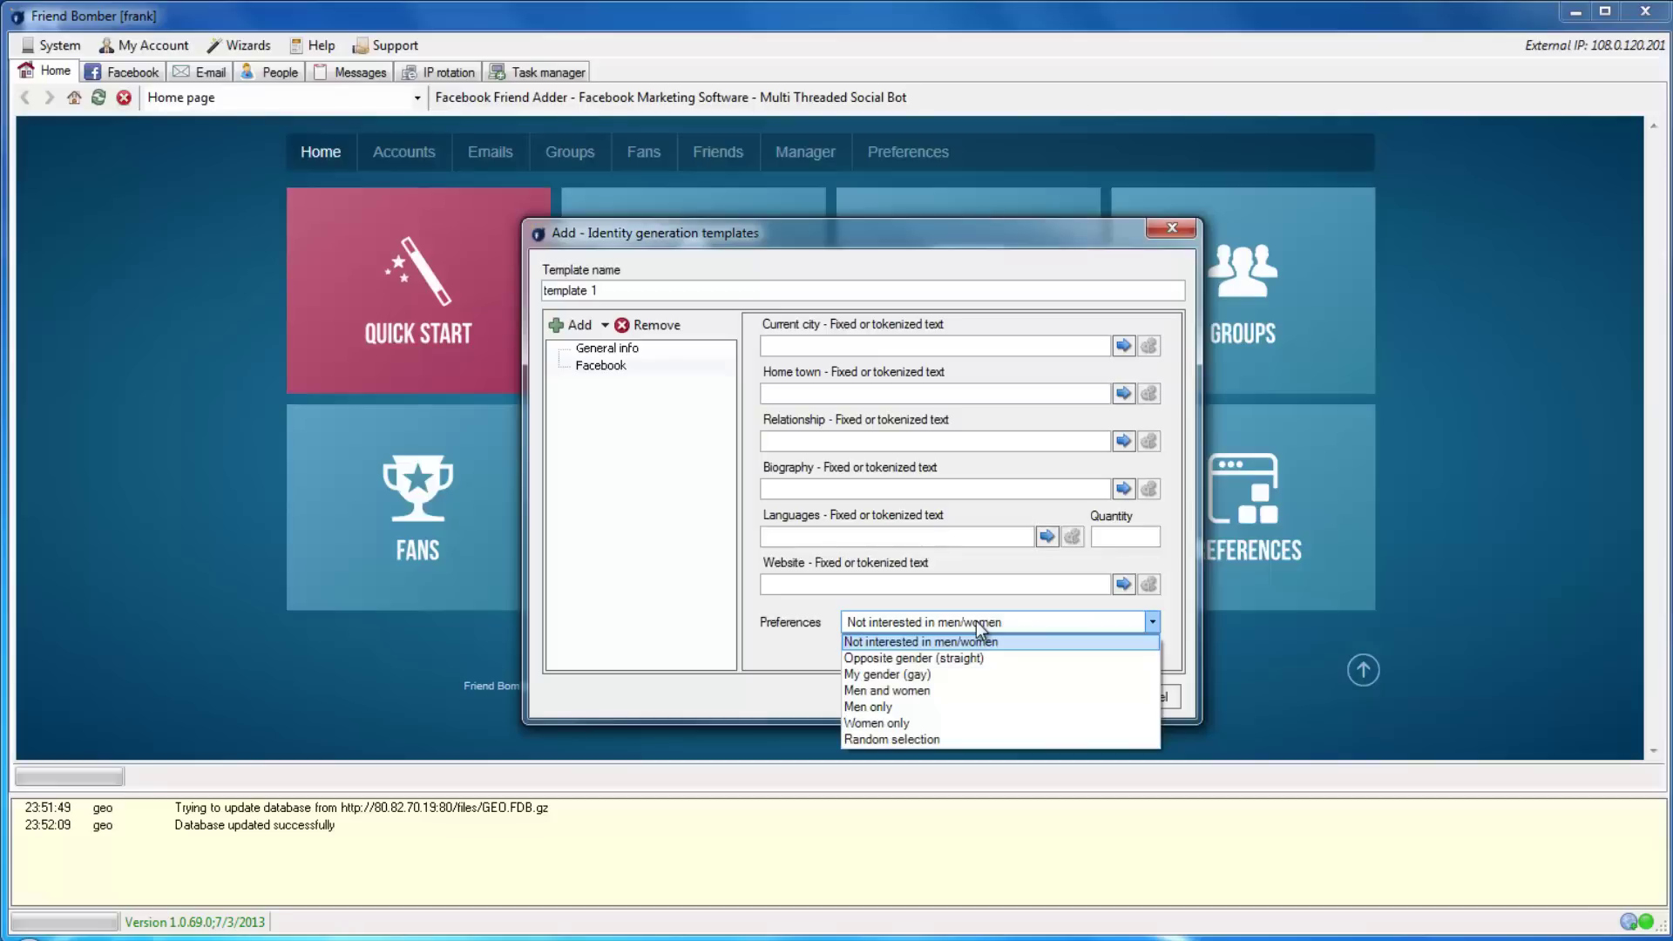
left_click(975, 620)
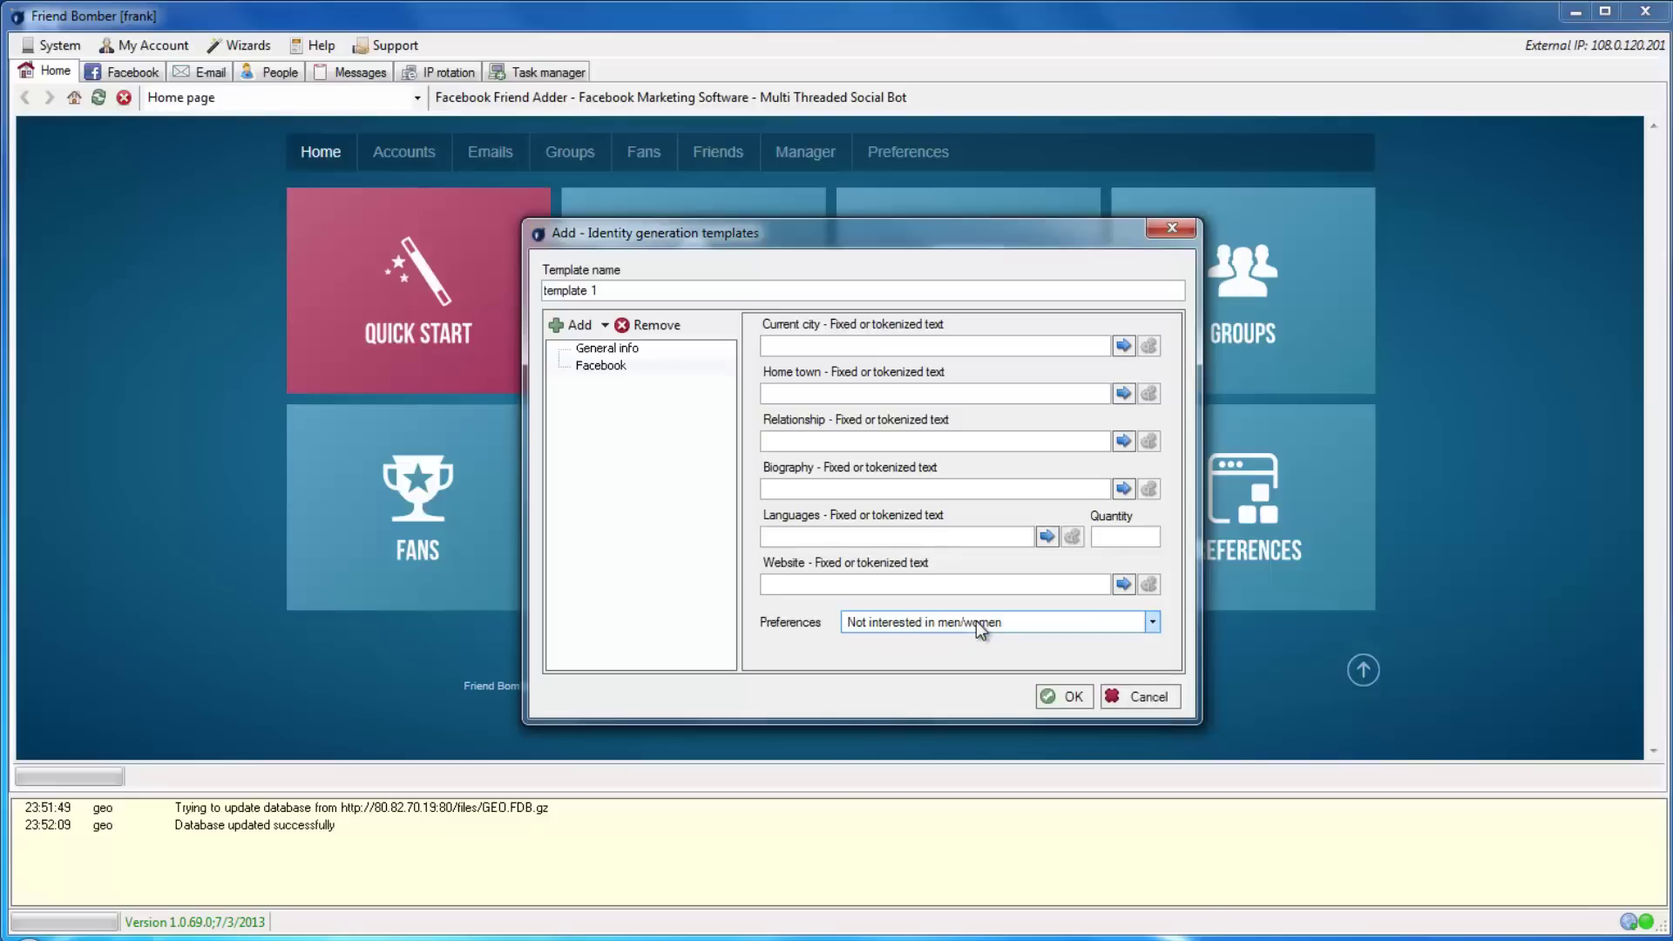
Step: Set both Current city and Home town to Random location
left_click(1122, 345)
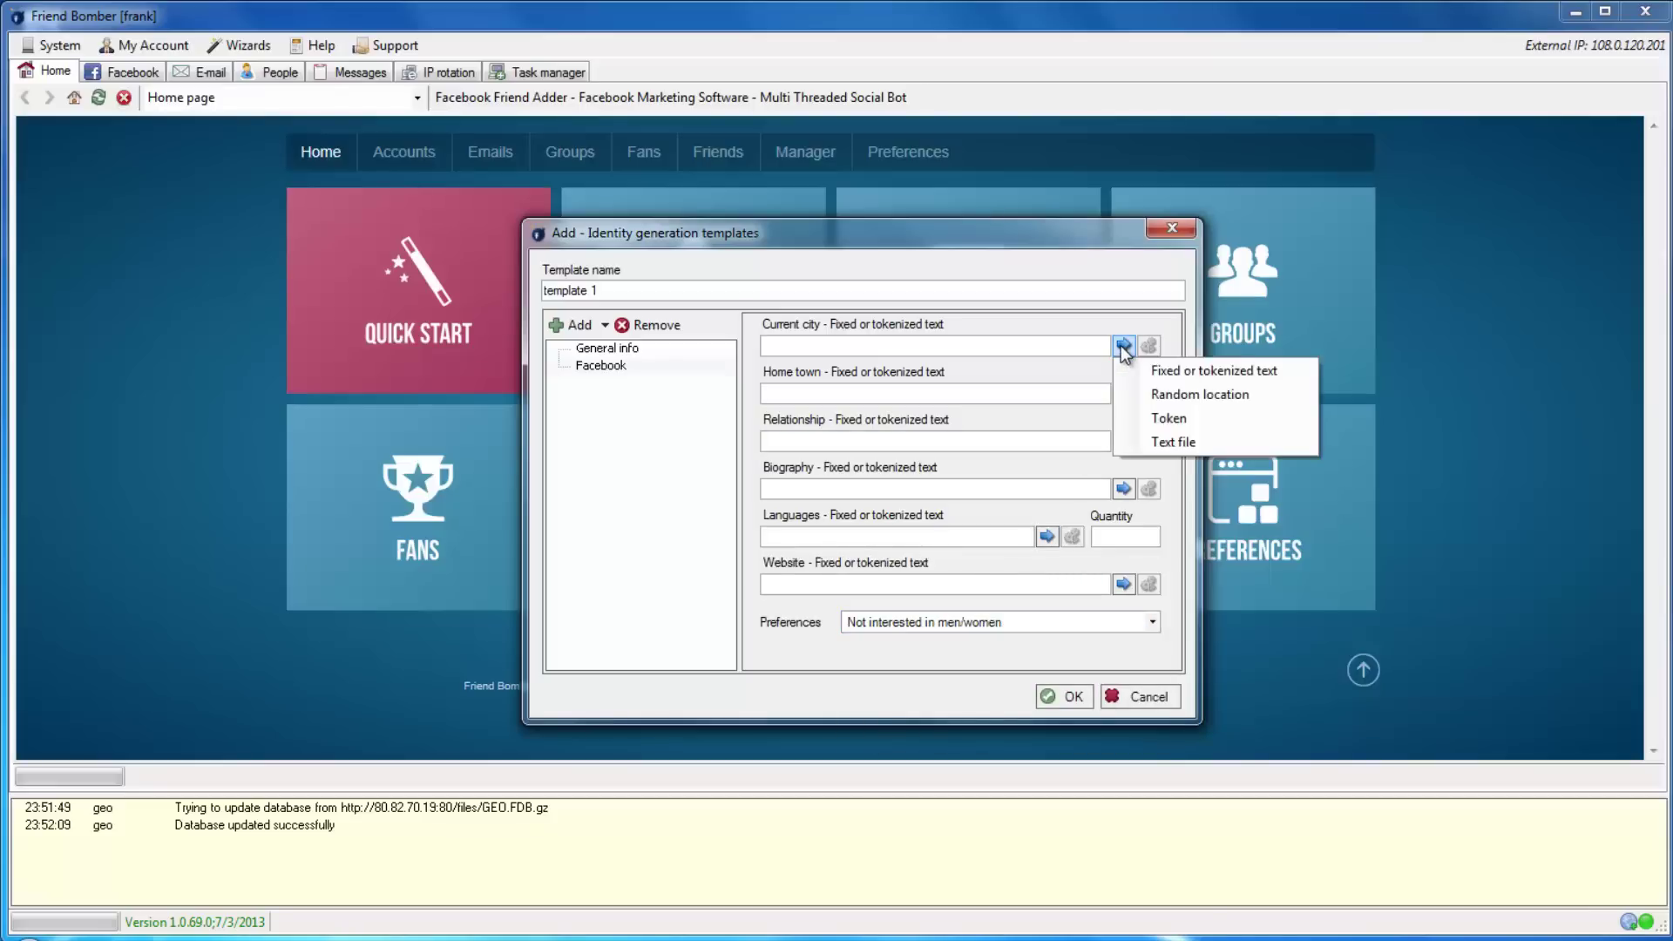
left_click(1157, 397)
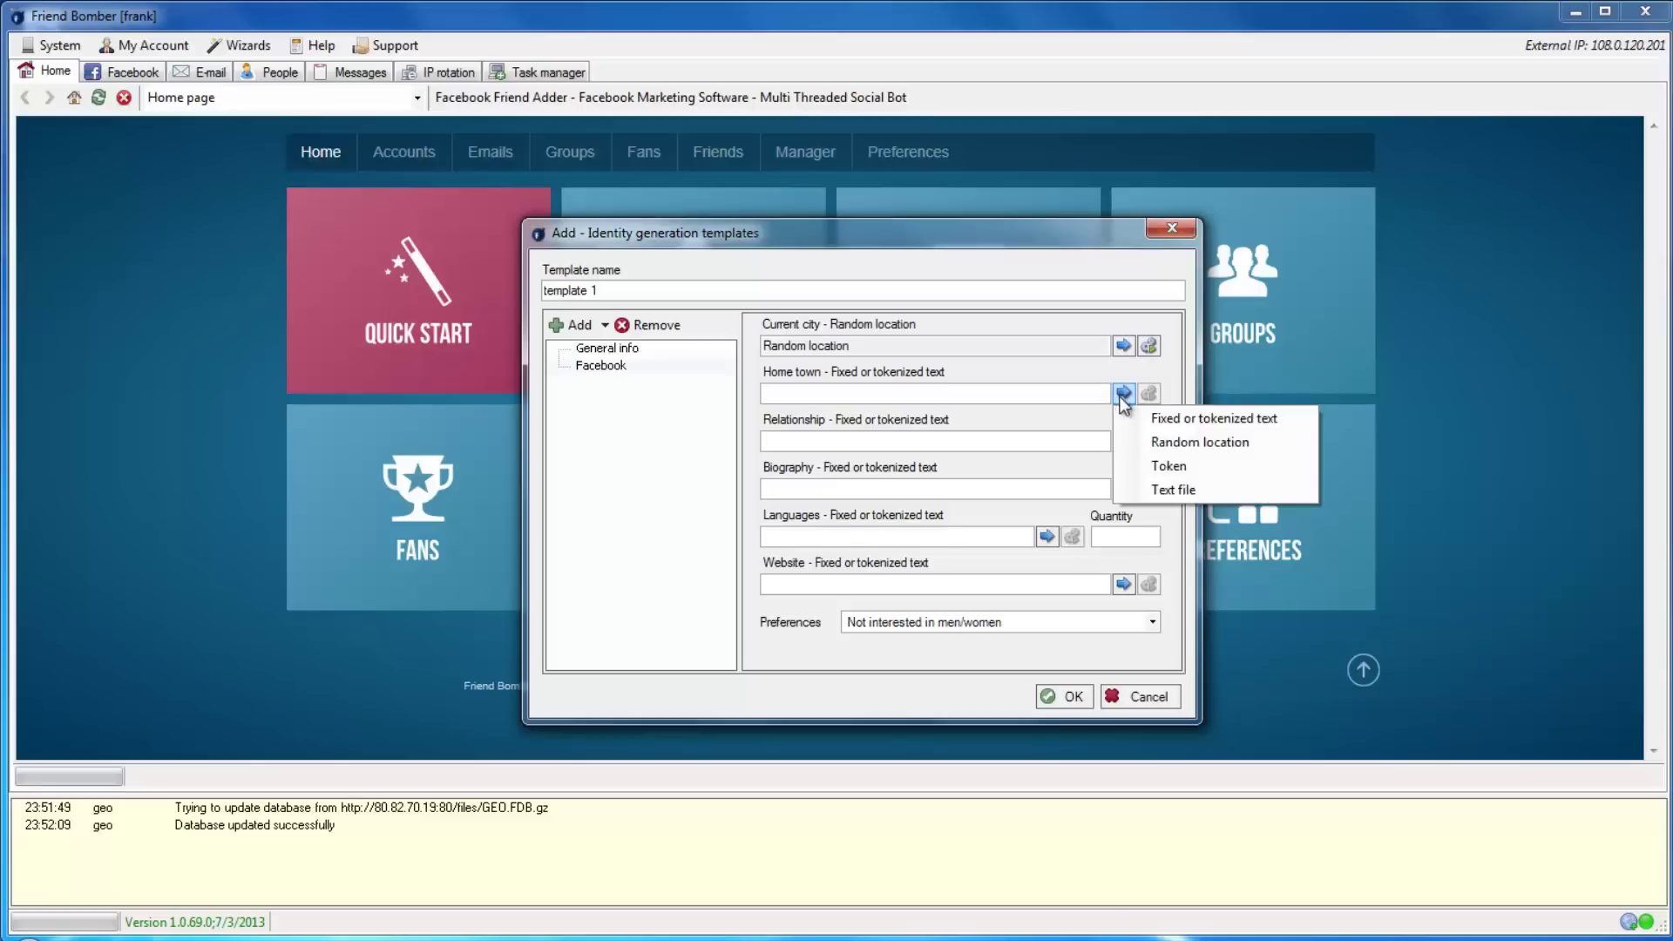
left_click(1153, 441)
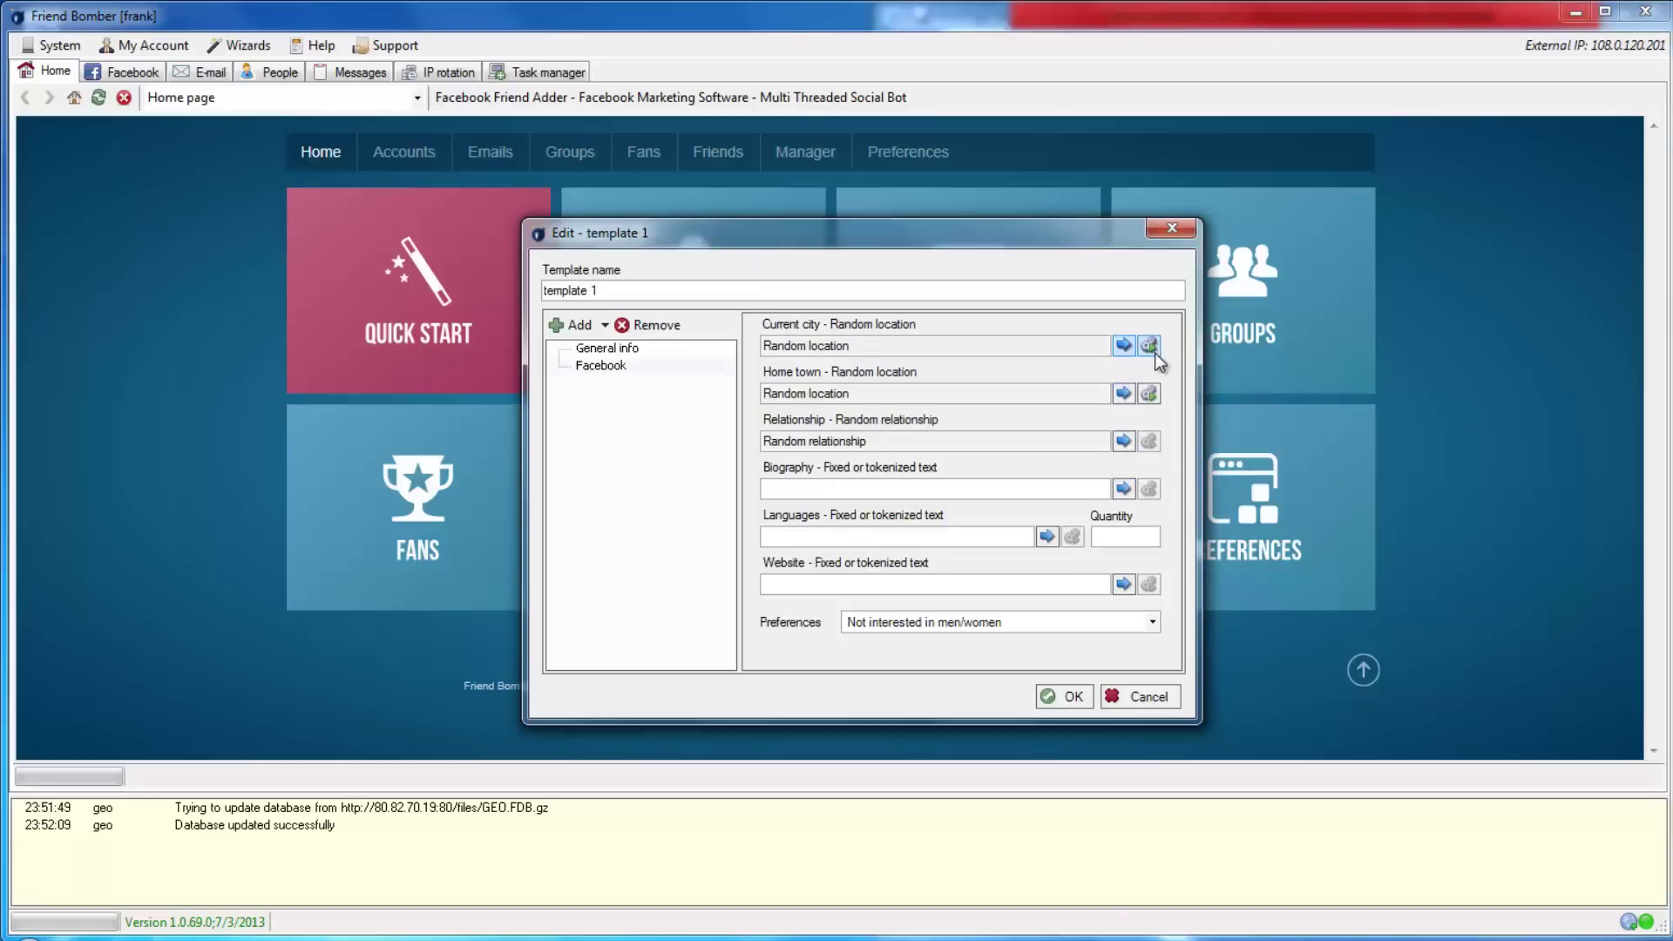
Step: Set the Current city's top-level location to North America > United States > California
left_click(1154, 350)
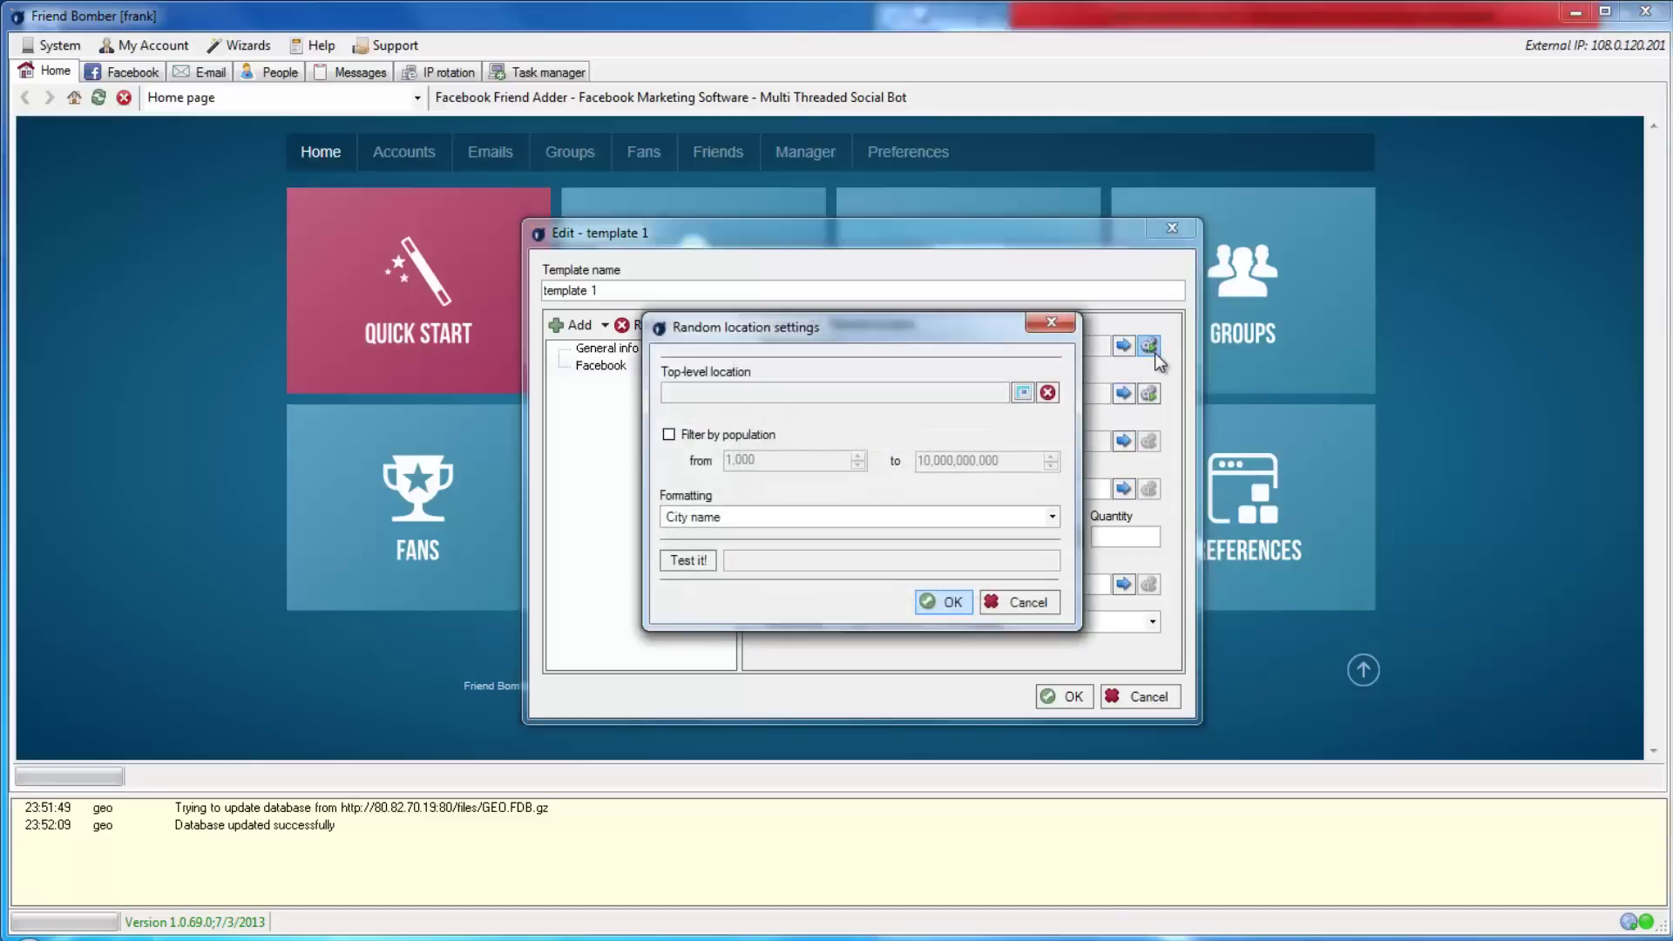
left_click(1024, 392)
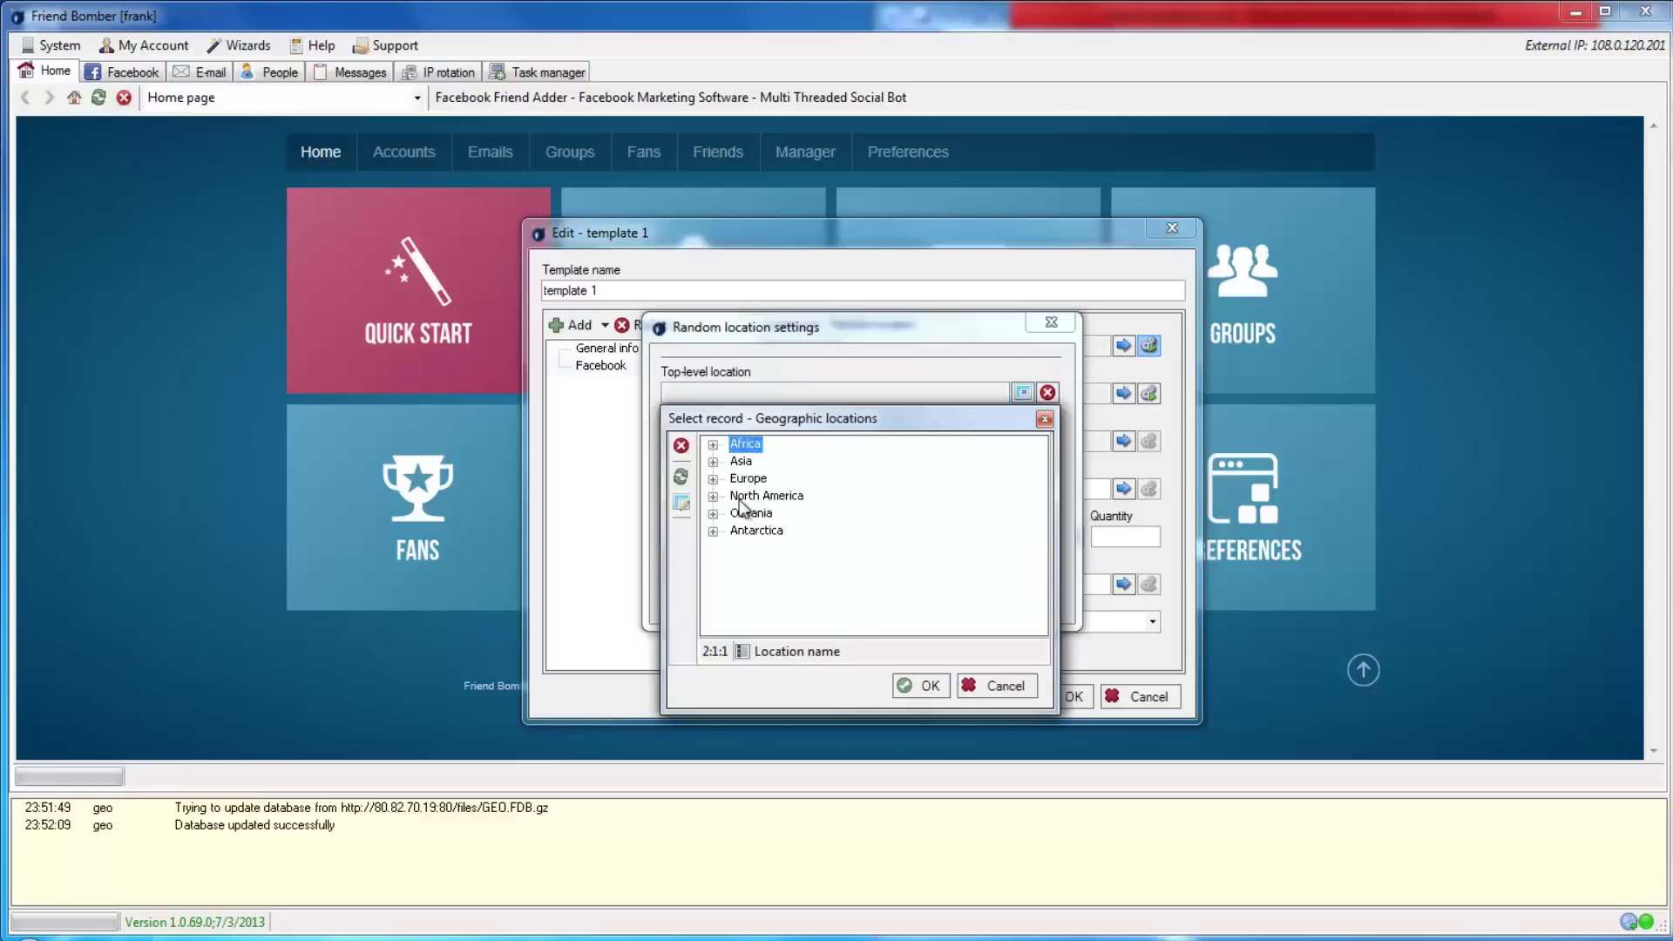
left_click(712, 497)
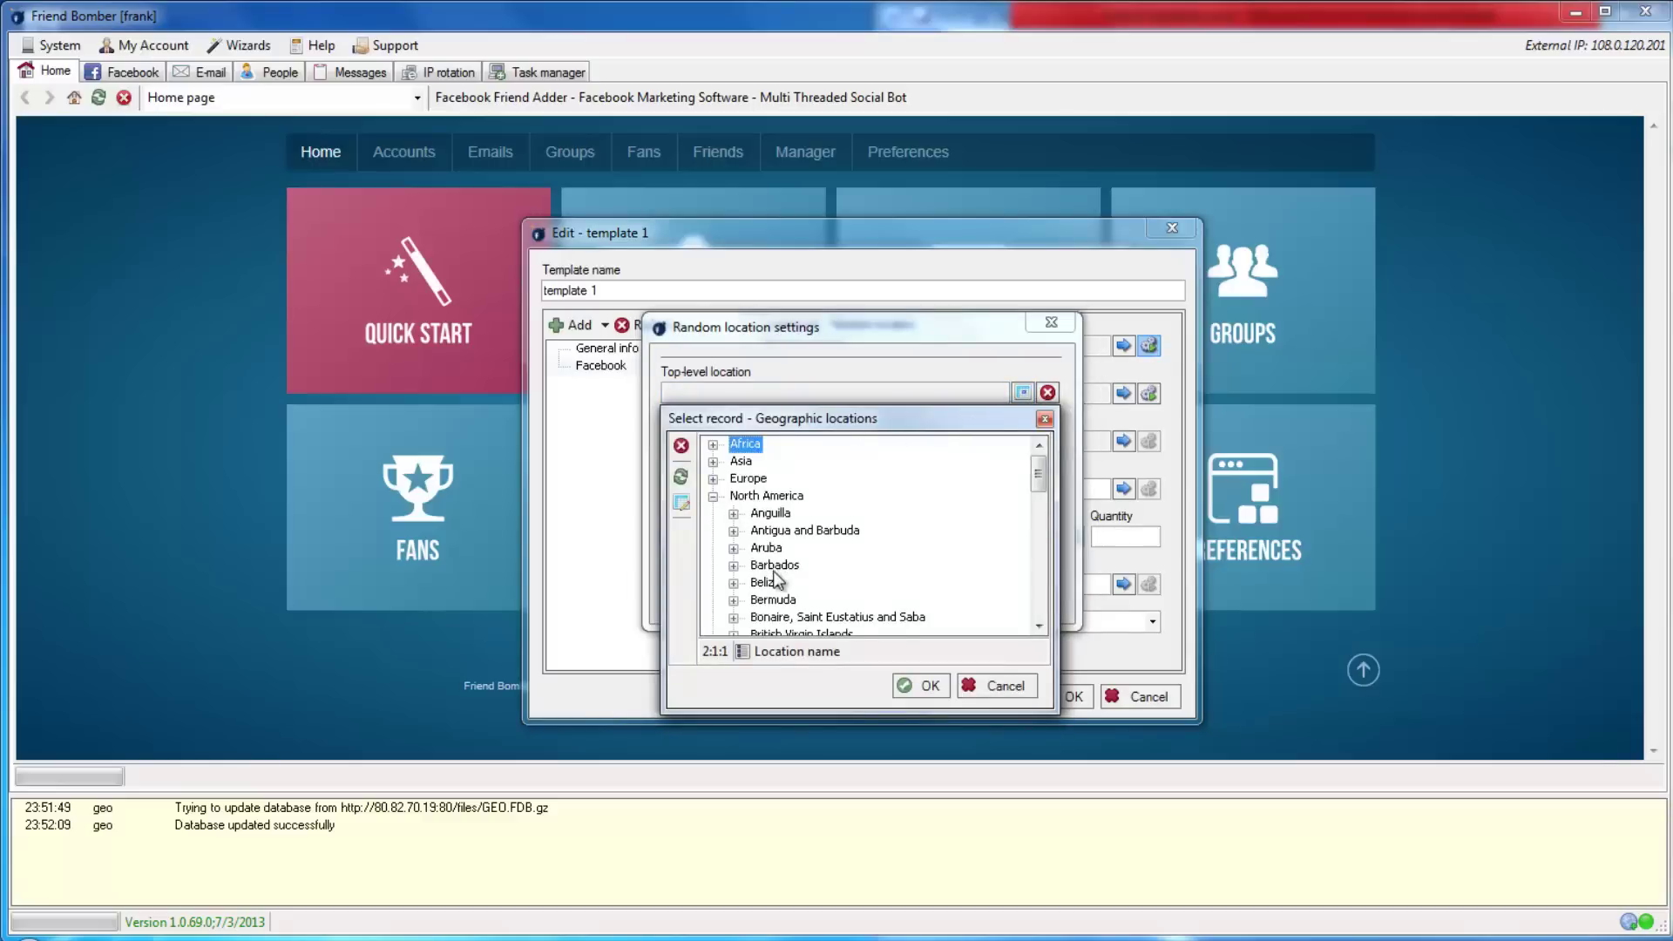
scroll(775, 582, "down", 9)
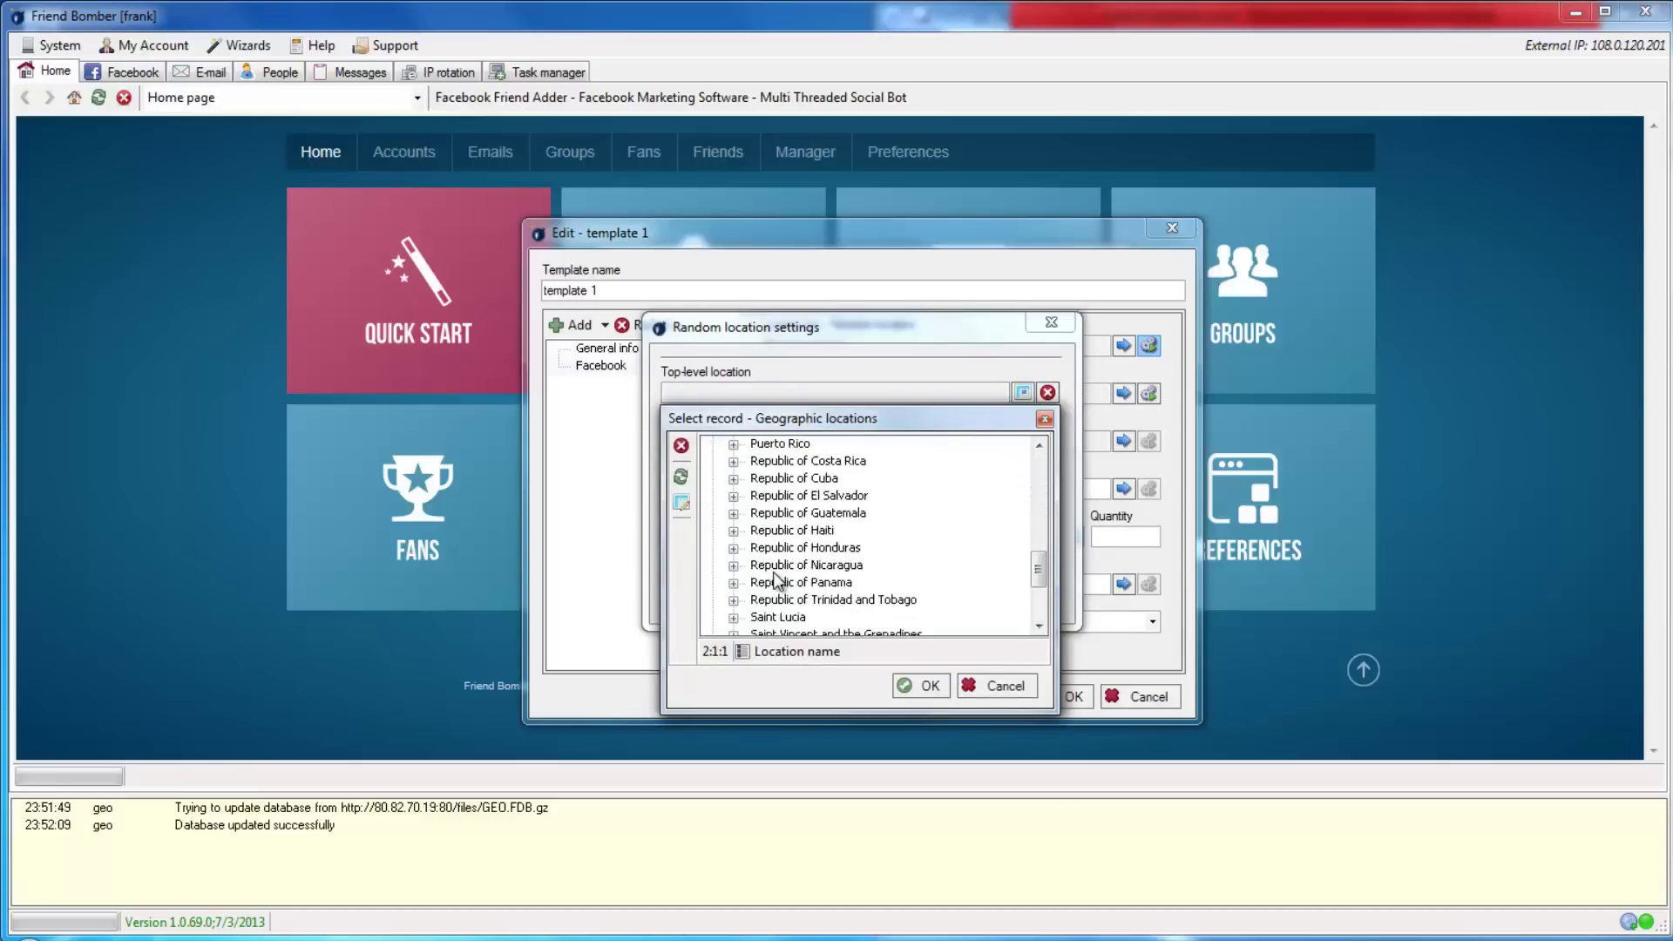
scroll(775, 582, "down", 3)
scroll(775, 582, "up", 15)
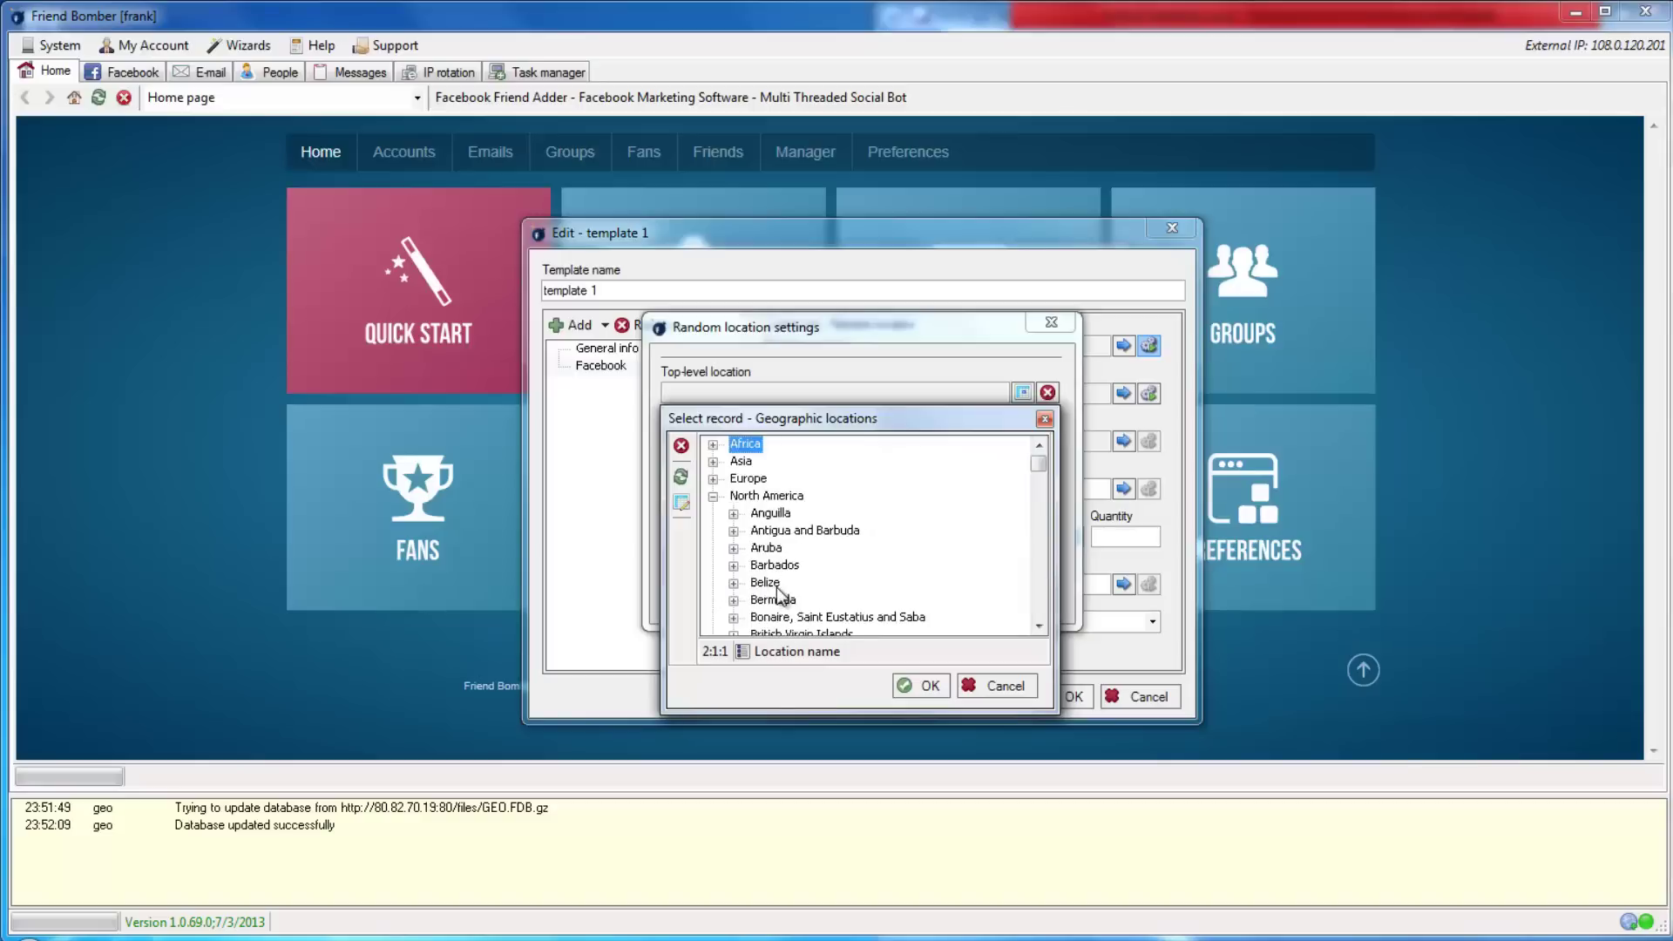
scroll(778, 595, "down", 11)
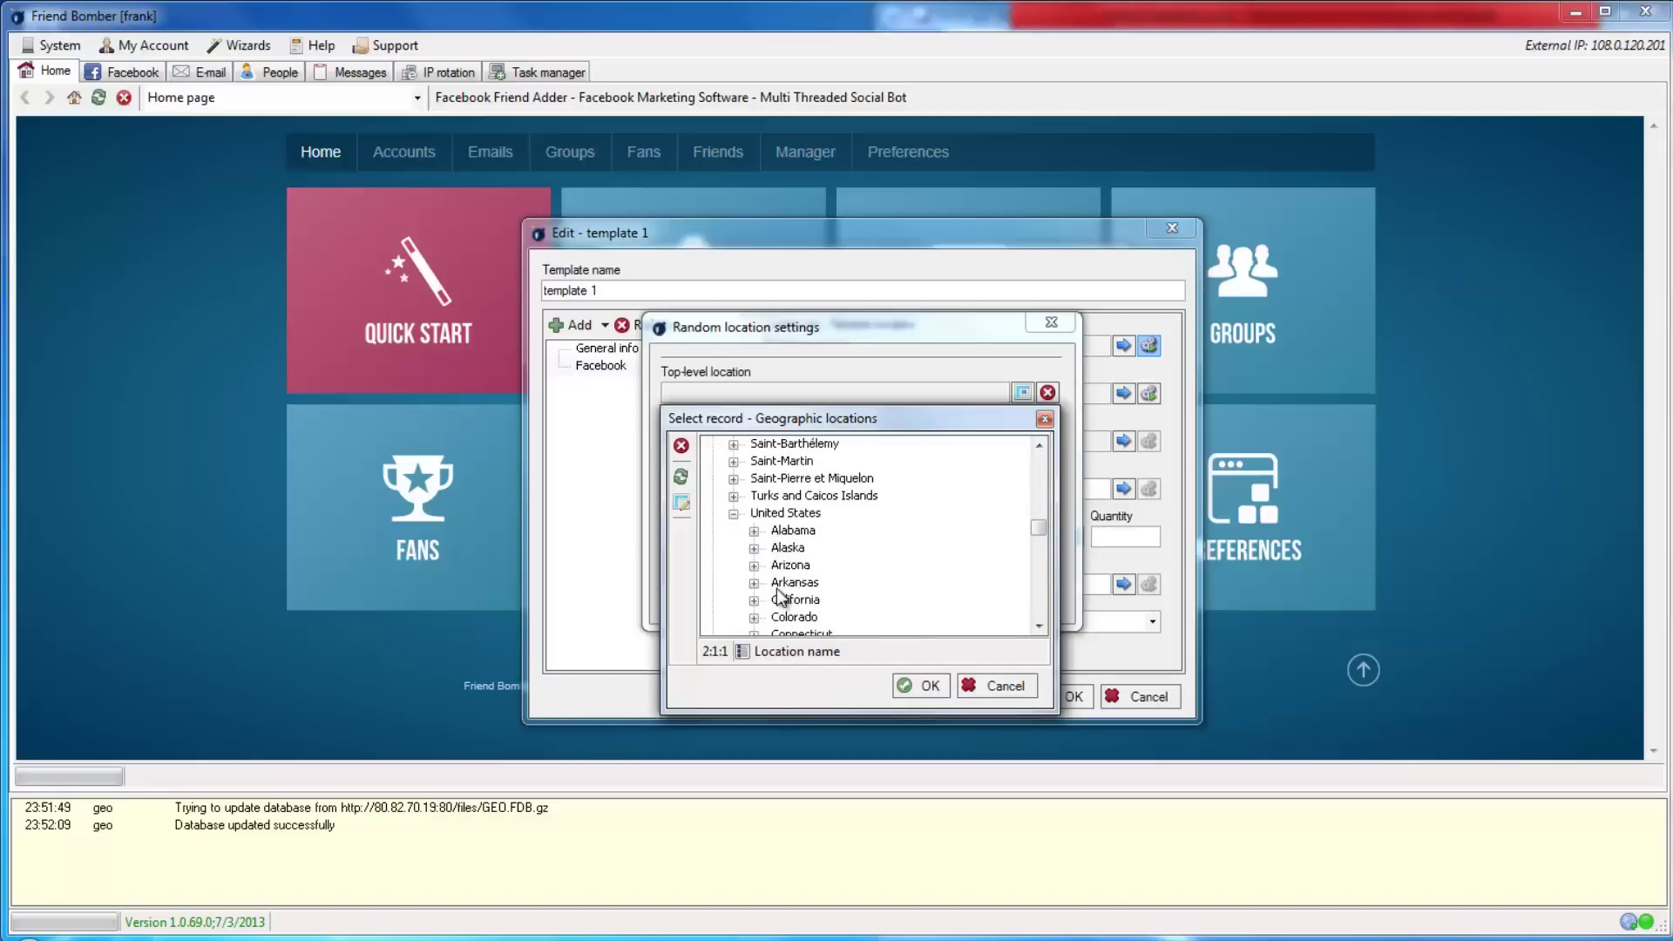
scroll(780, 597, "down", 1)
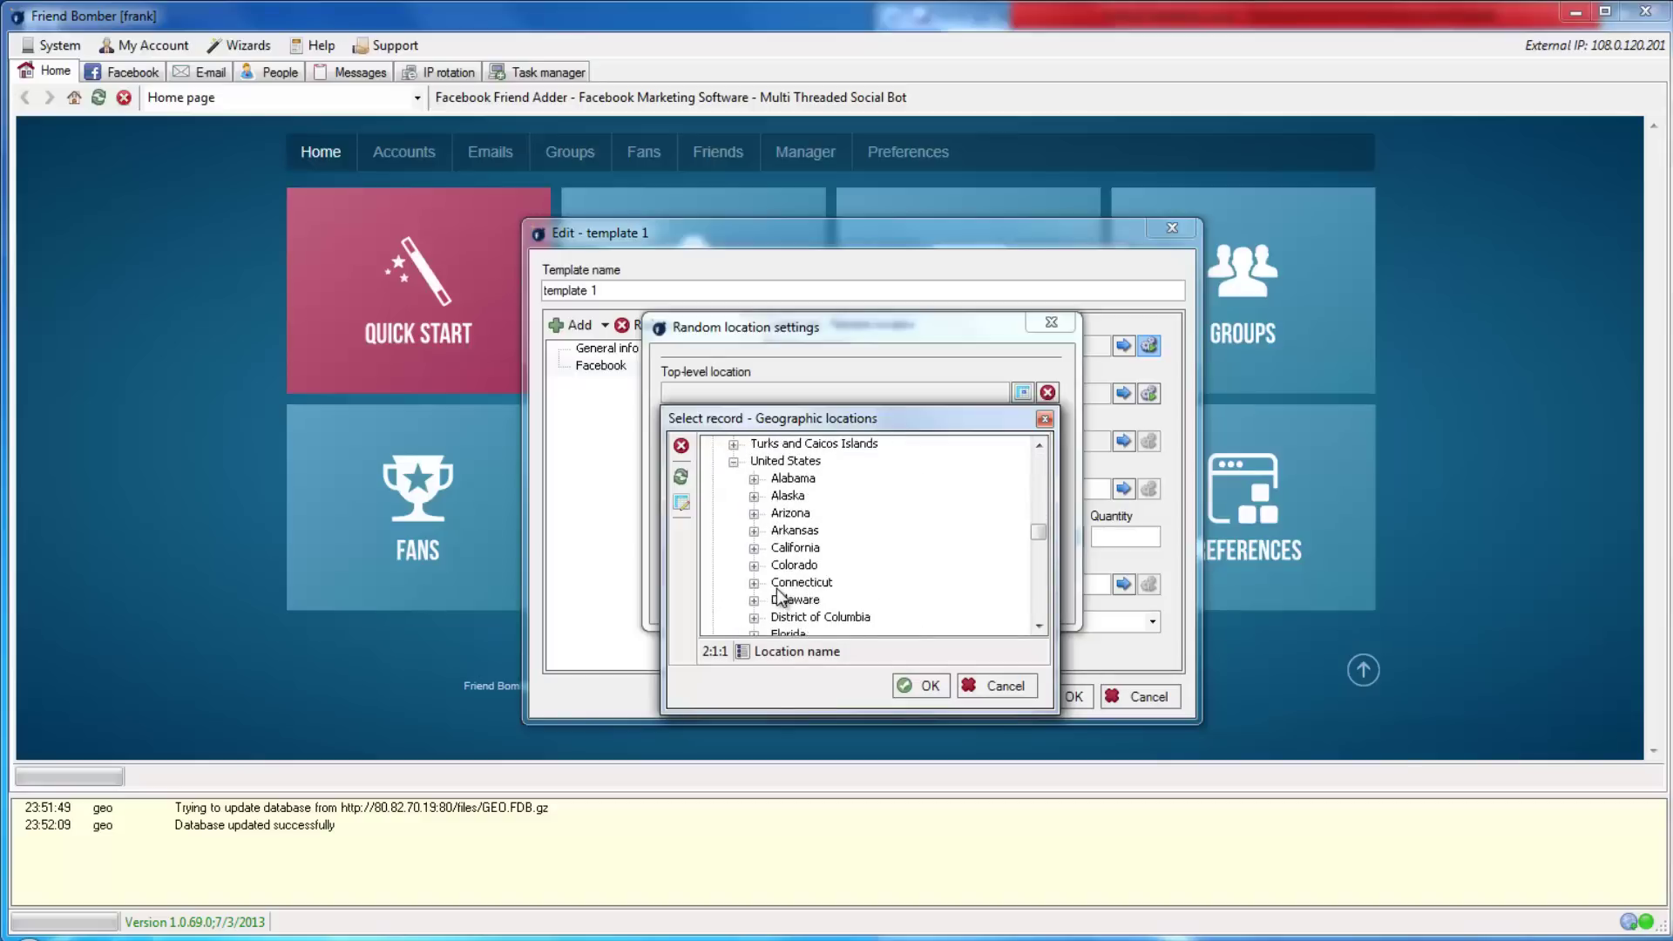
left_click(754, 549)
scroll(780, 580, "down", 12)
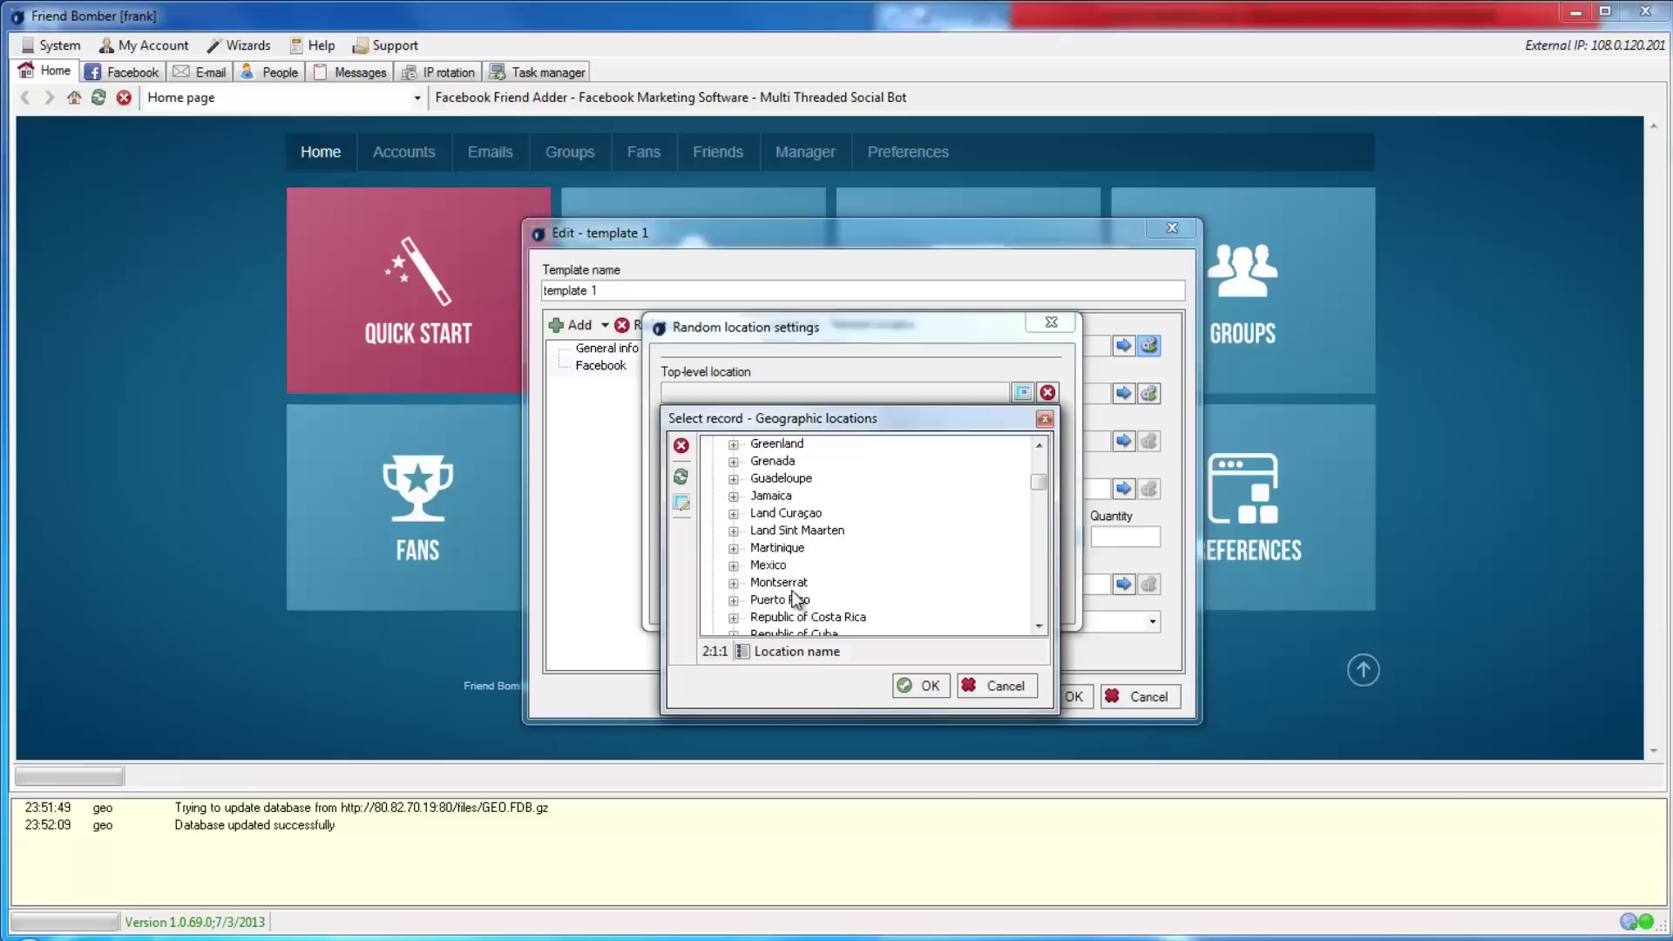
scroll(793, 597, "down", 1)
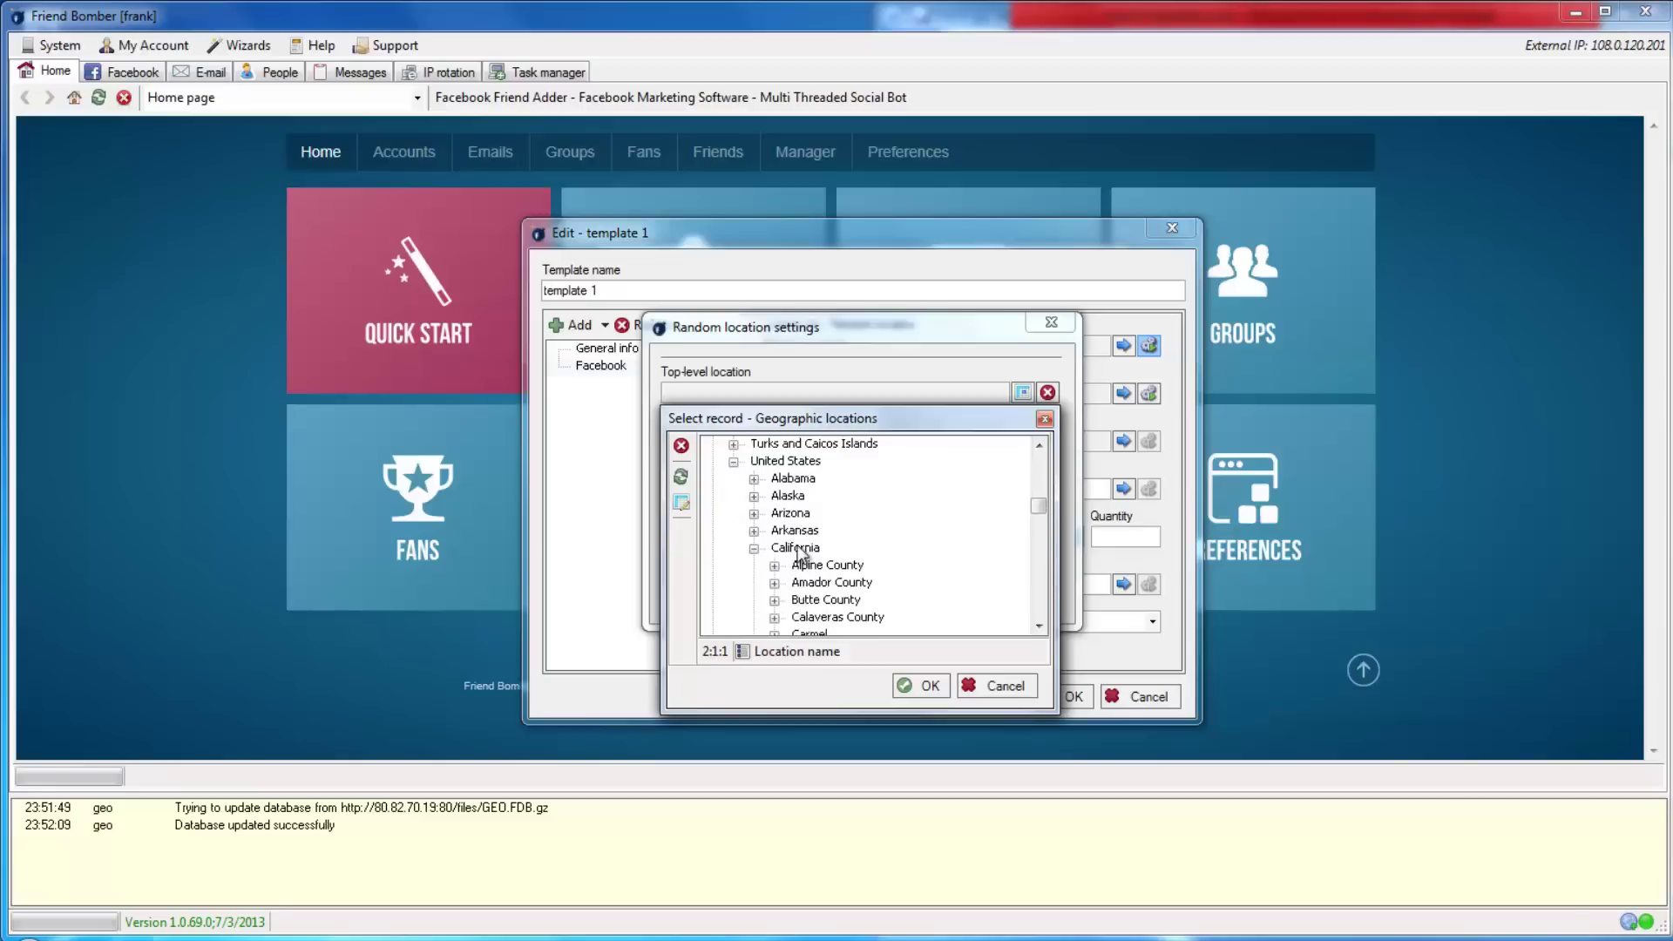
left_click(795, 548)
left_click(922, 688)
Step: Filter Current city by minimum population 10,000 and format as 'City name, state code'
left_click(917, 683)
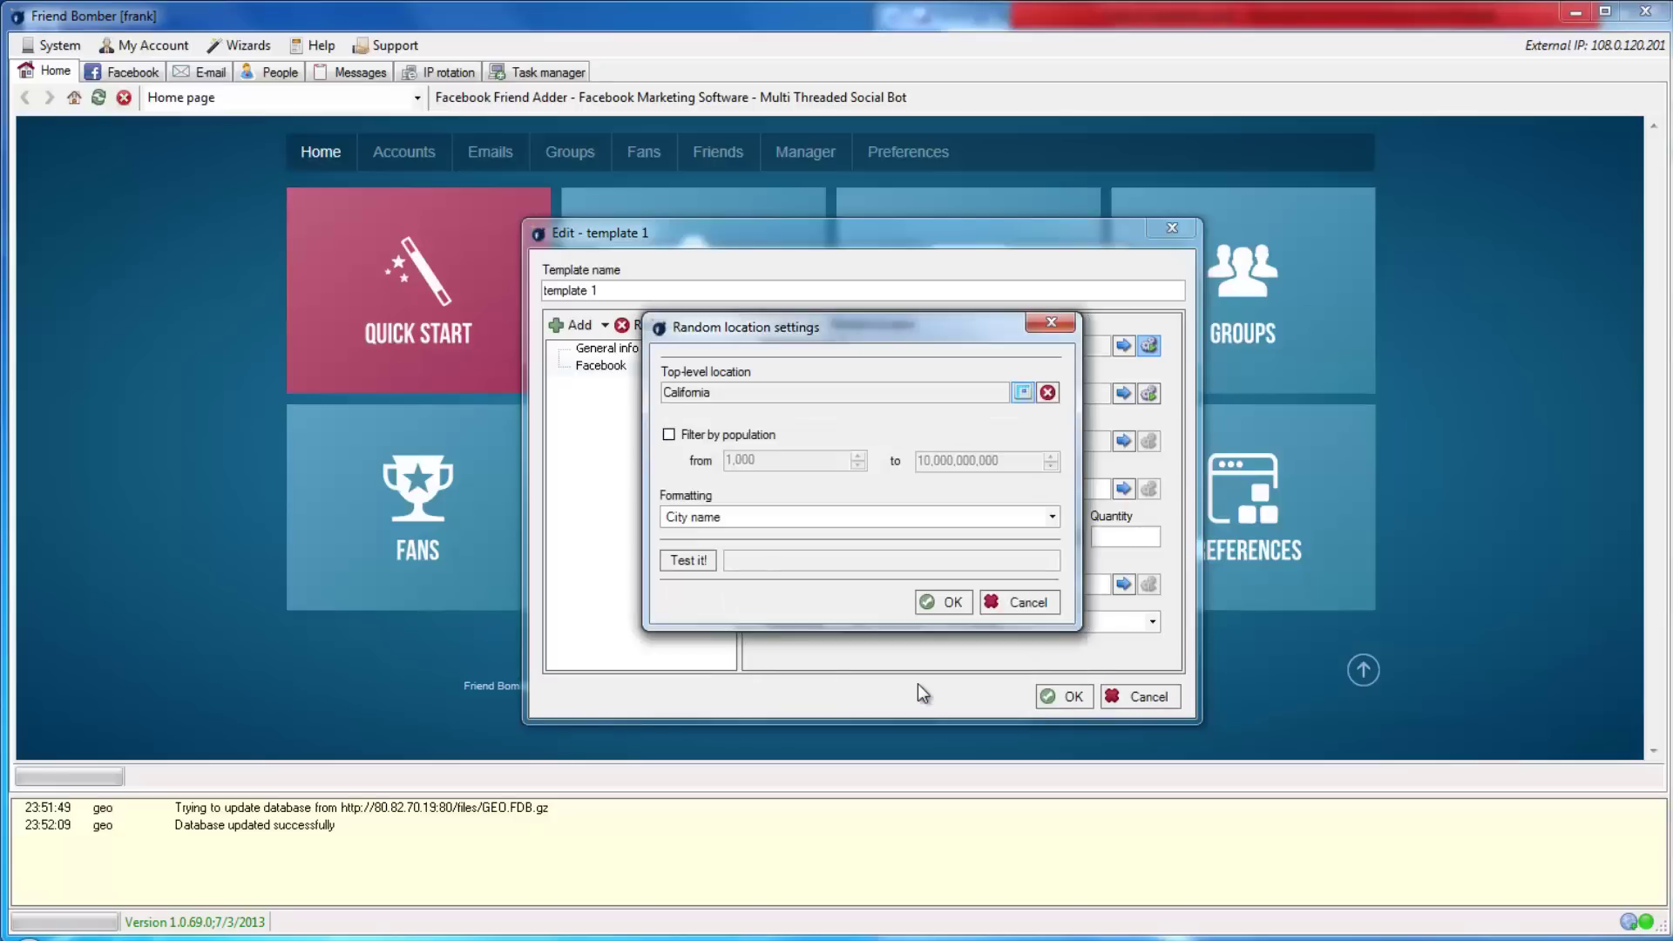
left_click(740, 433)
left_click(734, 459)
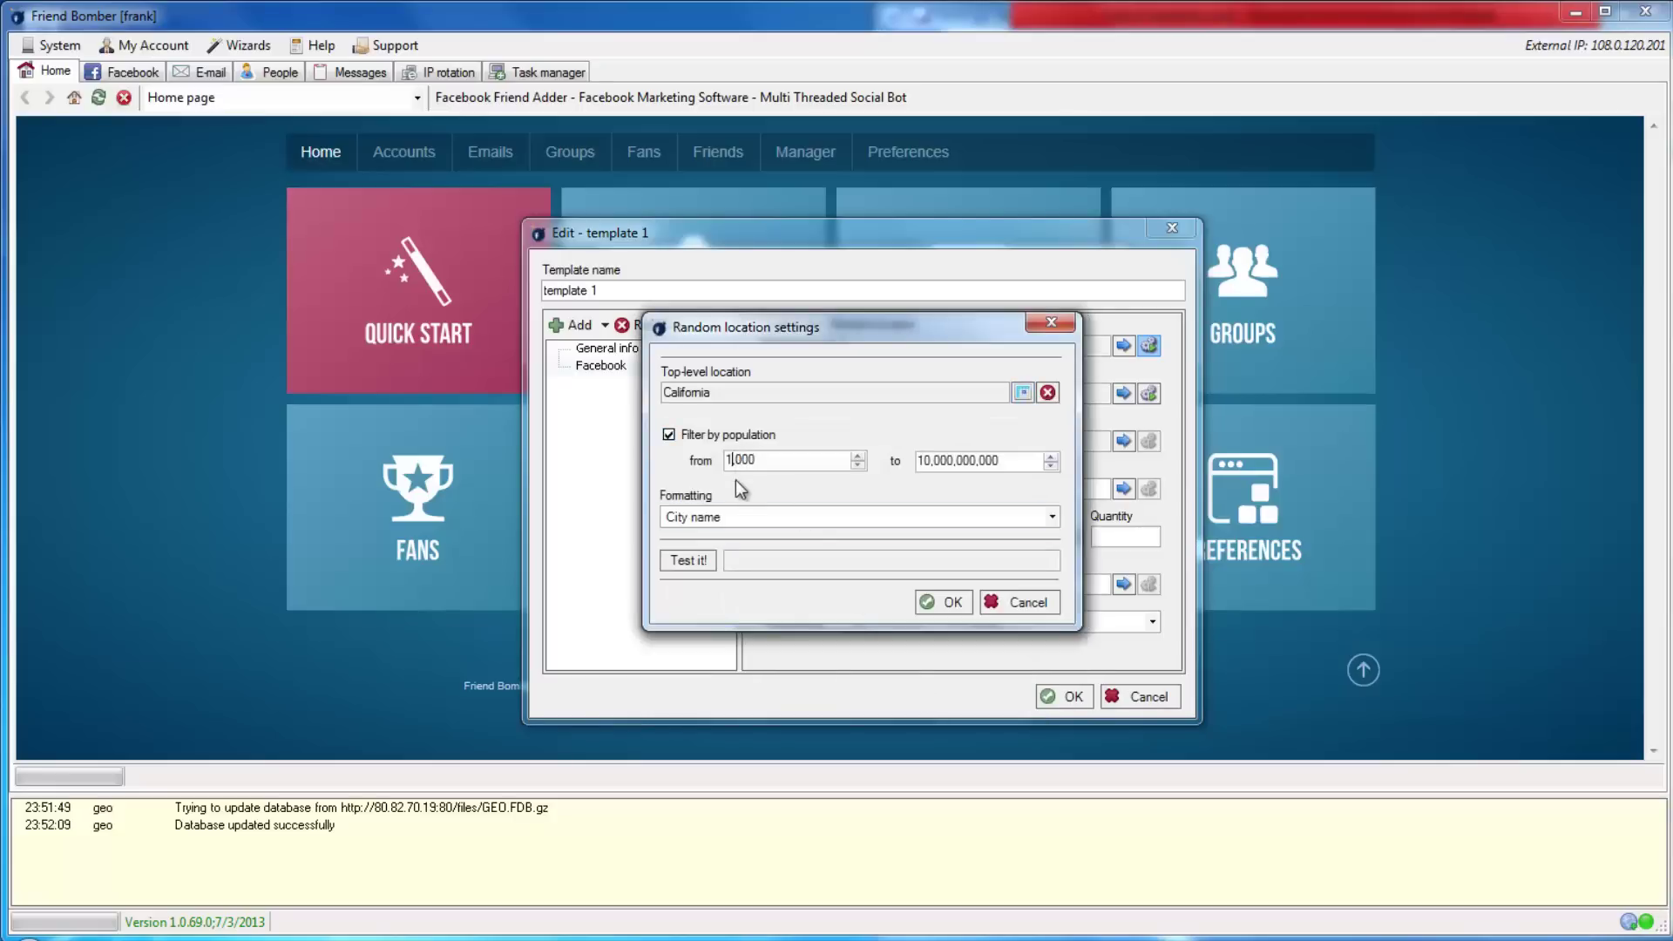
type("0")
left_click(927, 465)
left_click(839, 517)
left_click(834, 567)
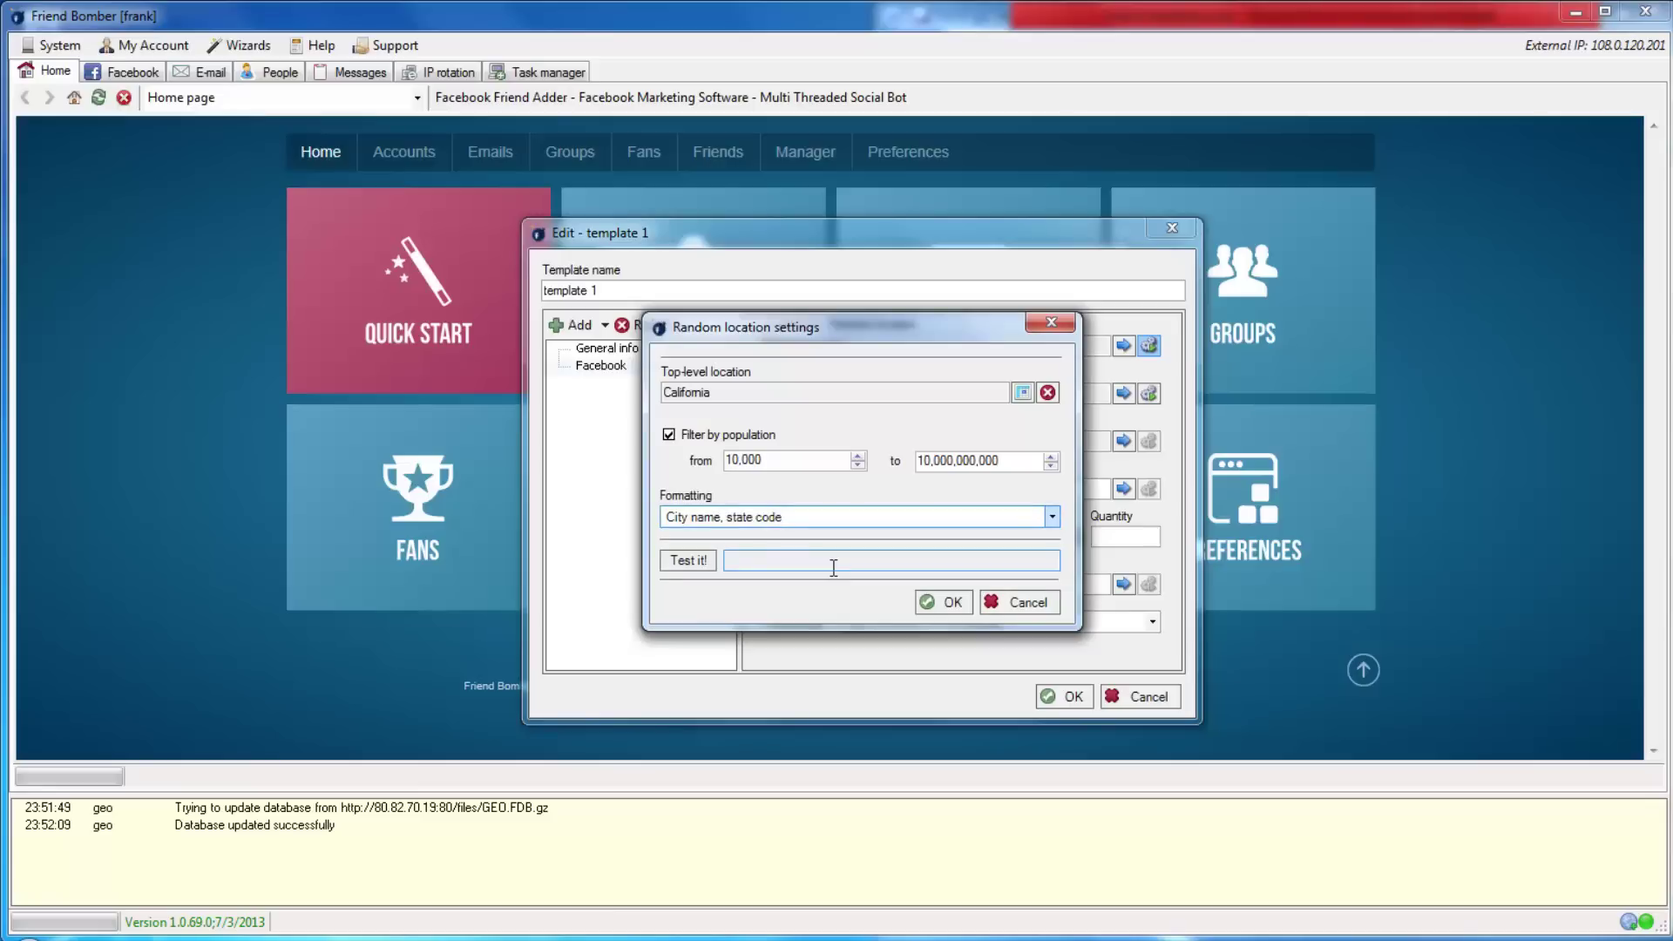
Step: Test several sample random cities, then confirm the Current city location settings
left_click(708, 566)
left_click(708, 566)
left_click(708, 566)
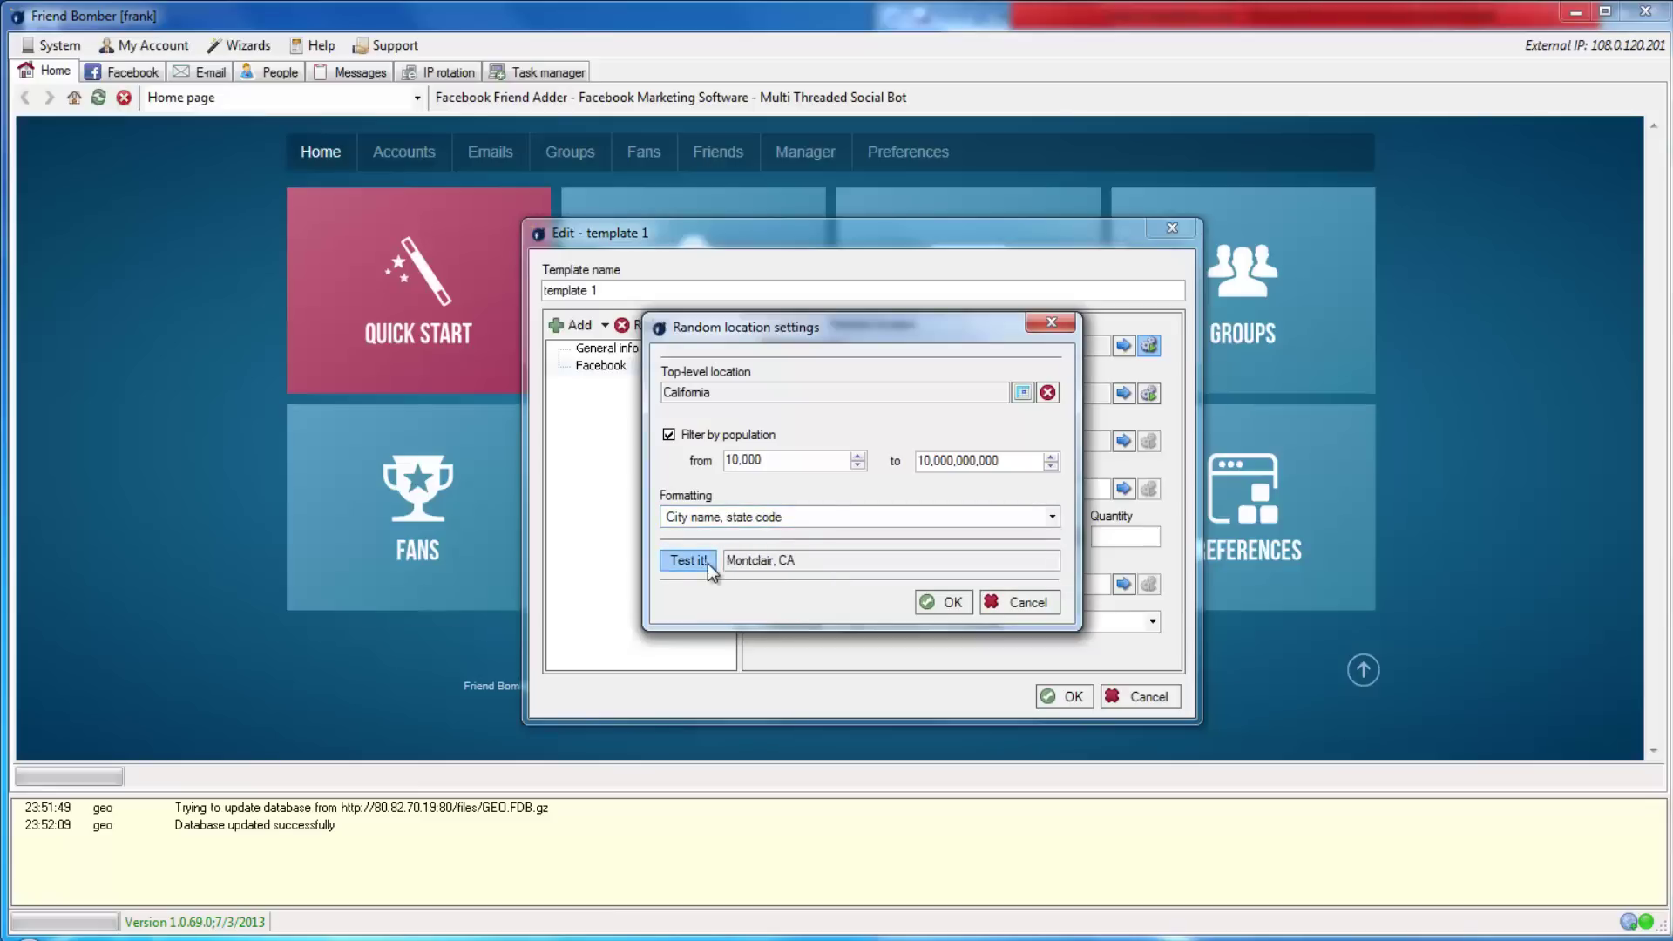
left_click(708, 566)
left_click(707, 566)
left_click(709, 566)
left_click(709, 566)
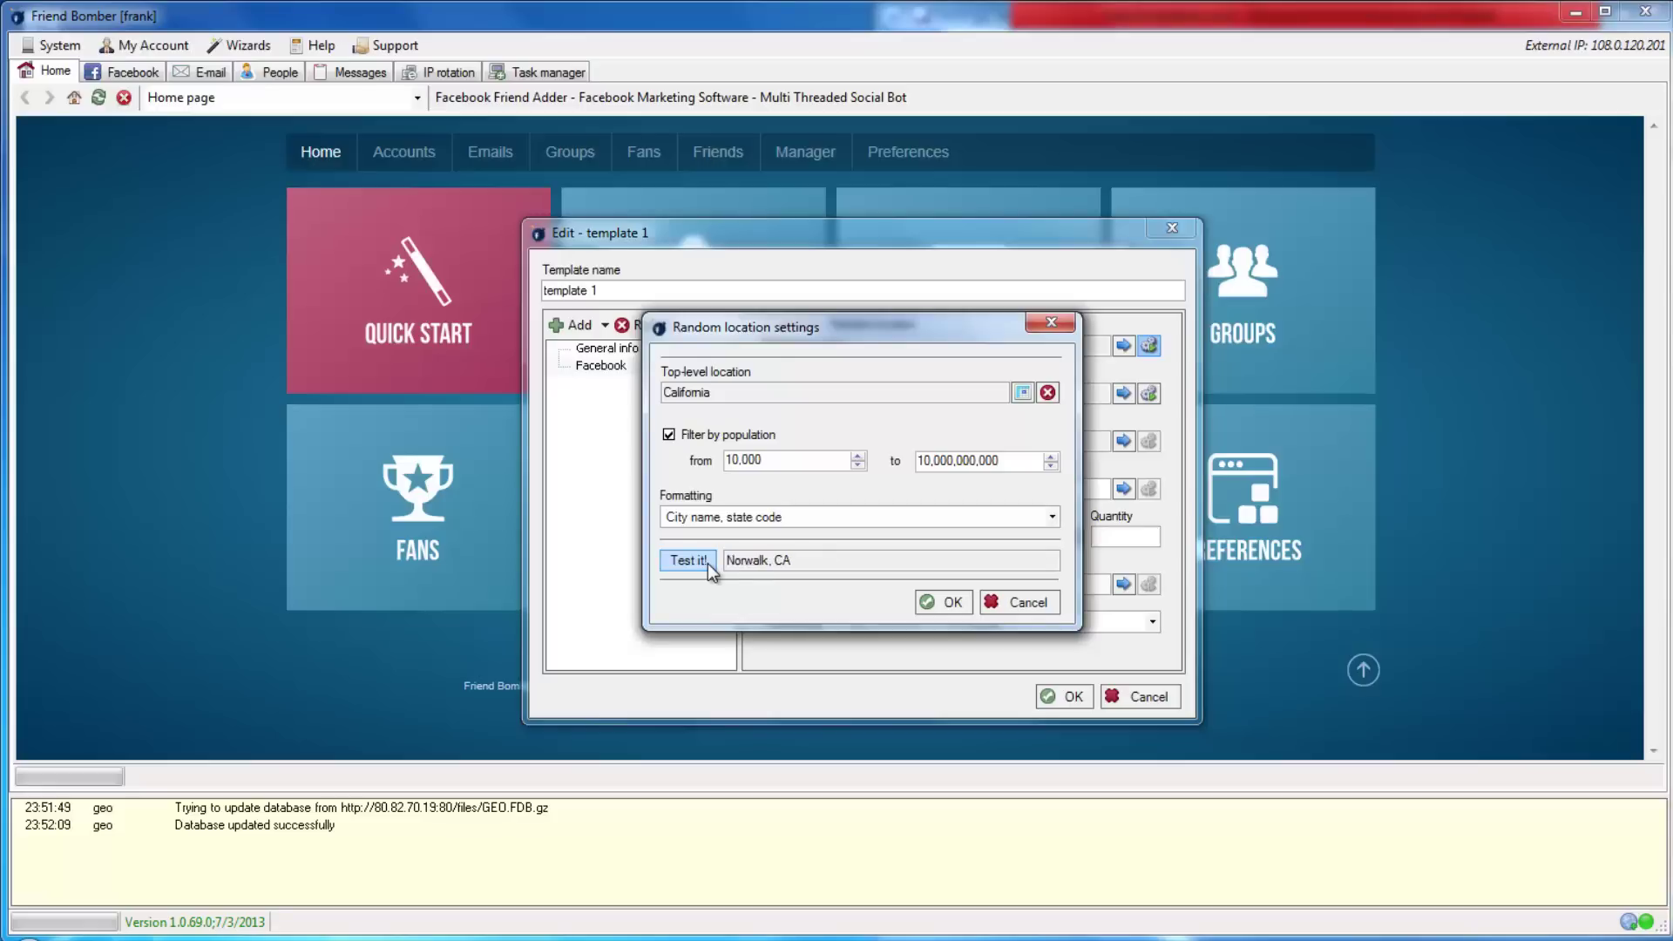
left_click(948, 603)
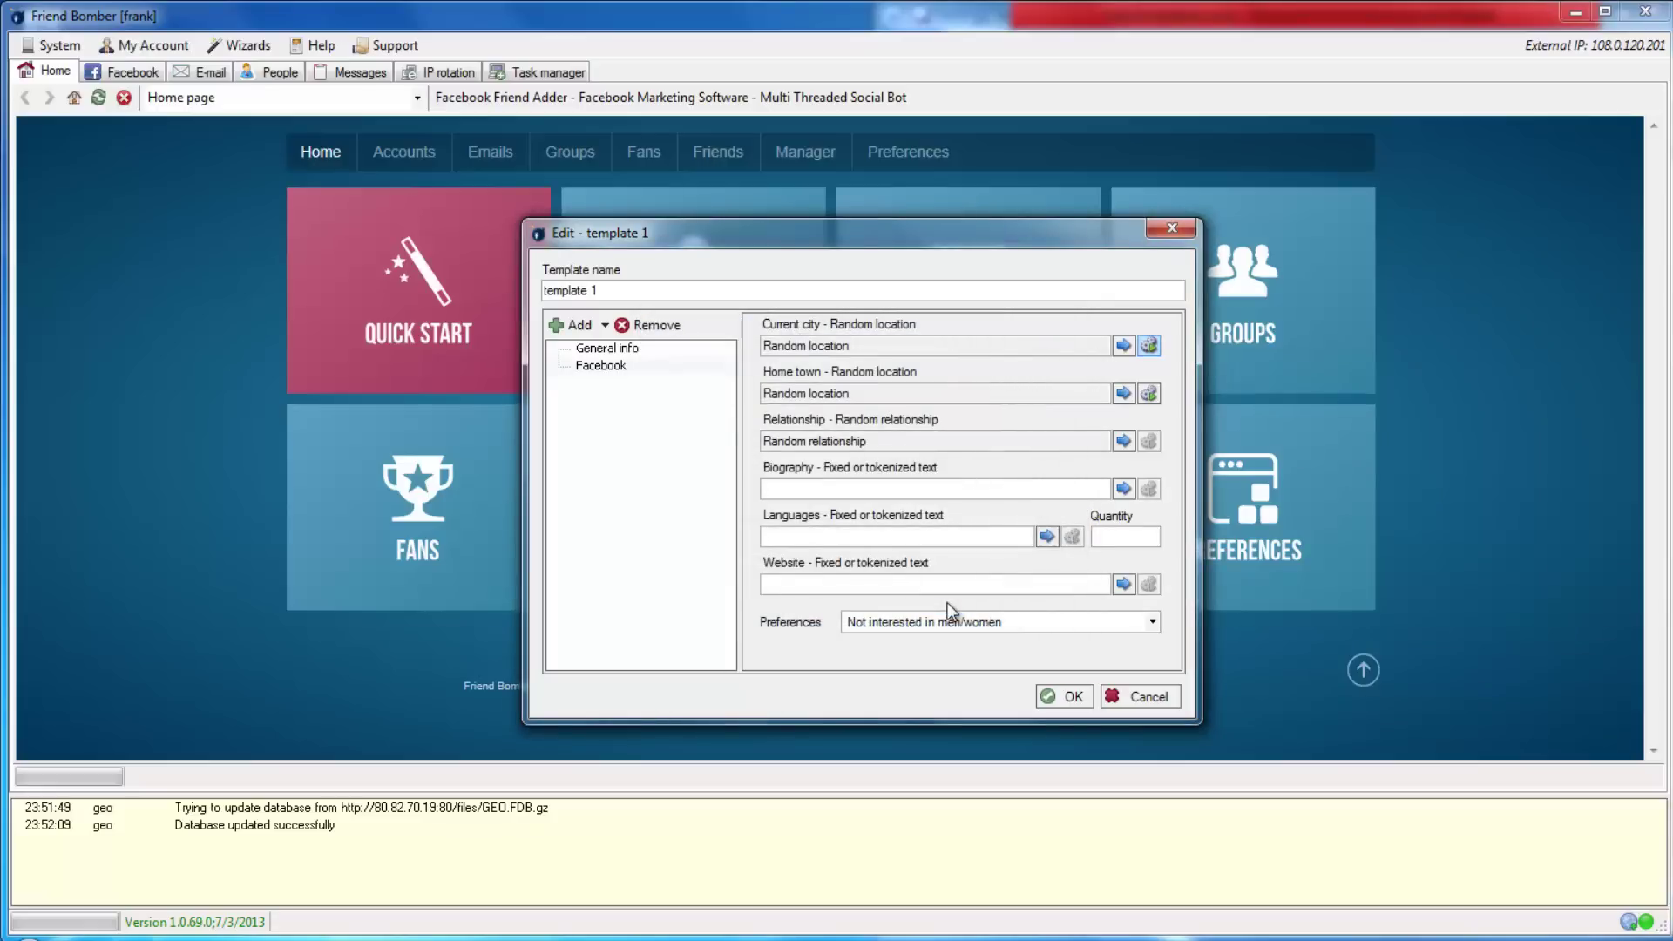
Step: Set the Home town's top-level location to North America > United States > New York
left_click(1148, 393)
left_click(1020, 393)
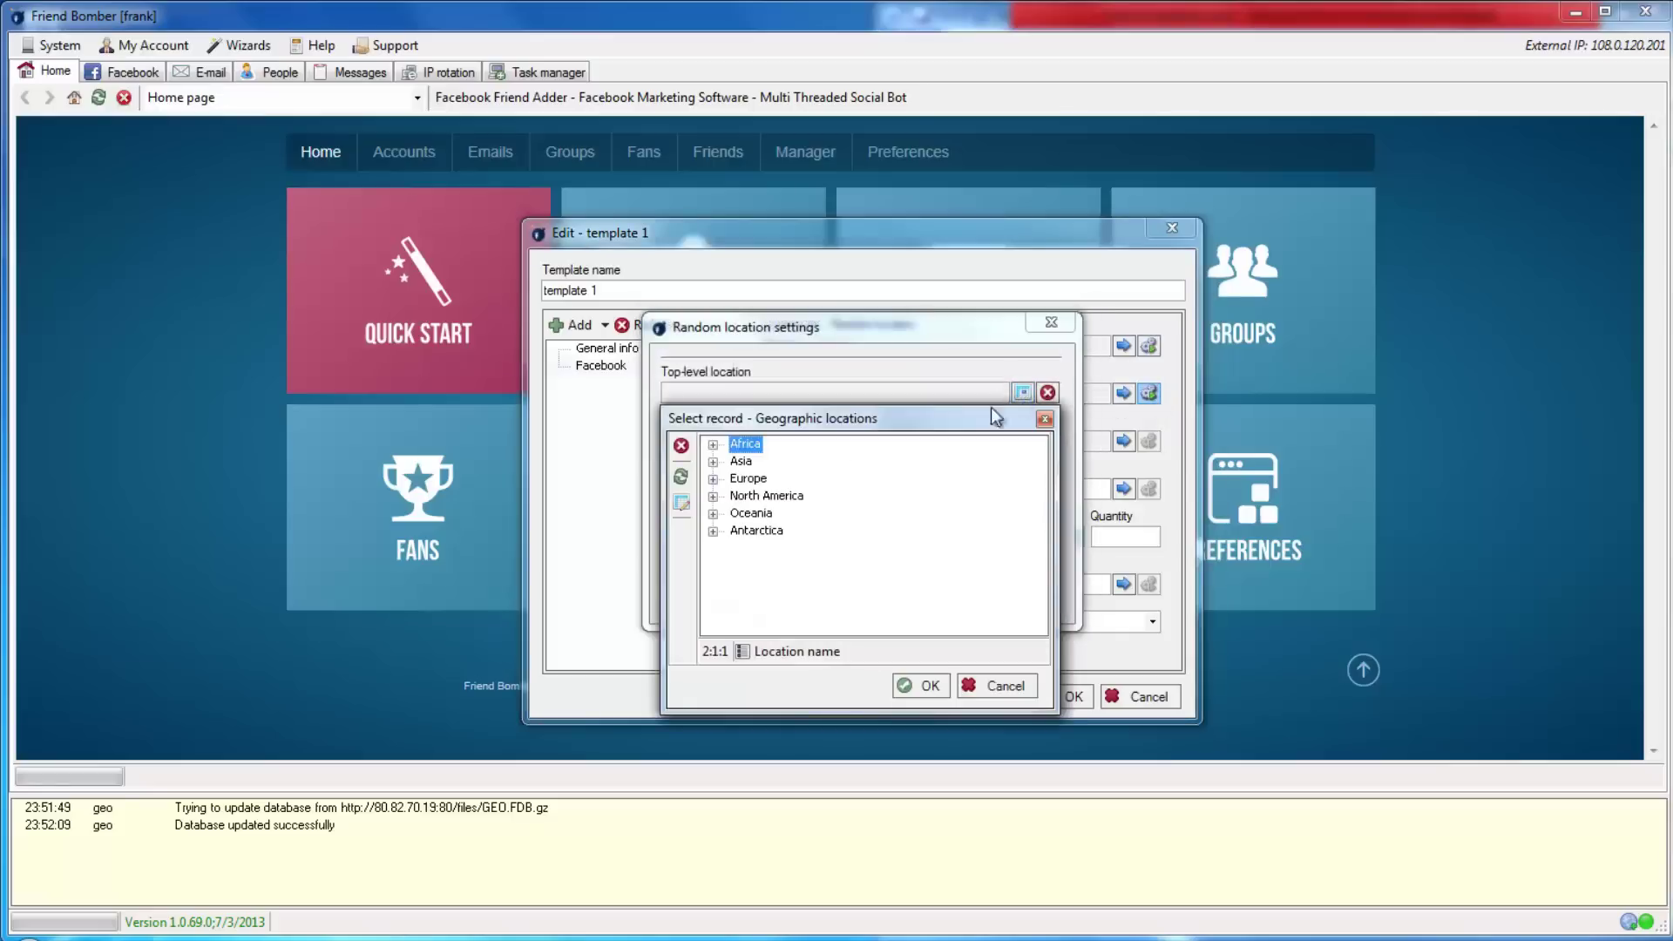
left_click(714, 497)
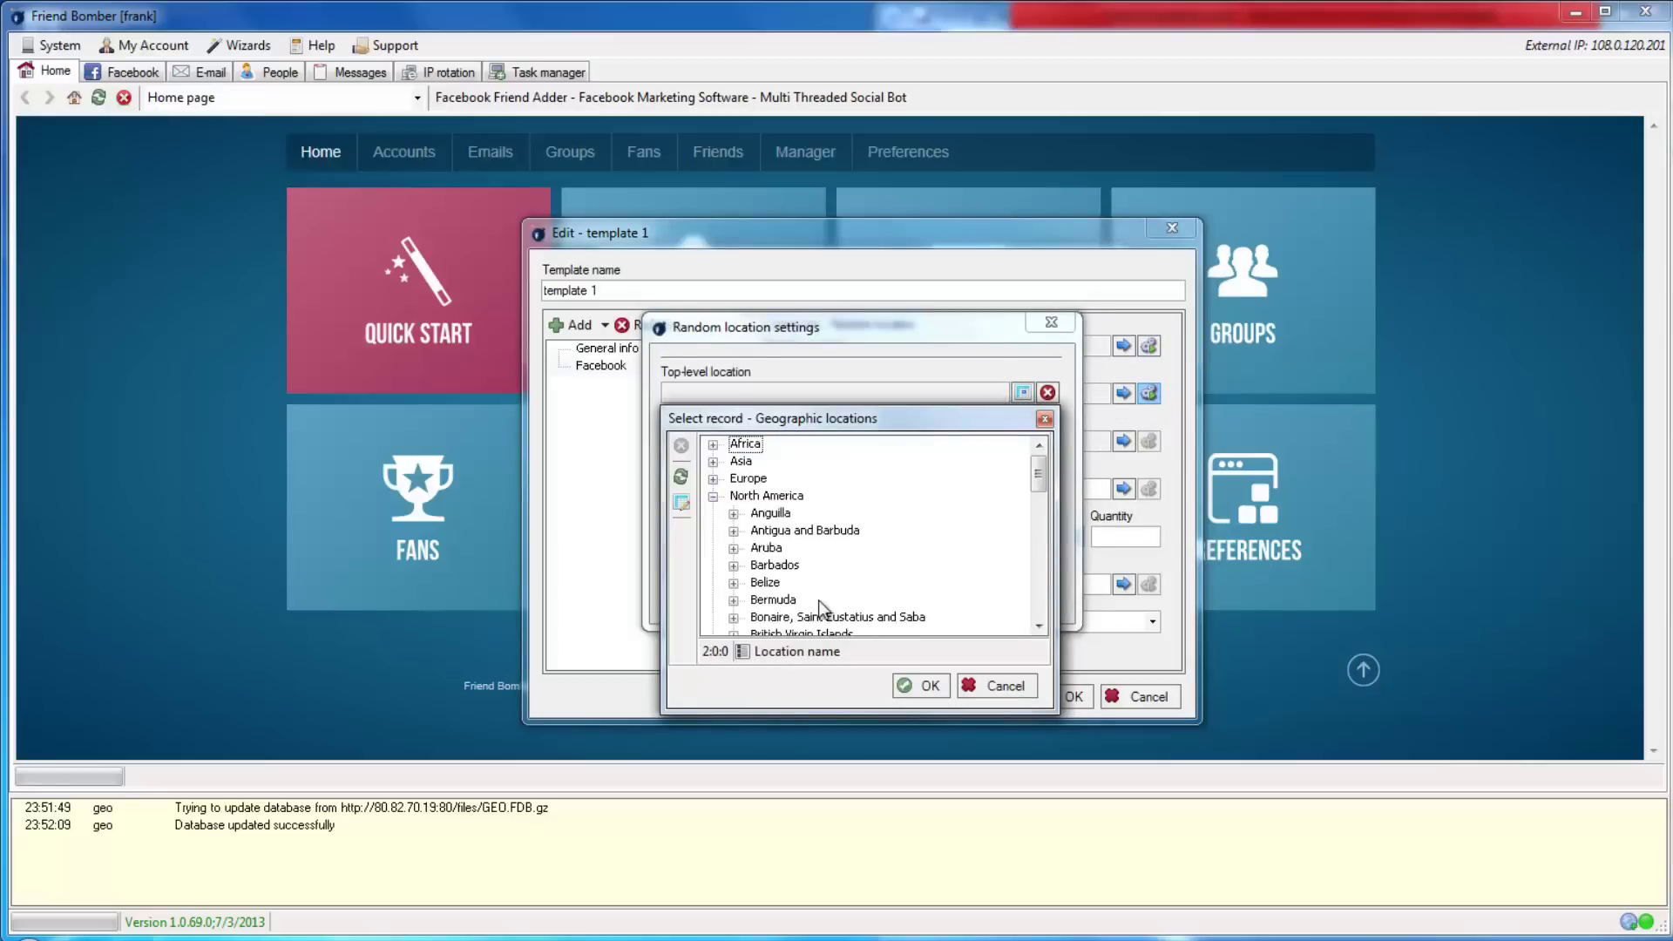
scroll(819, 608, "down", 10)
left_click(773, 625)
scroll(784, 610, "down", 4)
double_click(818, 588)
scroll(818, 588, "down", 1)
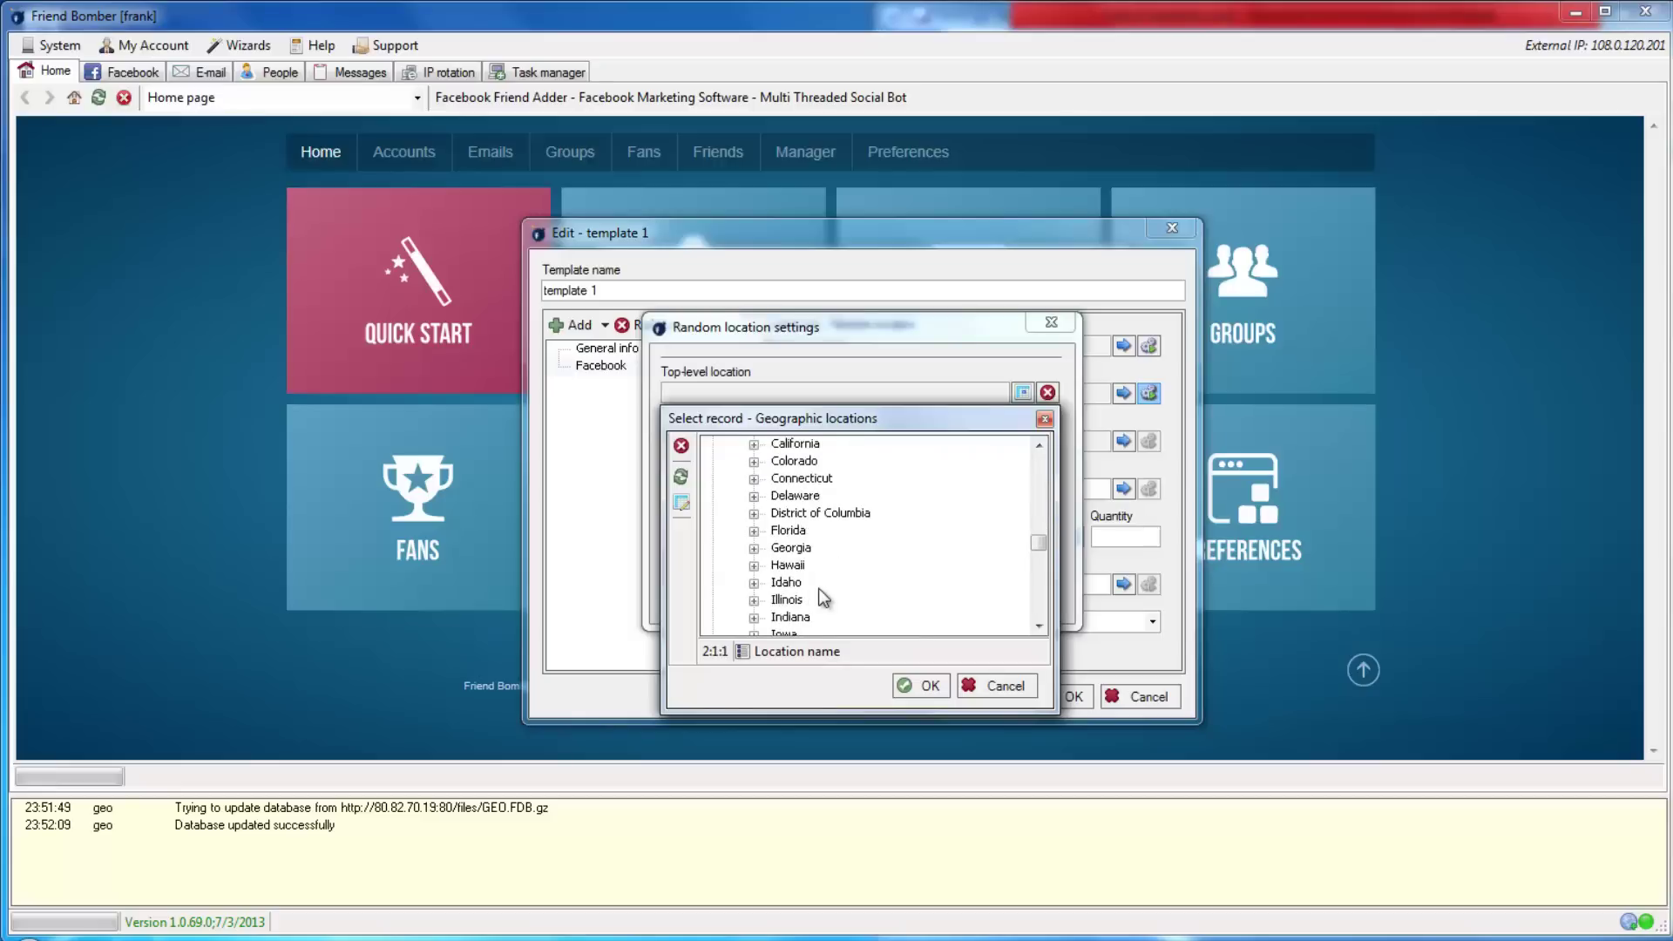
scroll(818, 588, "down", 6)
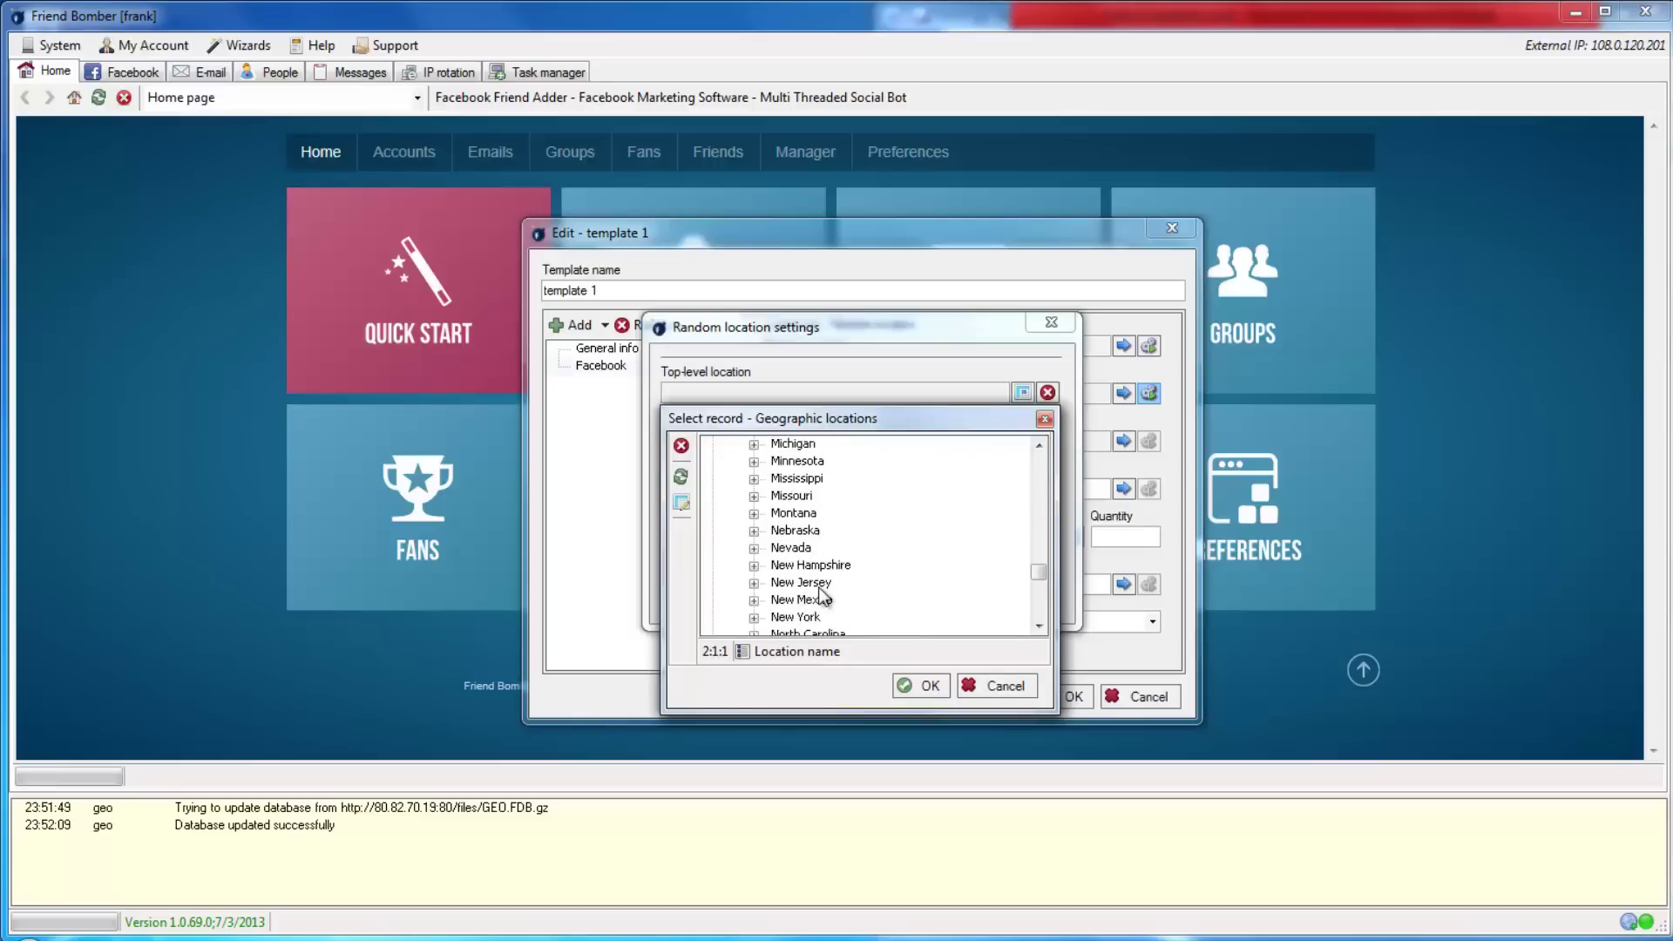
left_click(755, 618)
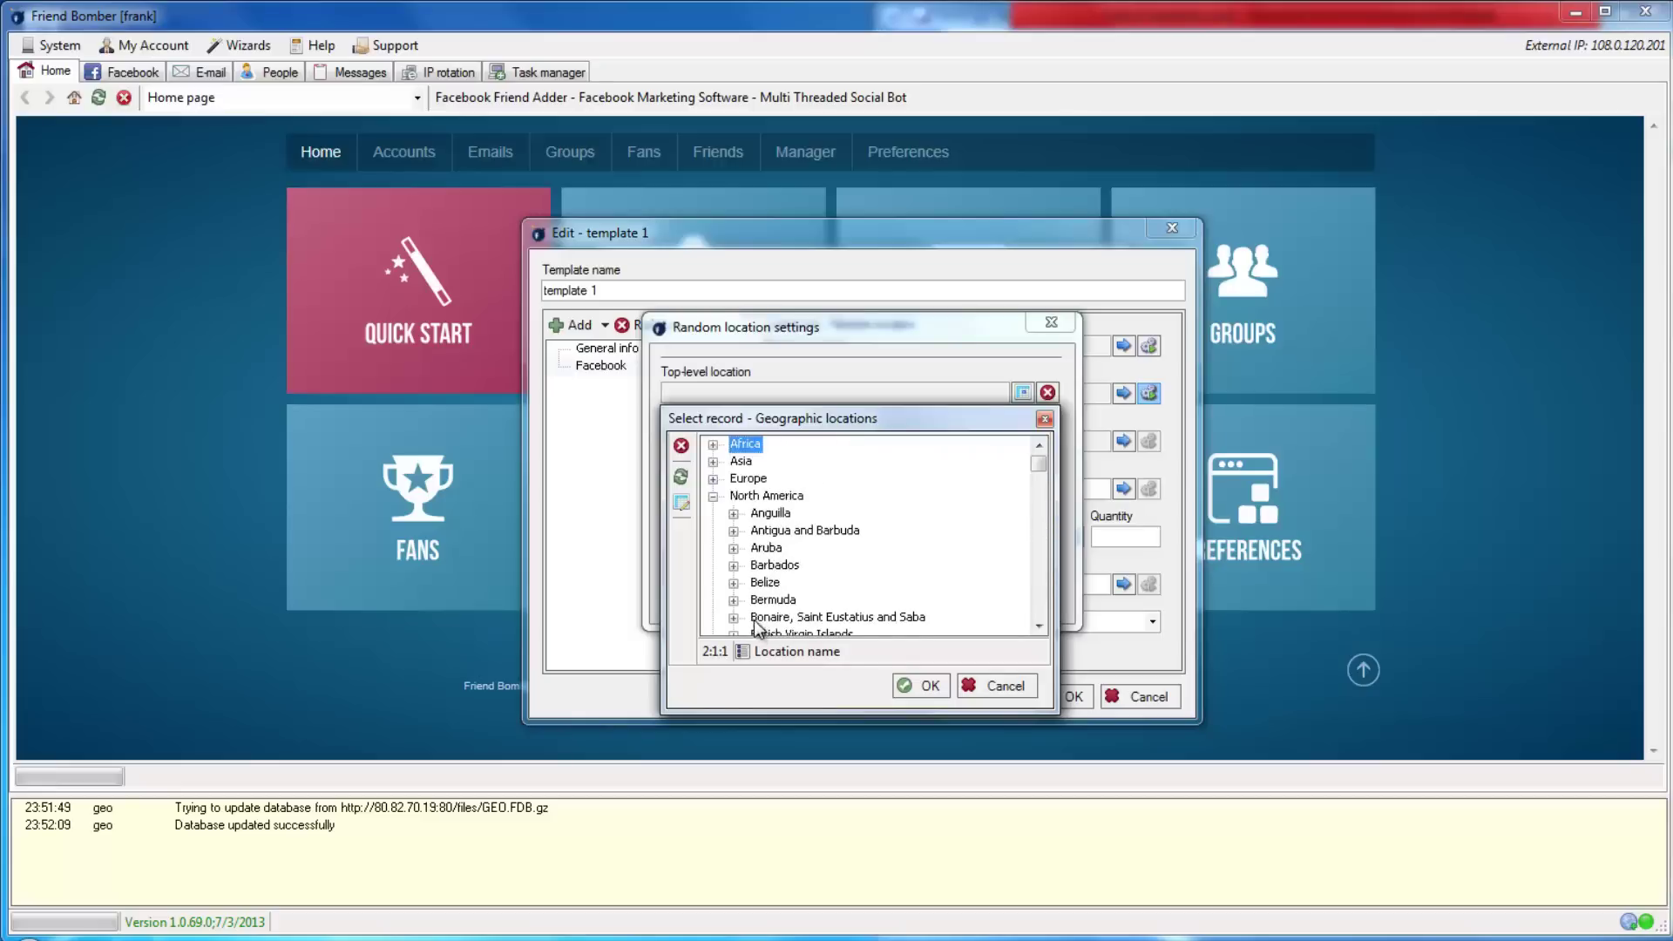
scroll(812, 552, "down", 10)
double_click(812, 561)
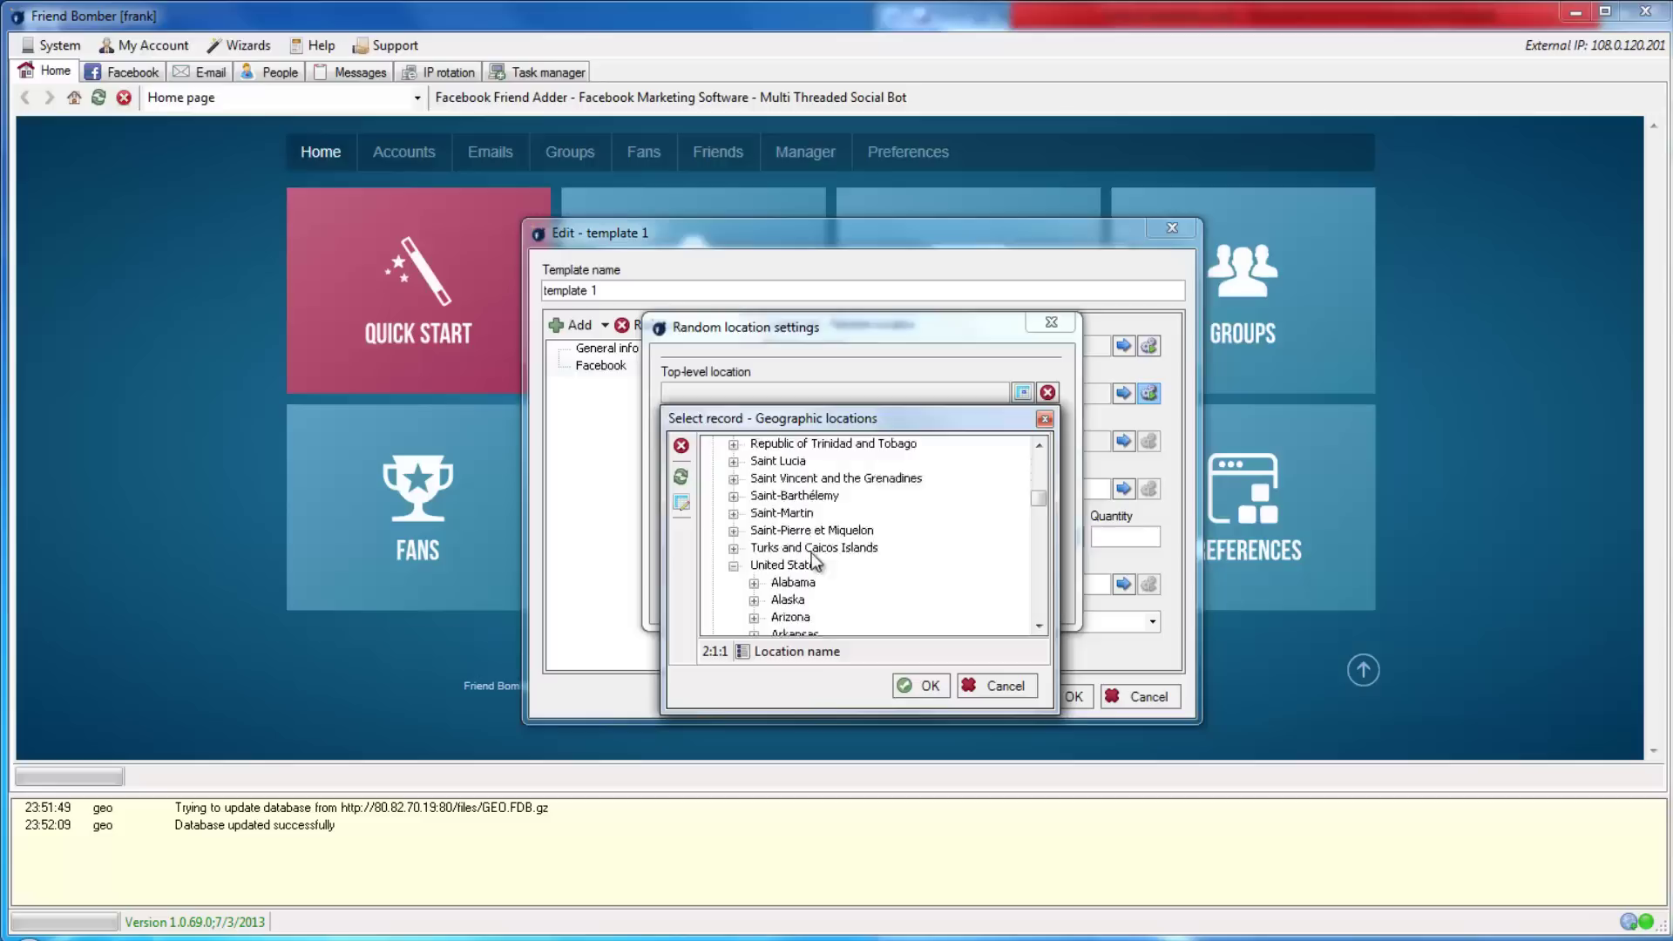
scroll(812, 561, "down", 10)
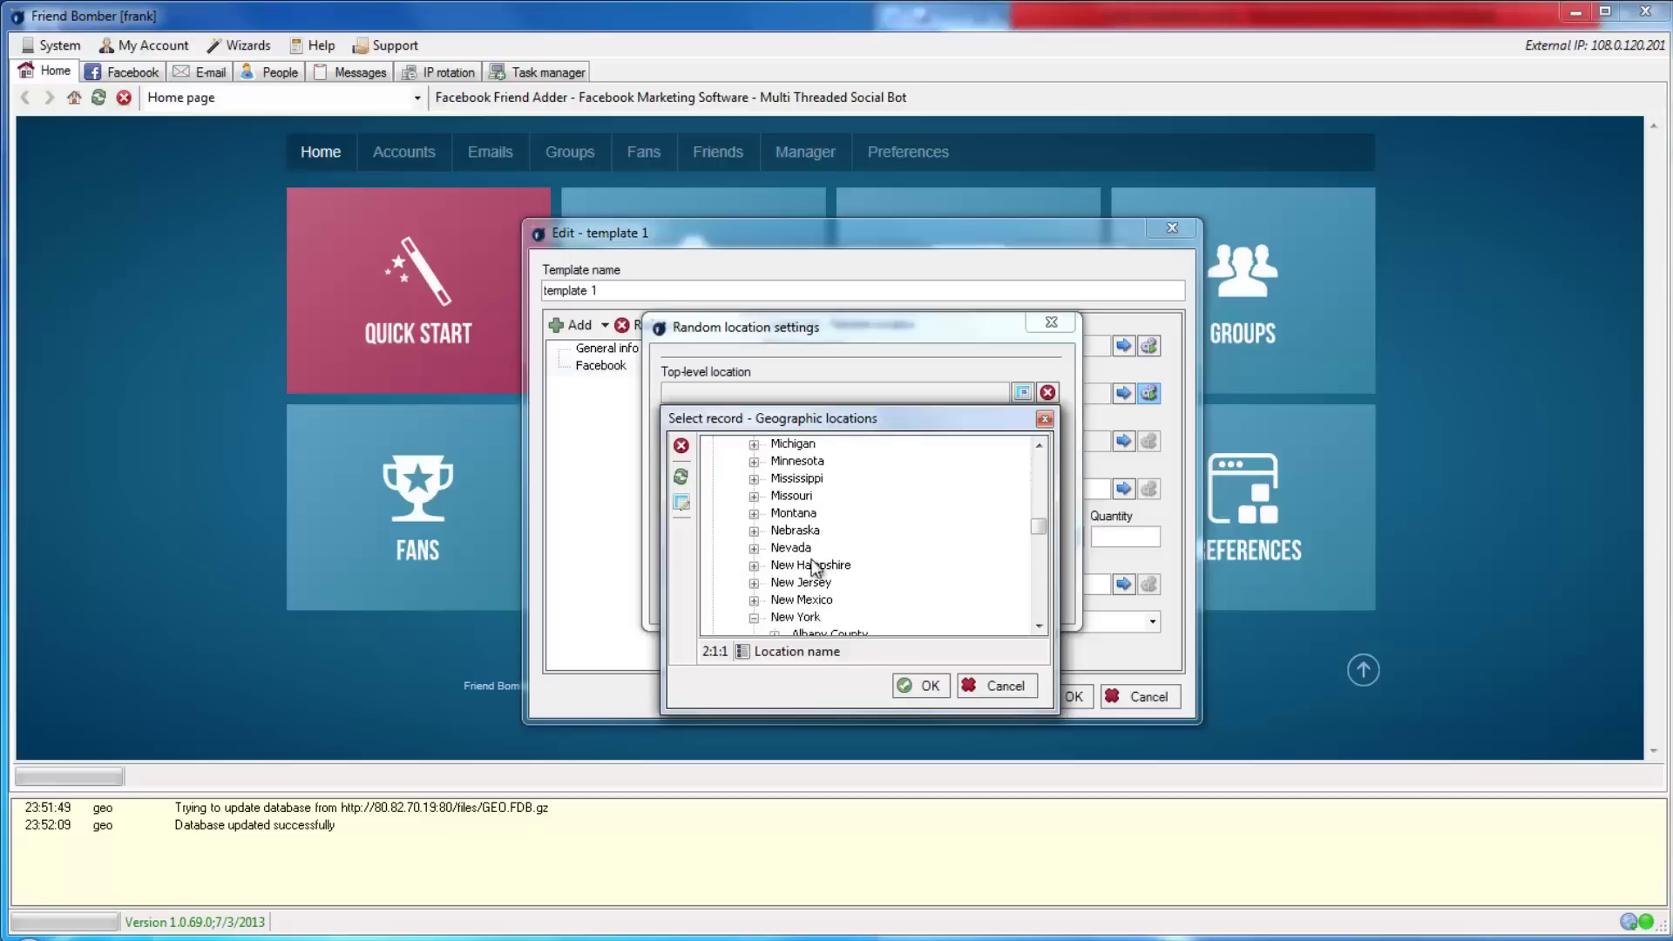
left_click(815, 618)
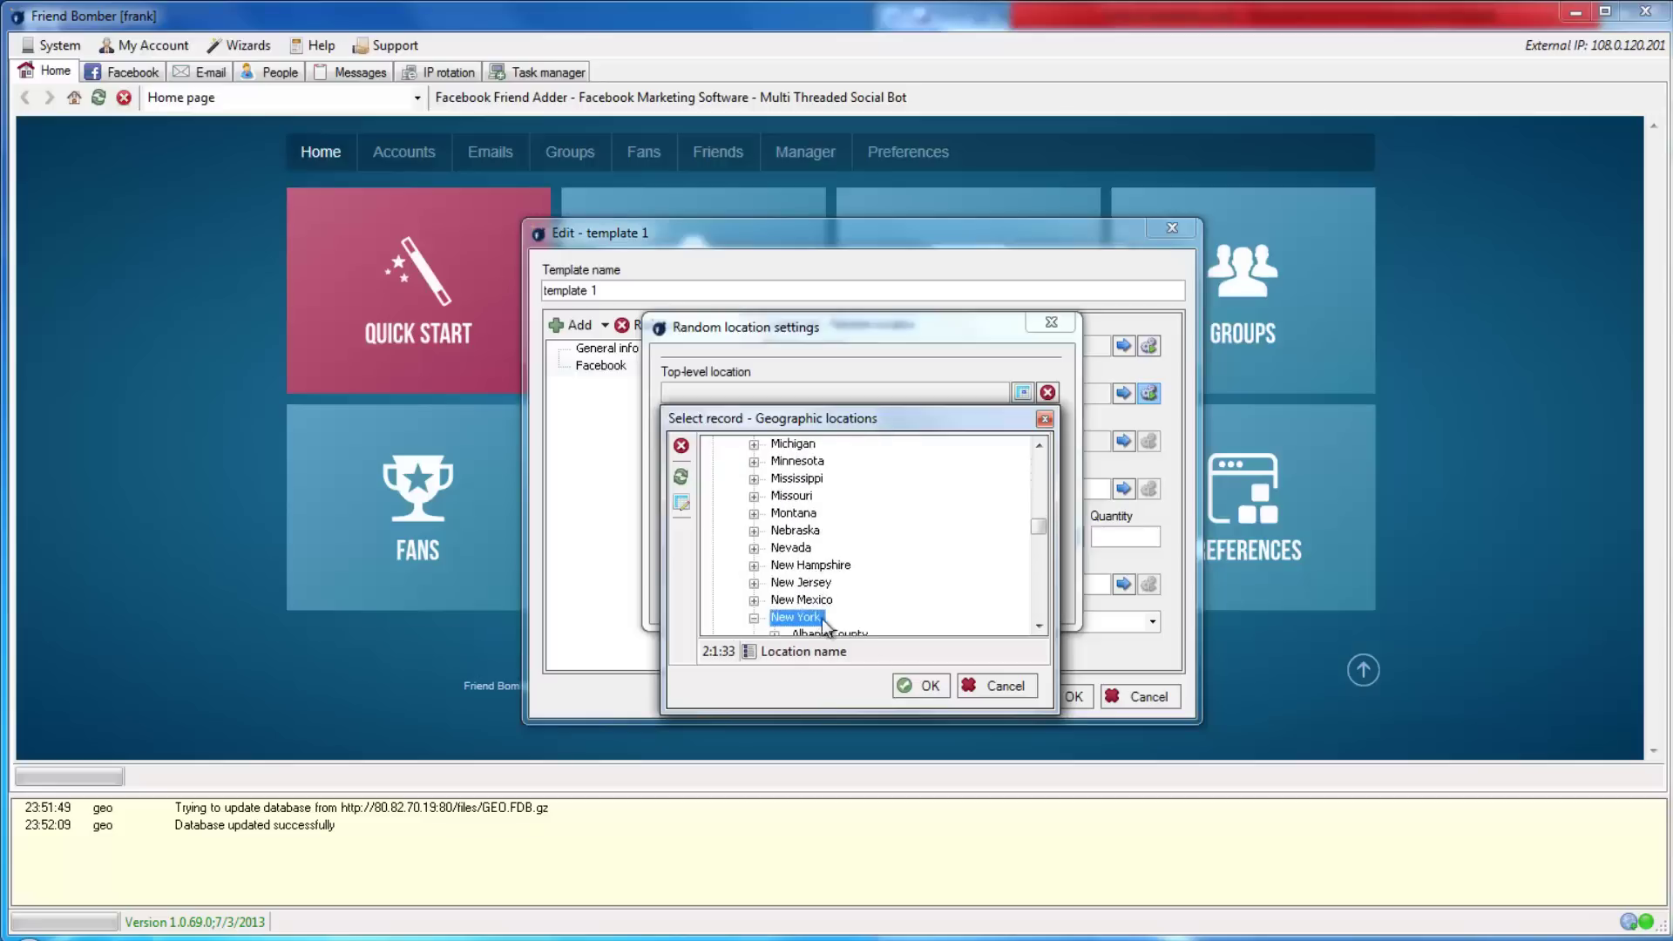
left_click(931, 686)
Step: Filter Home town by minimum population 15,000 and format as 'City name, state code'
left_click(668, 434)
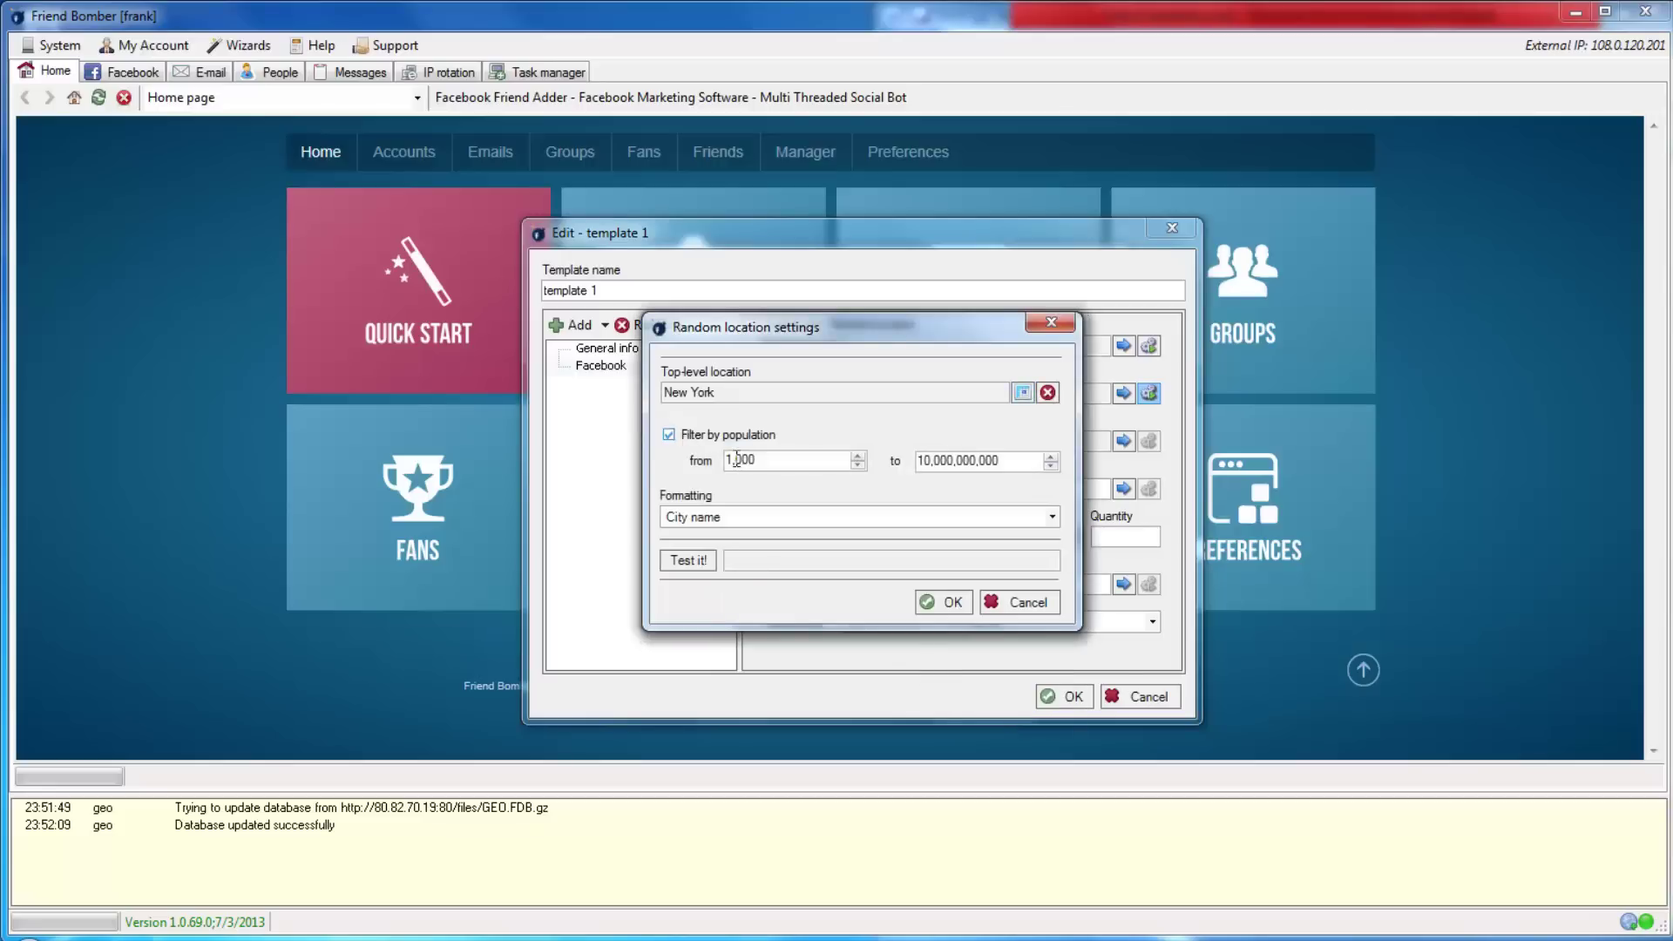
left_click(736, 460)
type("5")
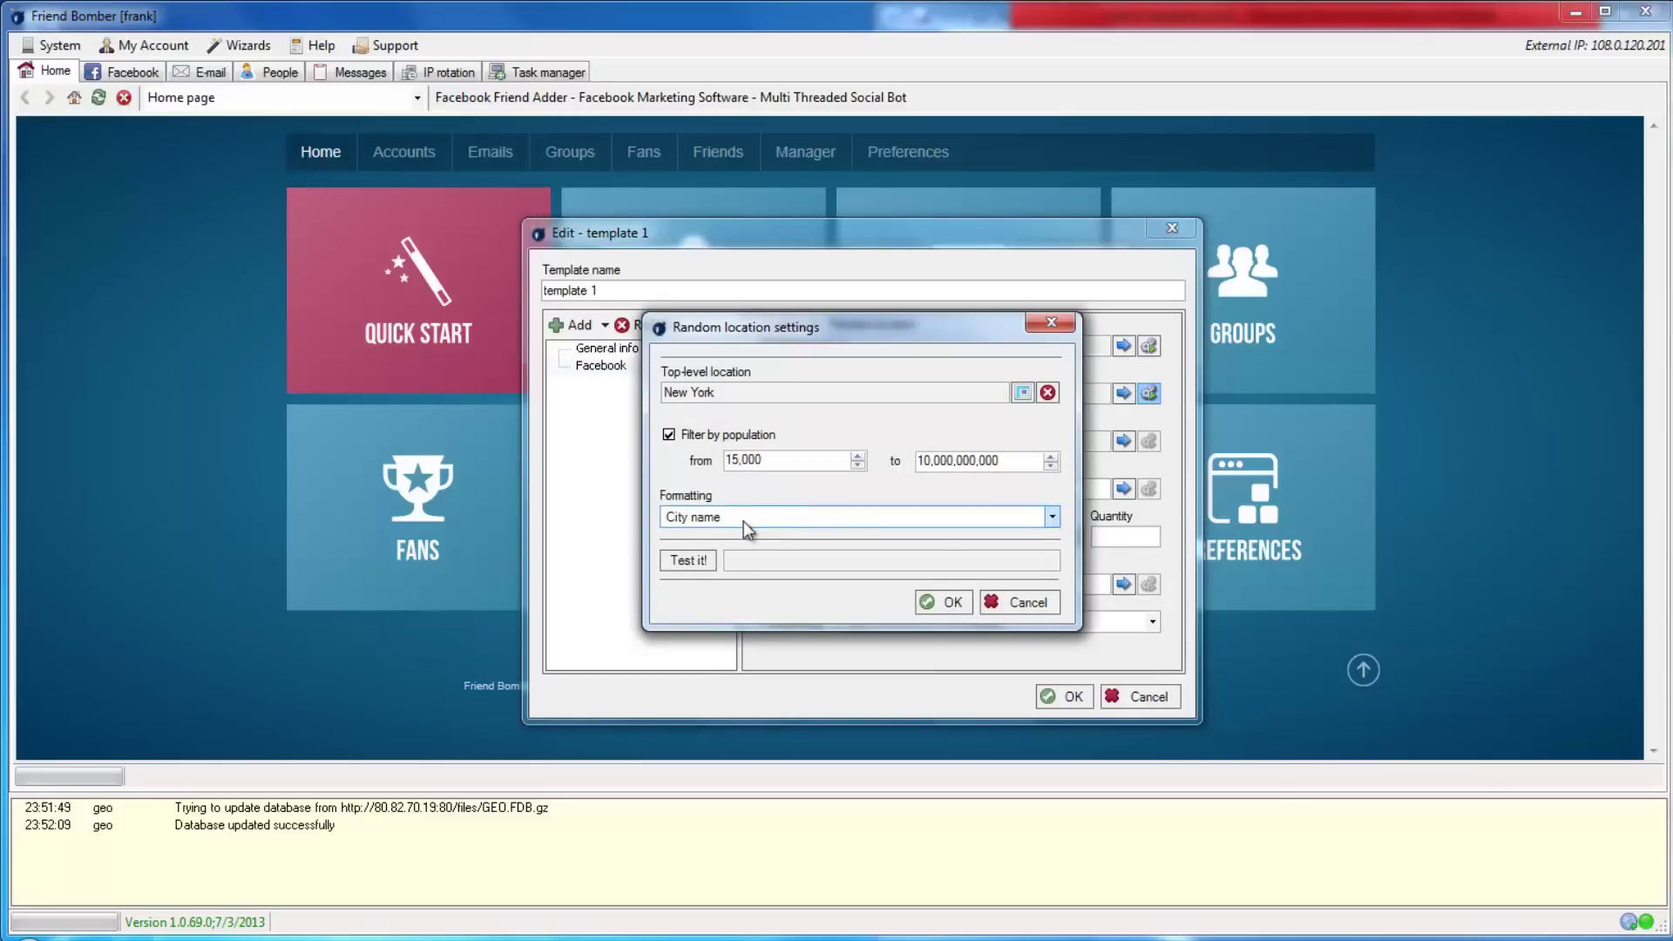
left_click(744, 521)
left_click(758, 568)
Step: Preview several random New York cities, then confirm the Home town settings
left_click(689, 559)
left_click(689, 559)
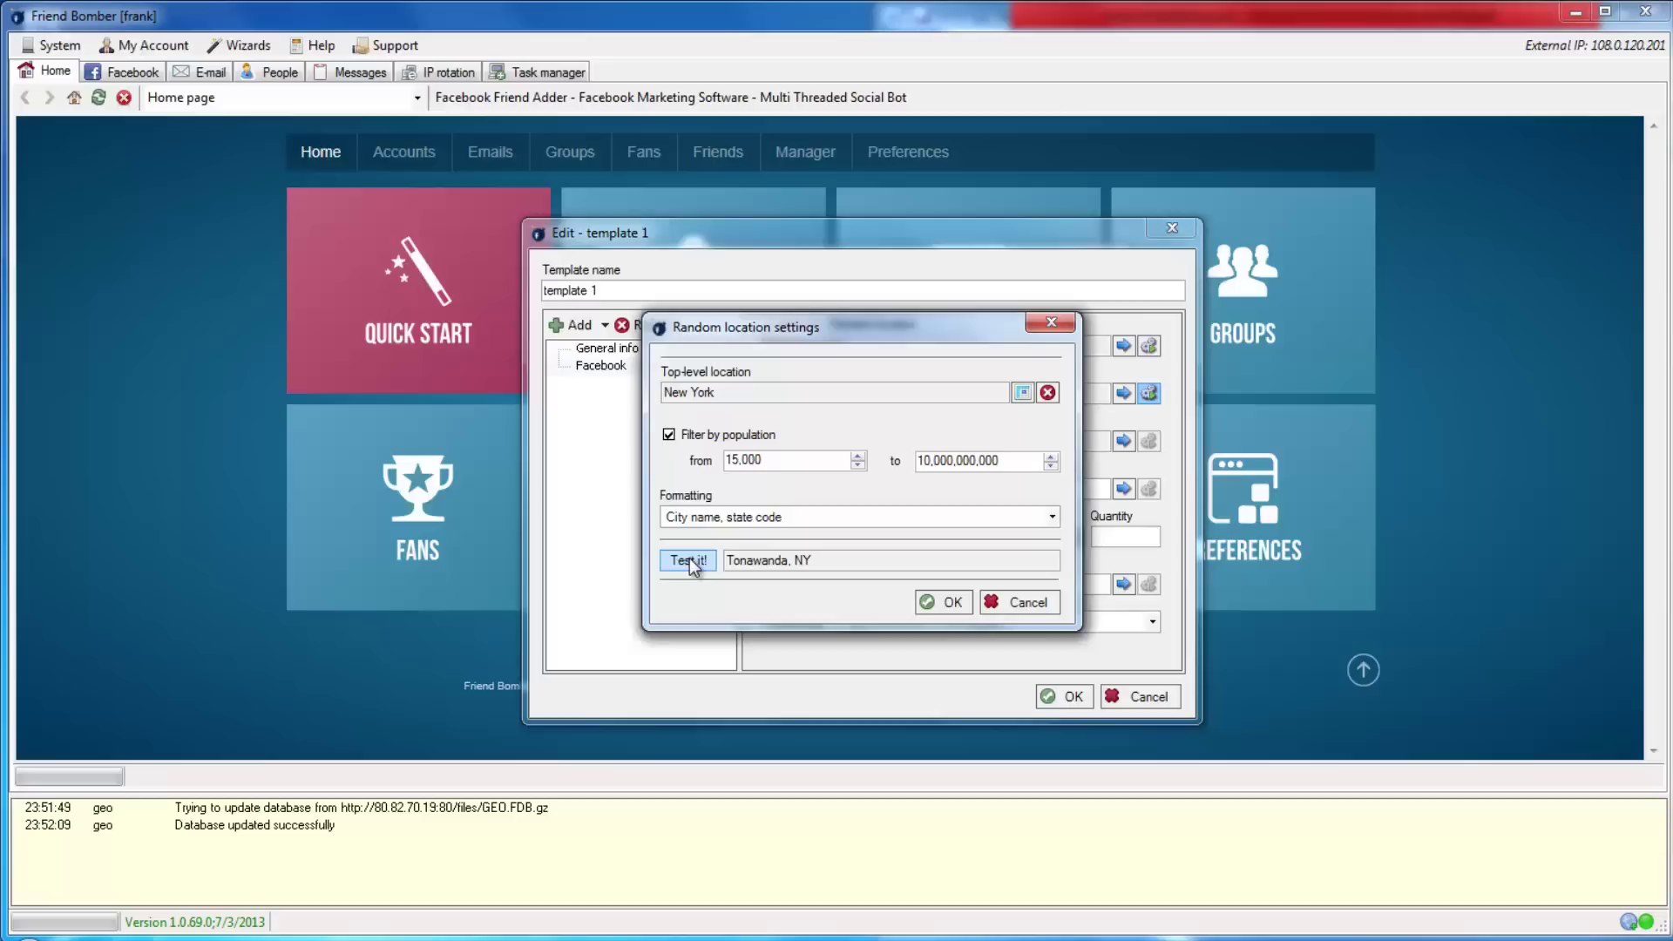
left_click(688, 558)
left_click(688, 558)
left_click(689, 559)
left_click(688, 558)
left_click(943, 601)
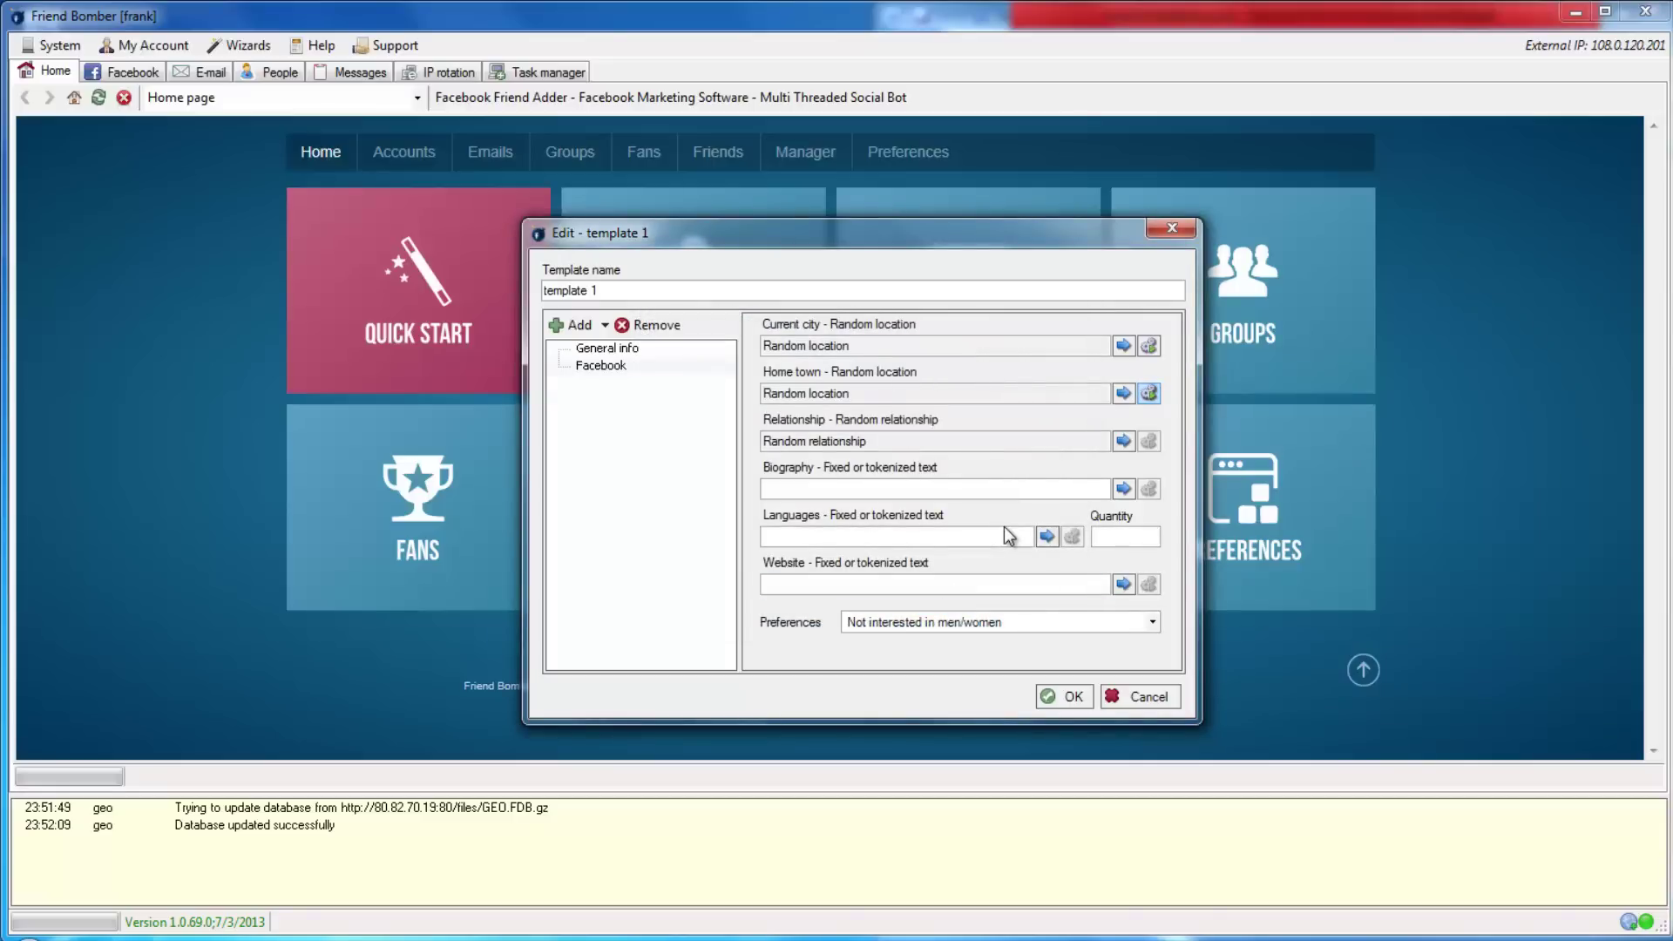
left_click(1123, 442)
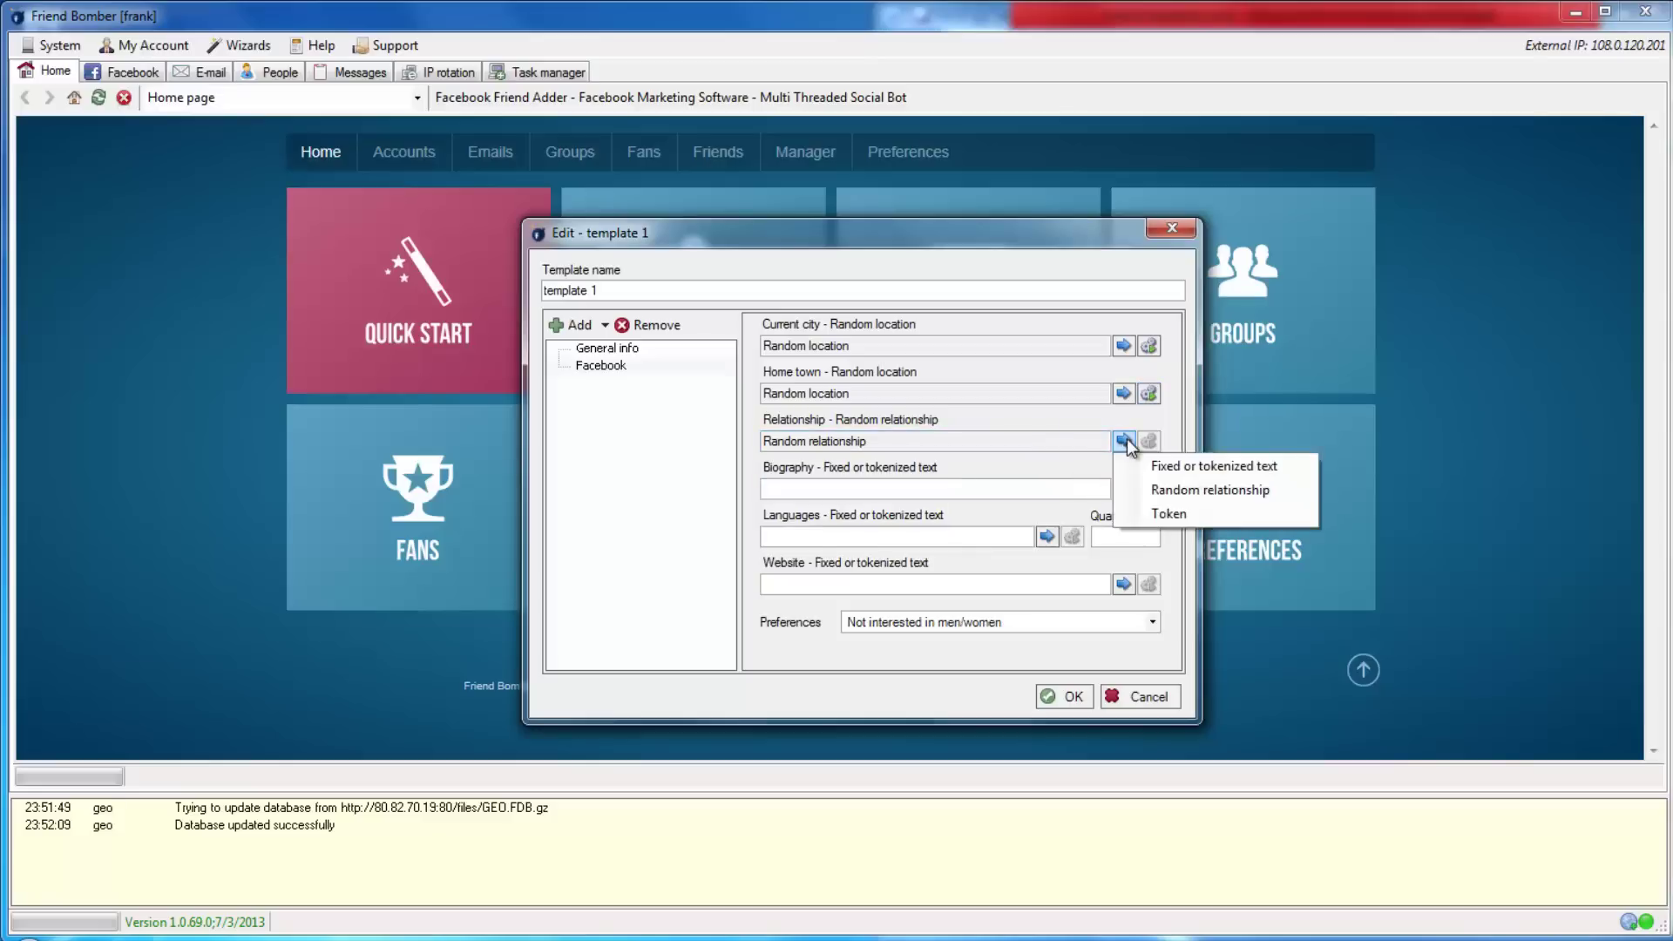
left_click(1168, 491)
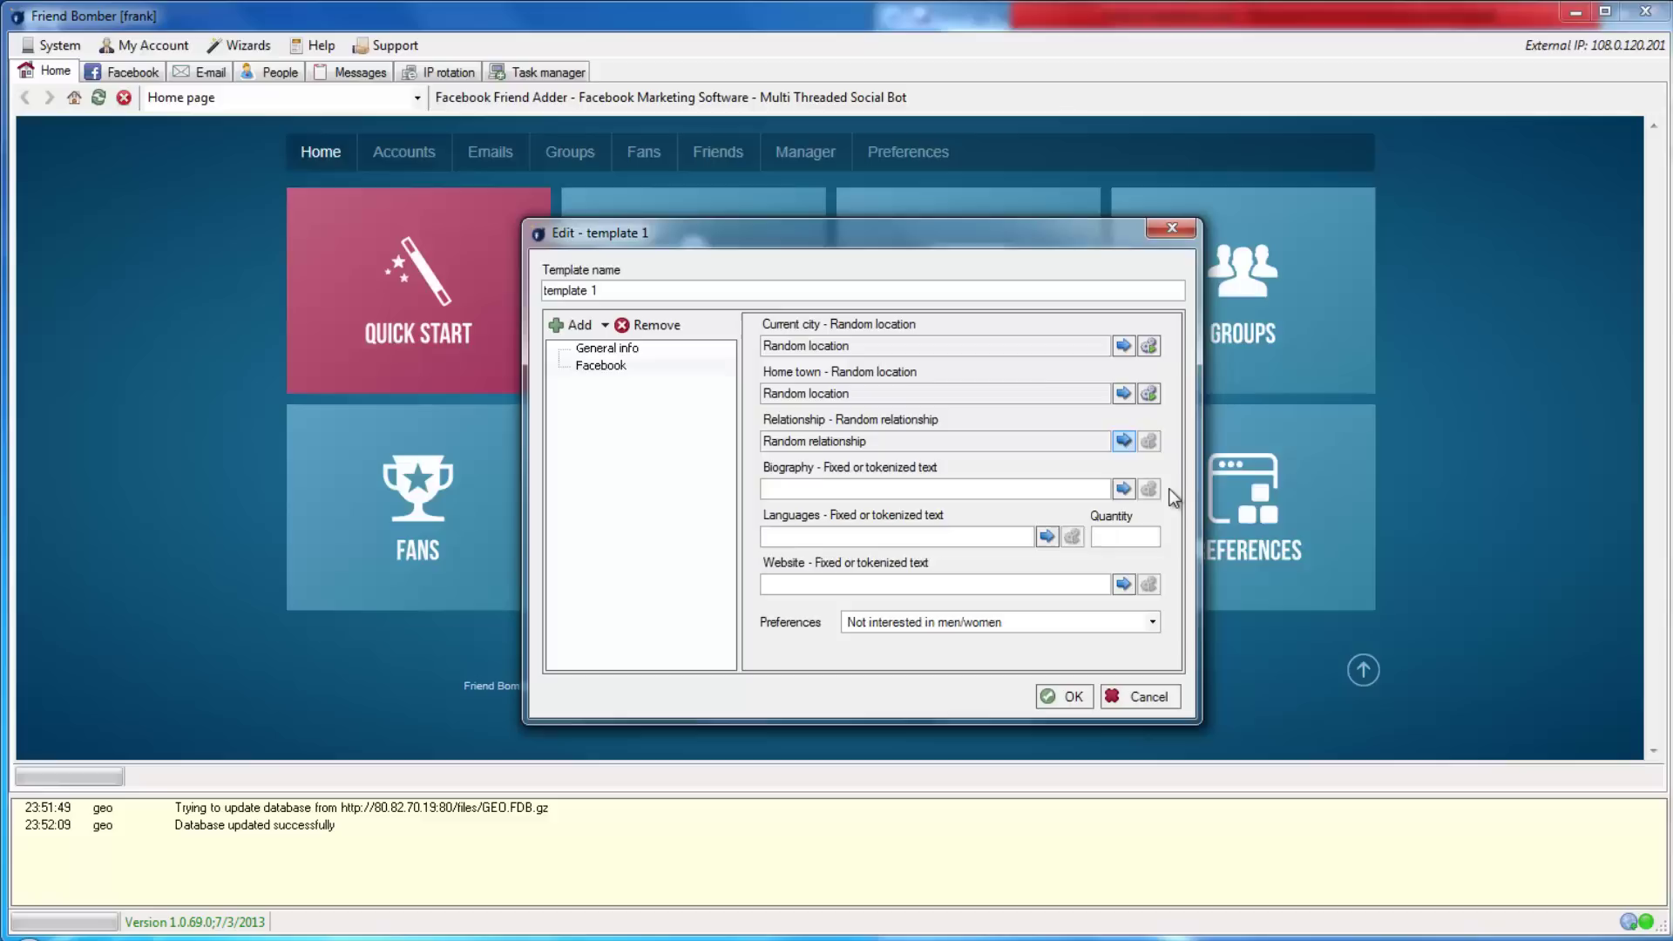
left_click(1123, 489)
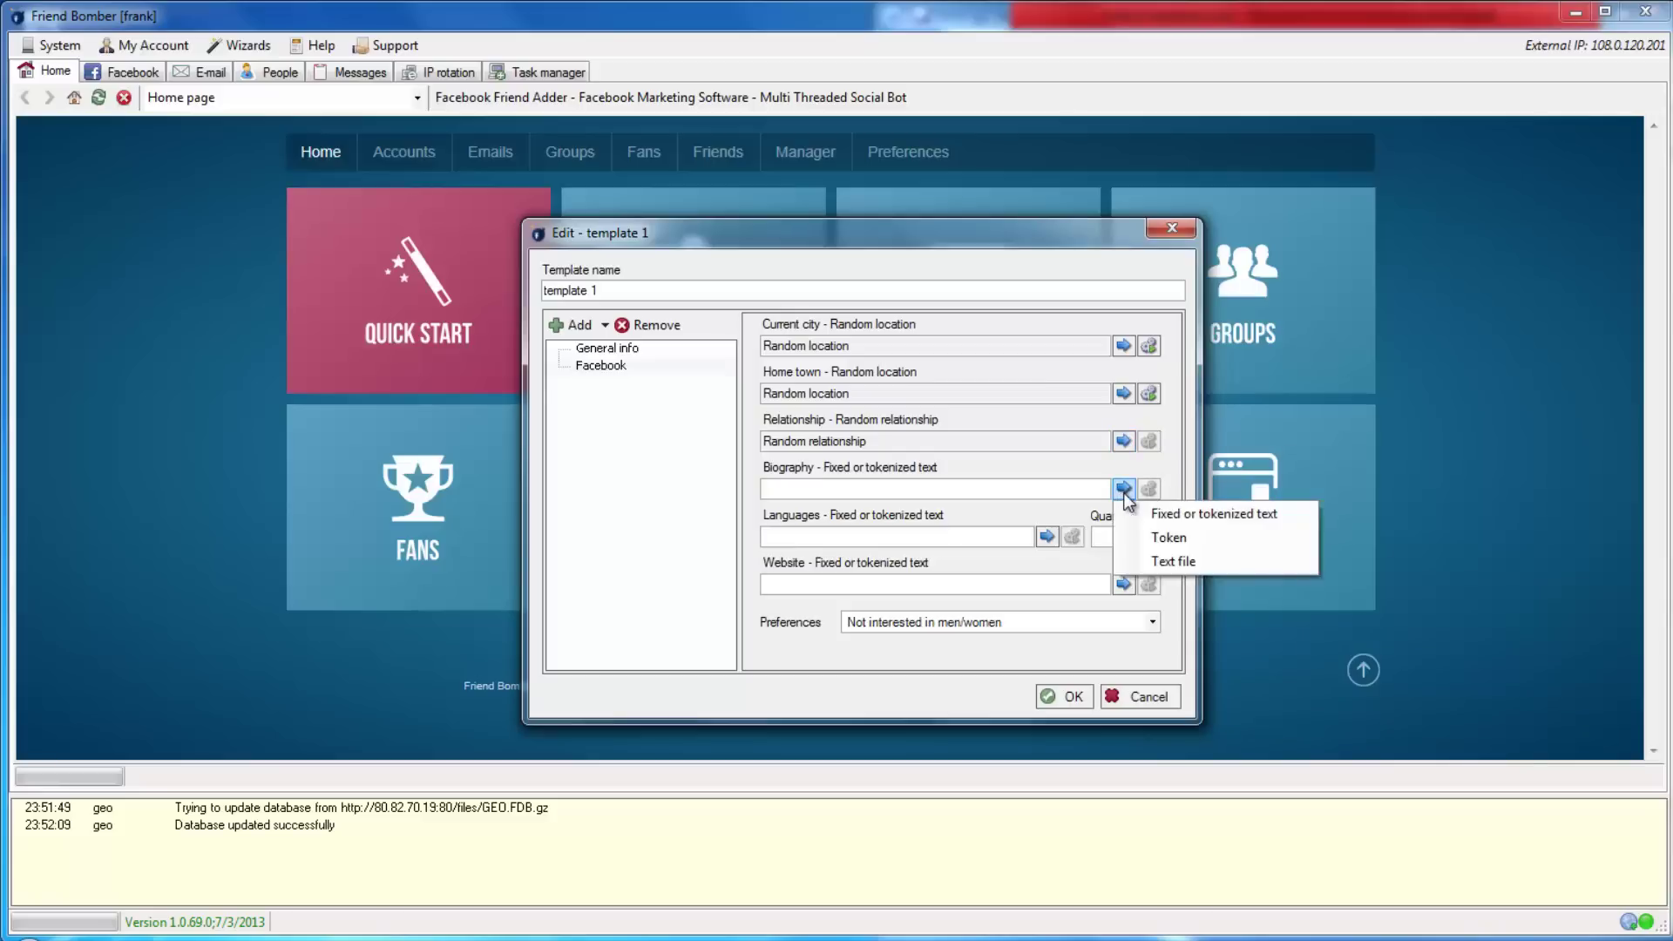
left_click(1049, 538)
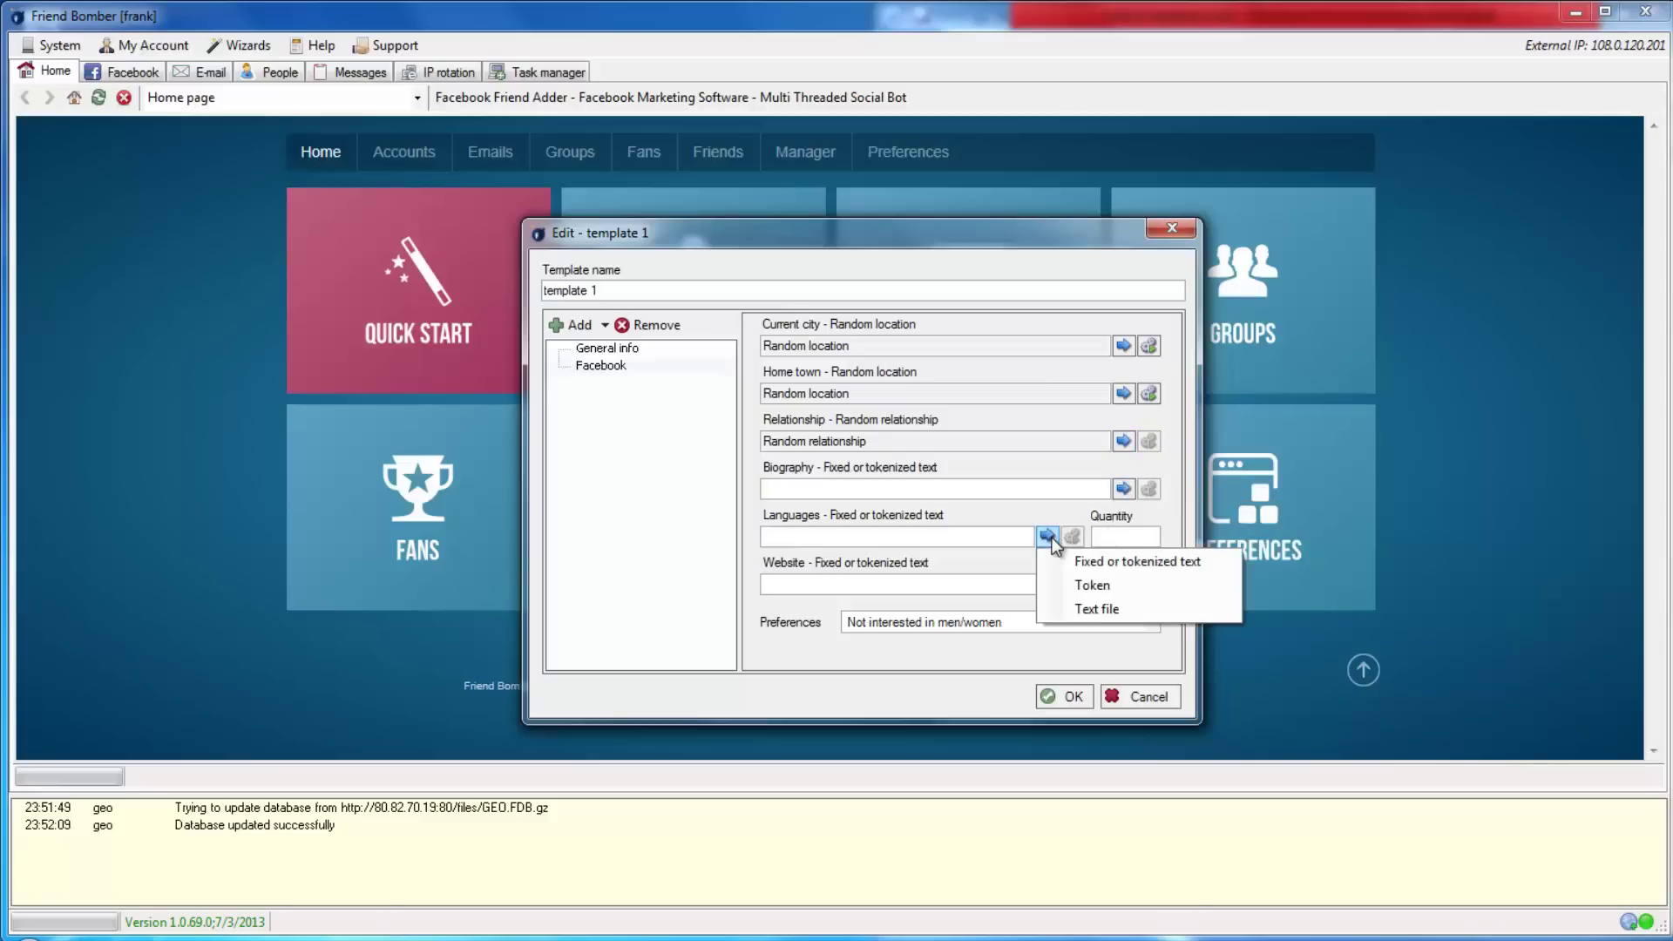
left_click(1010, 585)
left_click(1124, 585)
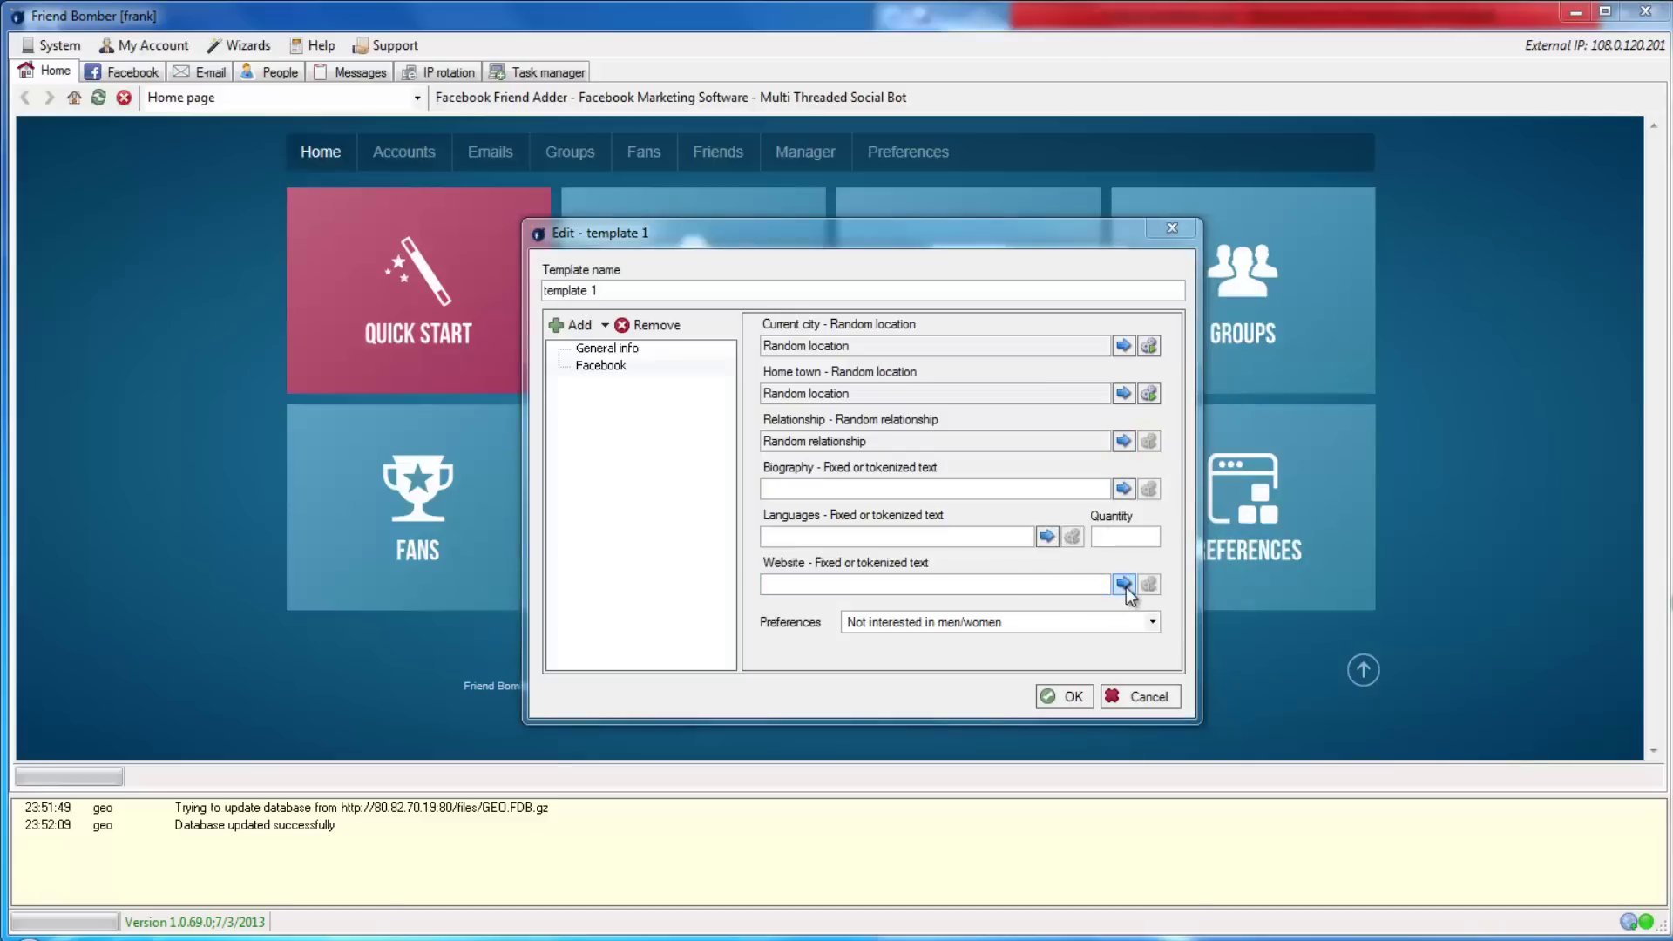
left_click(1135, 622)
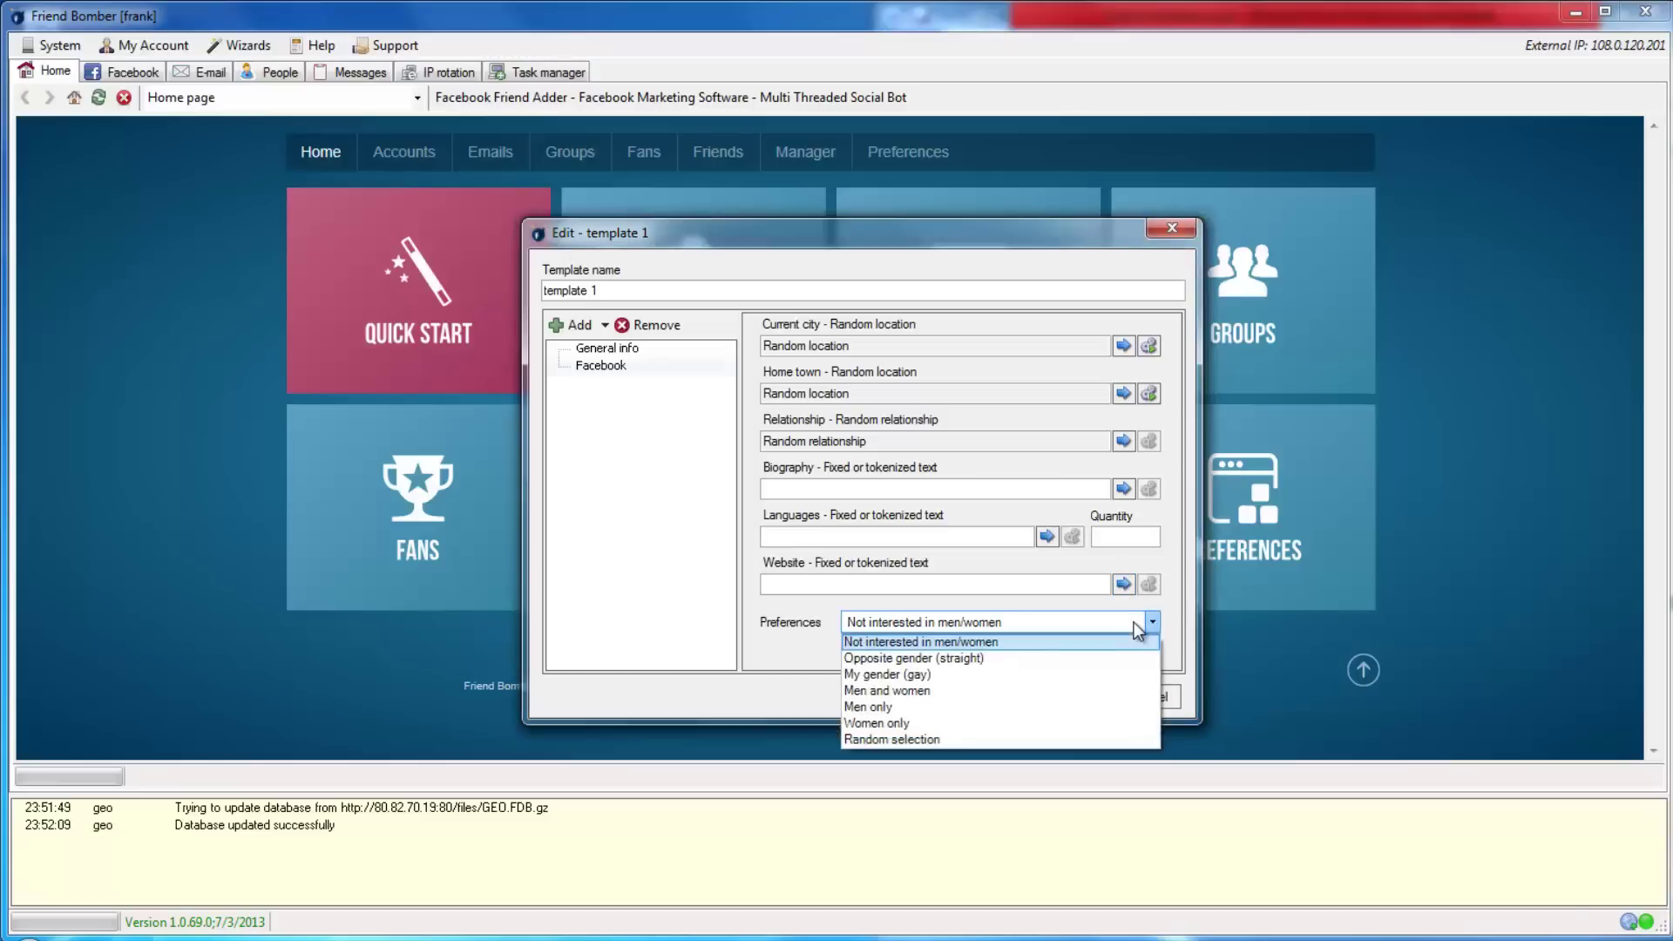
left_click(1137, 623)
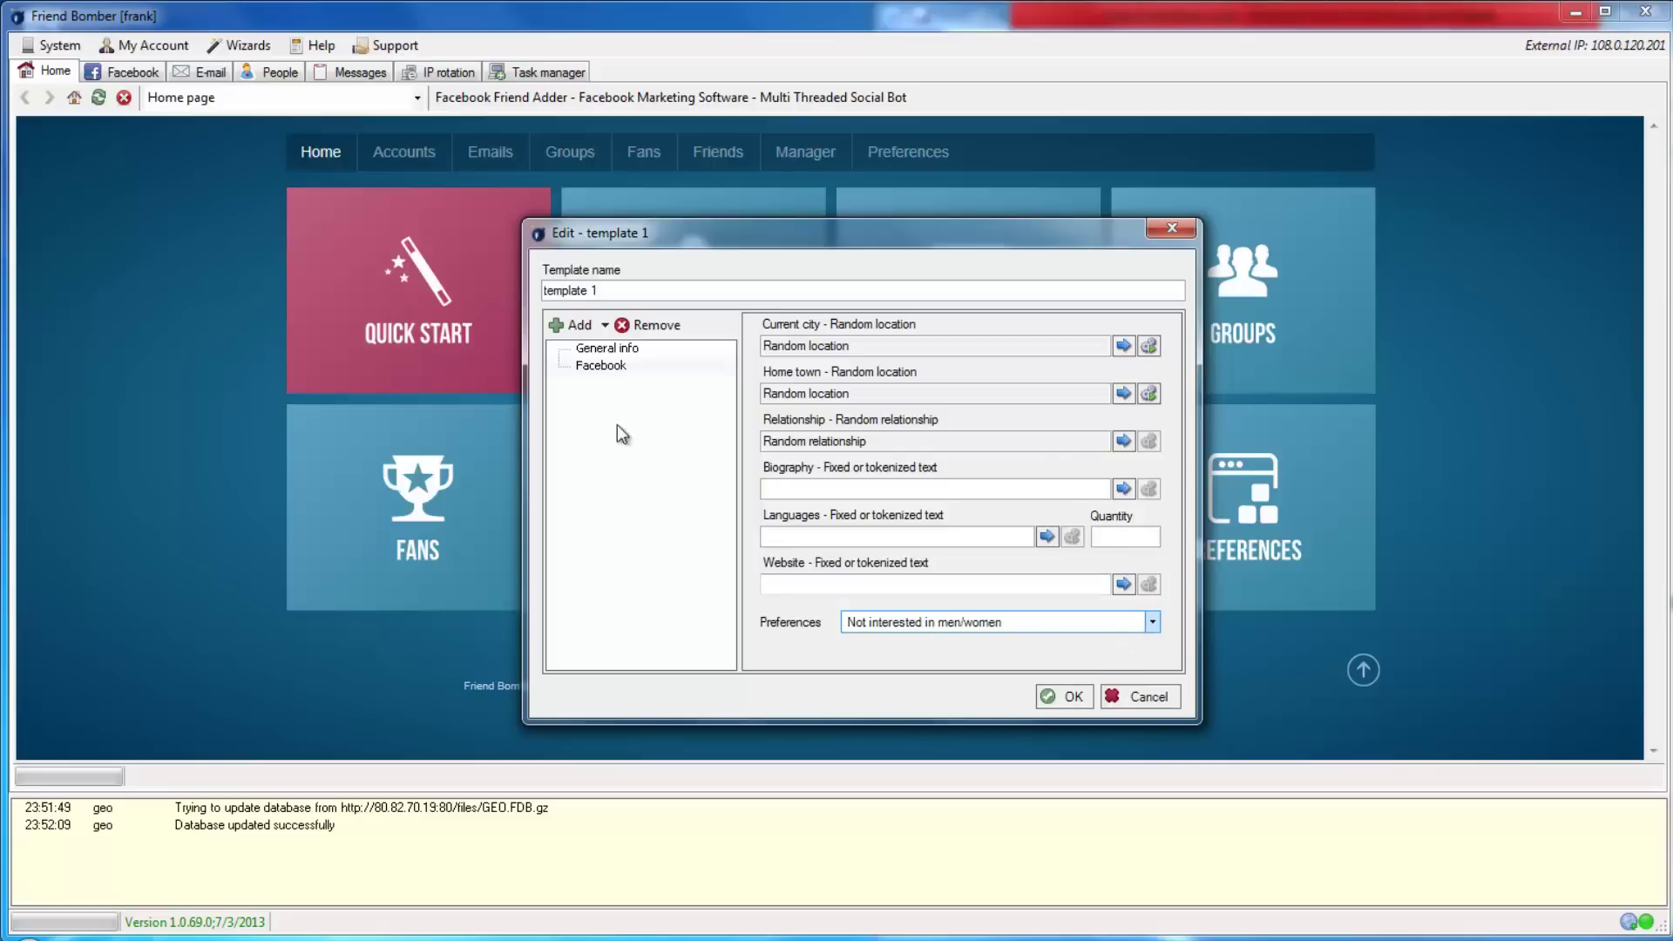
Step: Add an Education and Work section under Facebook and display its fields
left_click(604, 325)
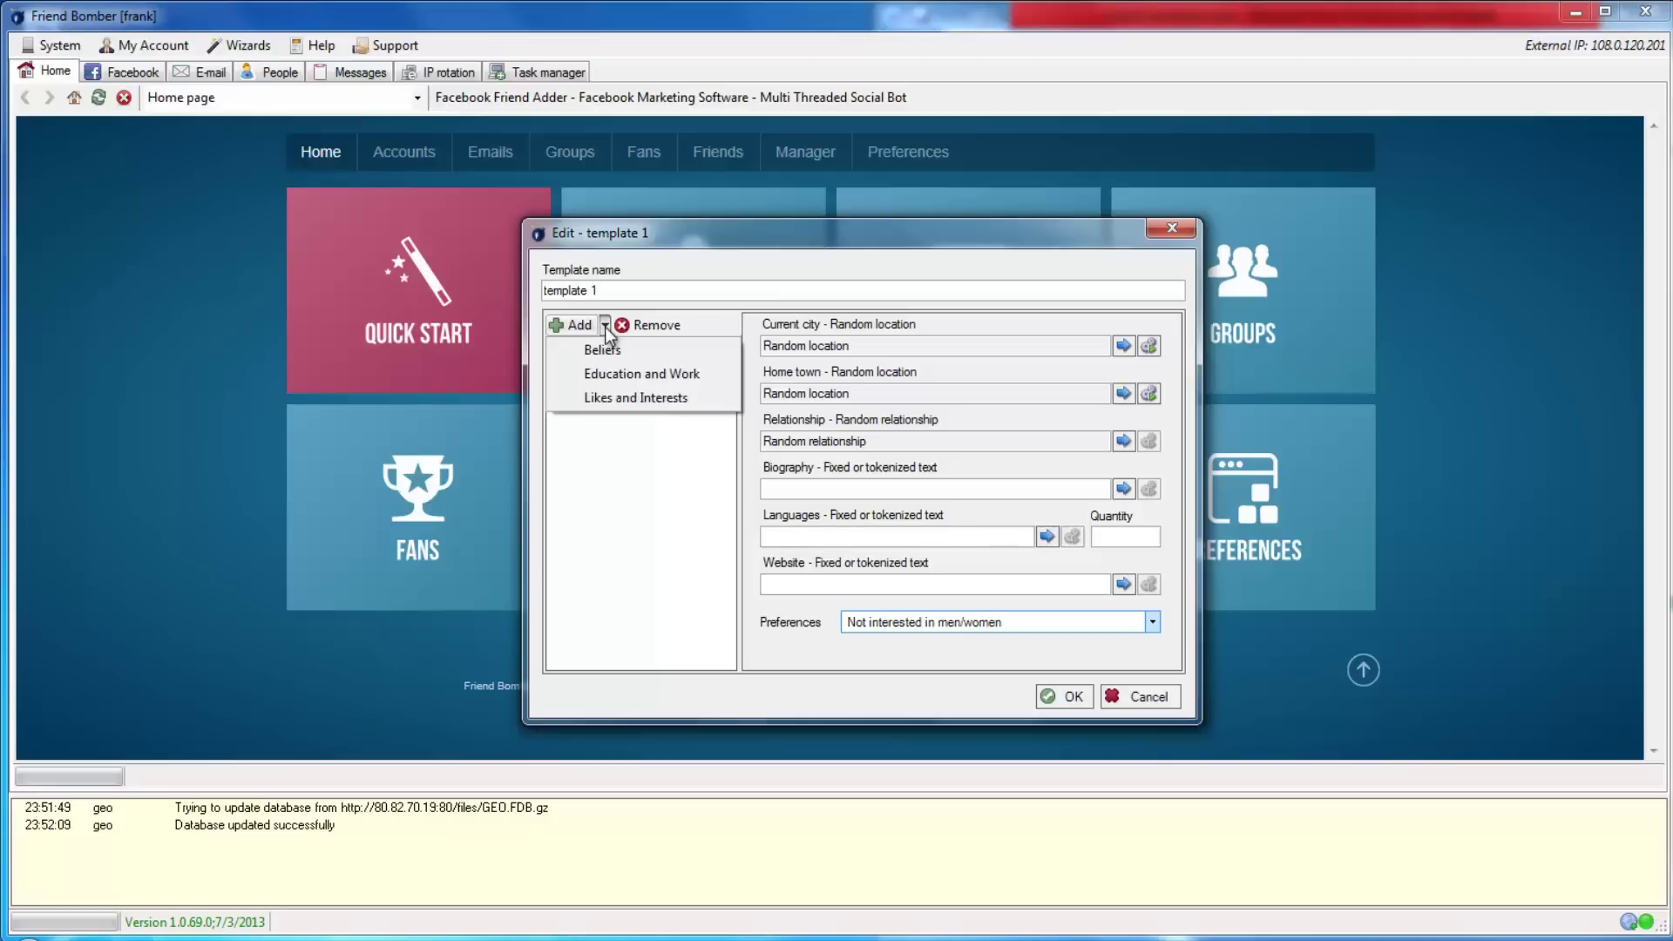
left_click(620, 379)
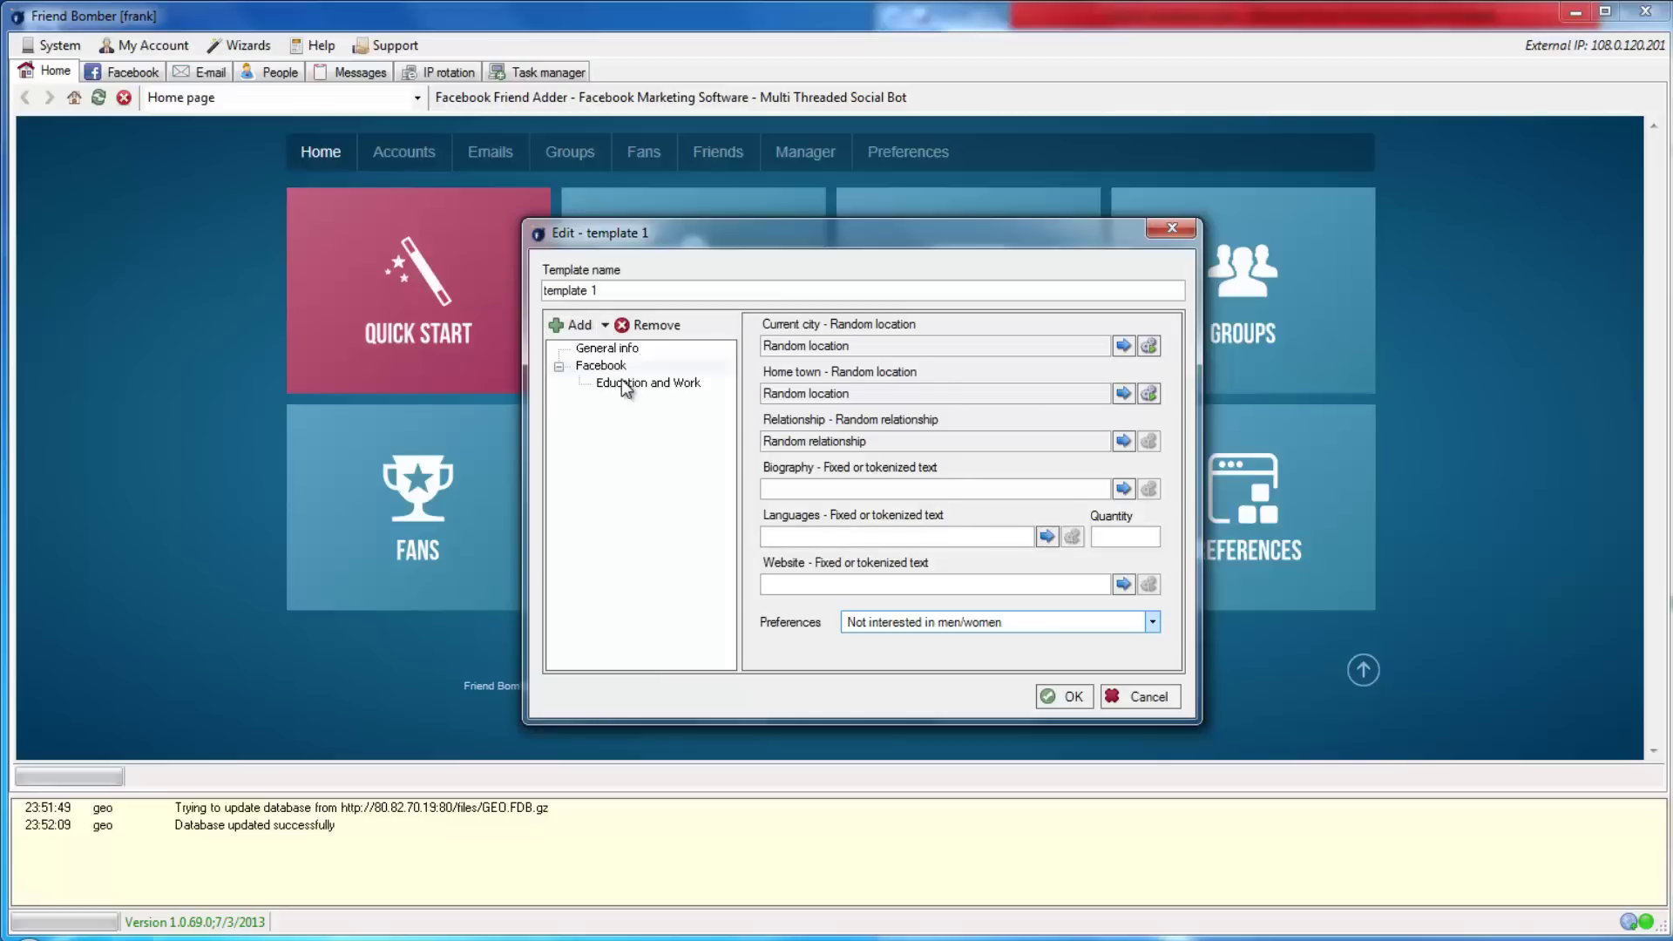
left_click(622, 381)
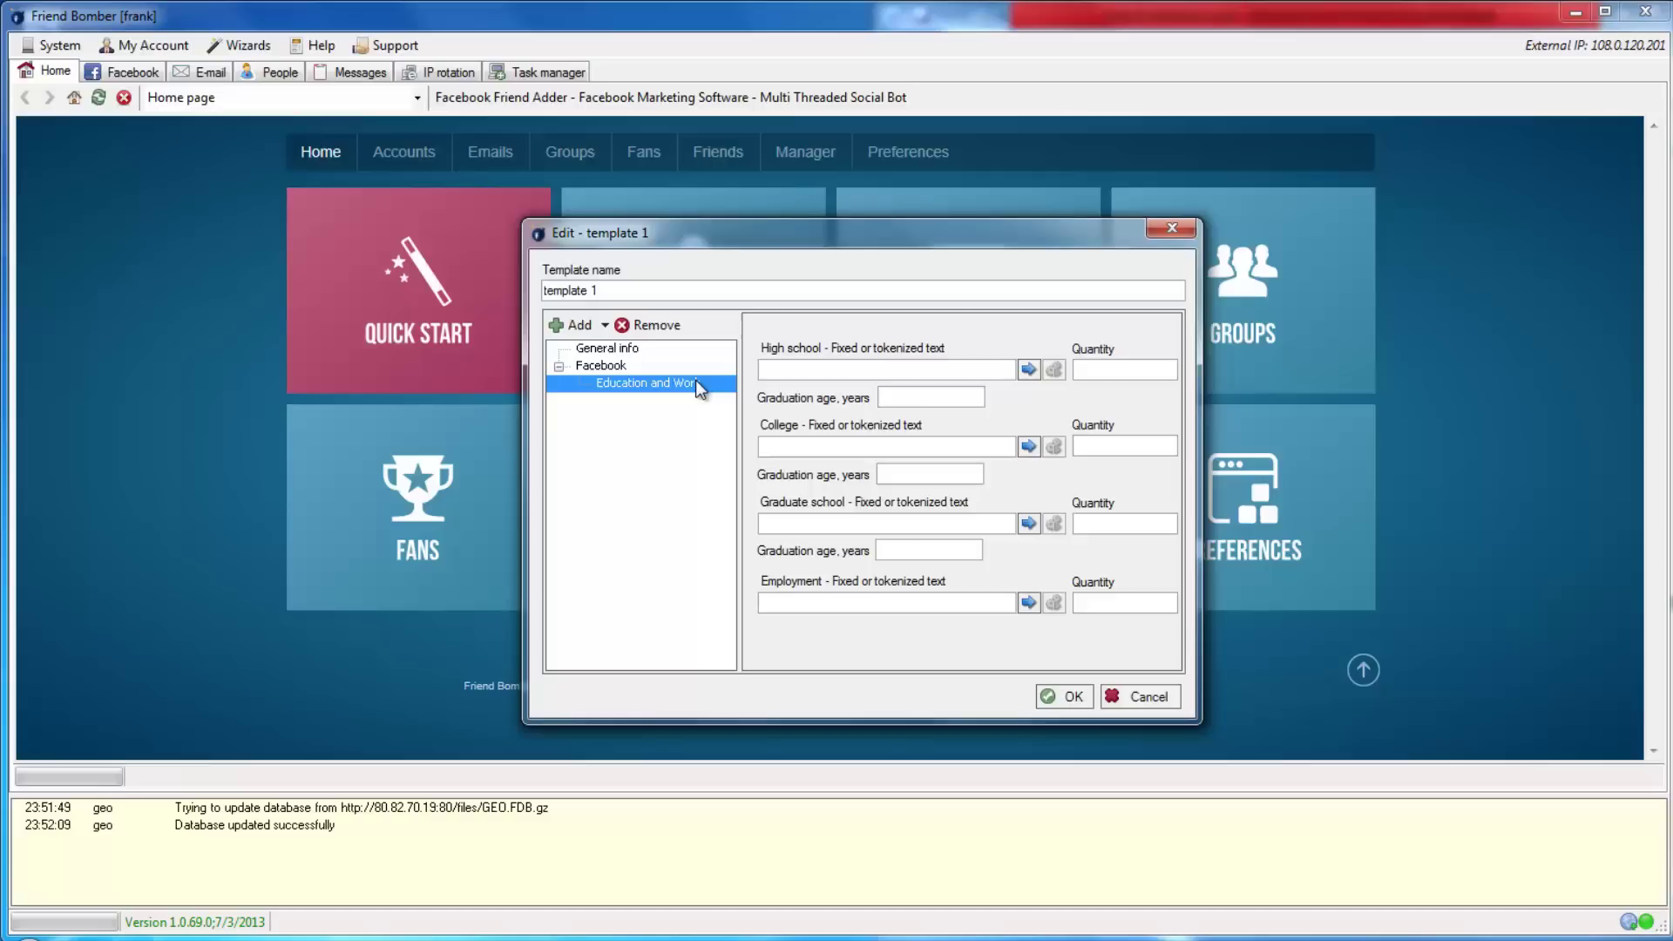
Step: Set High school, College and Graduate school sources all to Find in Google Places
left_click(855, 372)
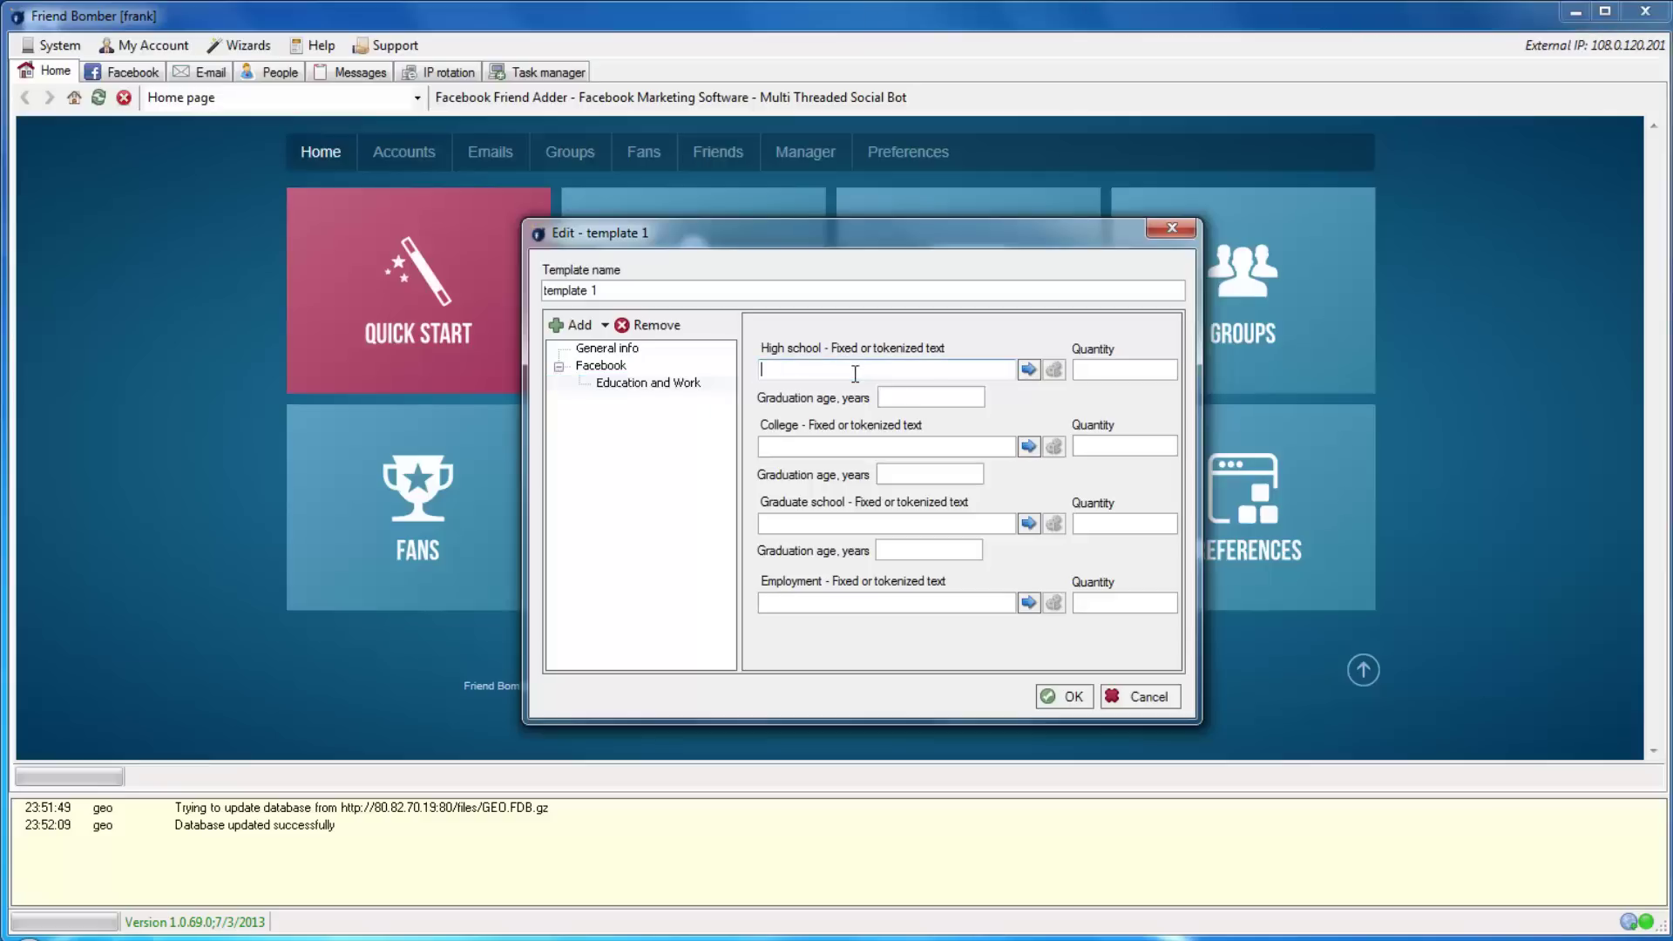
left_click(1036, 370)
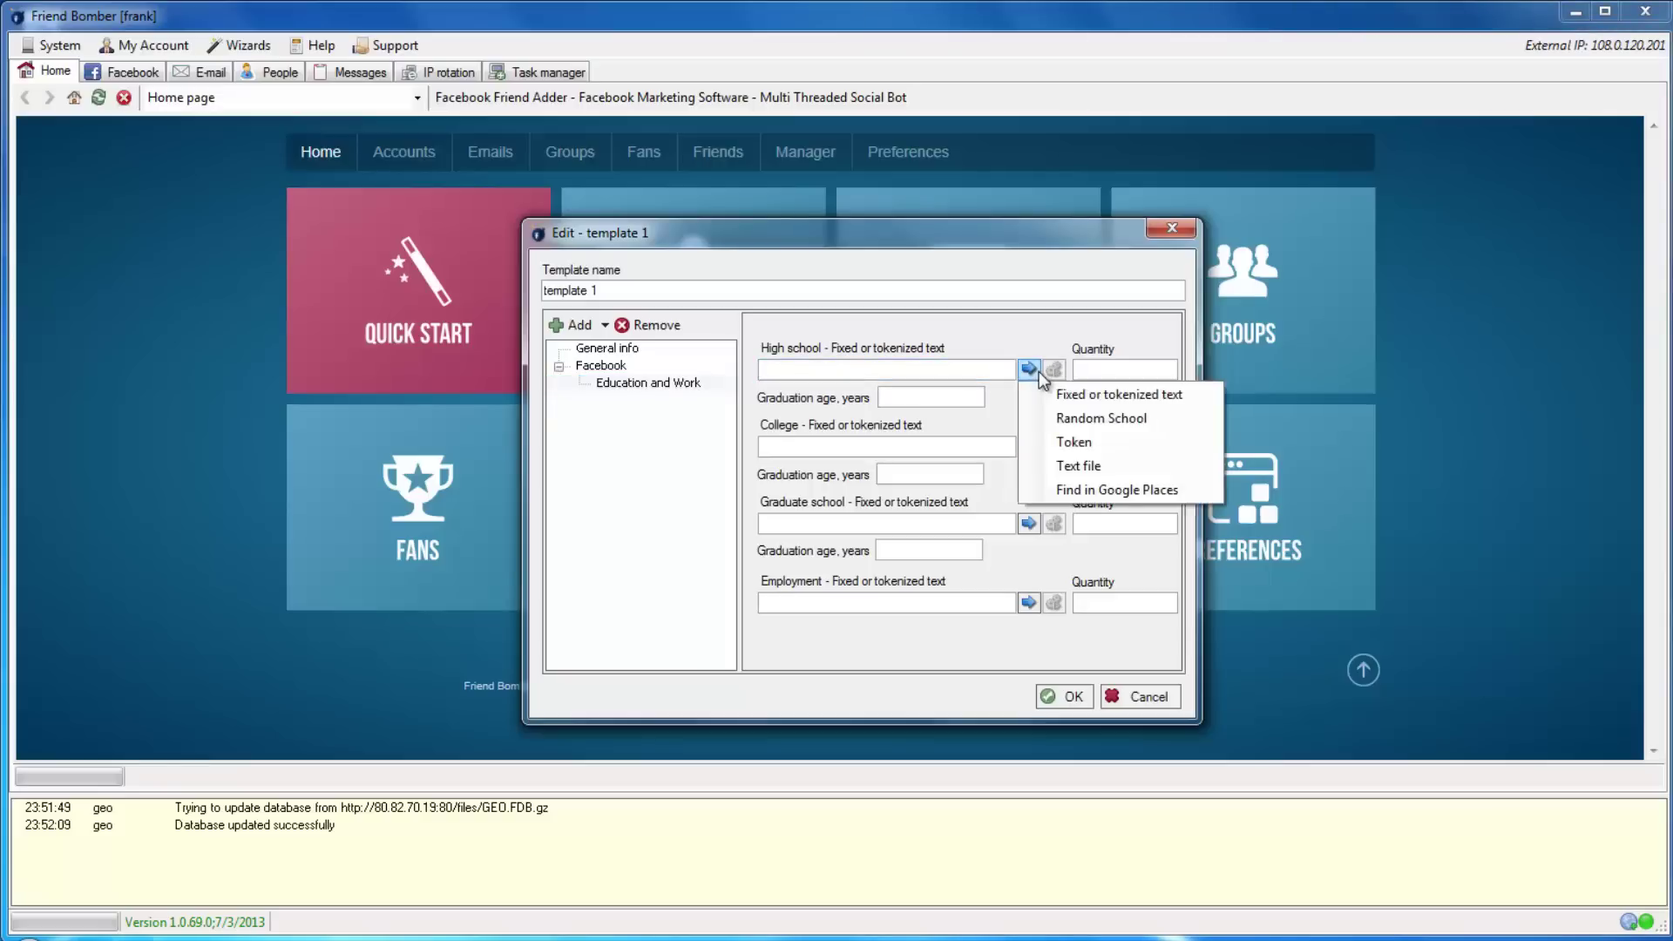
left_click(1070, 493)
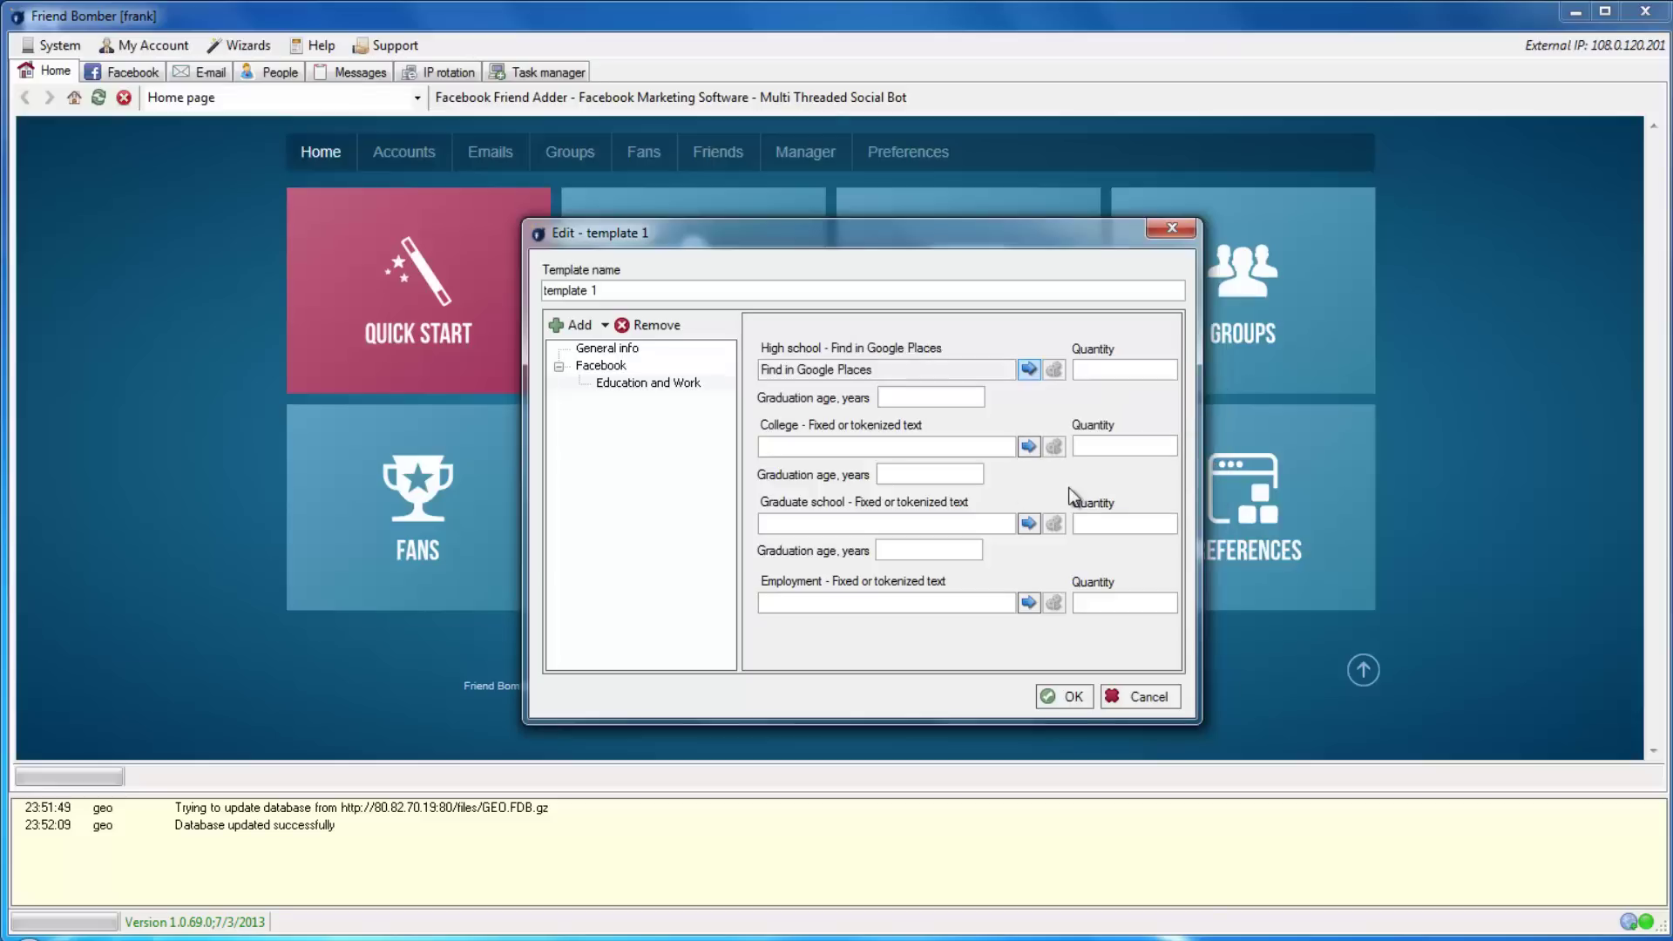
left_click(1027, 446)
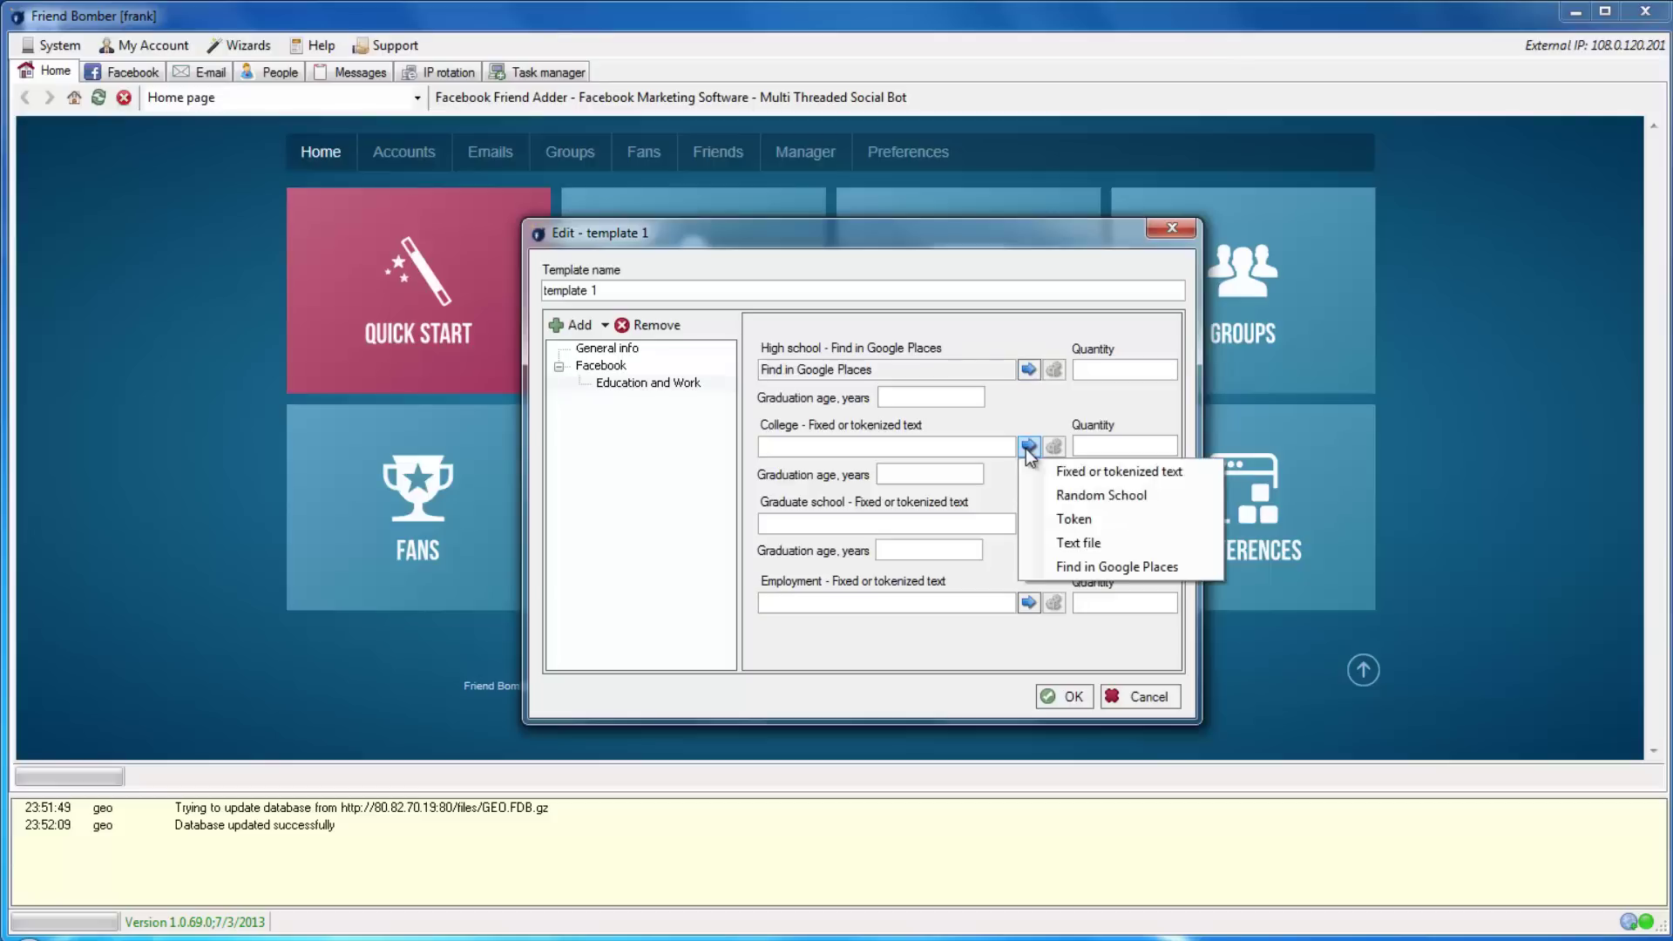
left_click(1075, 562)
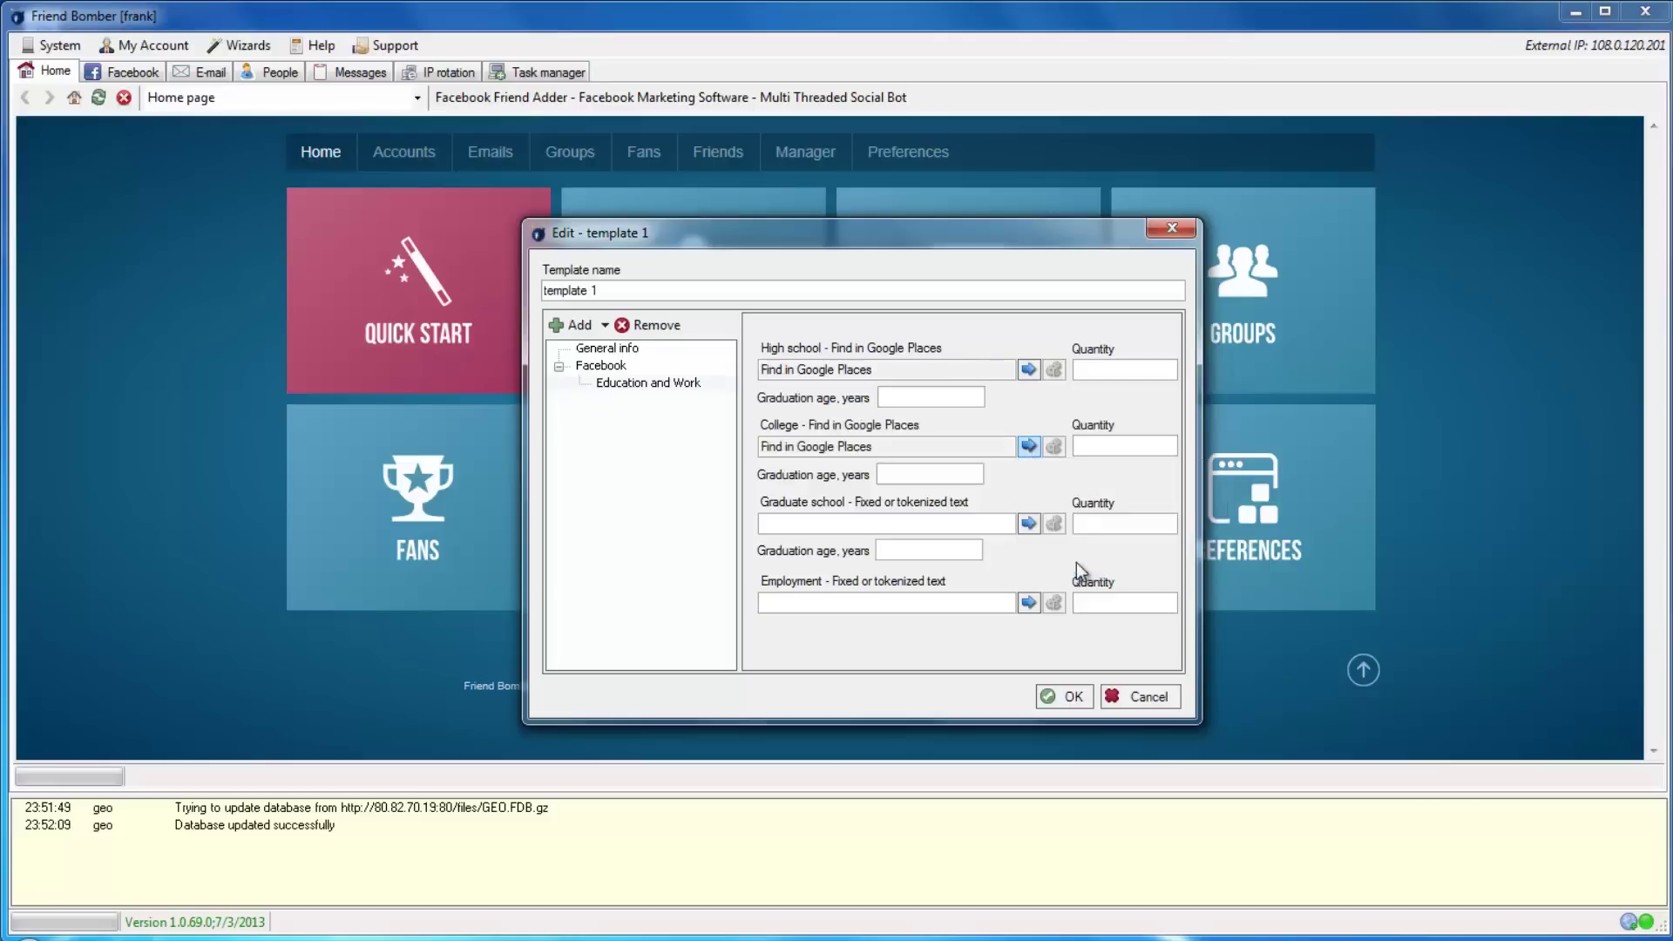
left_click(1028, 524)
left_click(1107, 640)
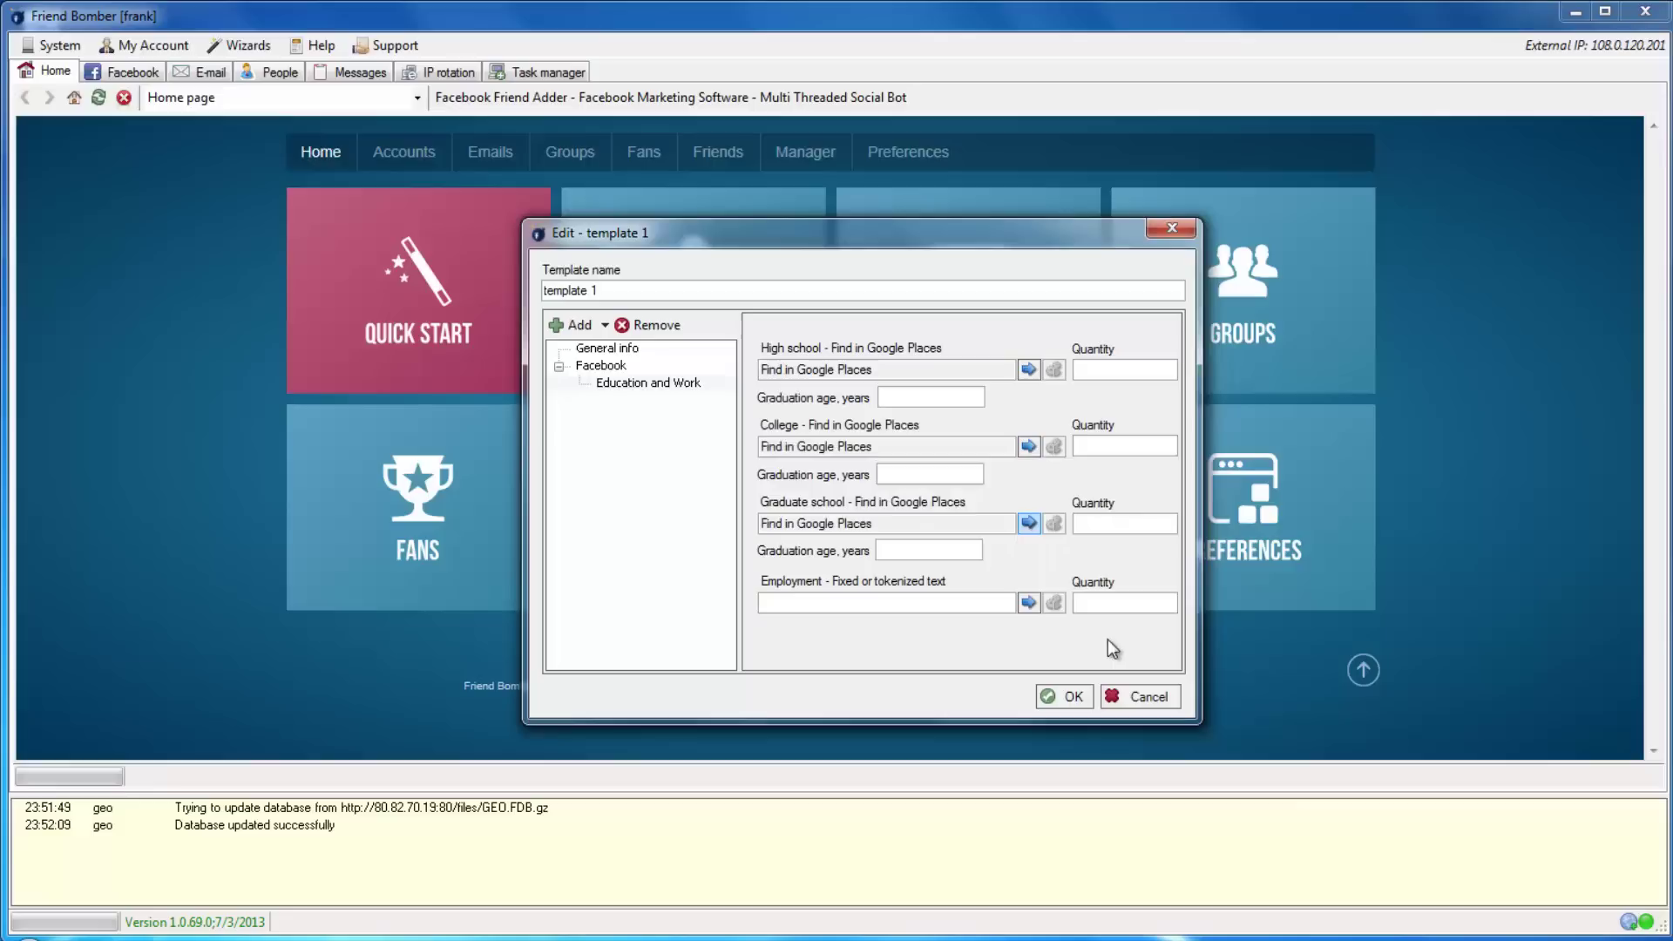
Step: Make Employment search Yellow Pages for 'assistant' near current city
left_click(1029, 602)
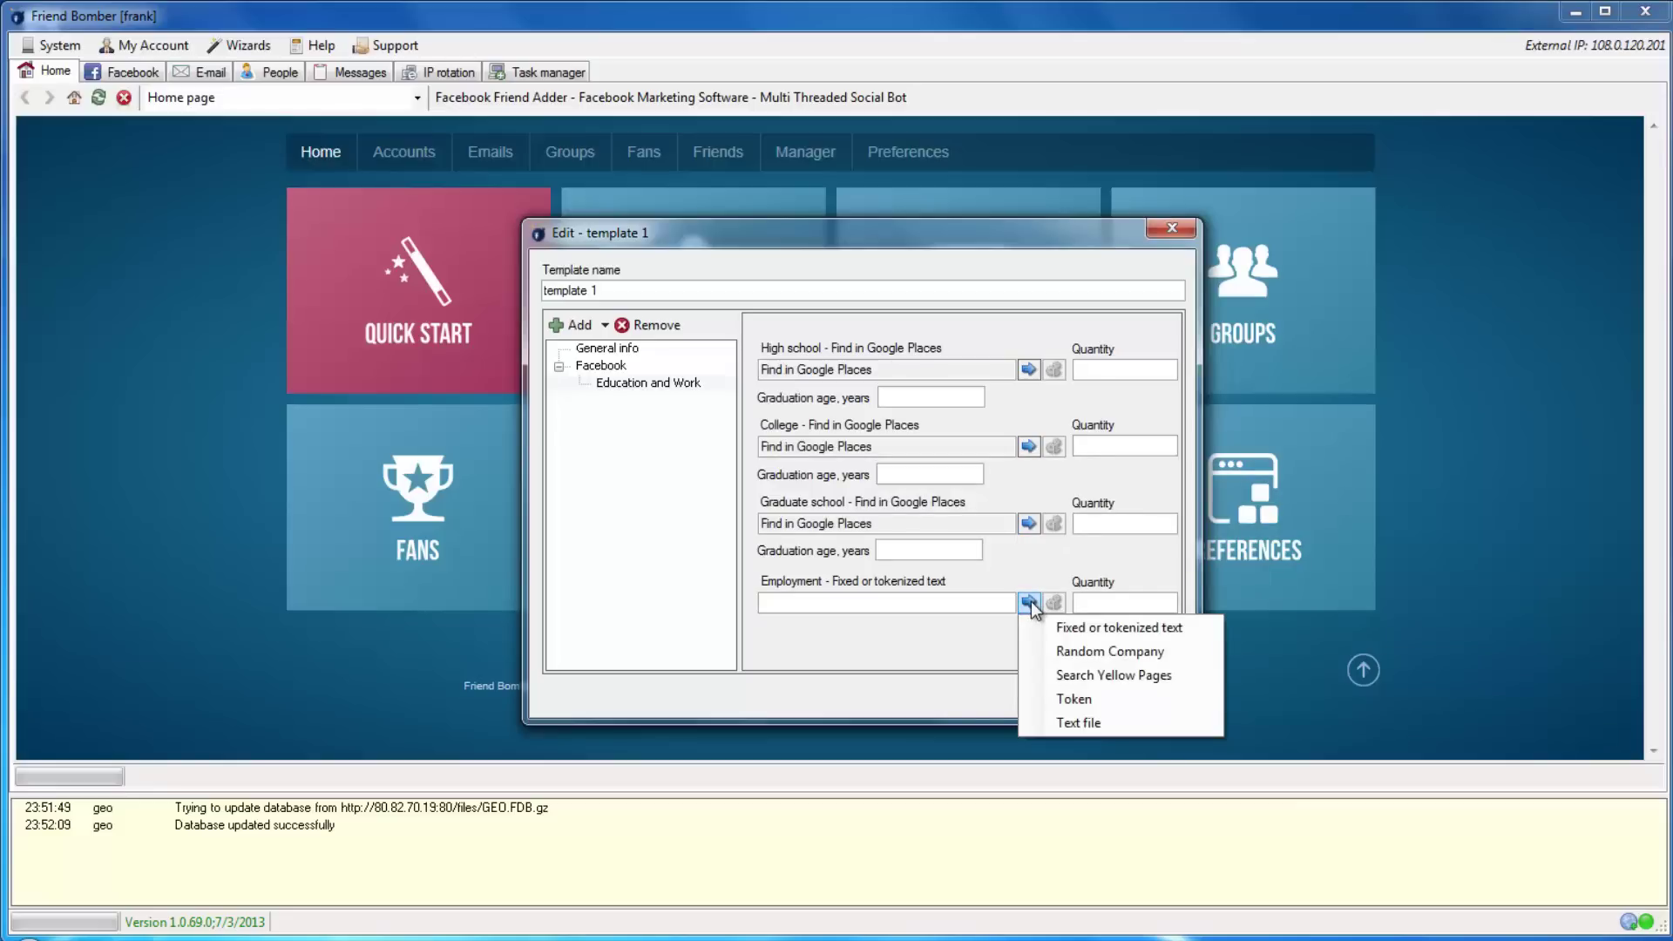
left_click(1111, 676)
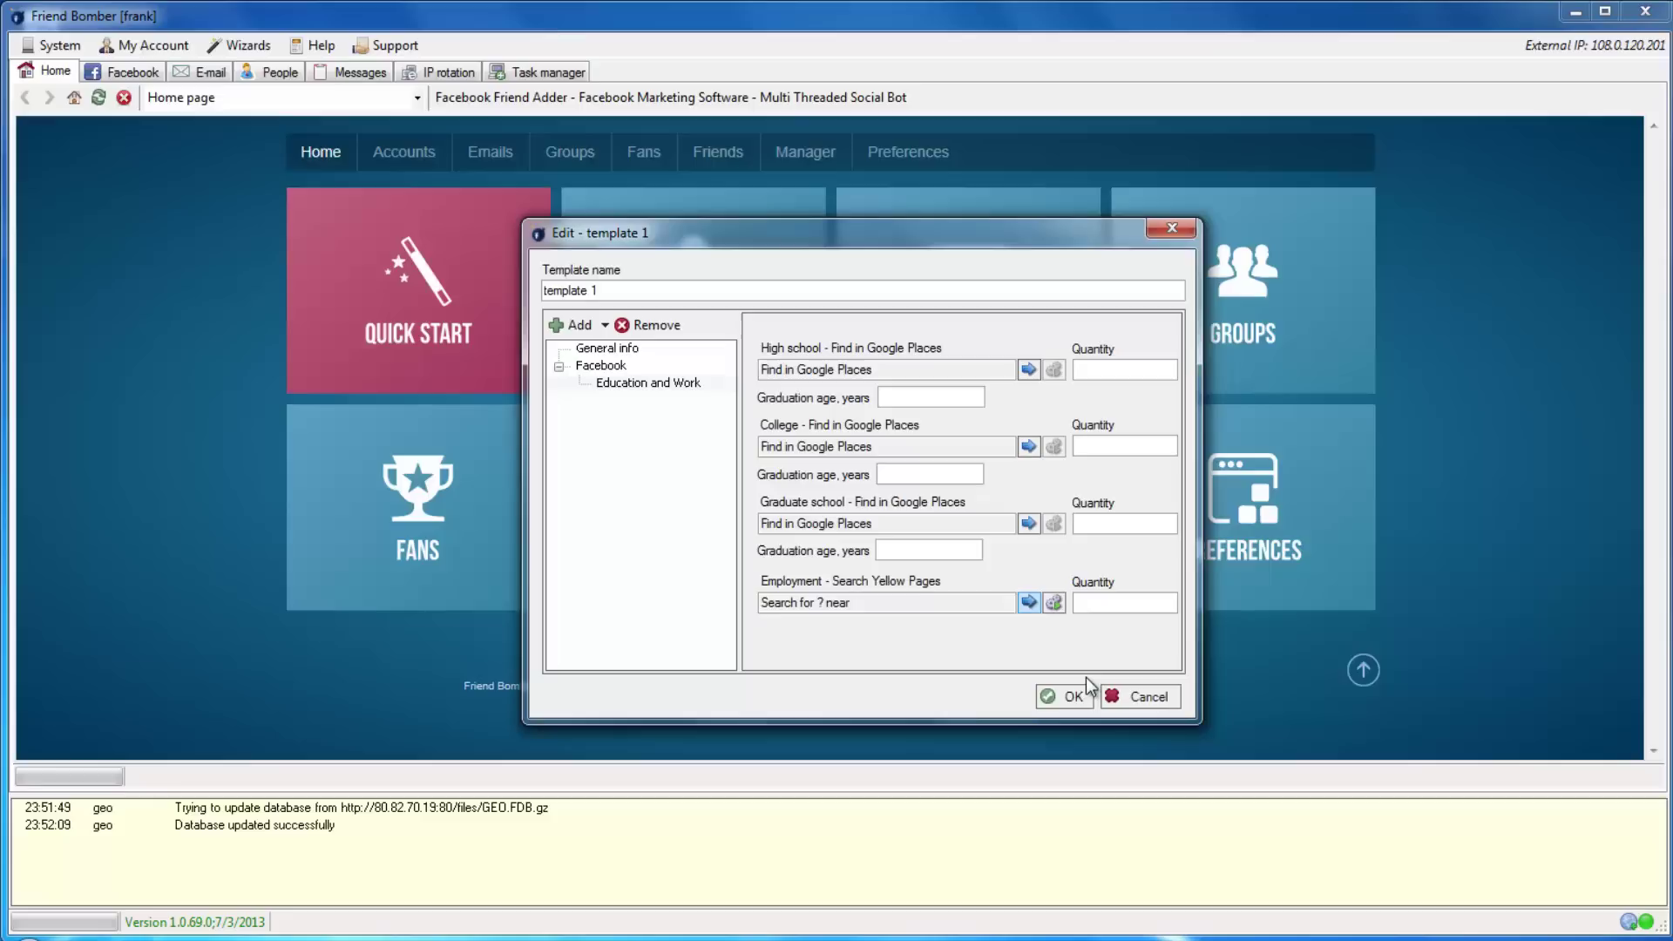
left_click(1054, 603)
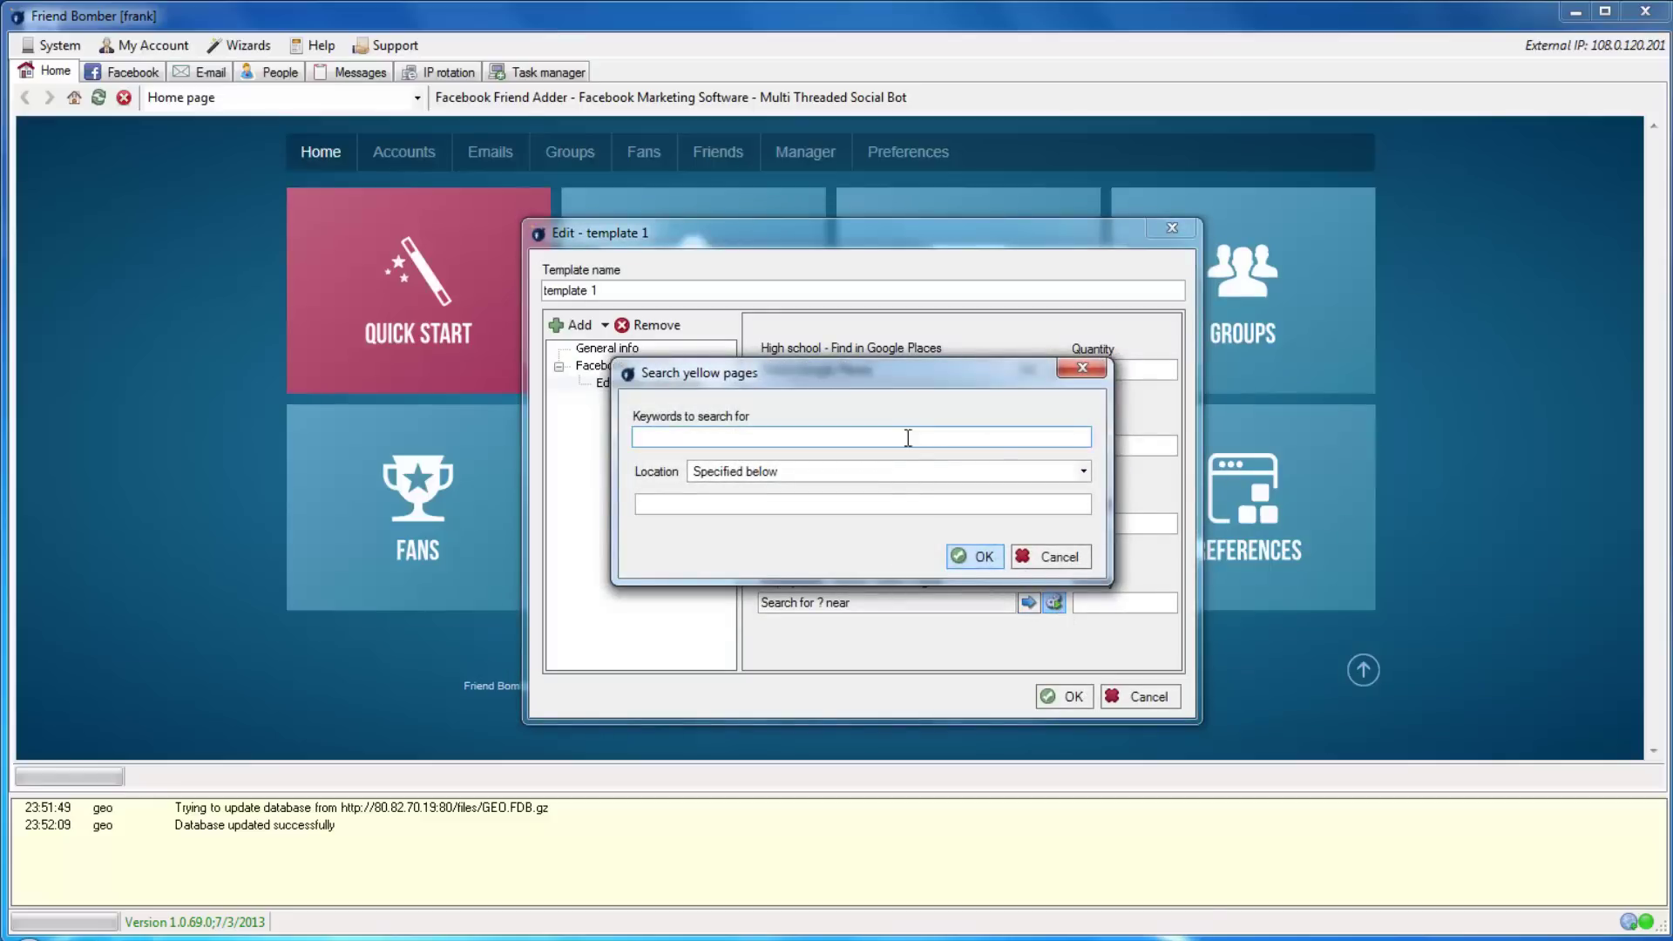
type("assistant")
left_click(922, 471)
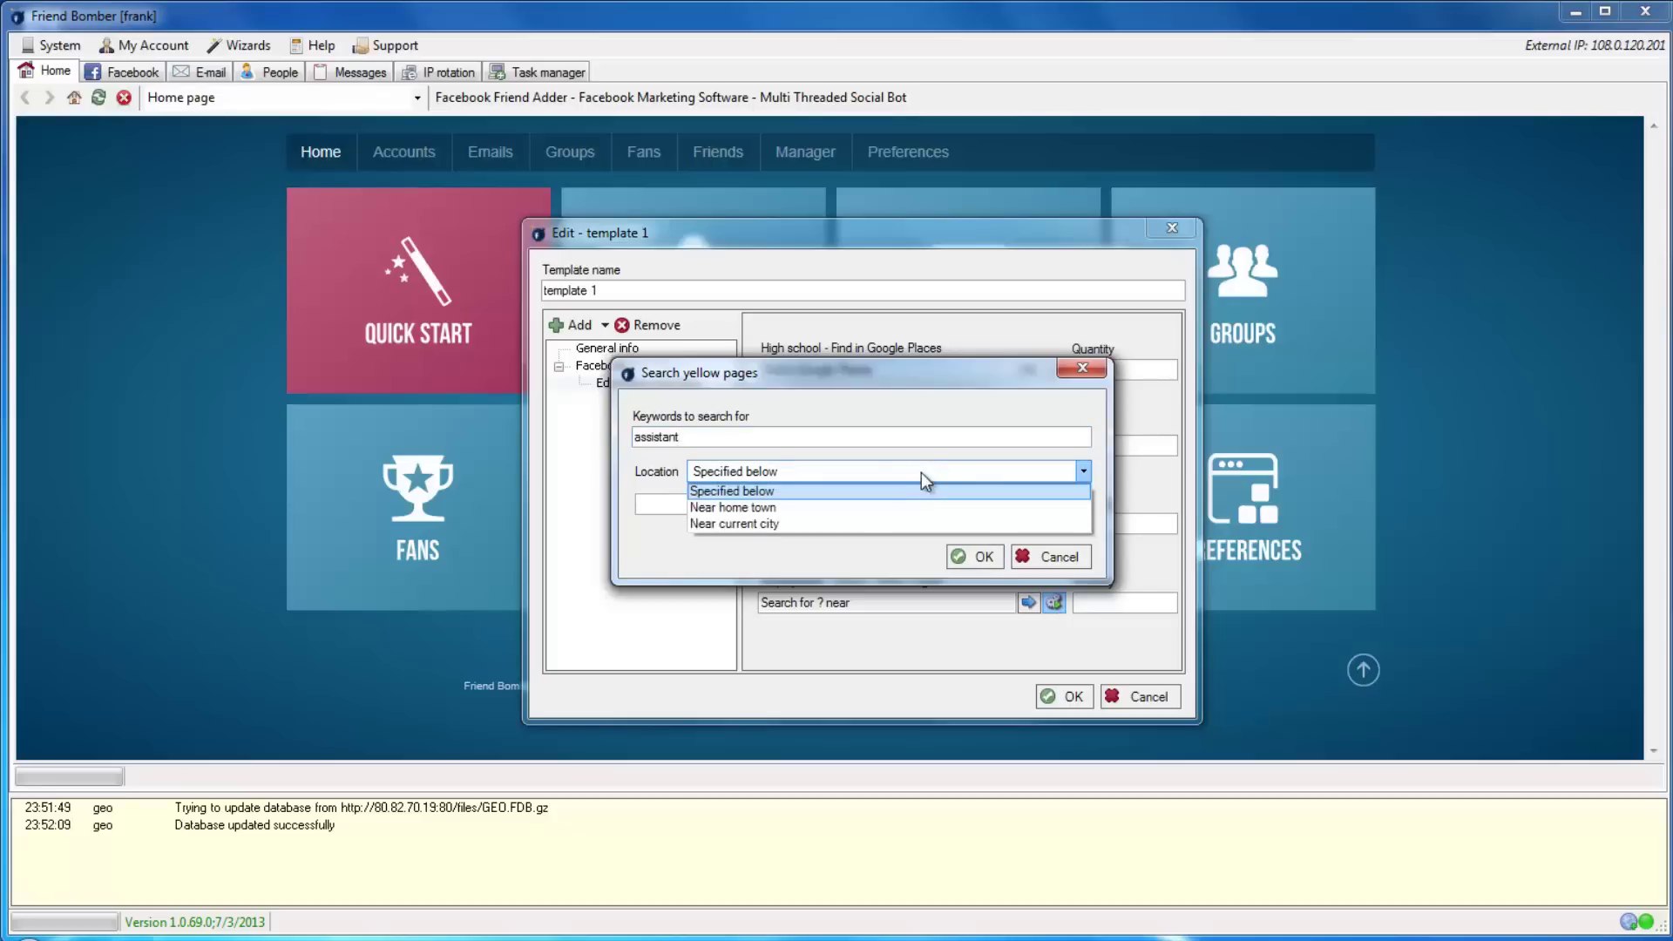
left_click(913, 522)
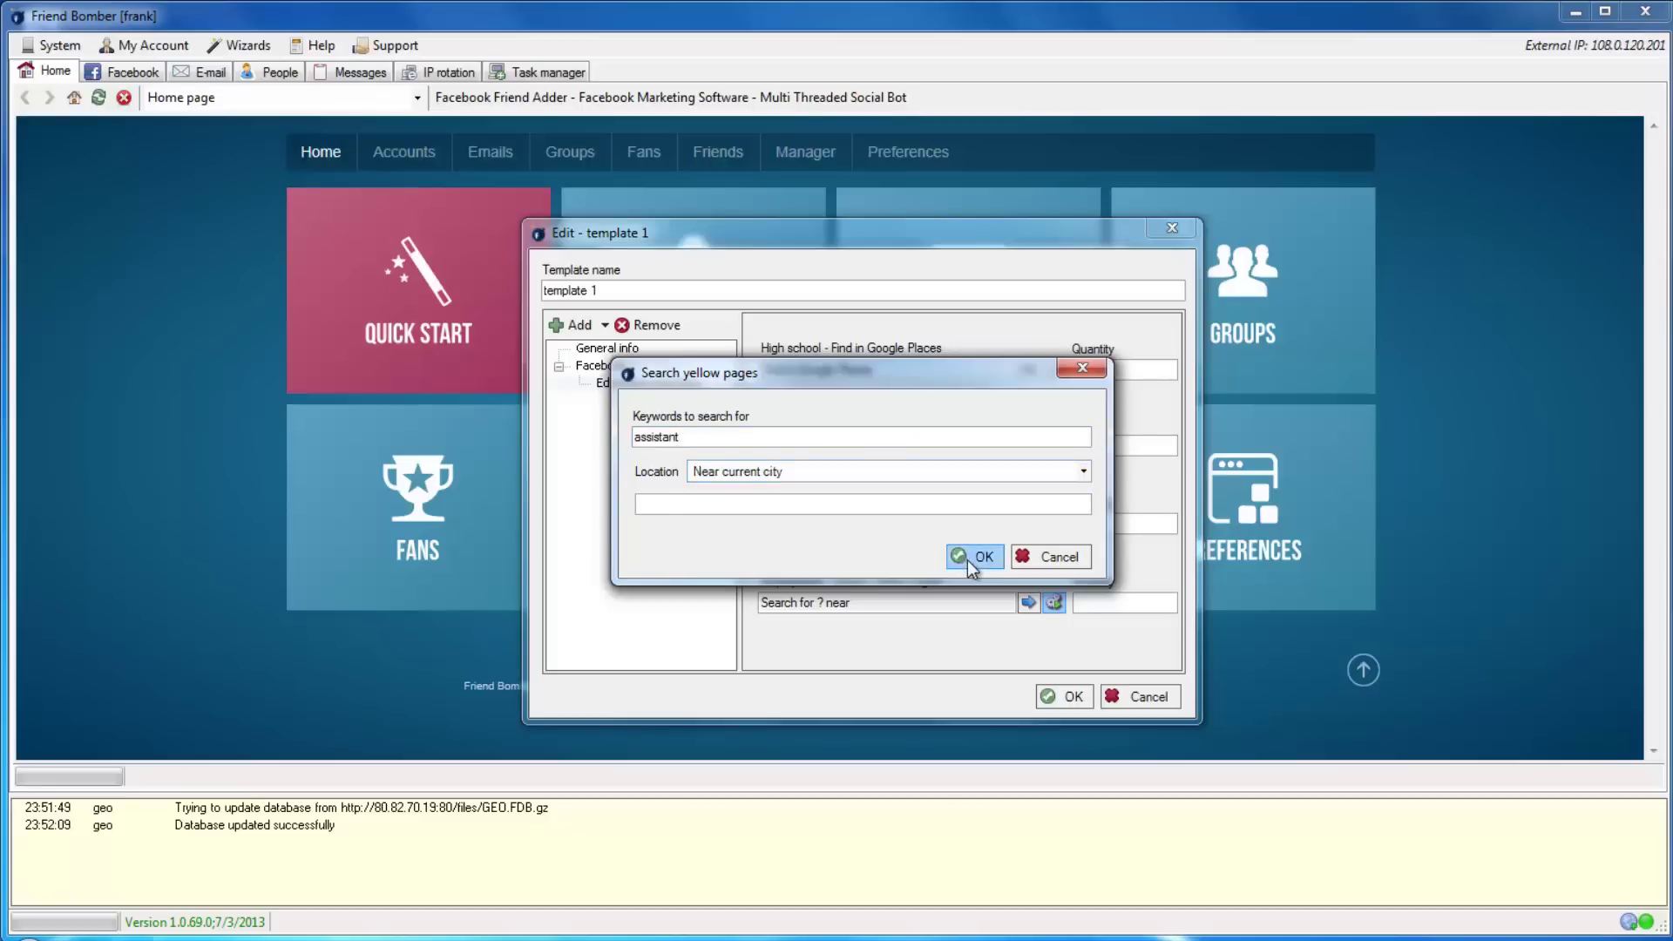
left_click(967, 559)
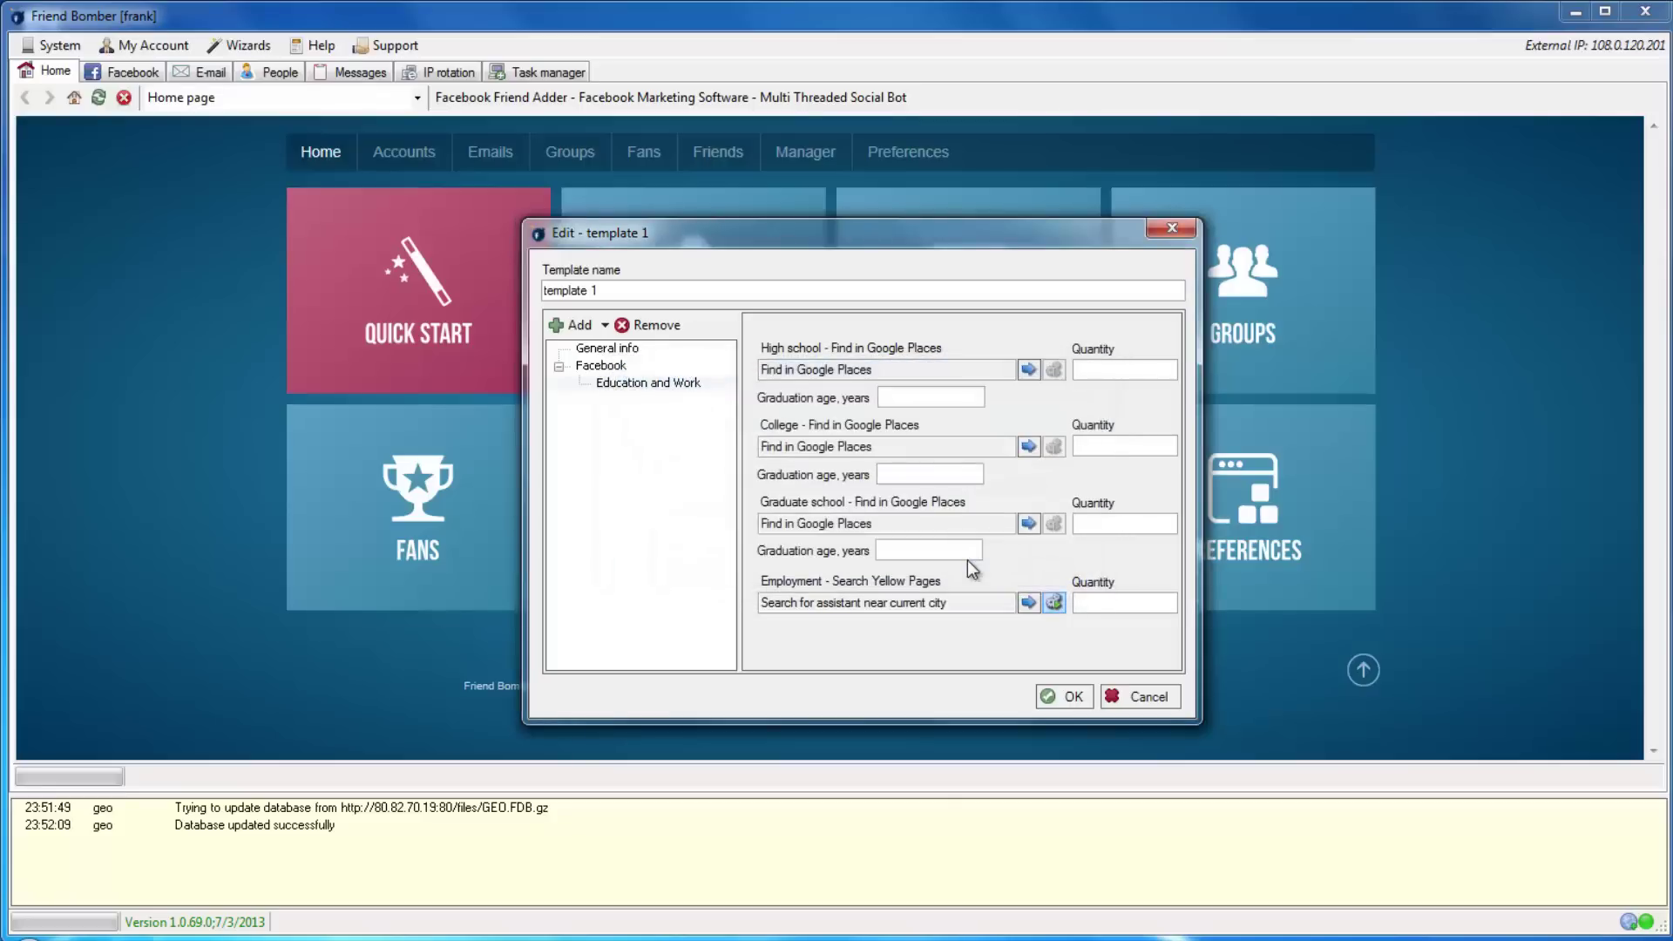
Step: Set the High school, College, Graduate school and Employment quantities to 1
left_click(1122, 370)
type("1")
left_click(1123, 445)
type("1")
left_click(1118, 522)
type("1")
left_click(1121, 602)
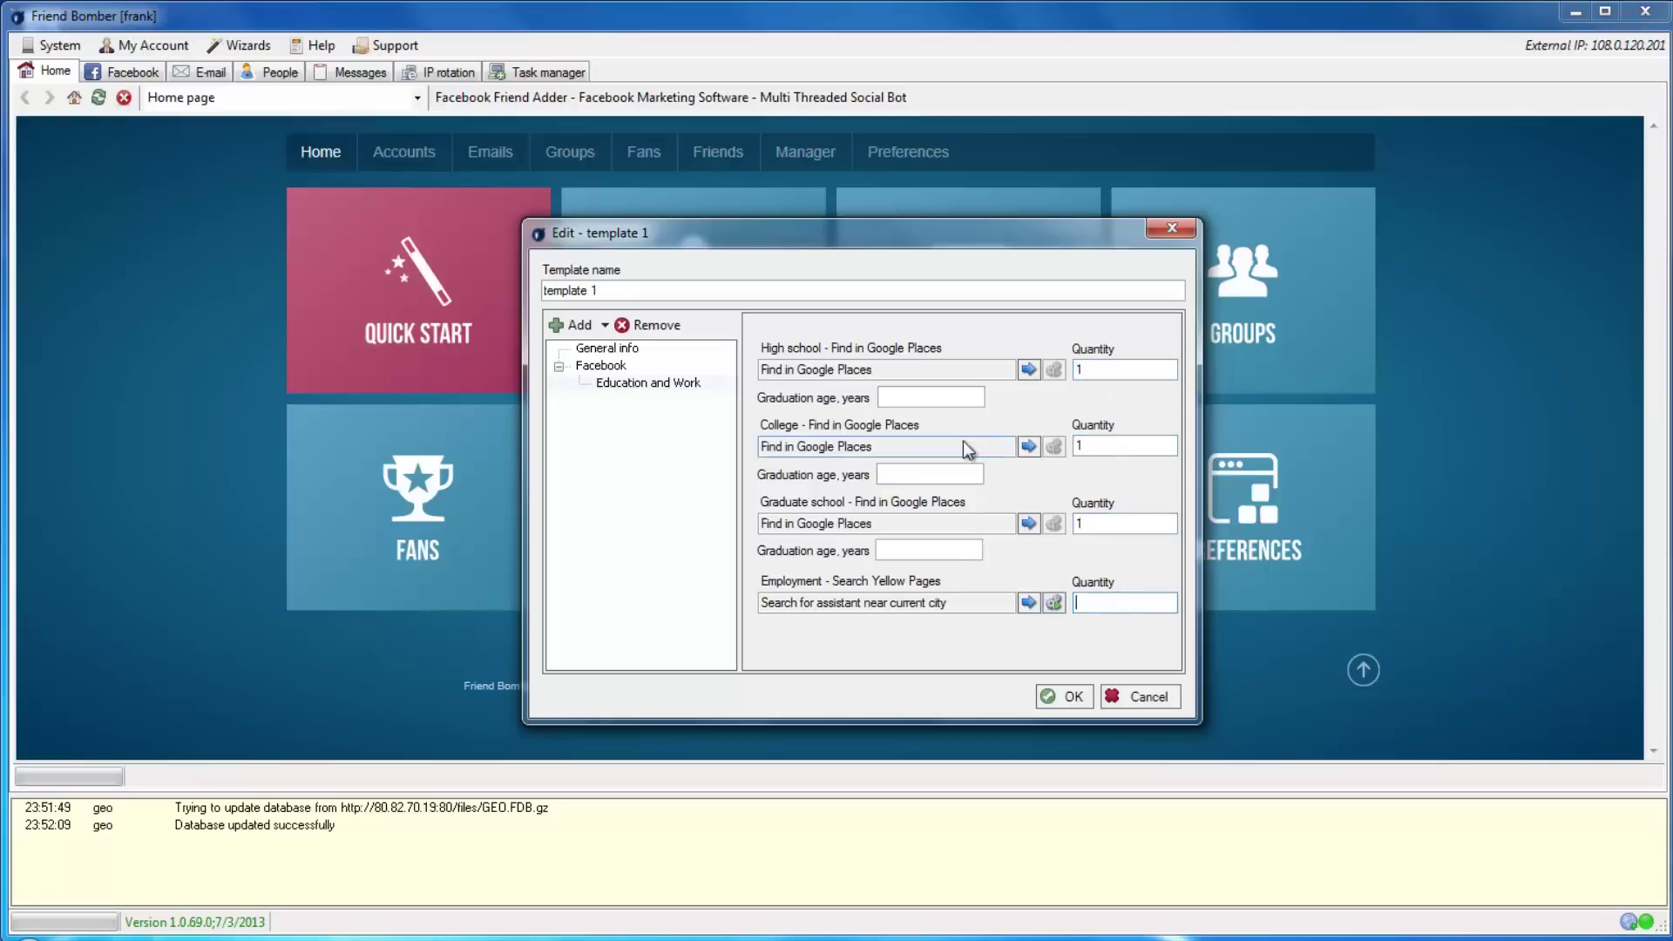
type("1")
Step: Enter graduation ages 18, 22 and 25 for high school, college and graduate school
left_click(938, 399)
type("1")
type("8")
left_click(927, 474)
type("22")
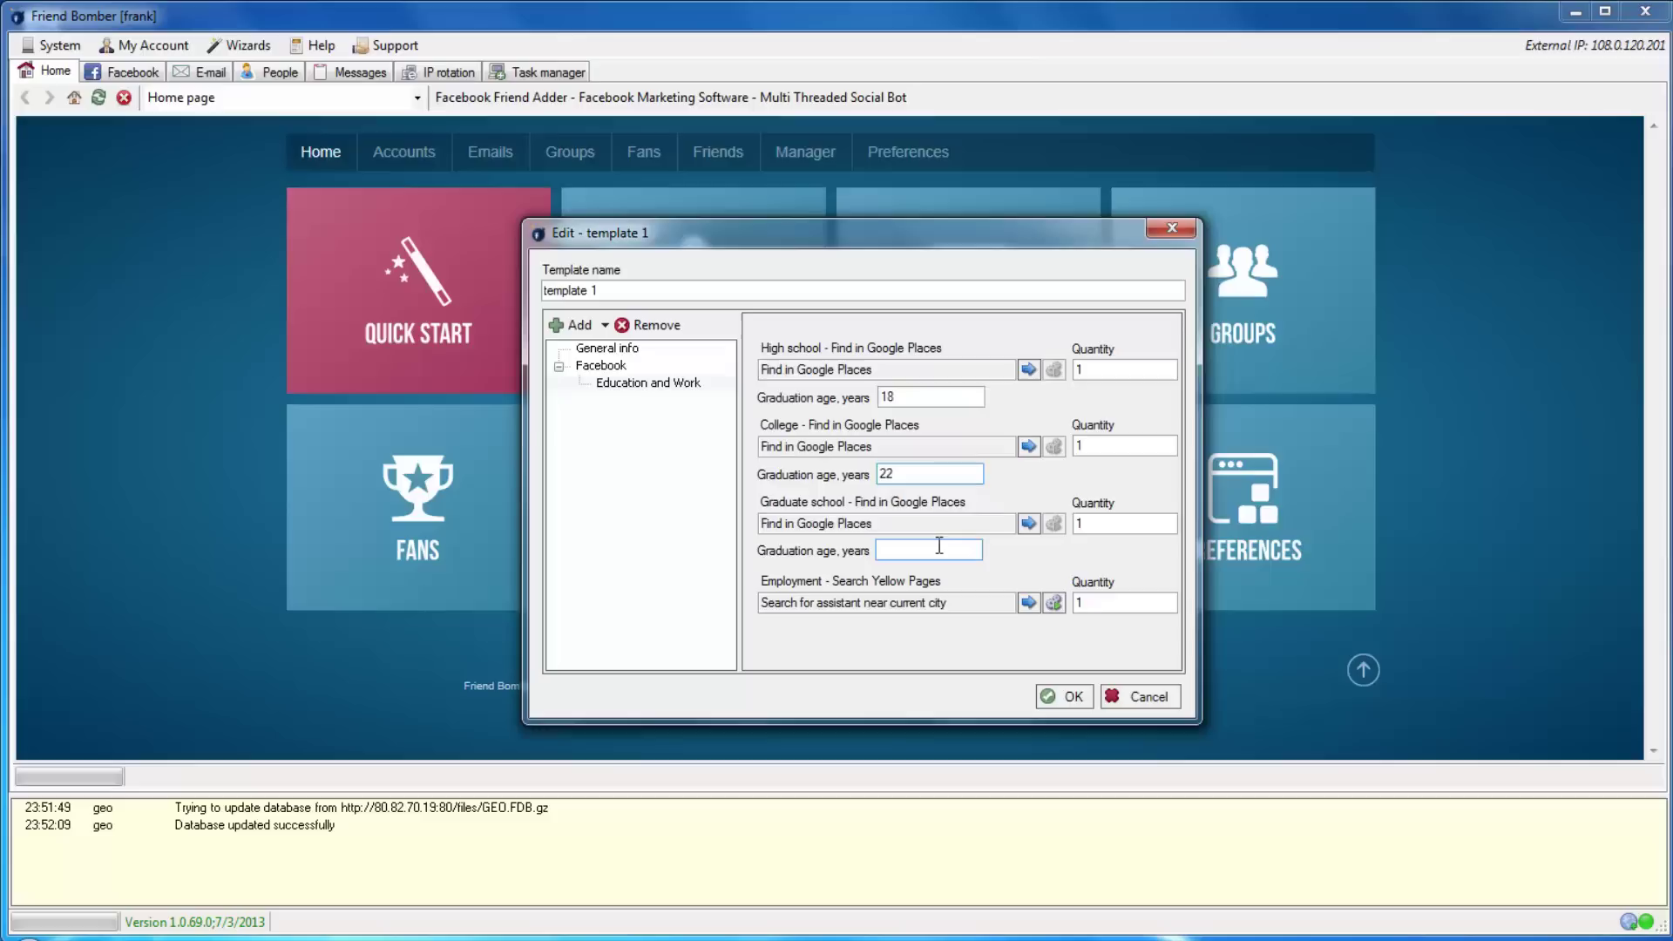
left_click(939, 547)
type("25")
Step: Add a Beliefs section and keep Religion and its description as fixed or tokenized text
left_click(605, 327)
left_click(606, 348)
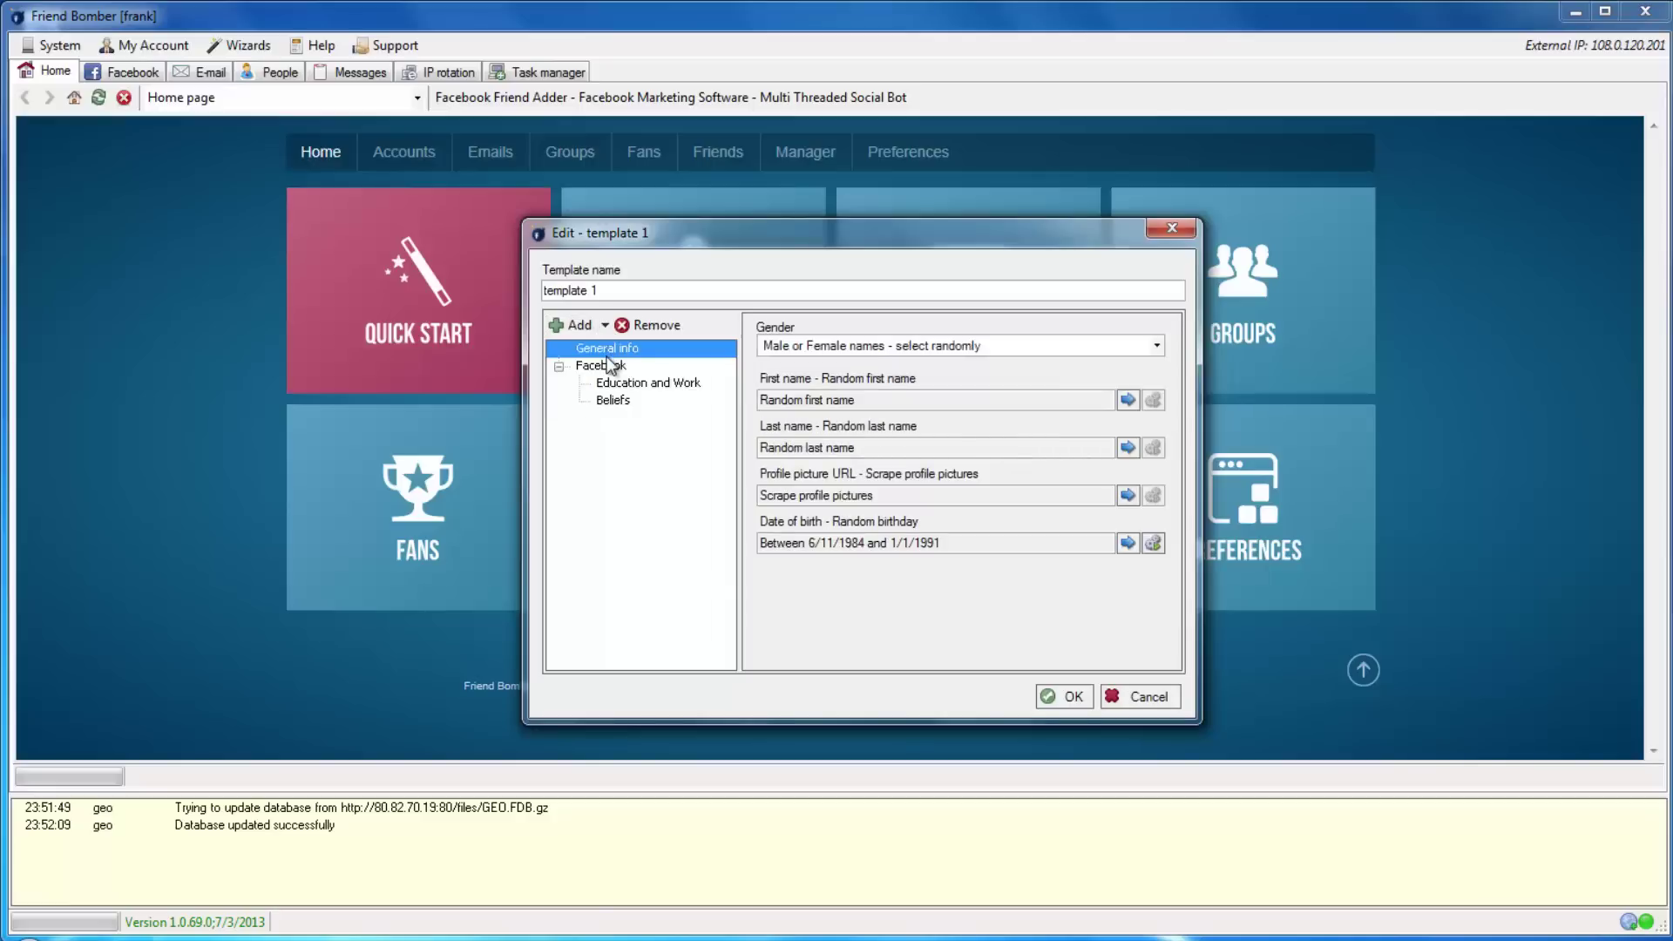
left_click(609, 399)
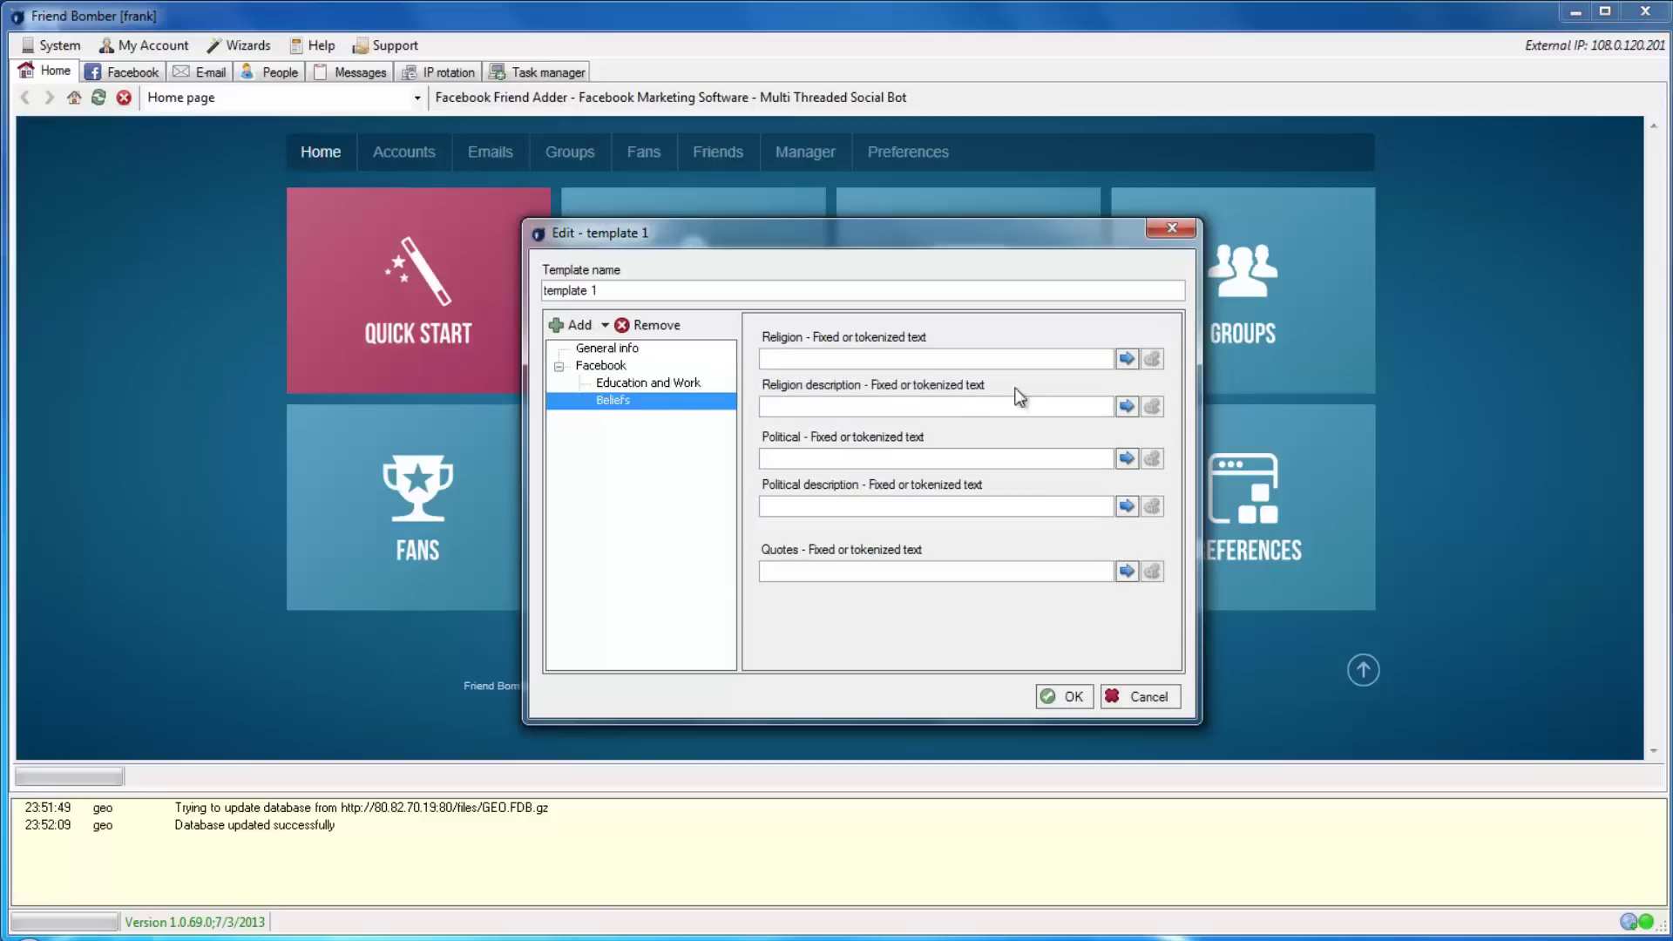
left_click(1127, 359)
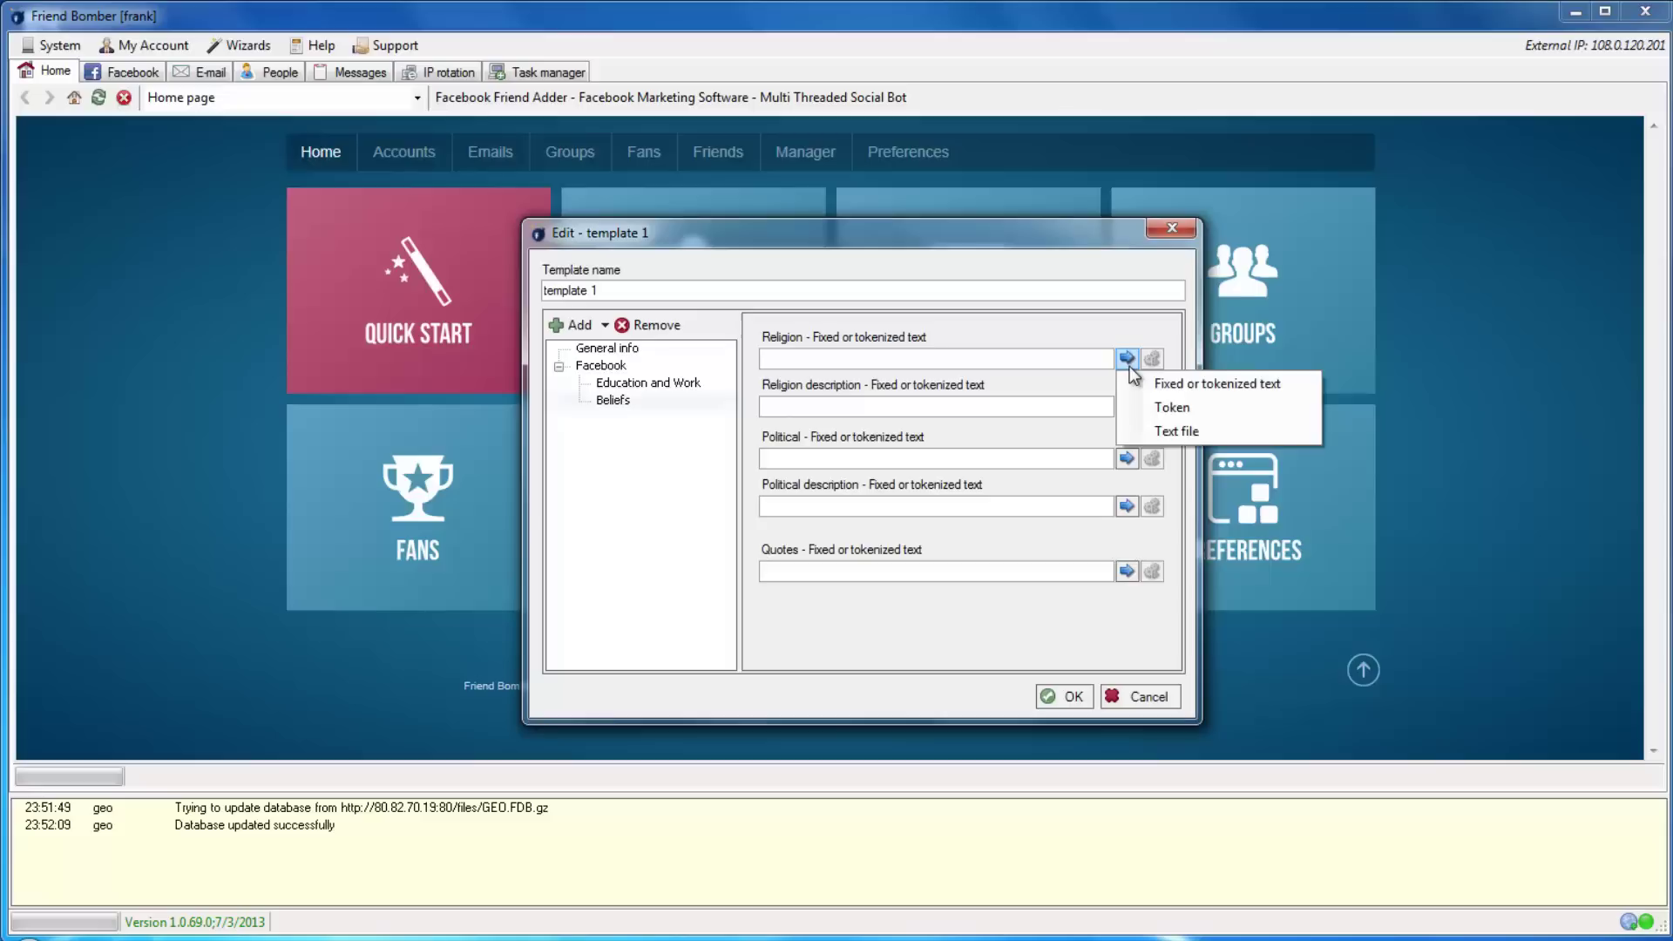
left_click(1153, 386)
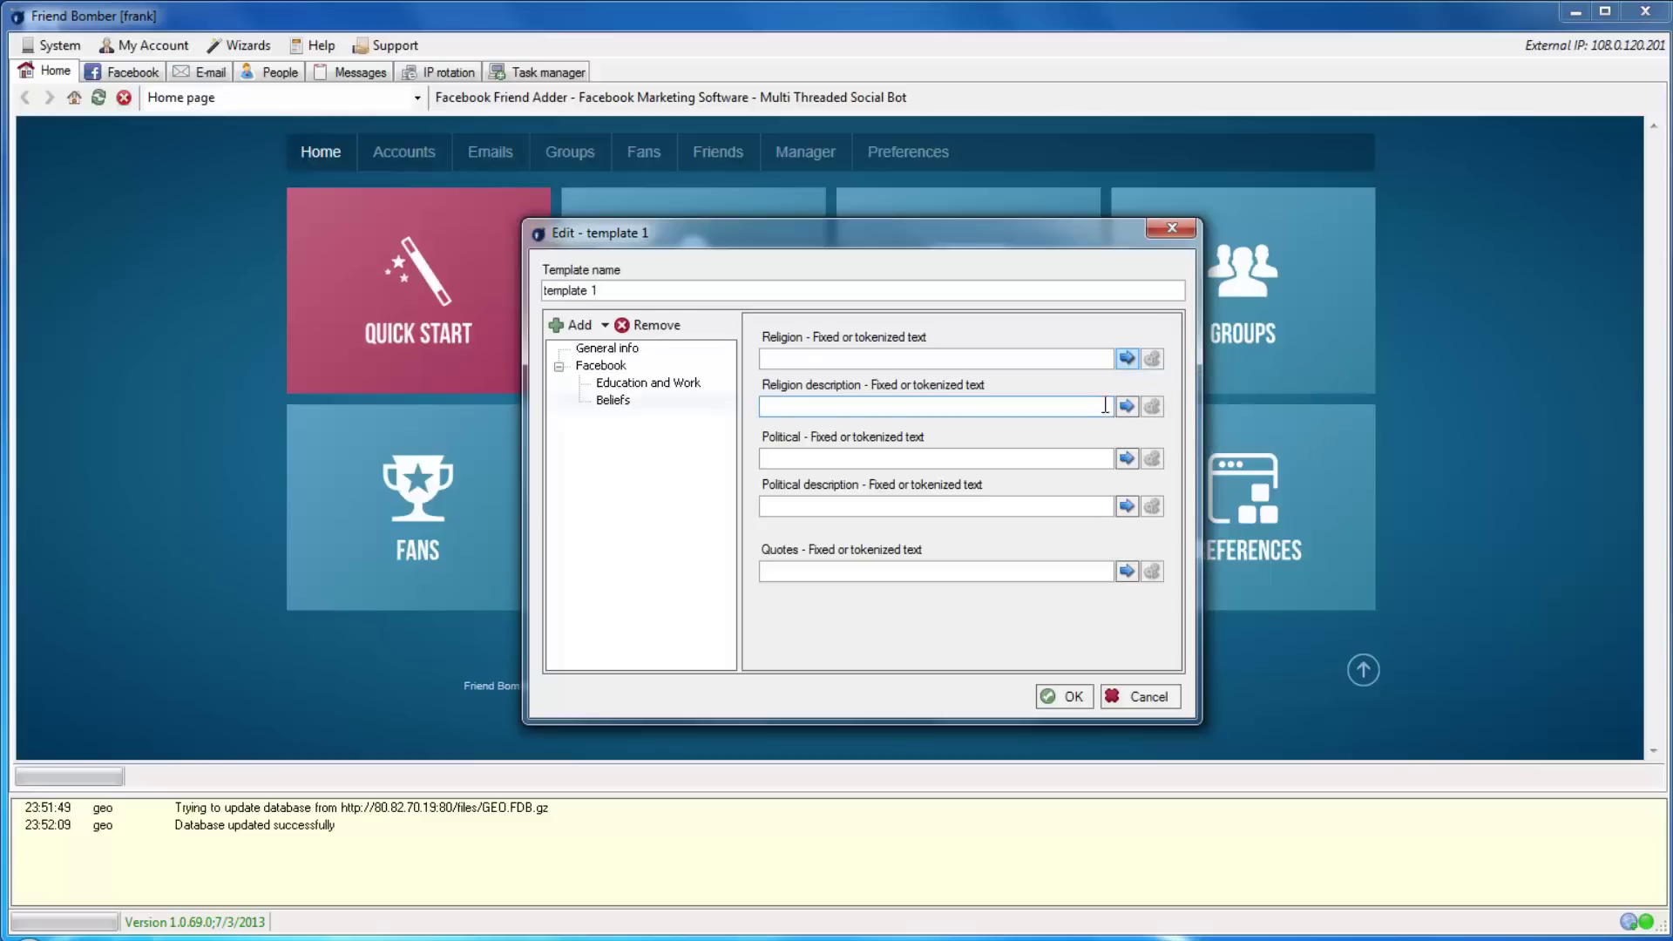
left_click(1127, 406)
left_click(1136, 427)
Step: Keep Political, its description and Quotes as fixed or tokenized text
left_click(1128, 458)
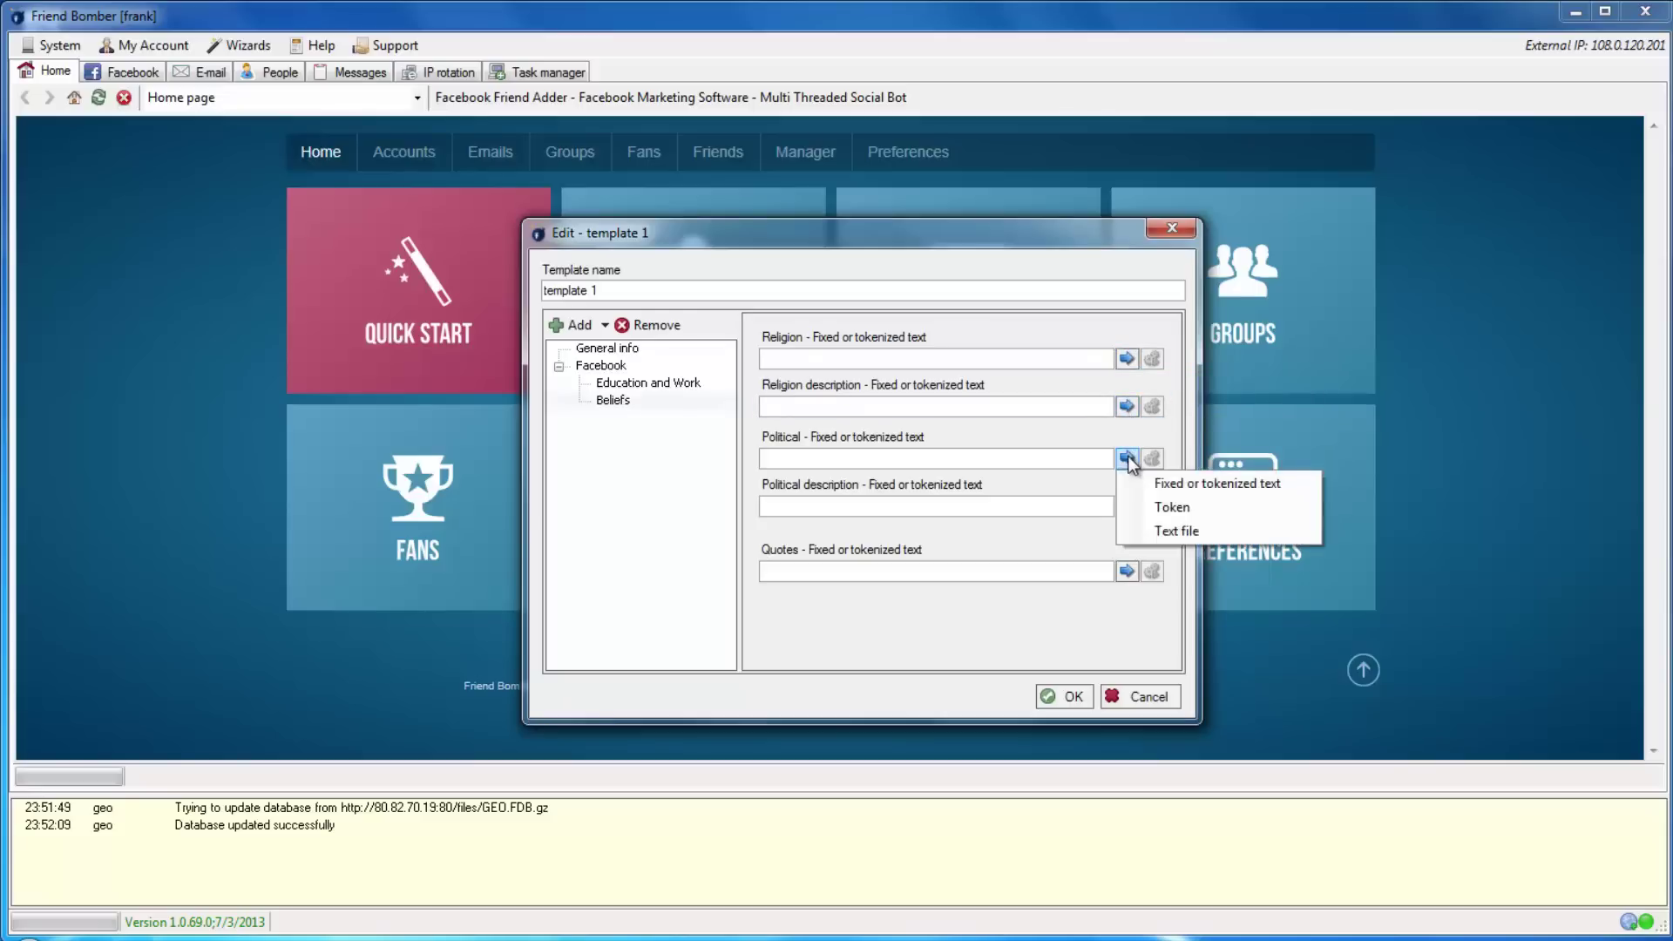
left_click(1127, 458)
left_click(1127, 506)
left_click(1162, 529)
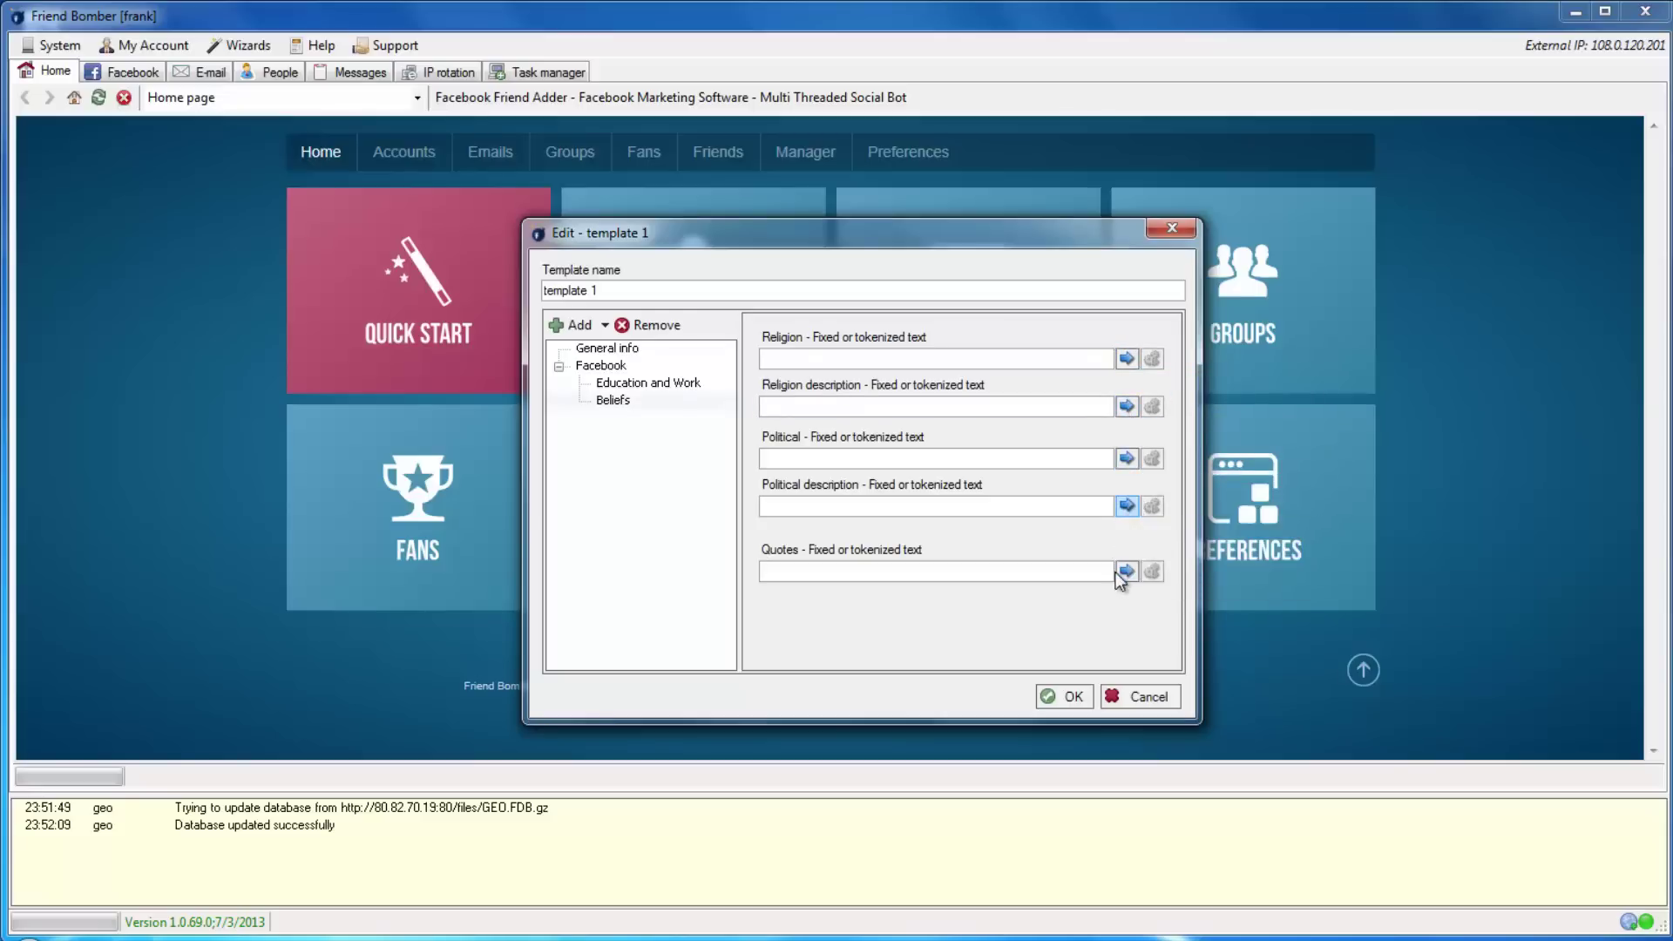
left_click(1119, 572)
left_click(1148, 594)
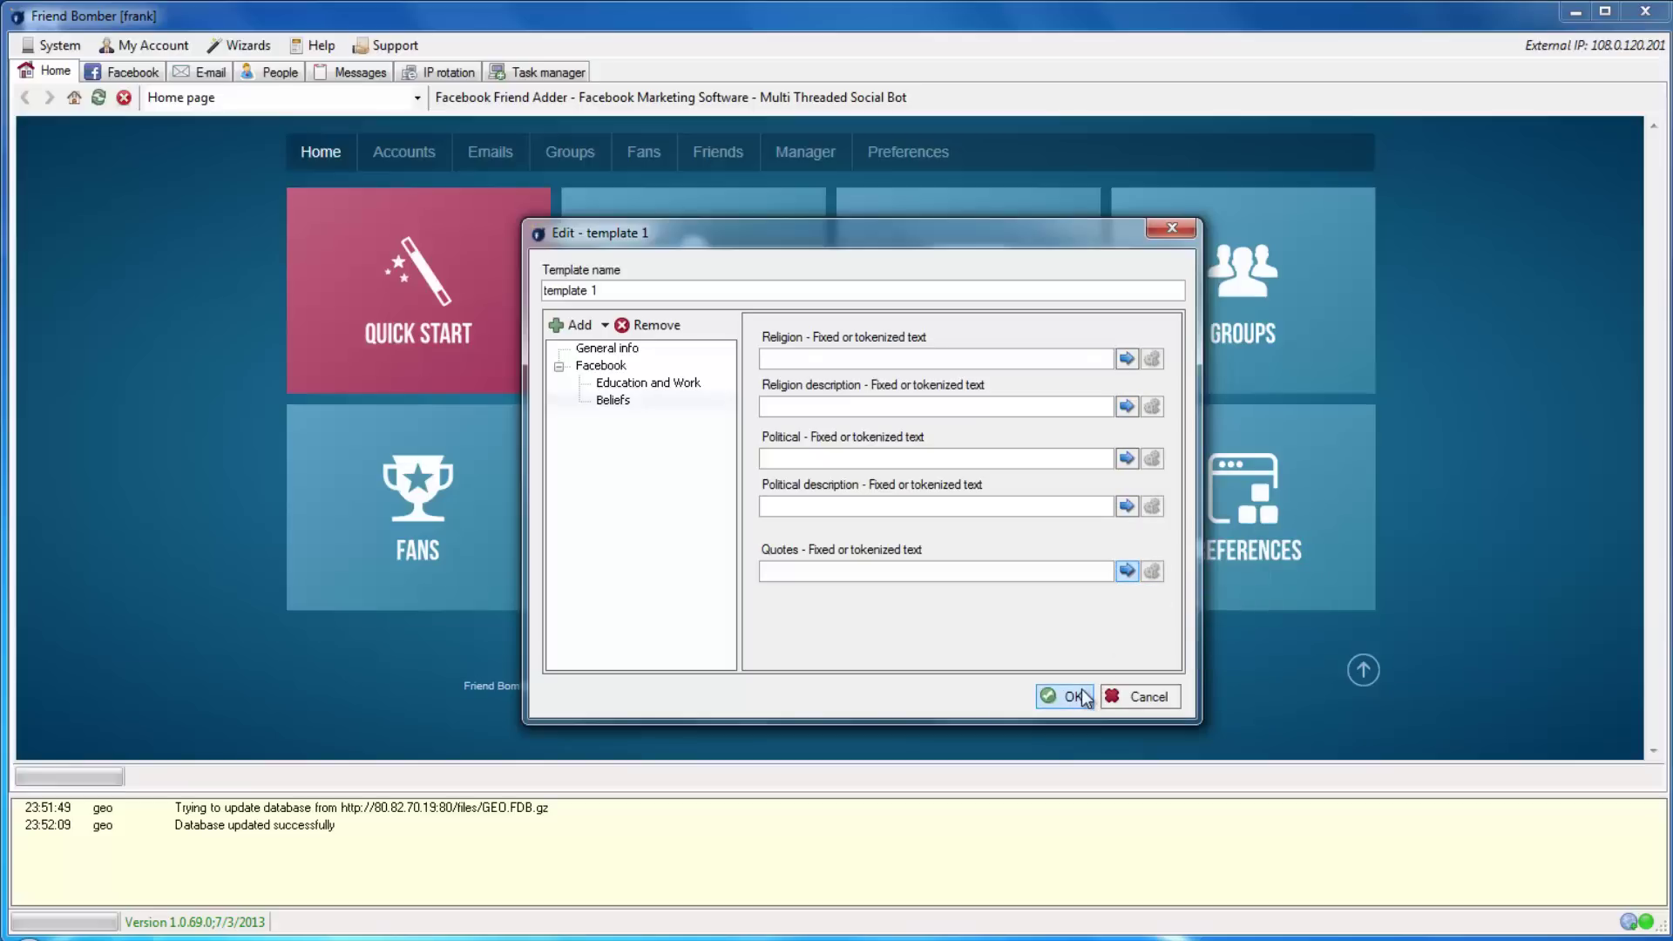
Step: Add a Likes and Interests section; load the Sports Female Token and Music Tokens text files
left_click(603, 325)
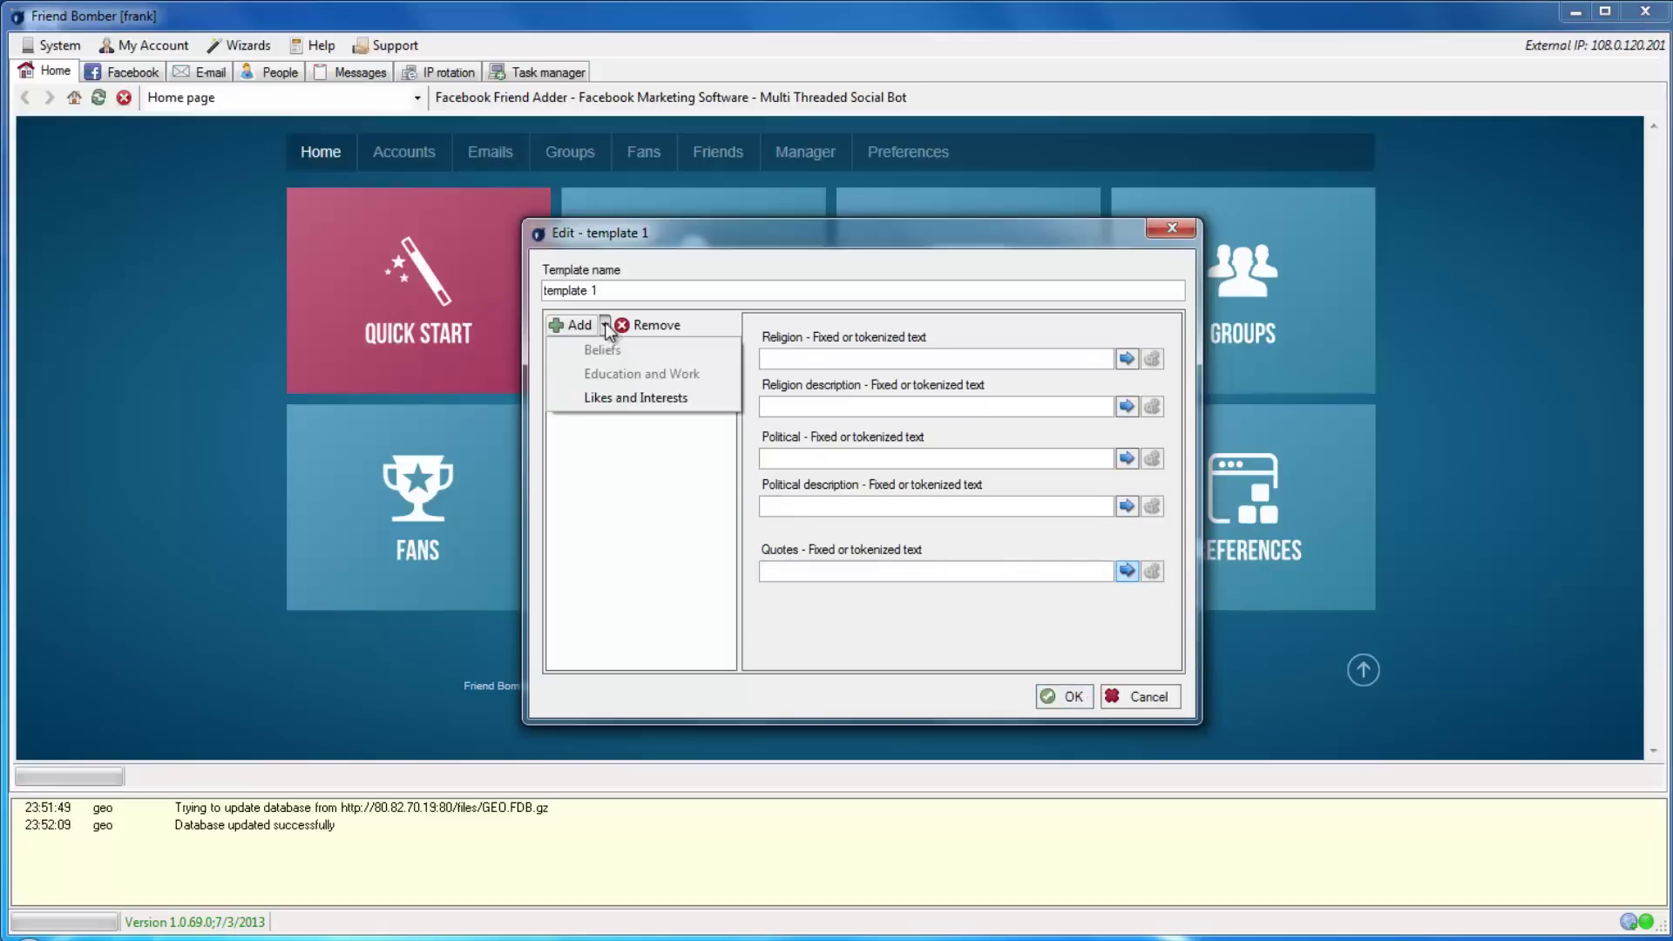
left_click(624, 399)
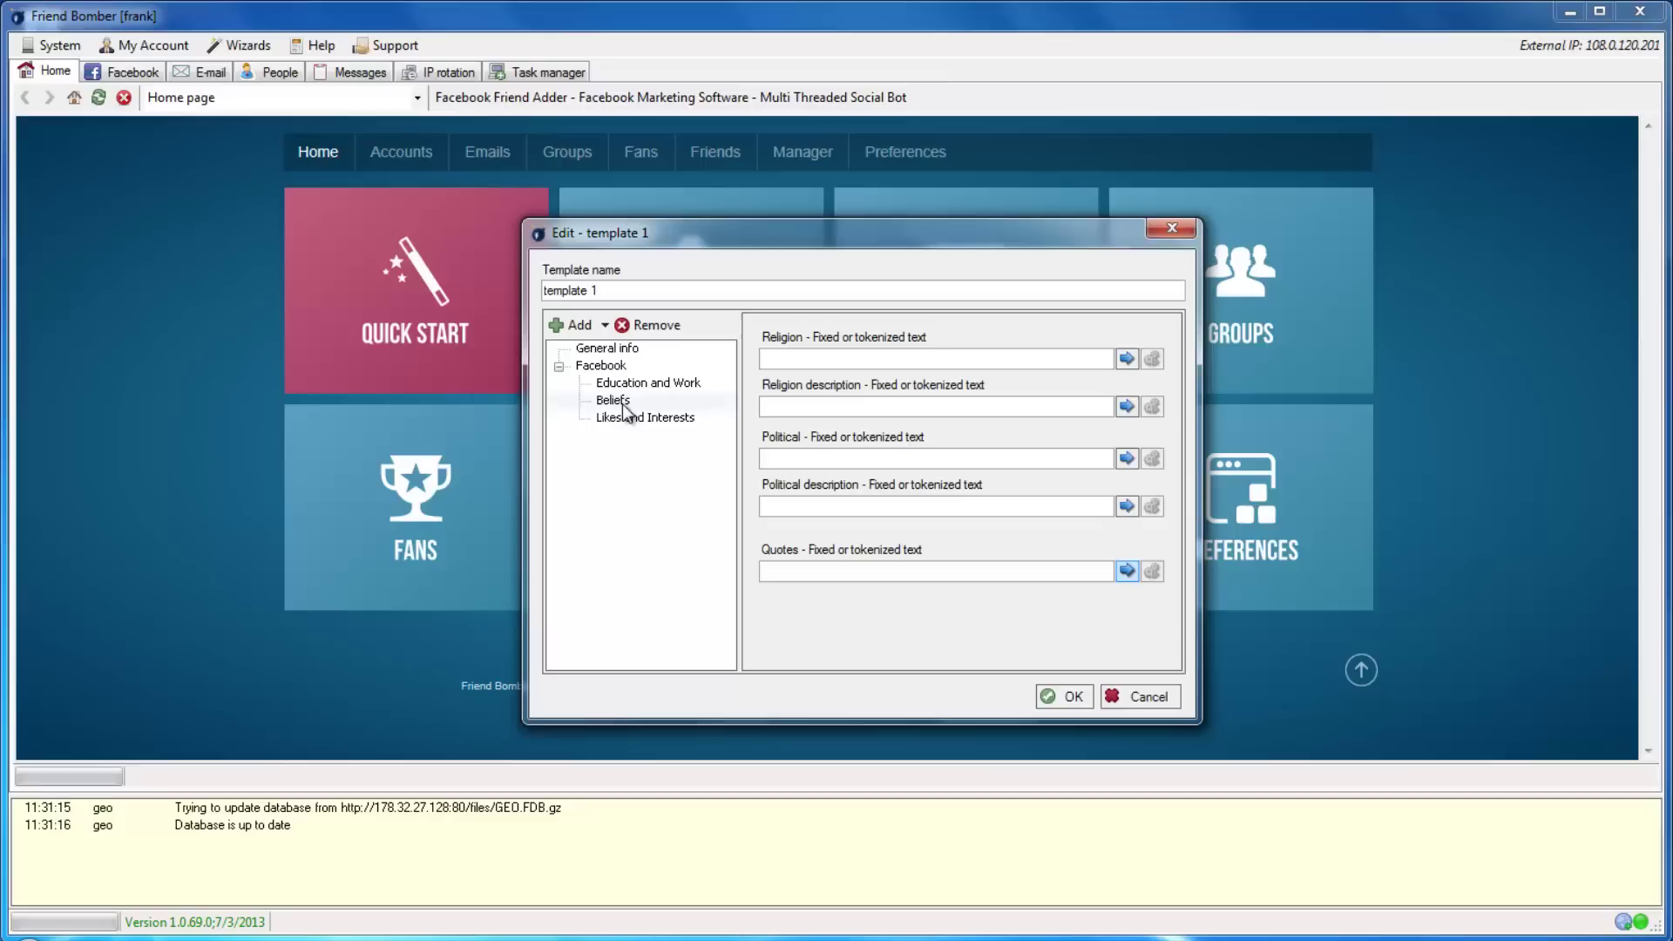
left_click(633, 420)
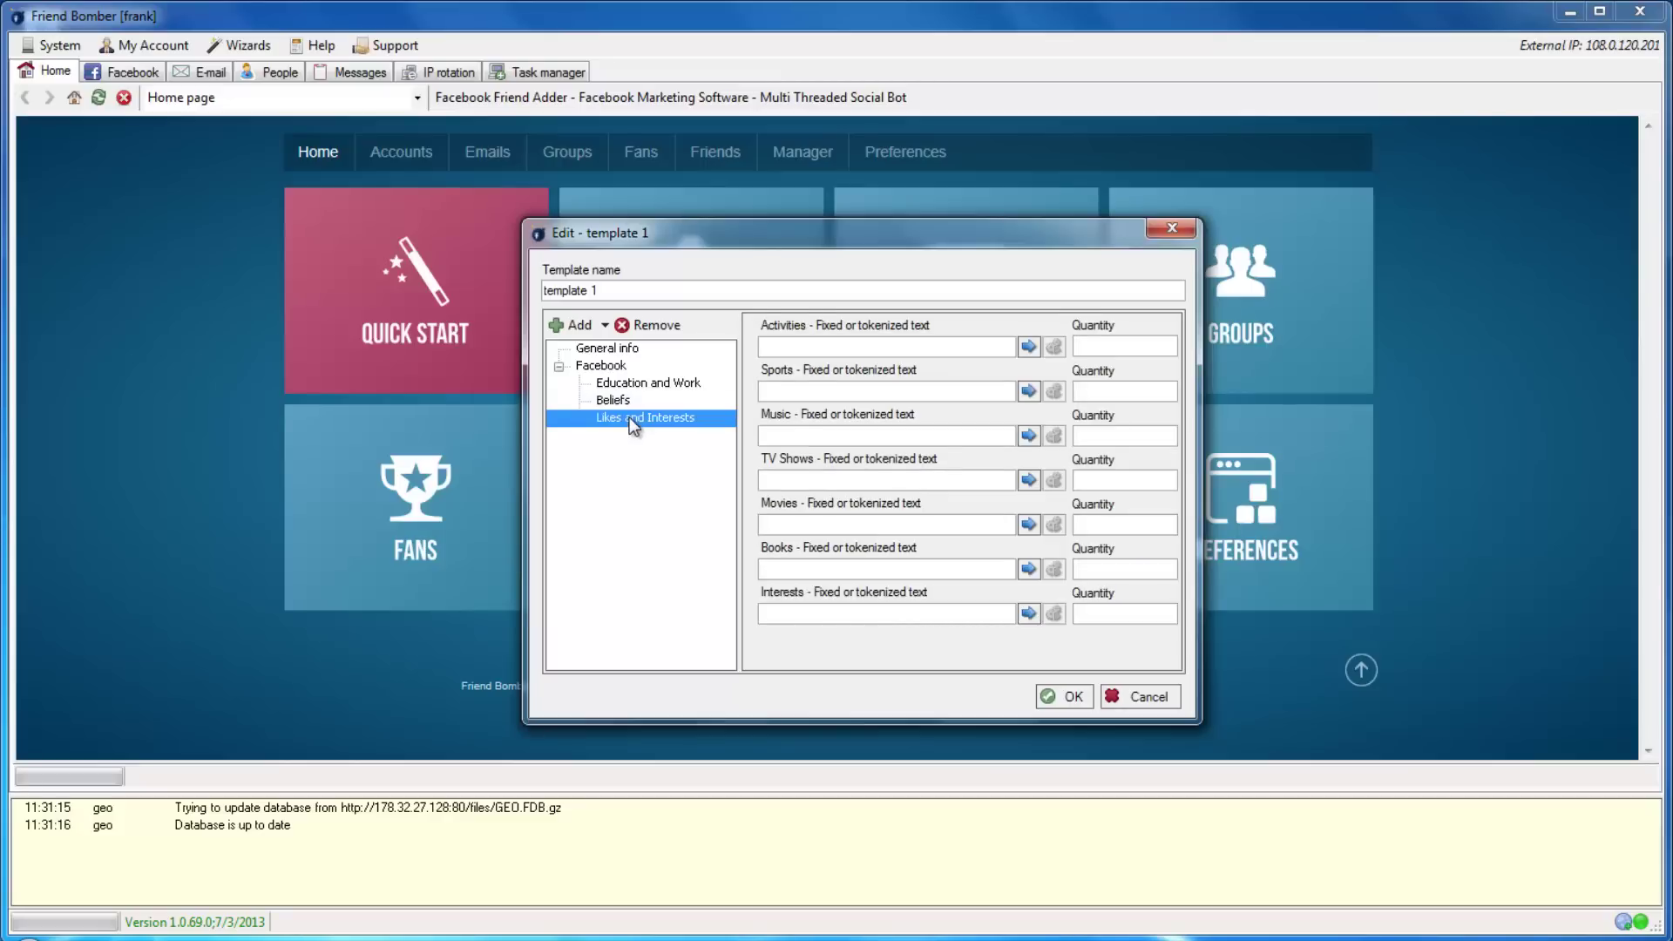
left_click(1029, 391)
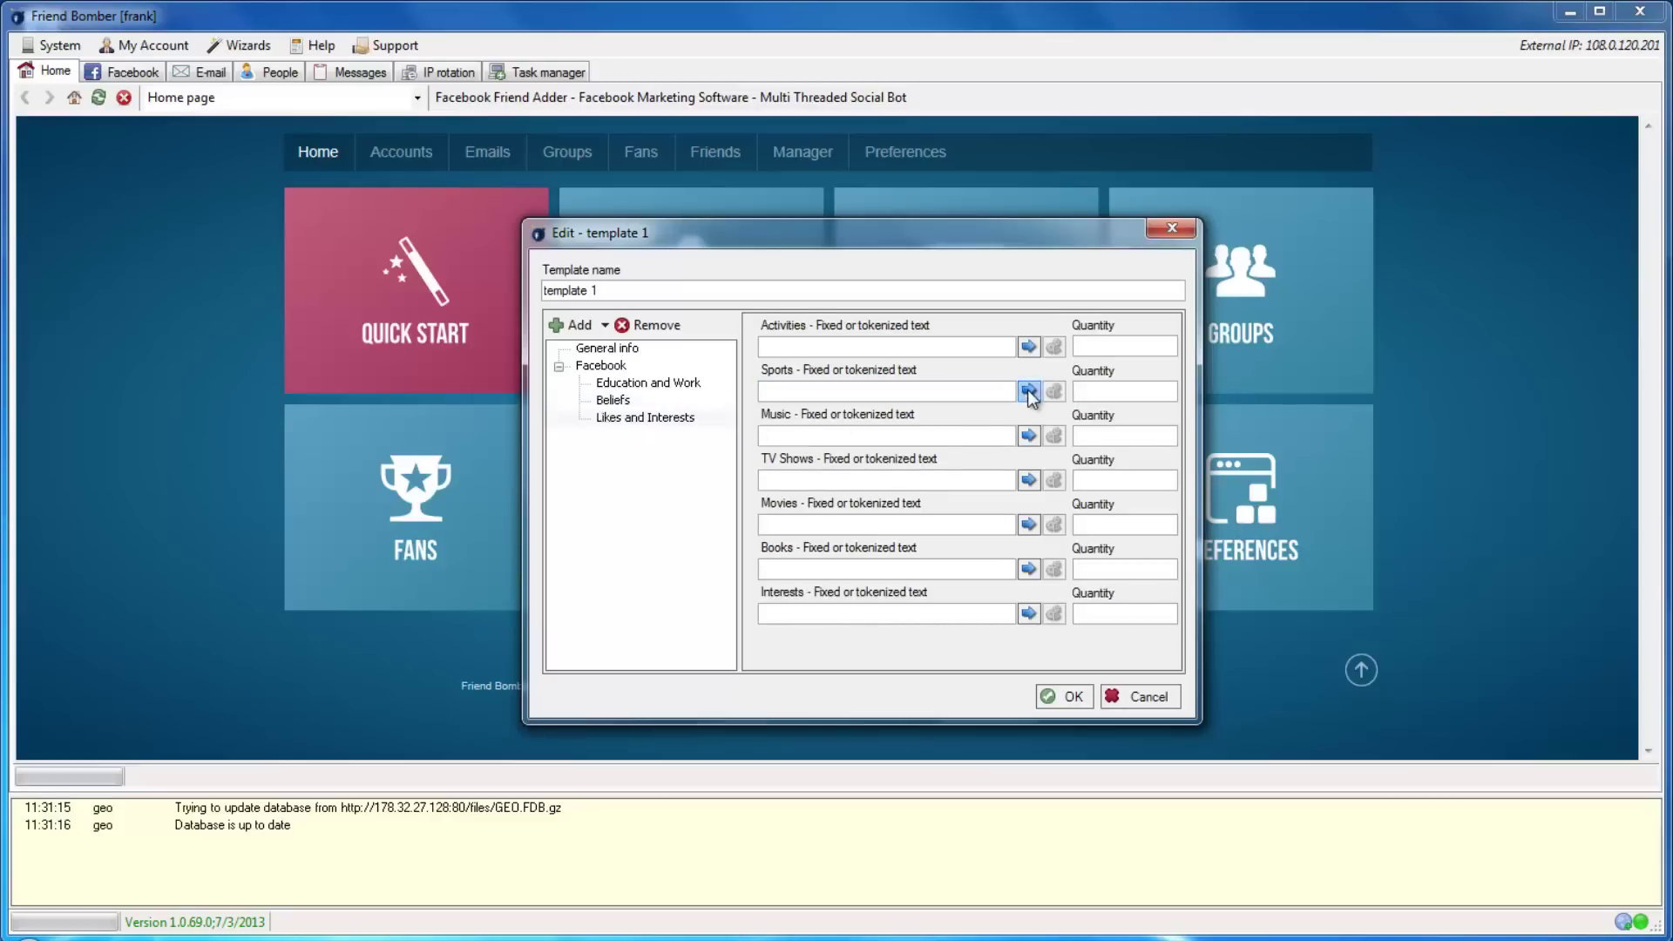
left_click(1057, 463)
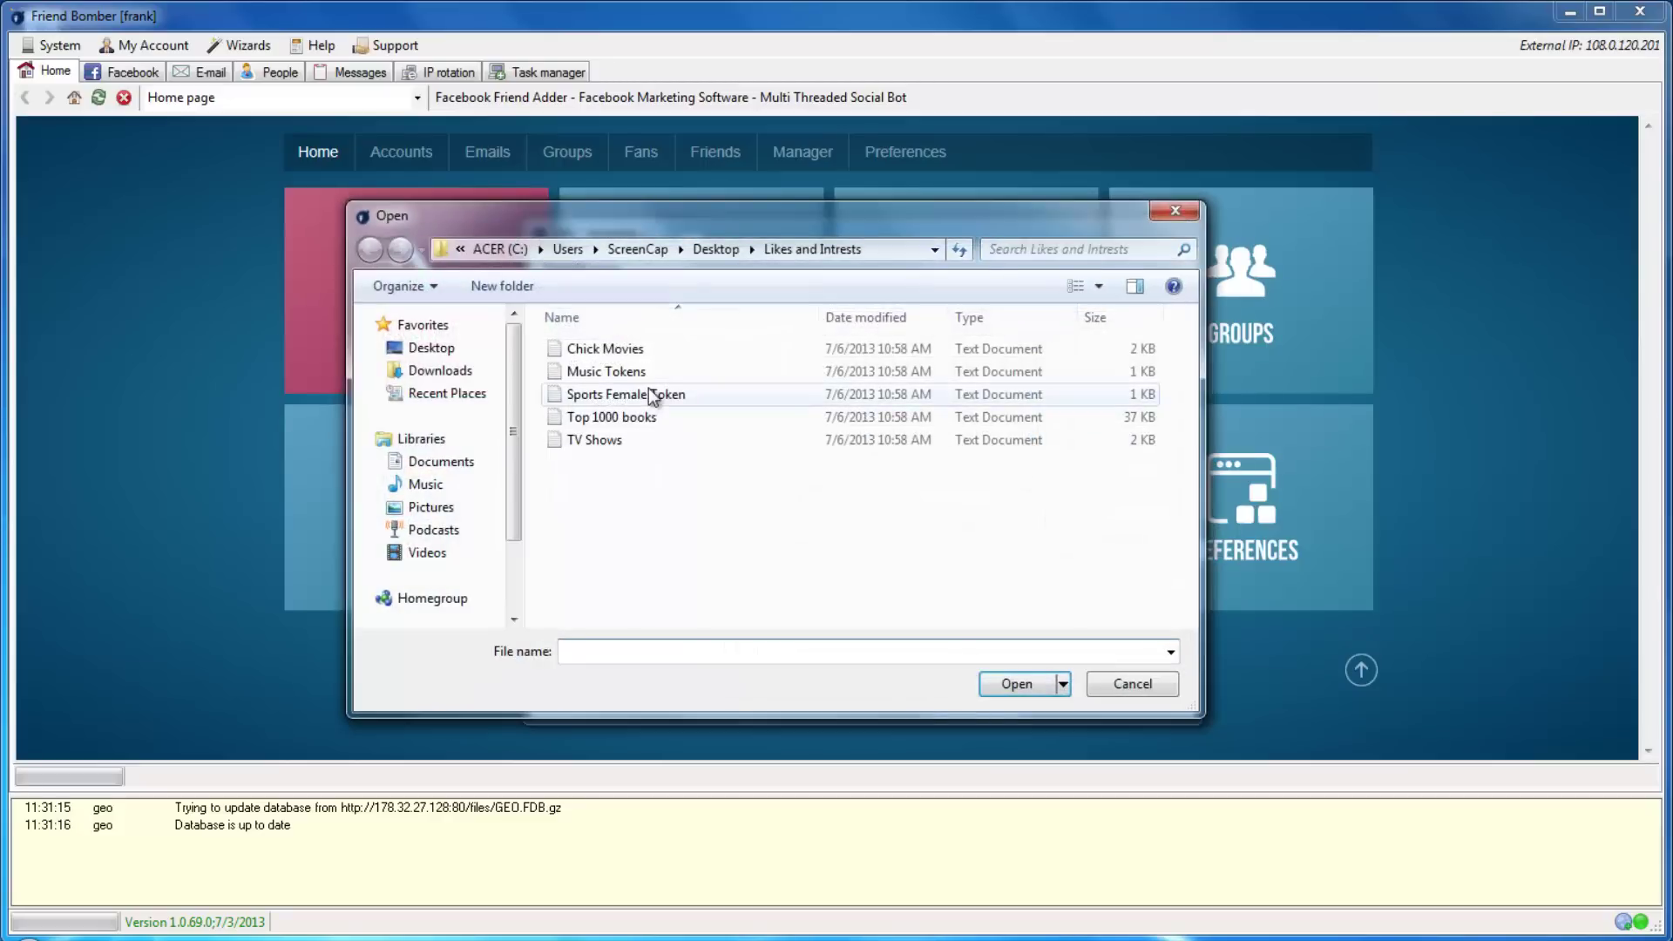
left_click(649, 393)
left_click(990, 684)
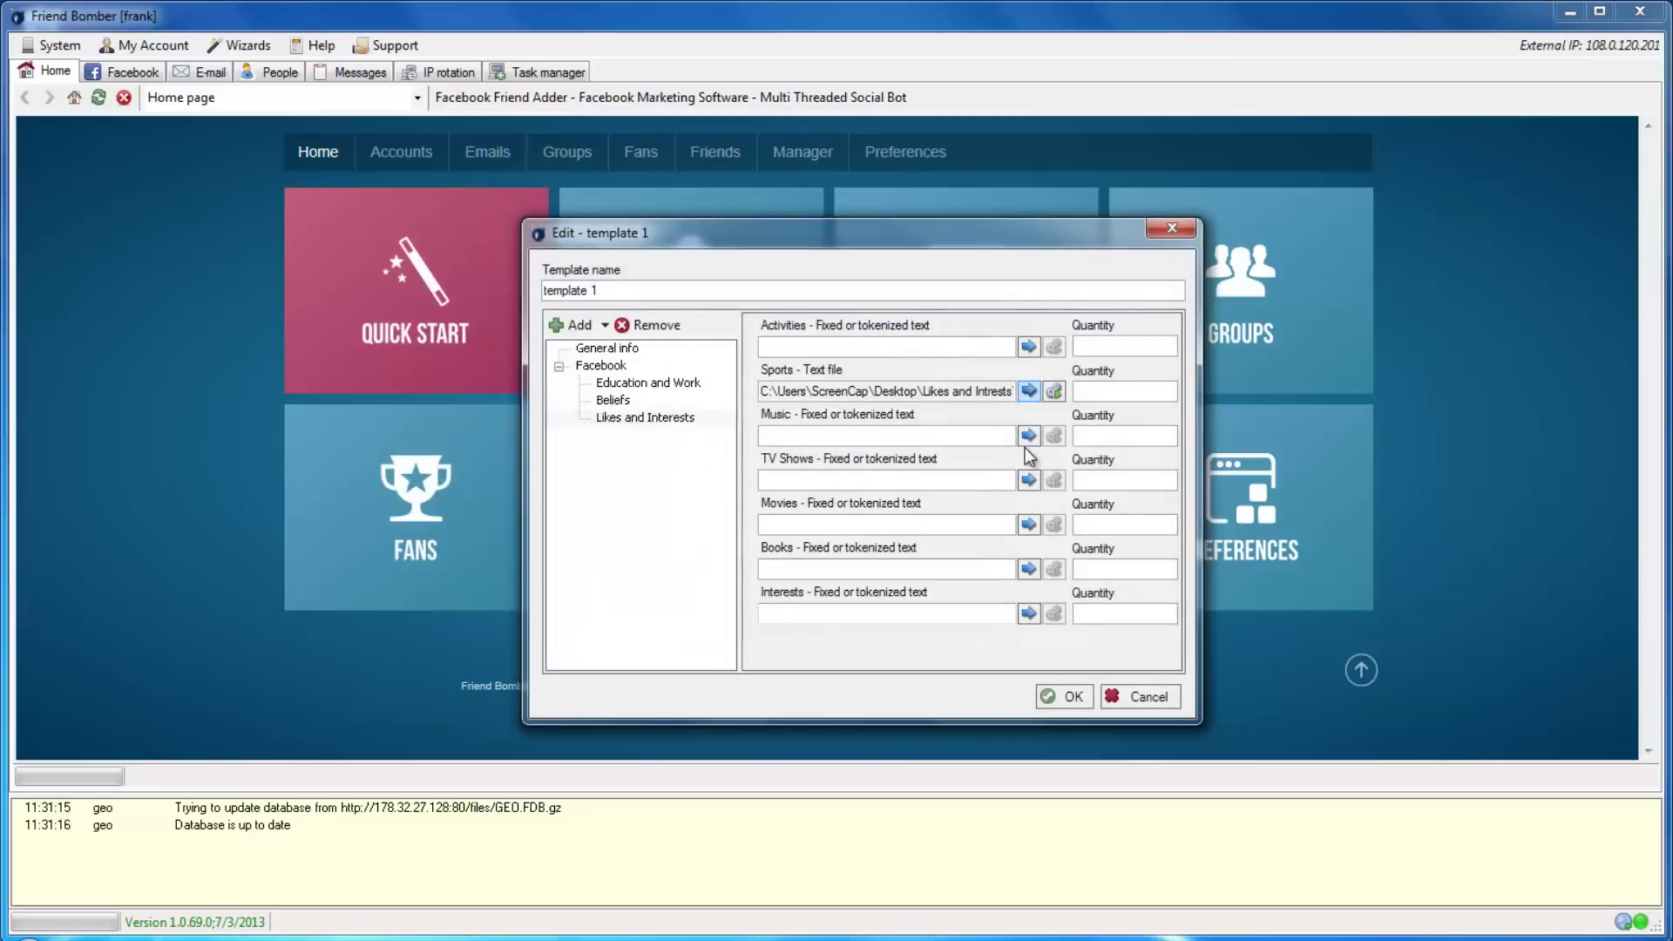
left_click(1025, 441)
left_click(1068, 514)
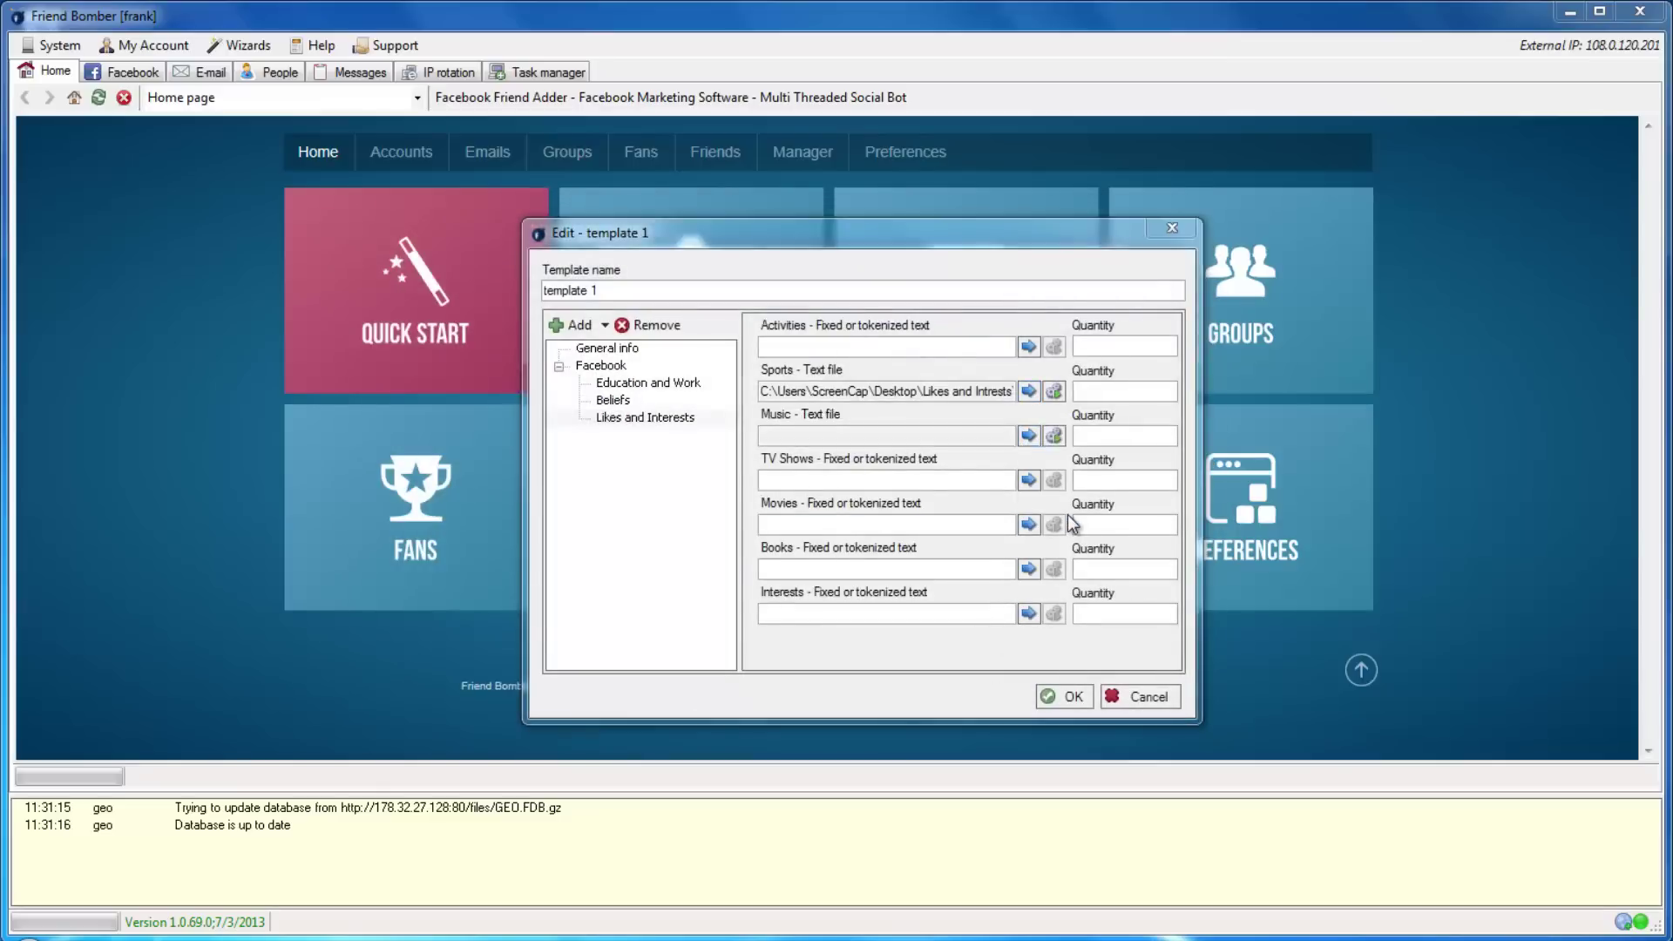
left_click(662, 372)
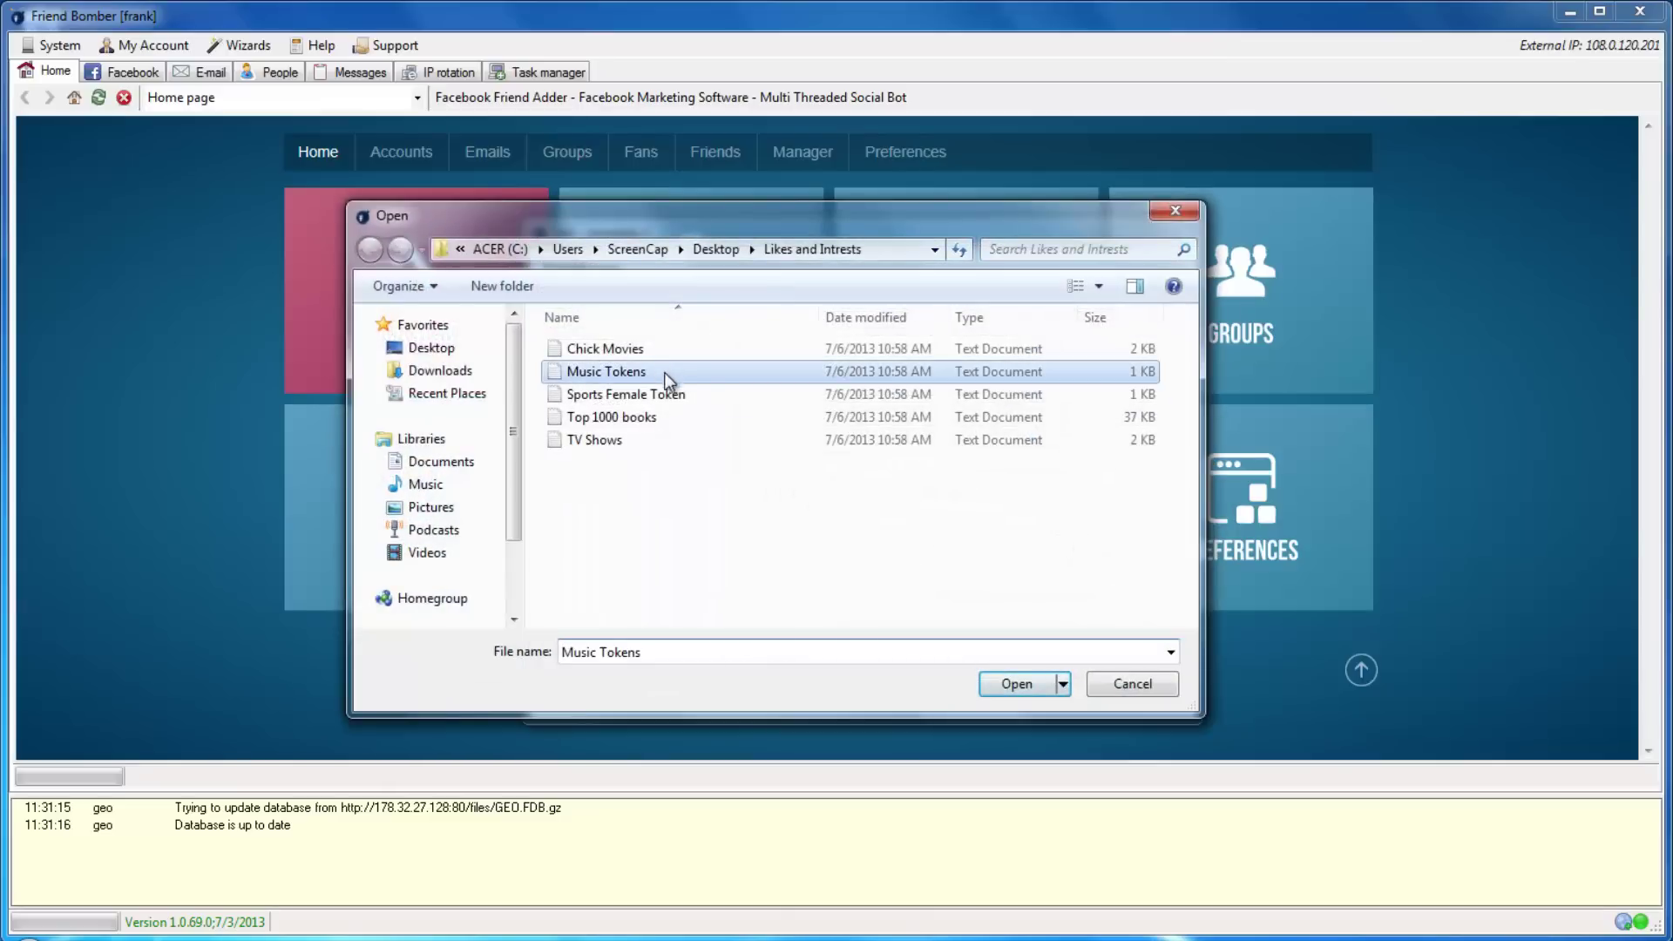
left_click(1018, 681)
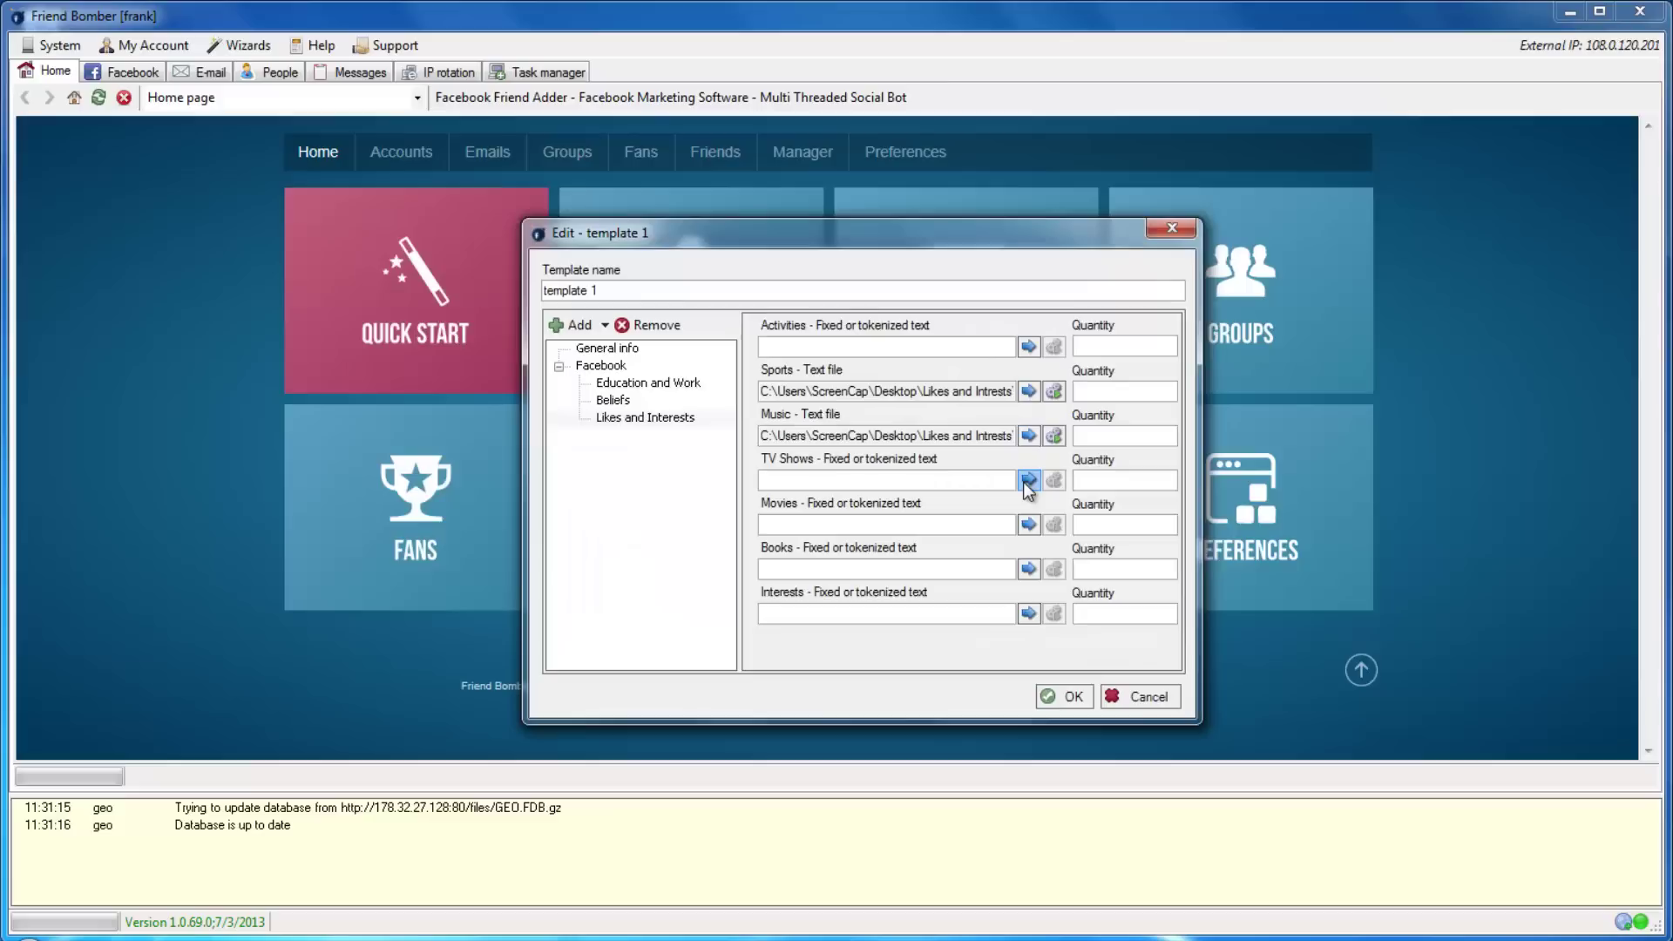
Step: Load the TV Shows, Chick Movies and Top 1000 books text files for TV Shows, Movies and Books
left_click(1028, 480)
left_click(1042, 552)
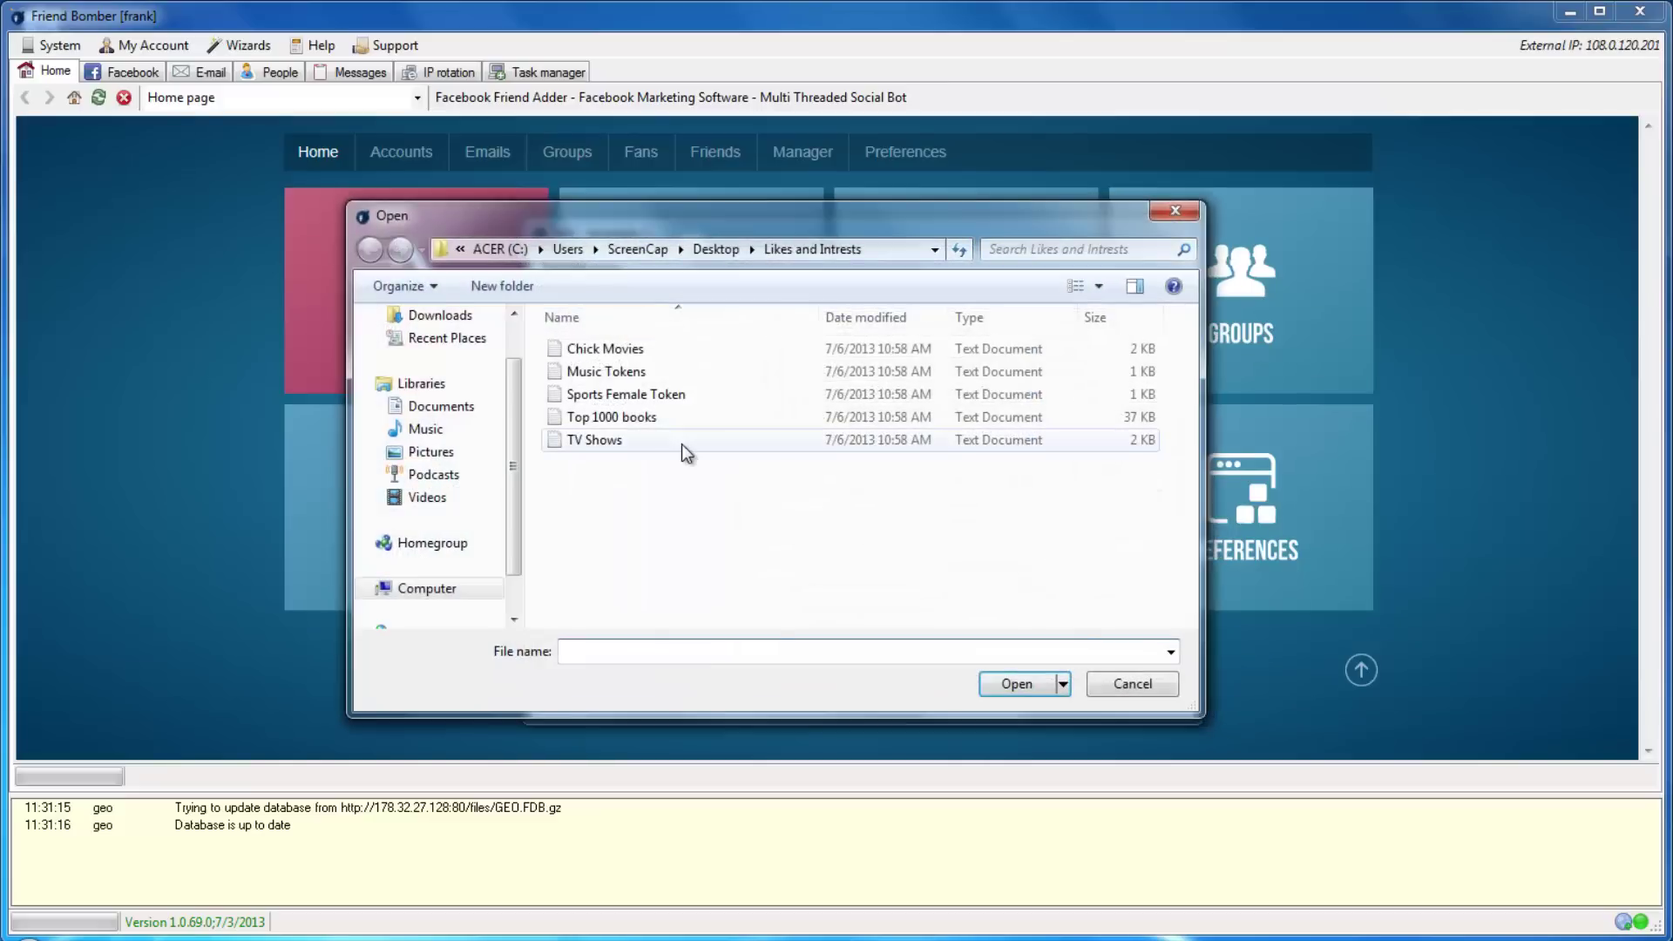
left_click(680, 444)
left_click(1002, 688)
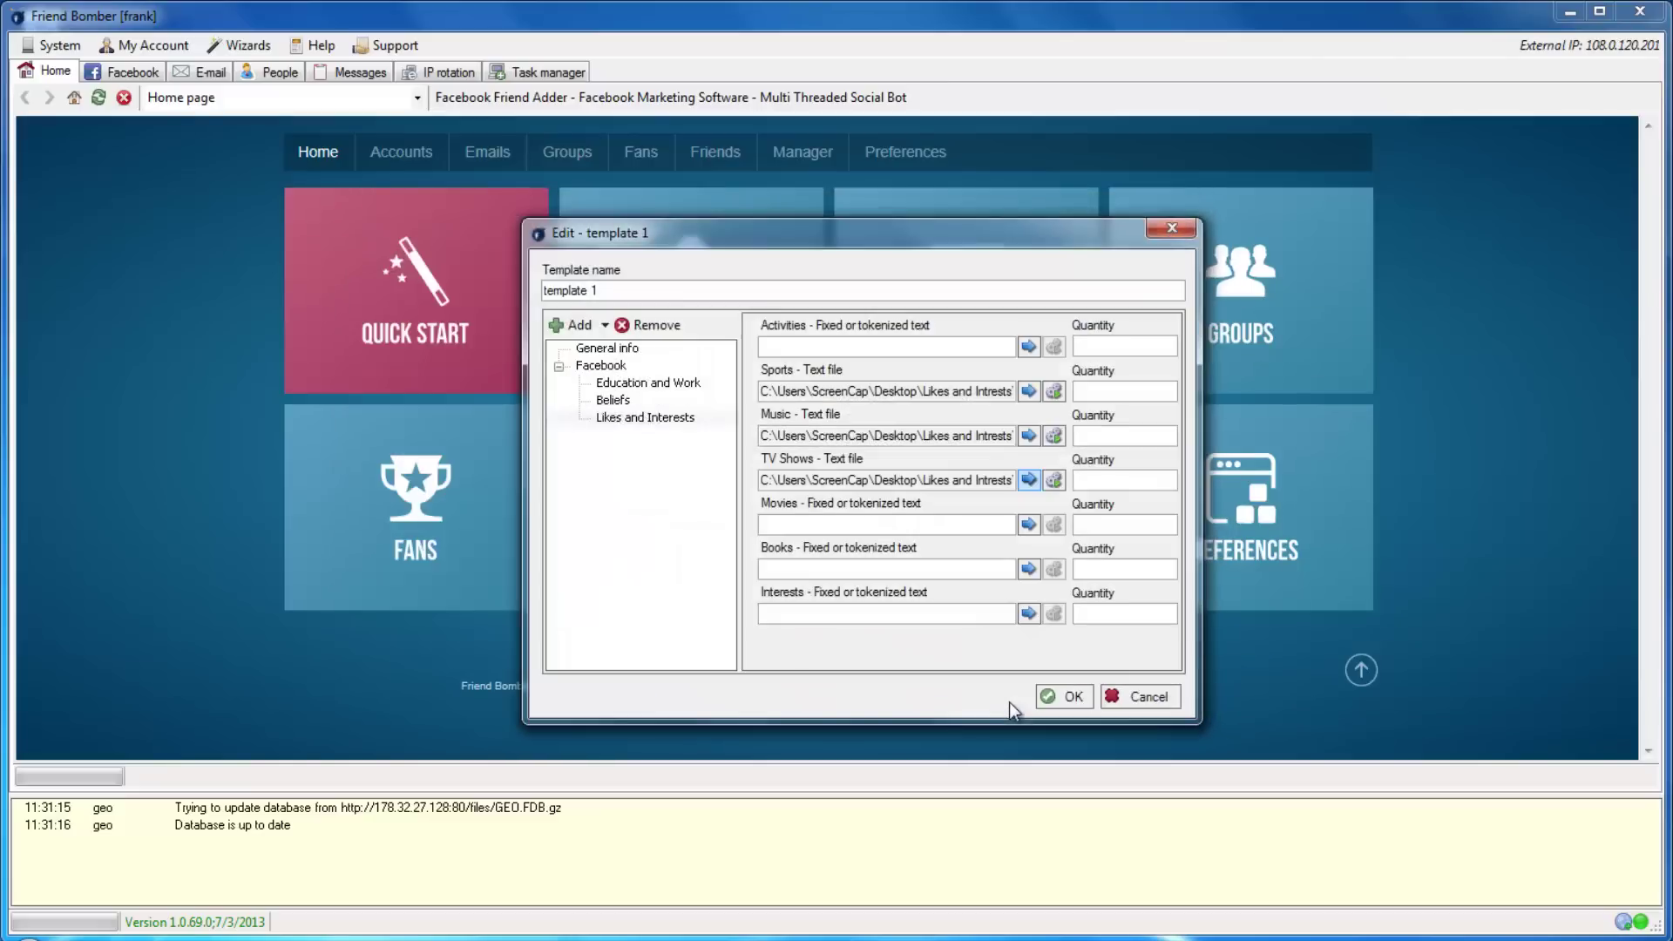
left_click(1029, 523)
left_click(1065, 598)
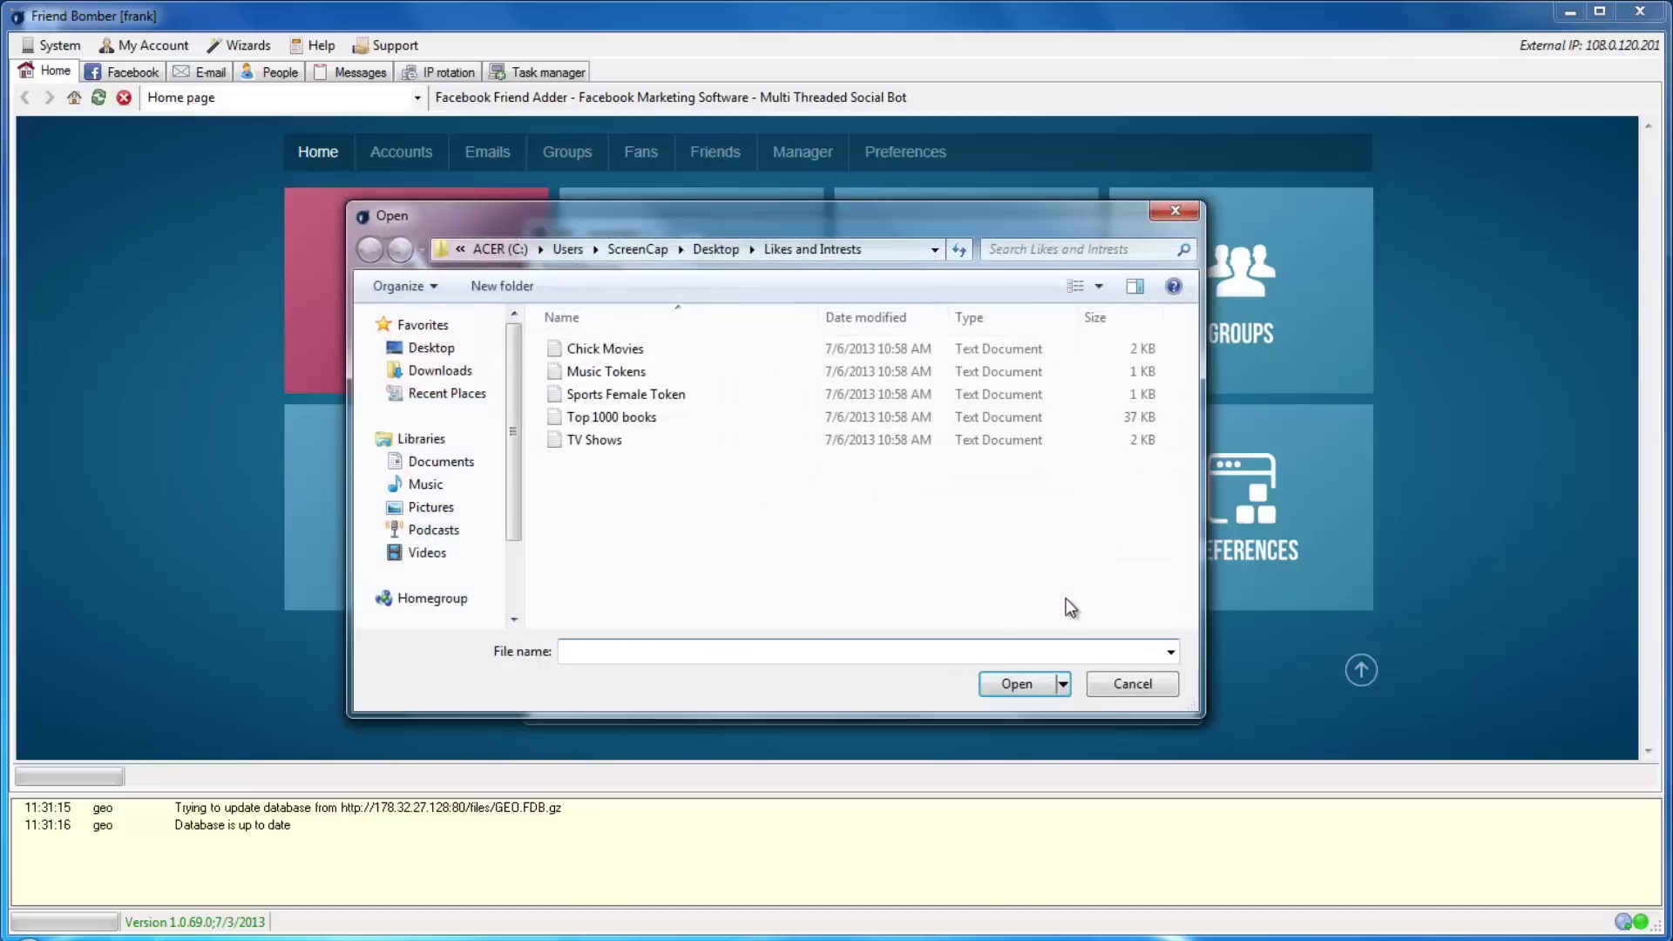
left_click(692, 351)
left_click(1007, 686)
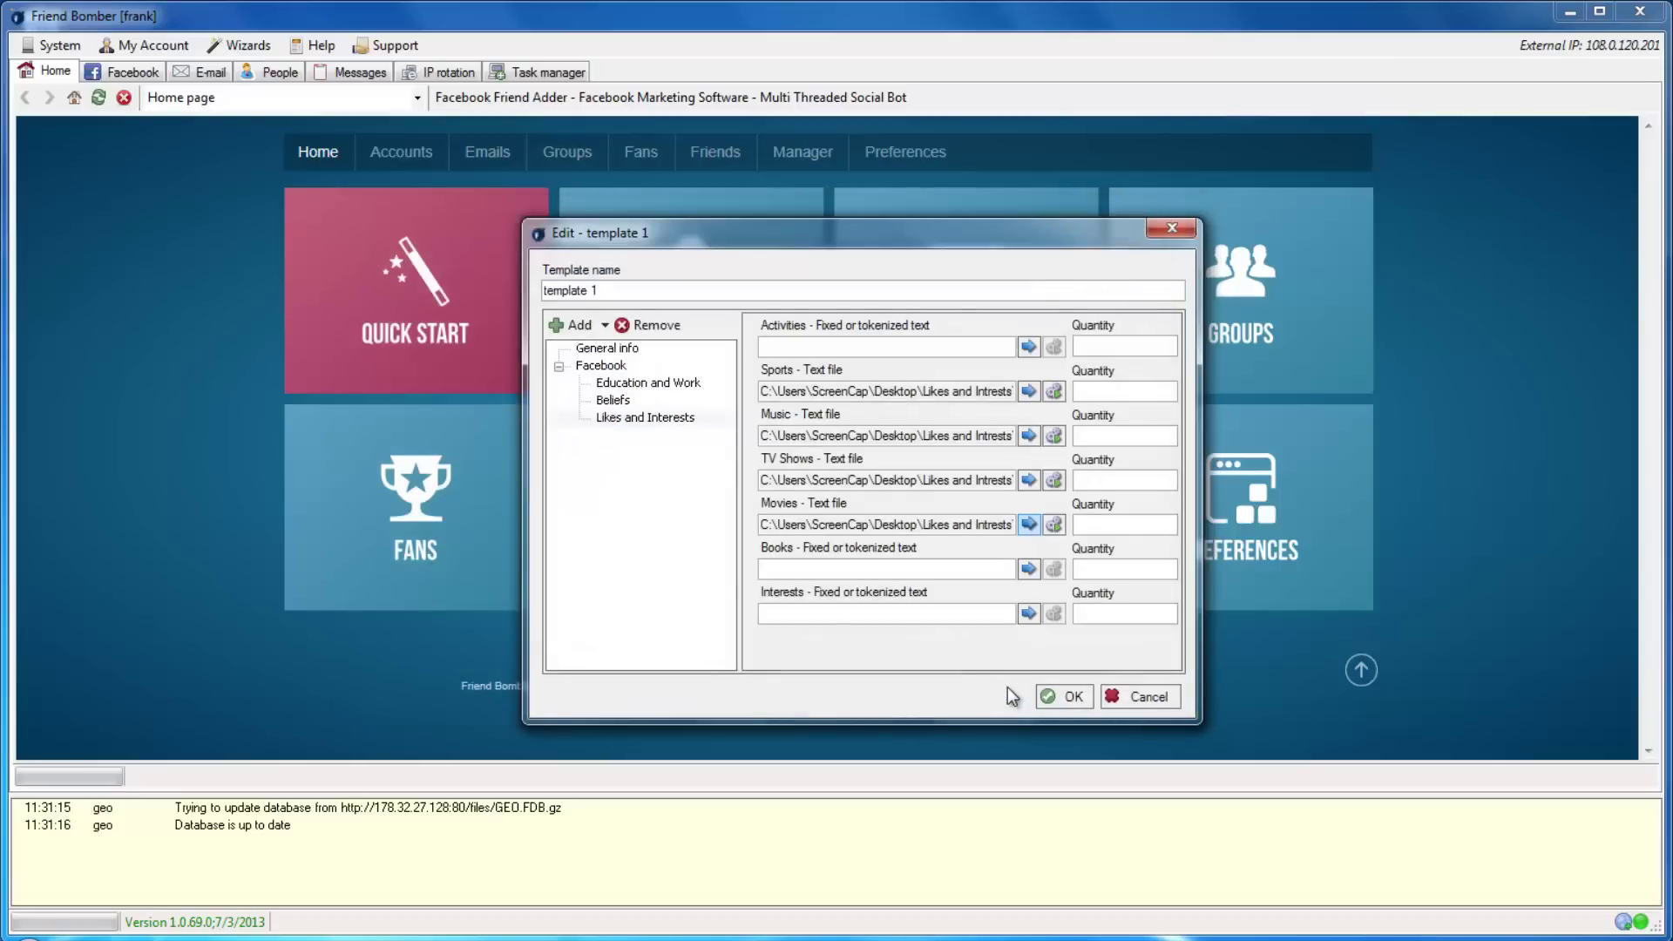
left_click(1029, 569)
left_click(1060, 636)
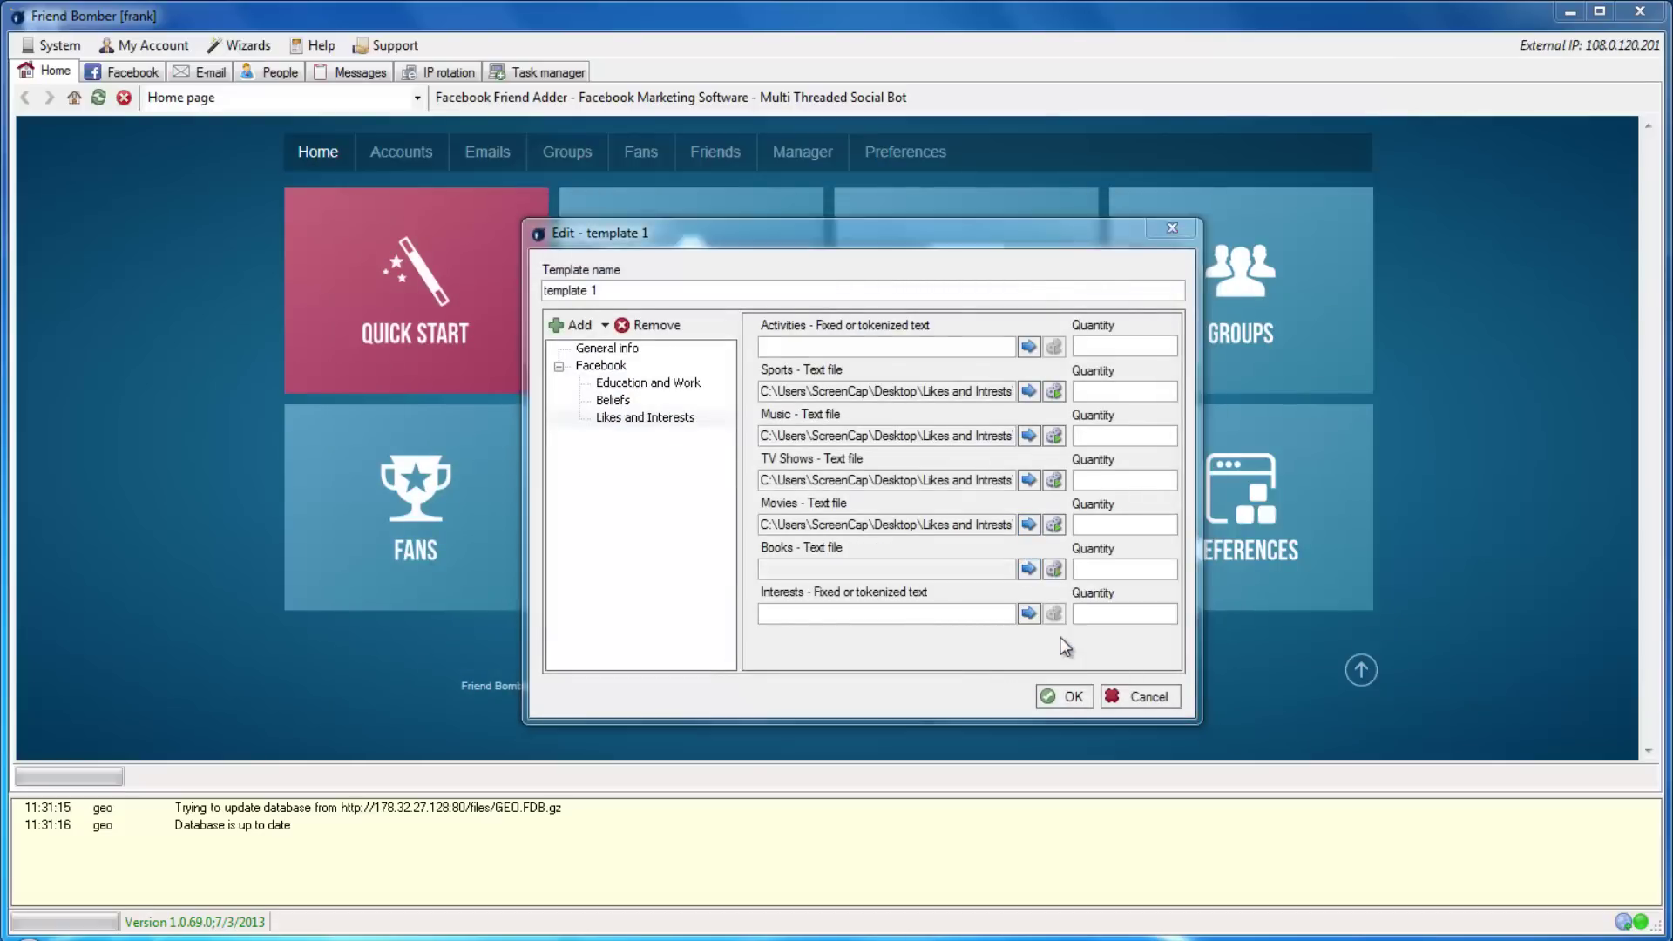
left_click(644, 420)
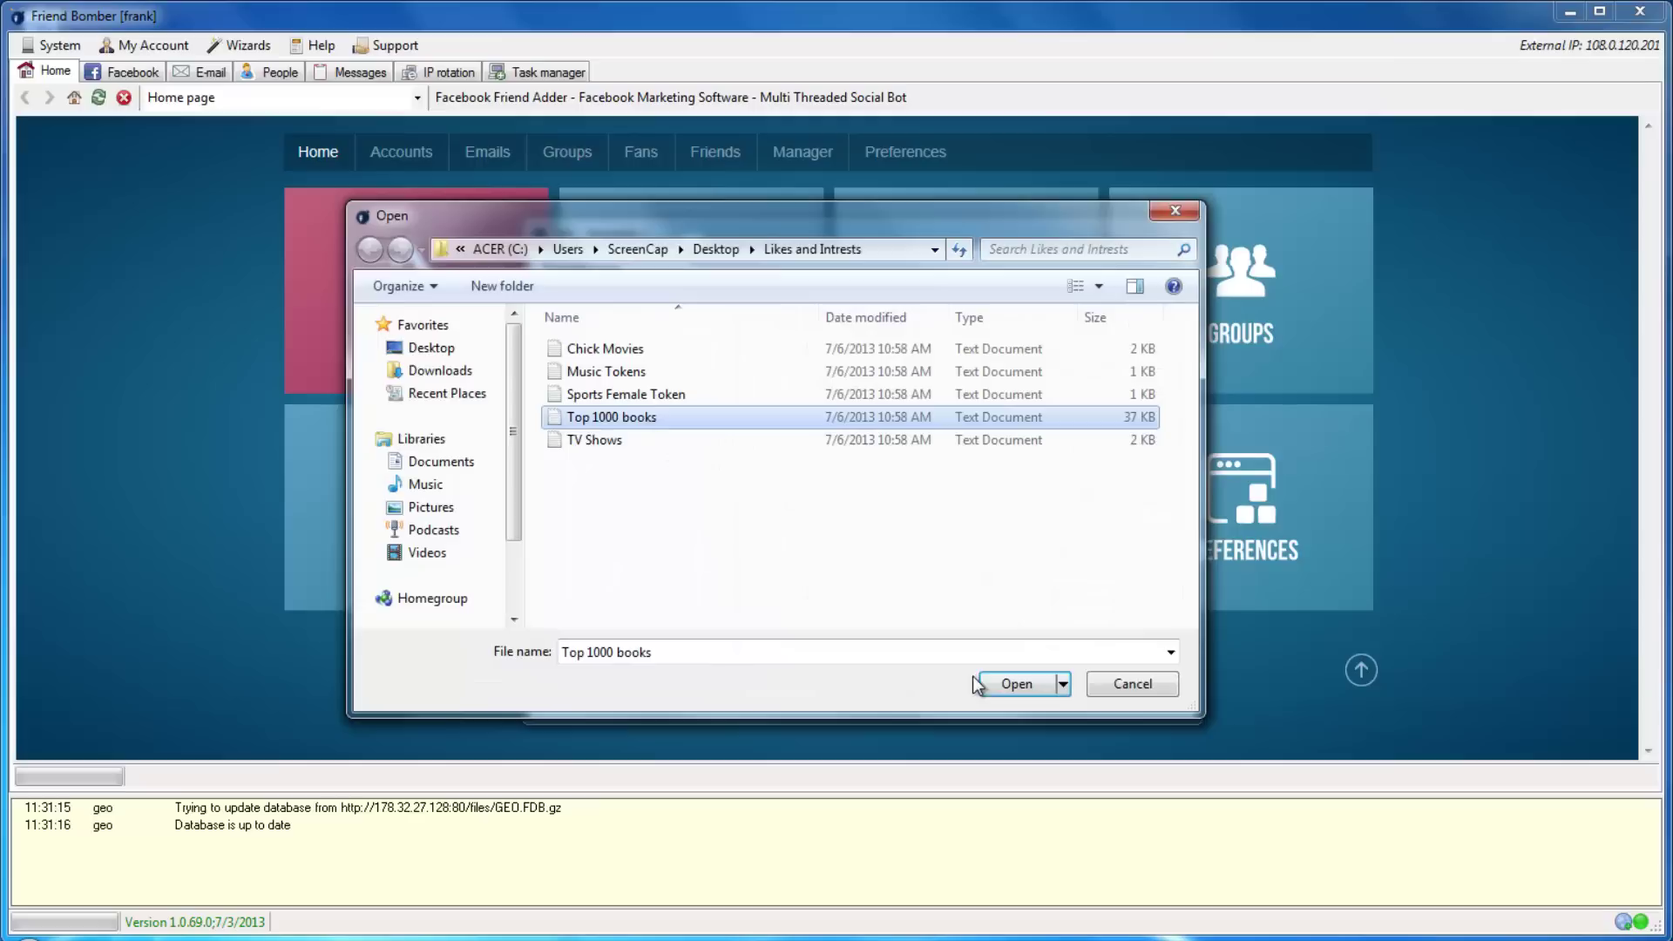
left_click(1000, 684)
Step: Set Sports, Music, TV Shows, Movies, Books quantities to 2, 4, 3, 6, 5 and remove Beliefs
left_click(1100, 389)
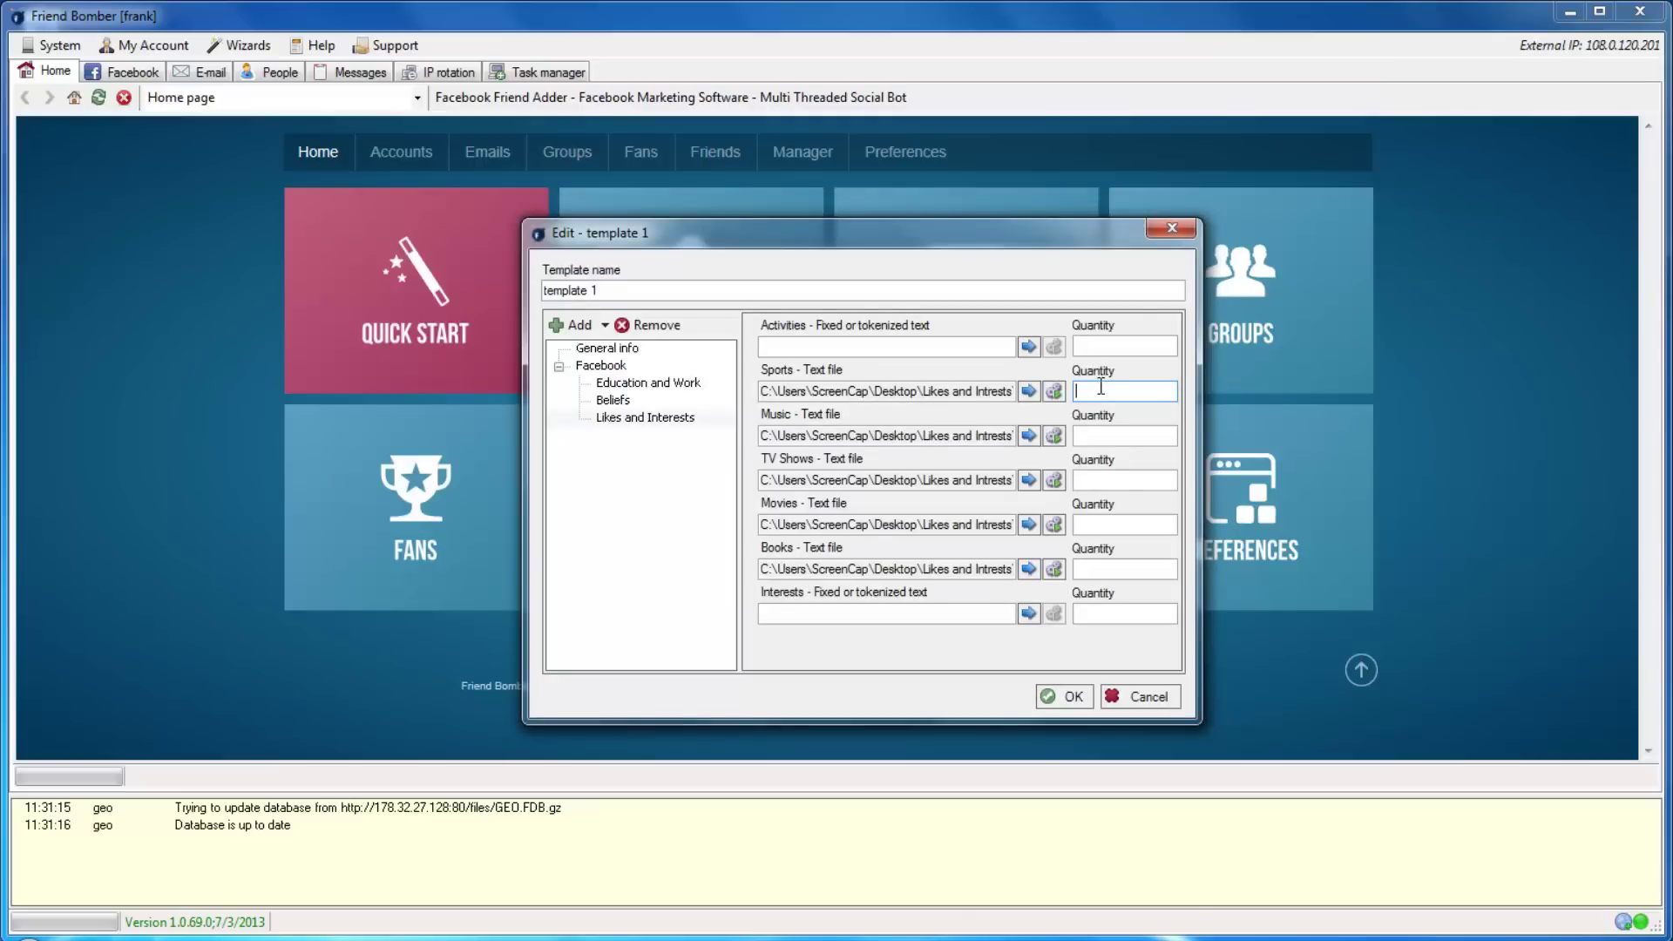
type("2")
left_click(1107, 435)
type("4")
left_click(1112, 478)
type("3")
left_click(1109, 522)
type("6")
left_click(1109, 572)
type("5")
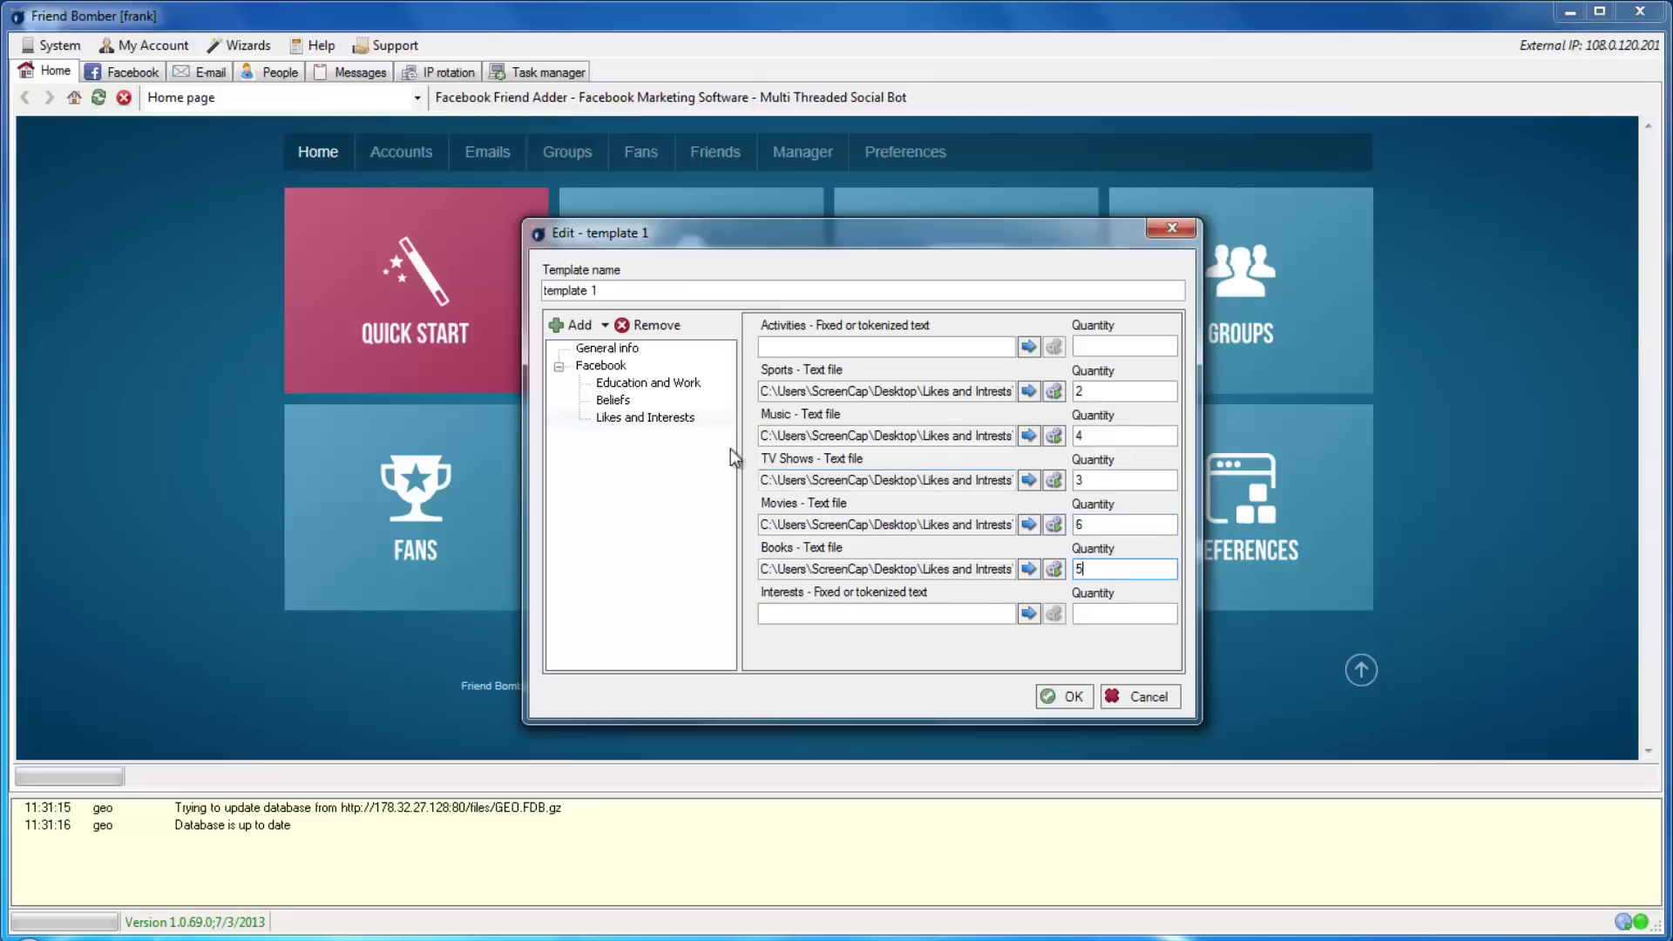
left_click(640, 398)
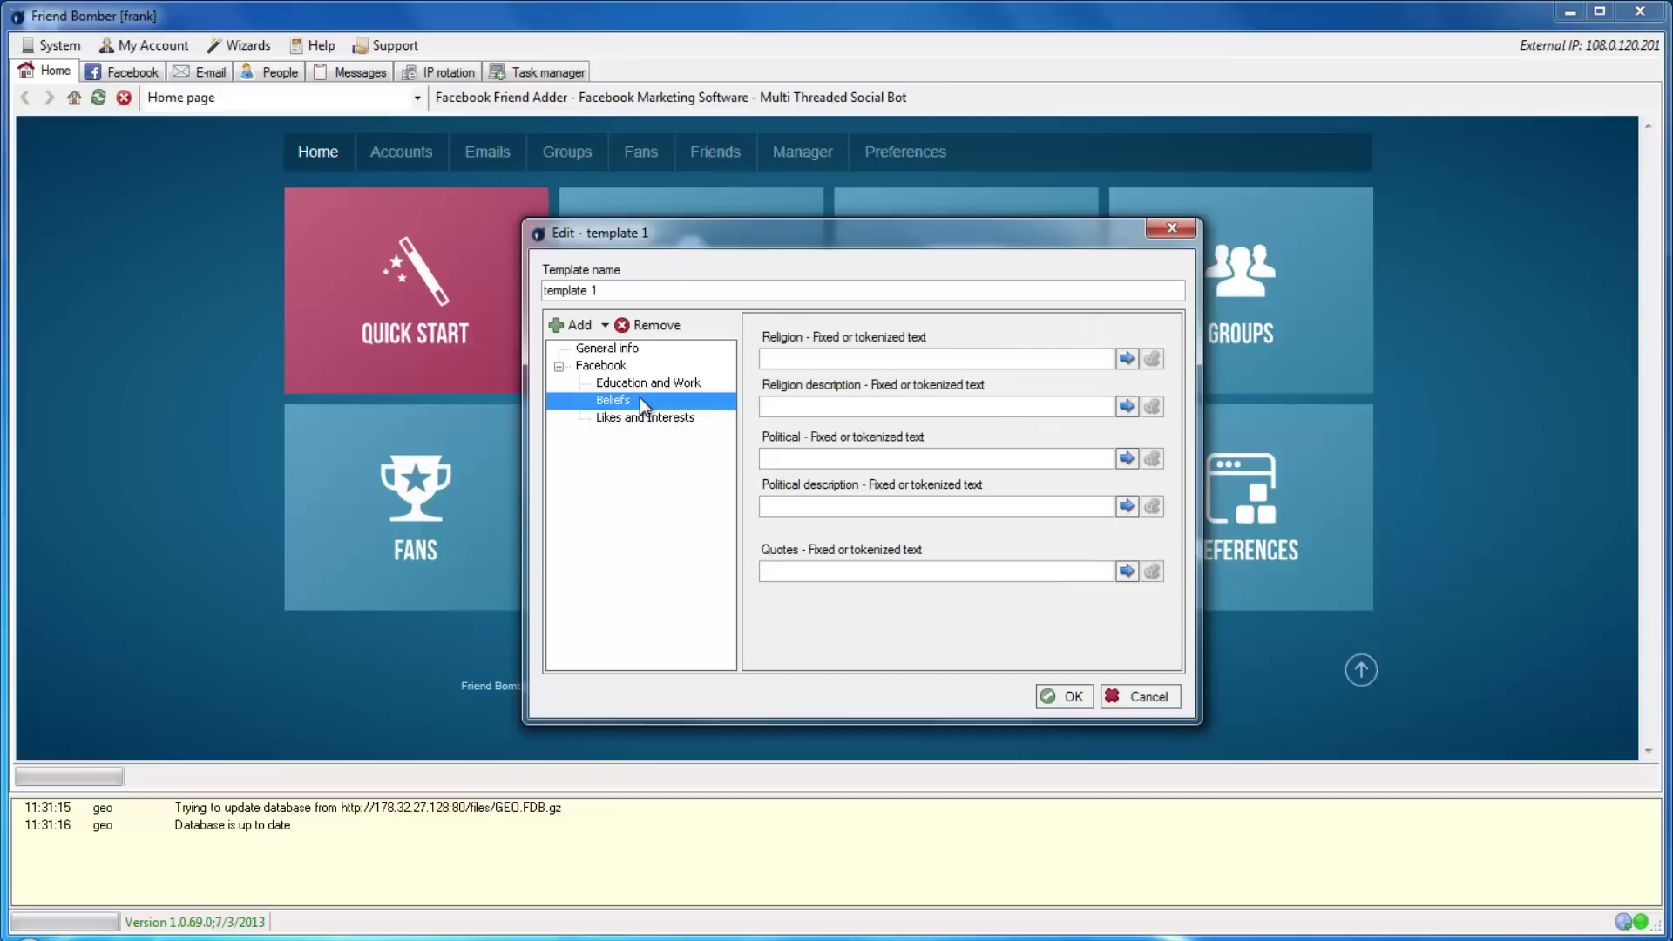
left_click(653, 331)
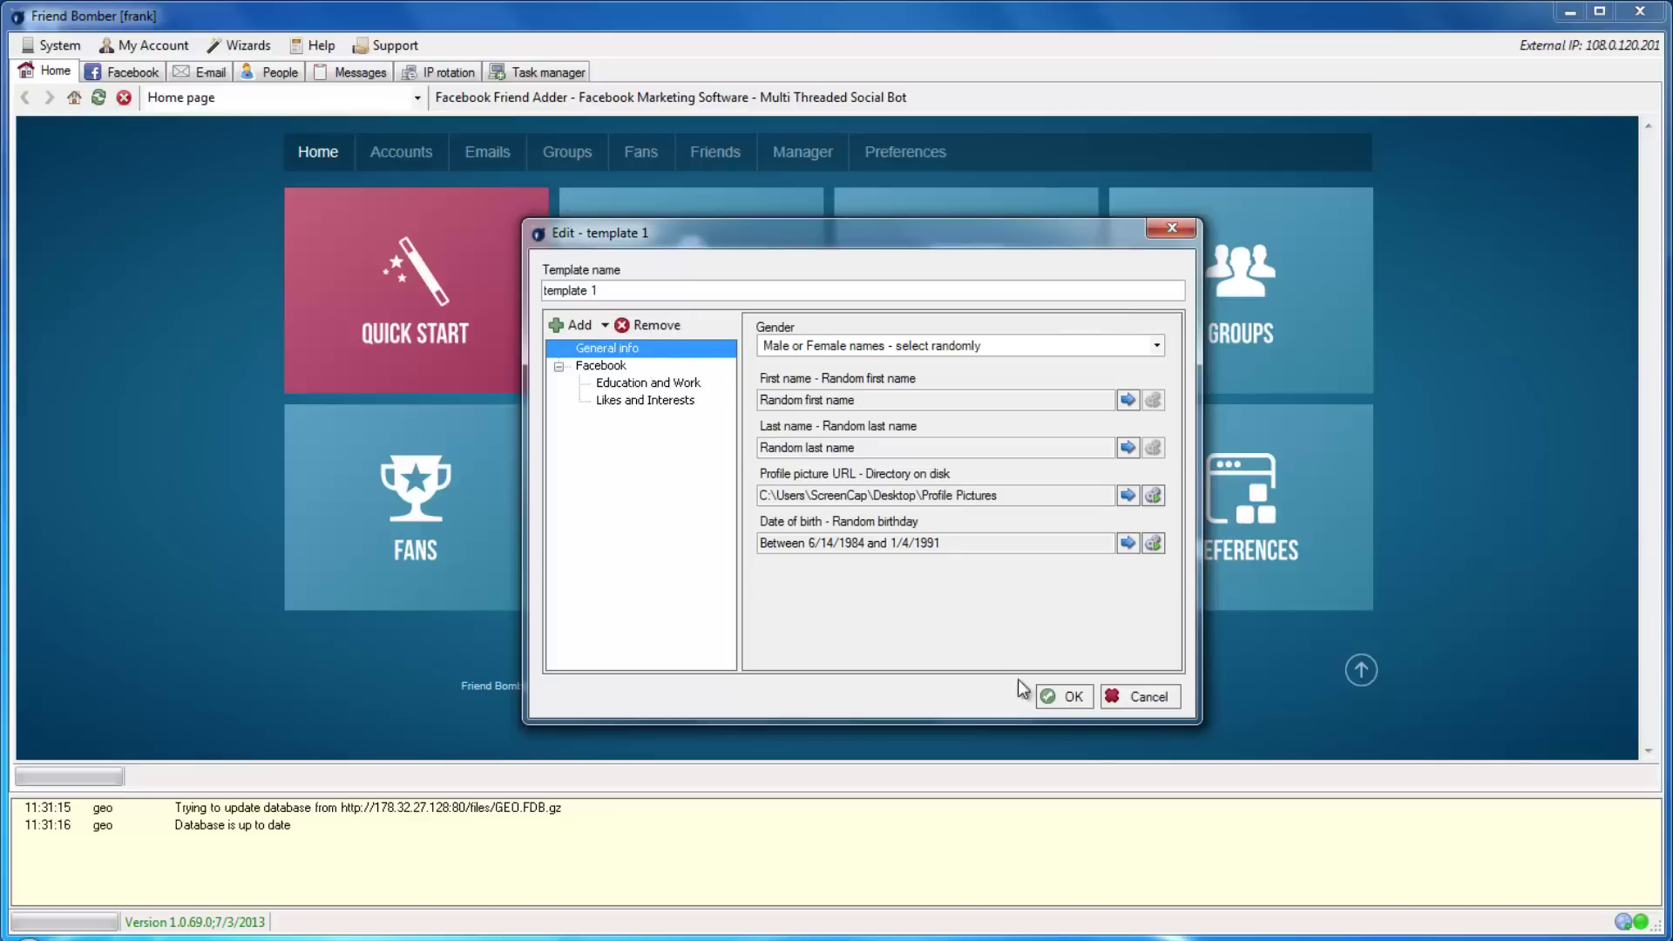
Step: Save template 1 and generate 5 profiles from it into Campaign 1
left_click(1068, 695)
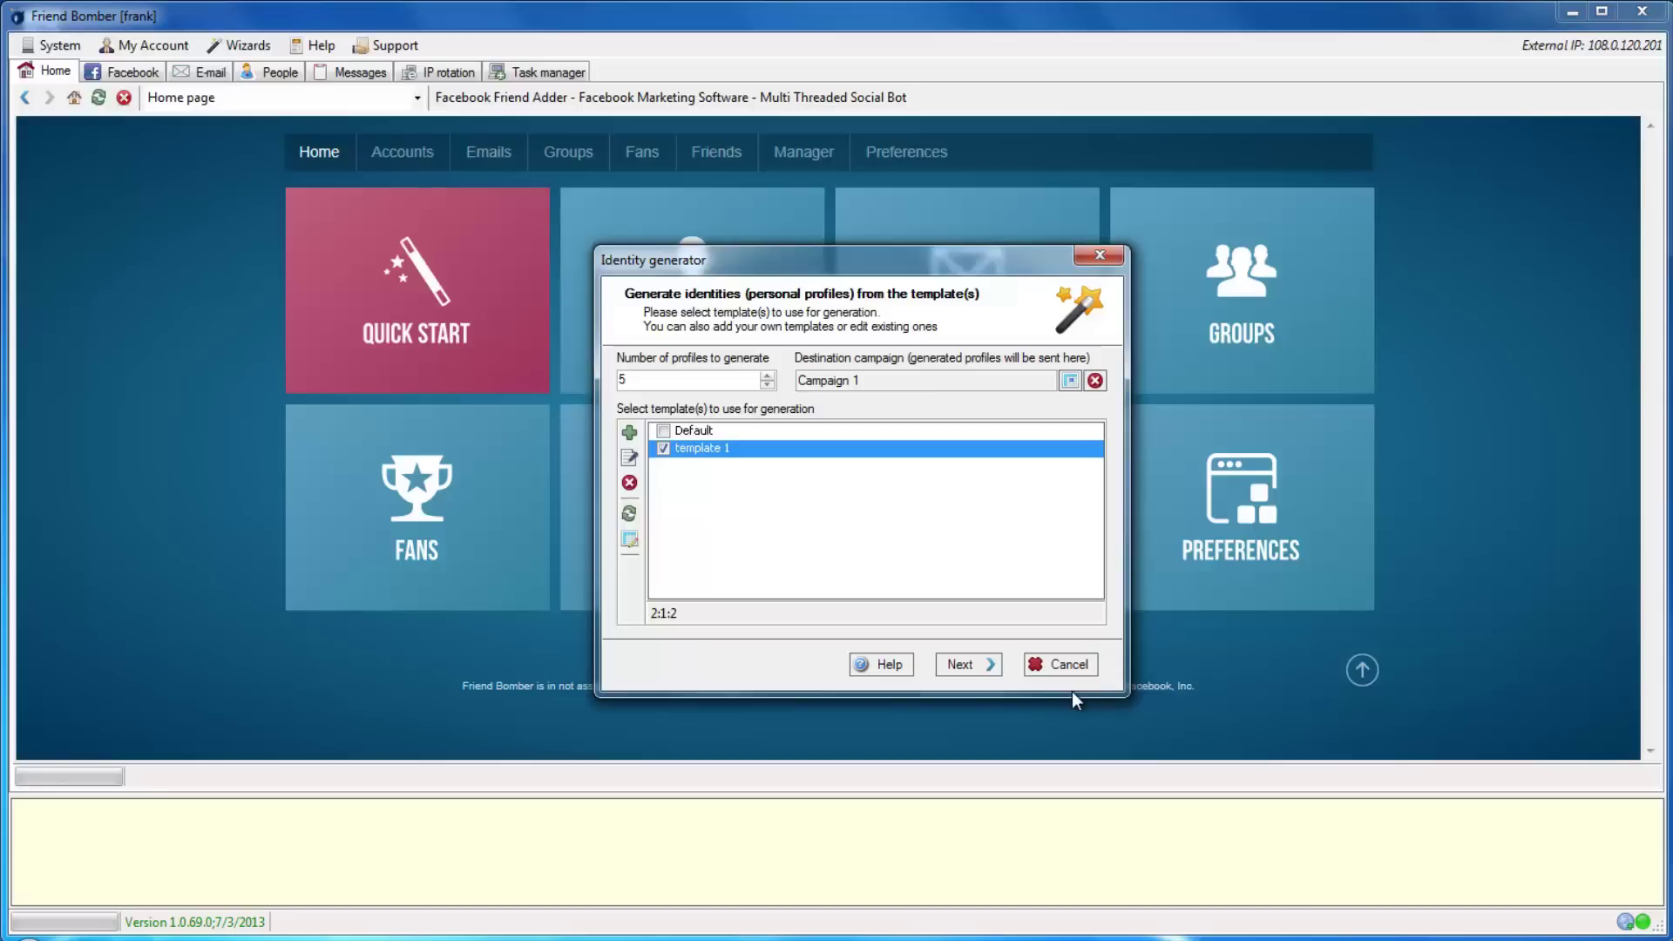
left_click(767, 375)
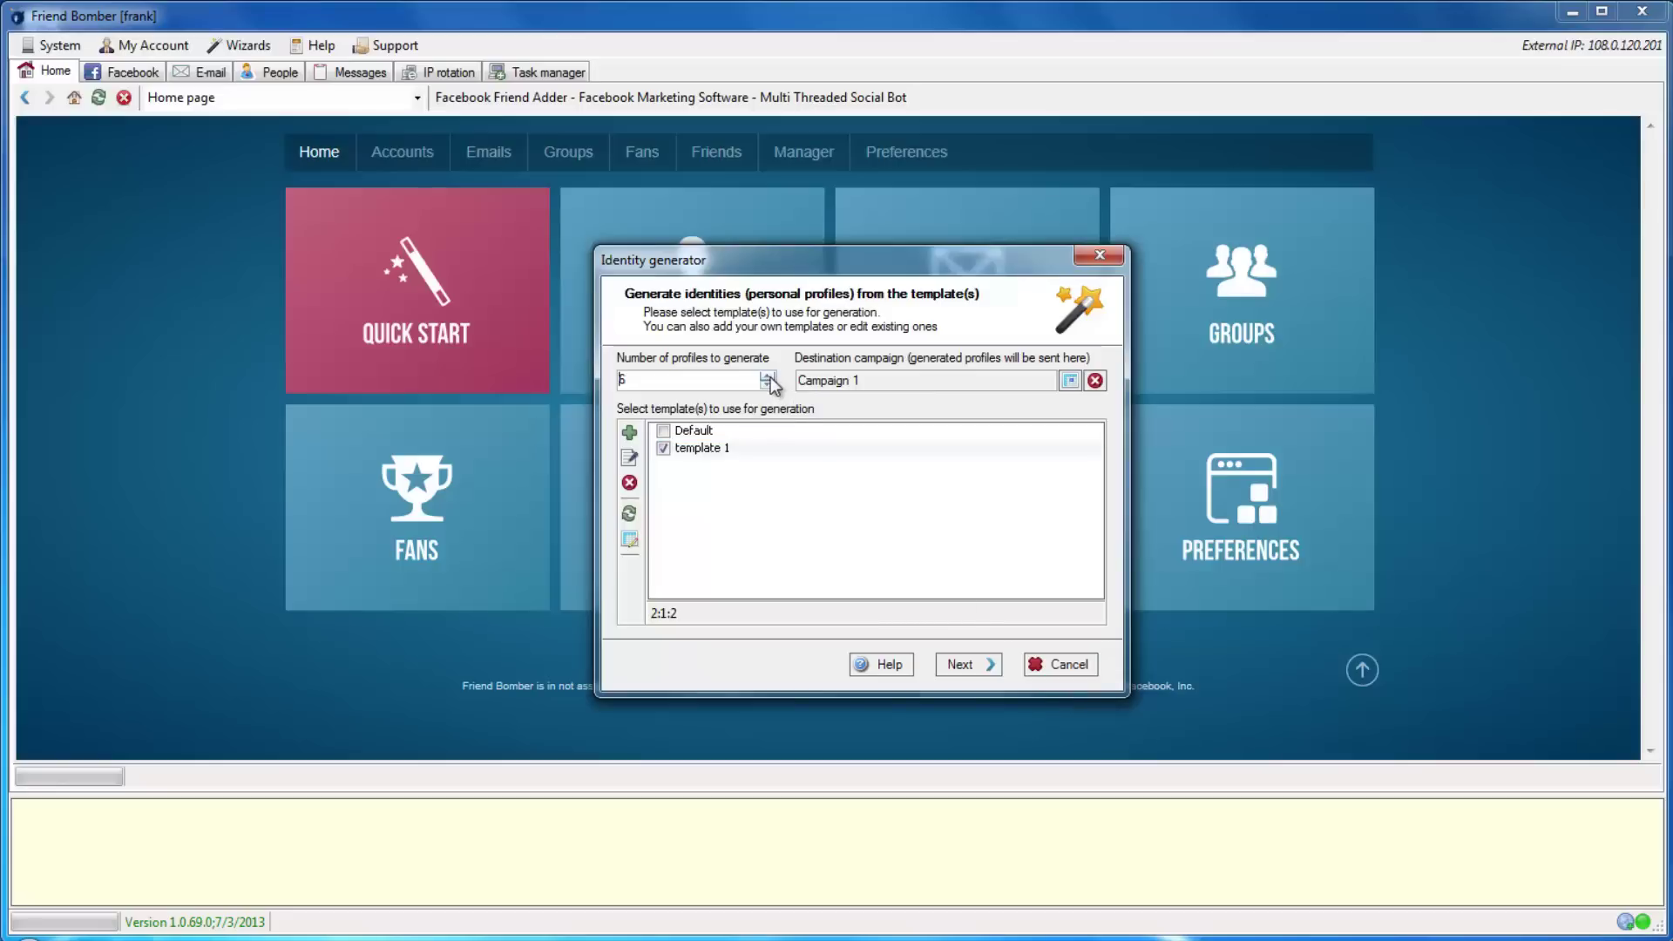
left_click(766, 375)
left_click(767, 386)
left_click(767, 385)
left_click(767, 385)
left_click(1069, 382)
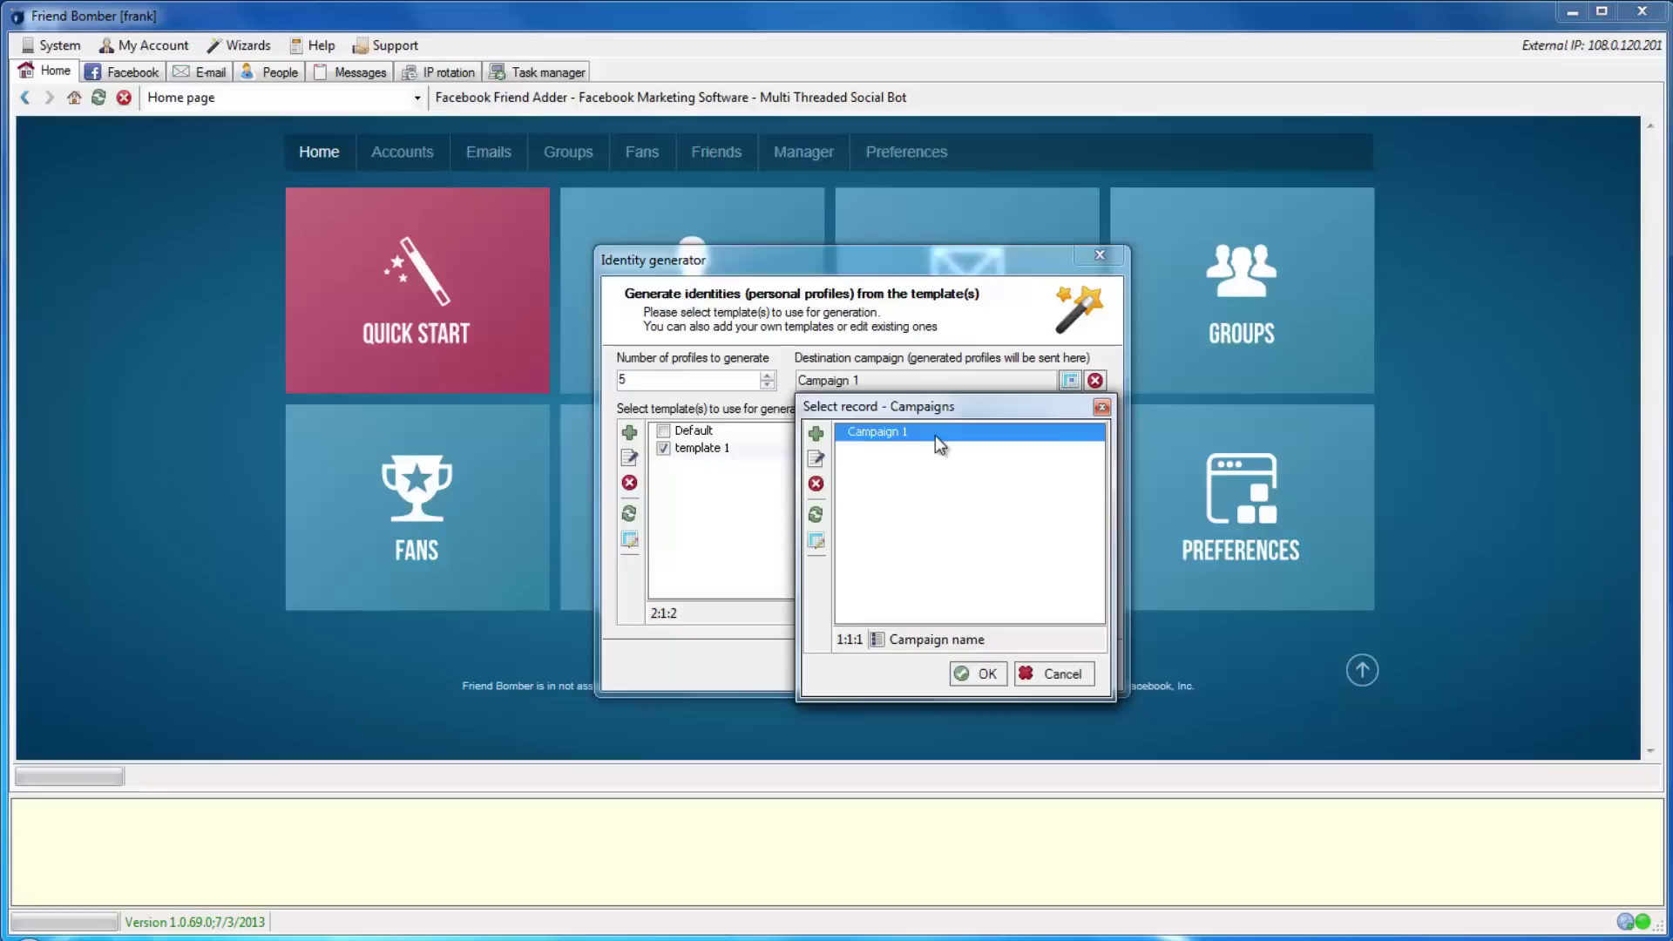
left_click(974, 675)
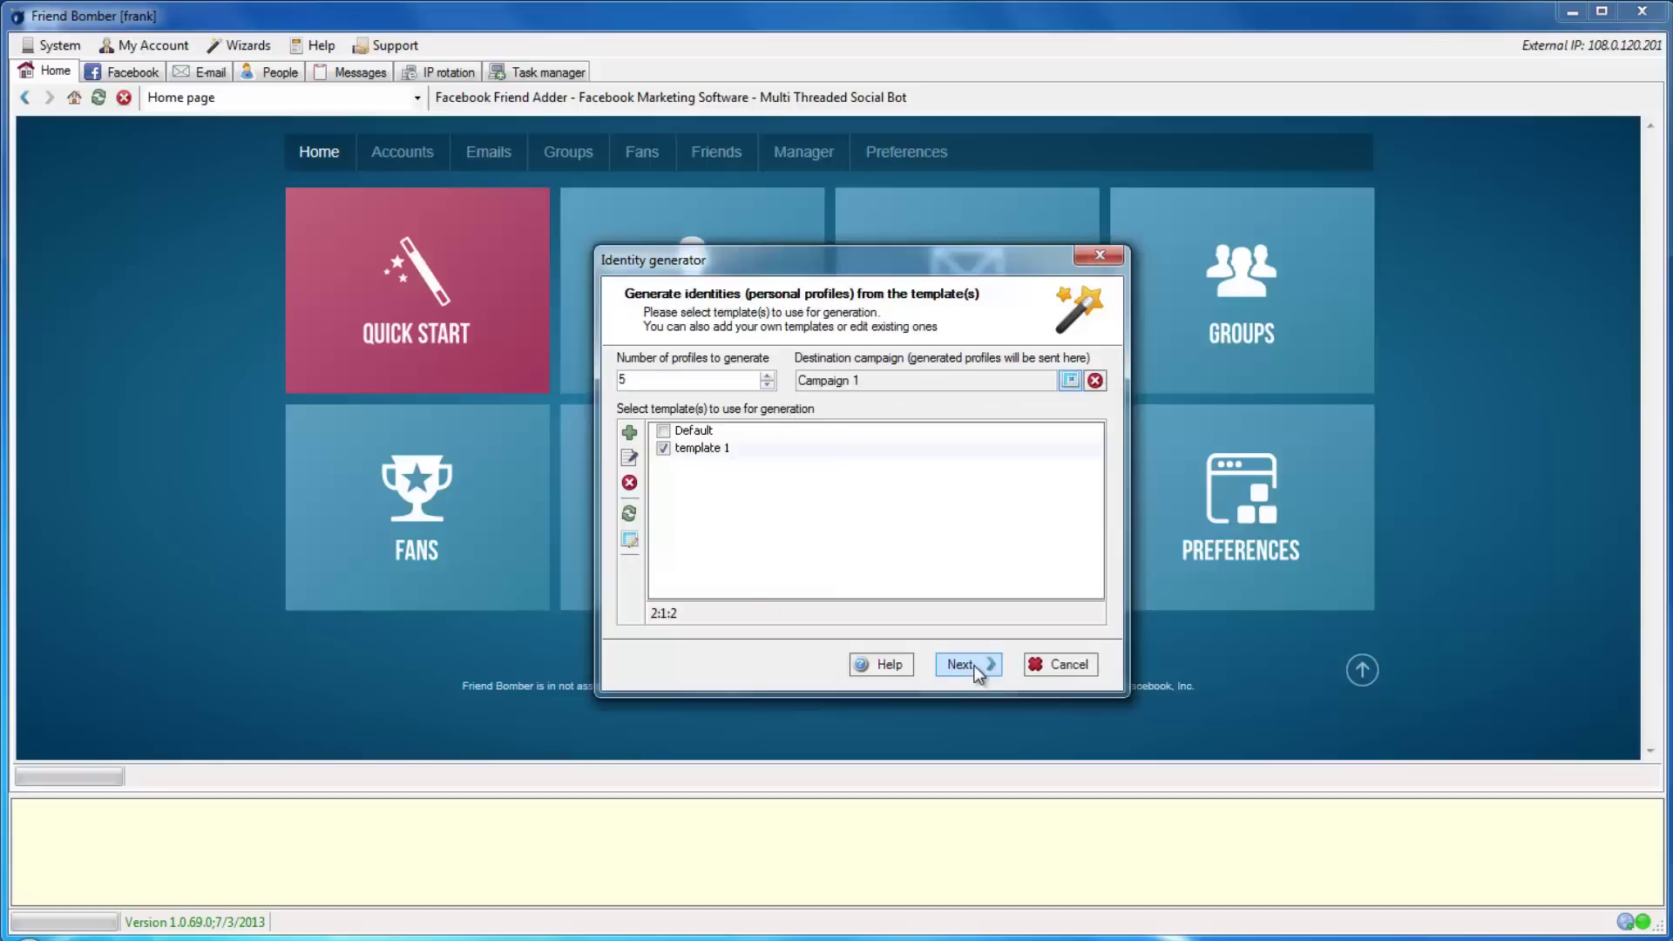
left_click(981, 666)
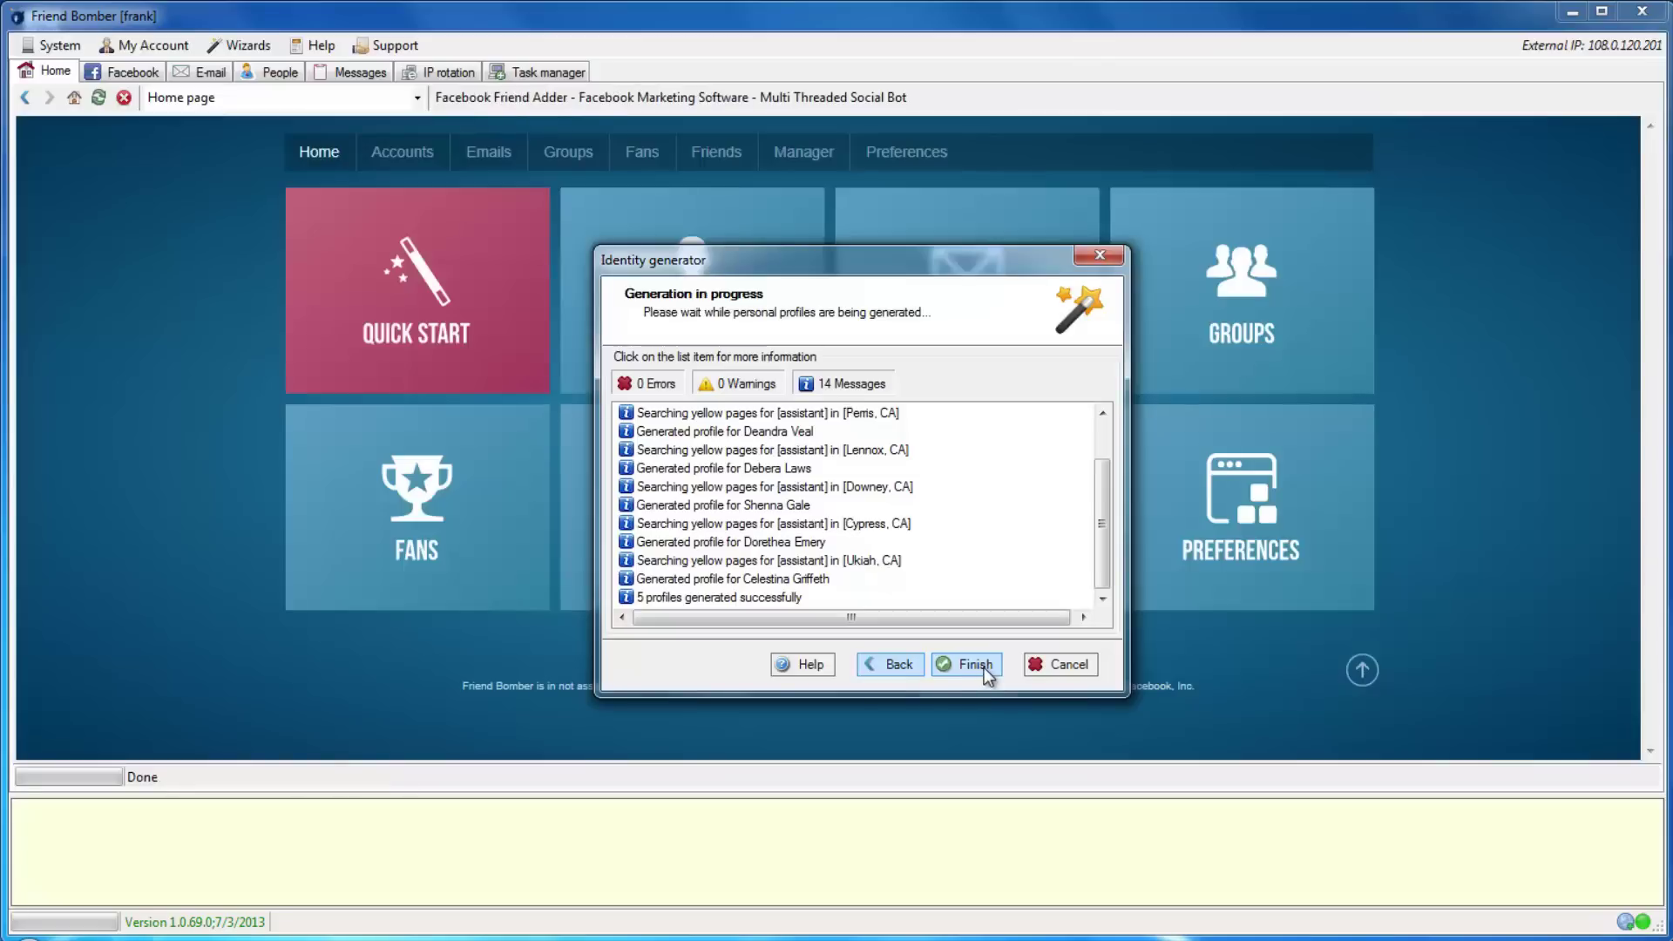
Step: Close the generator and view the first Campaign 1 identity's profile in People
left_click(984, 667)
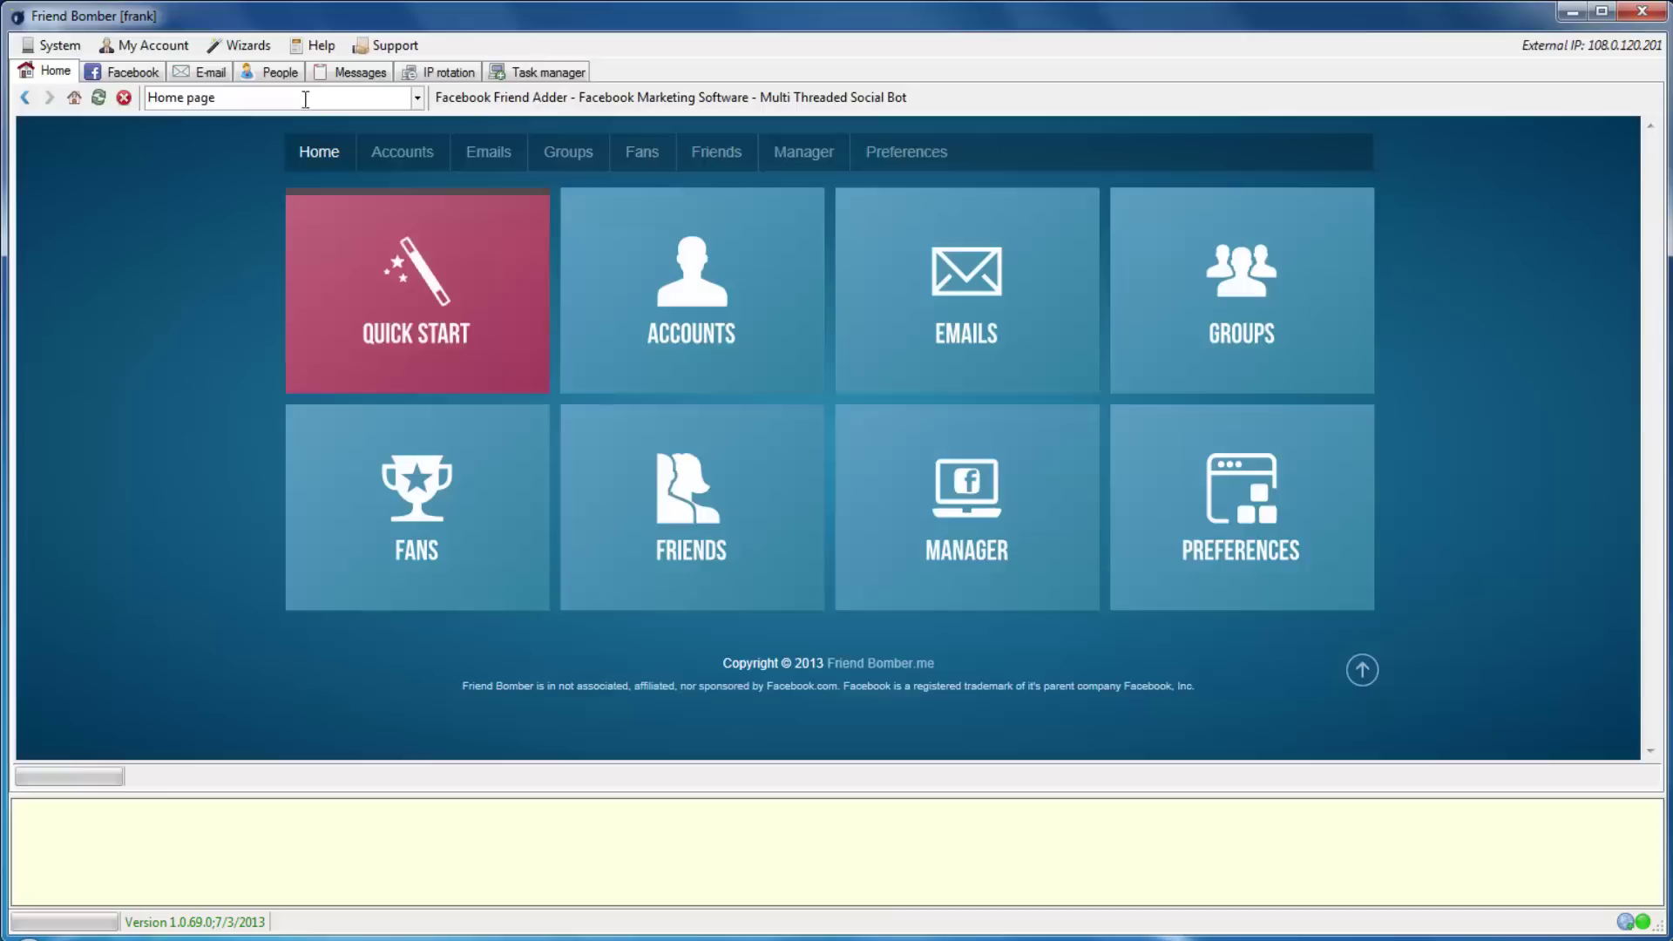
left_click(266, 74)
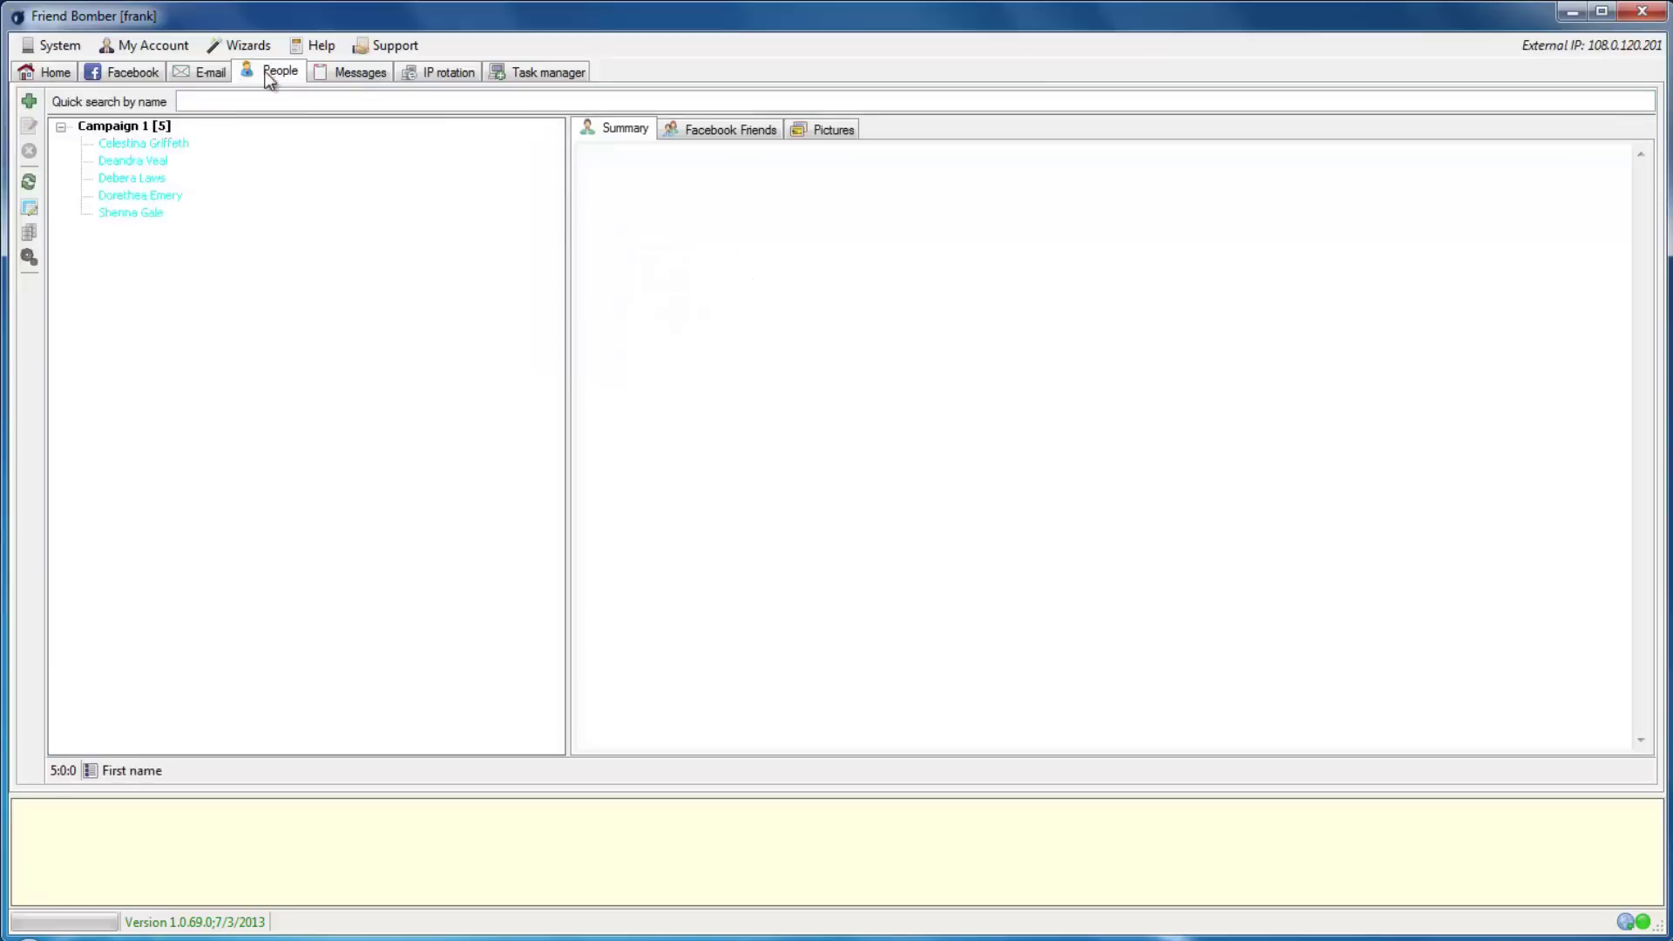
left_click(148, 144)
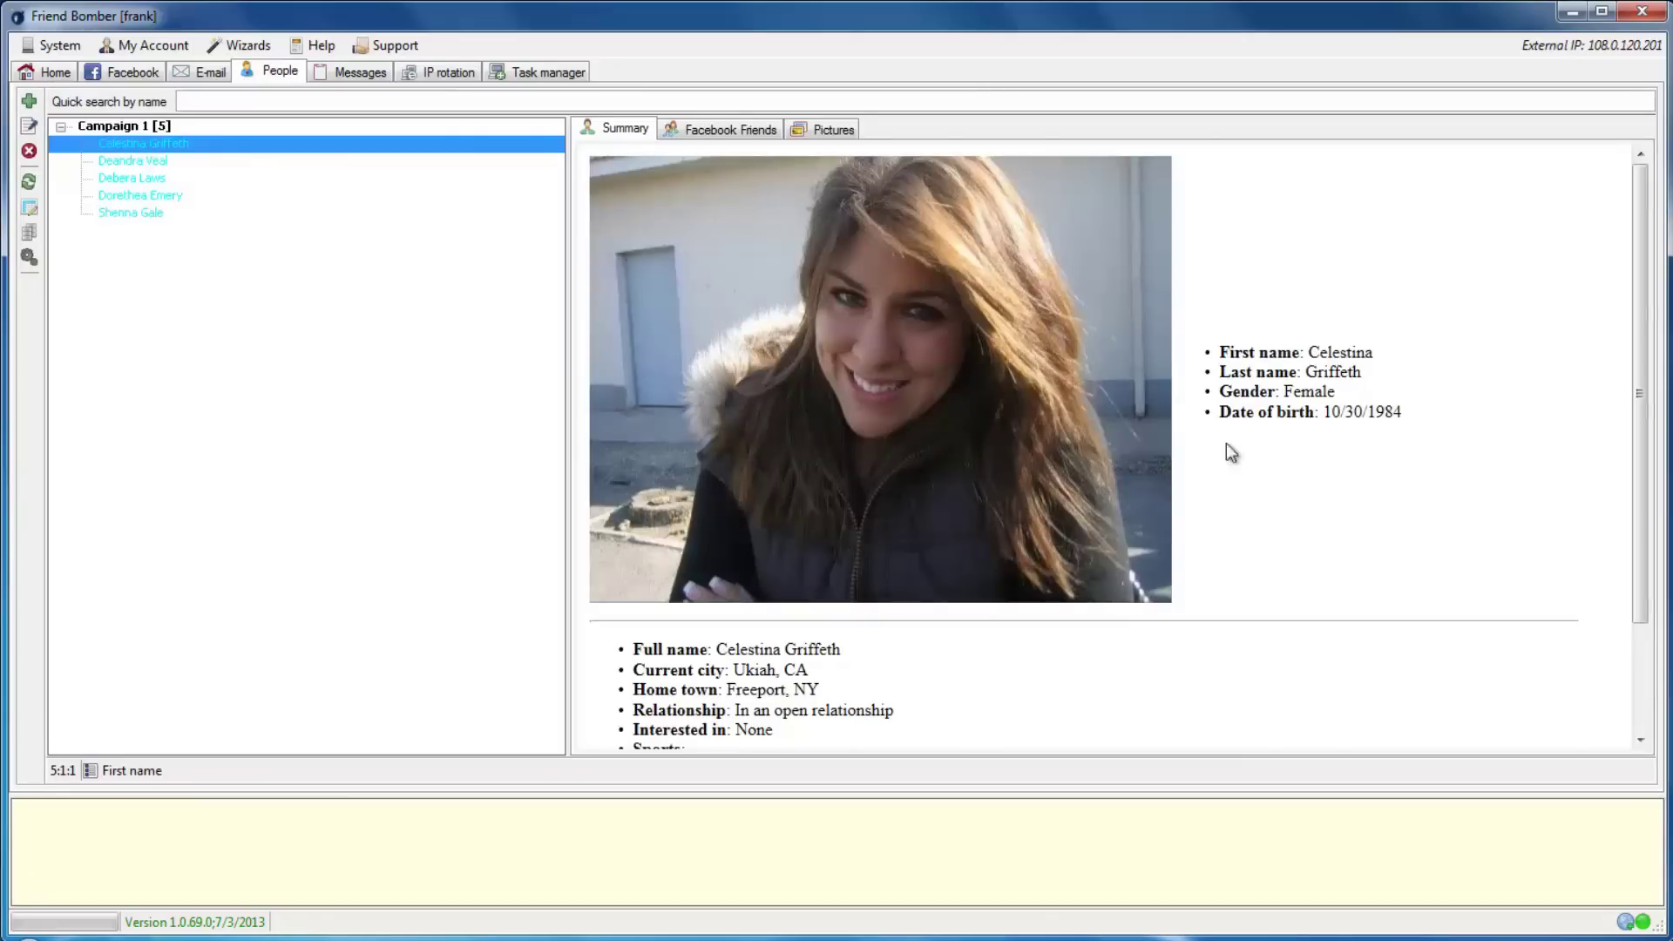
left_click(1319, 509)
scroll(1320, 516, "down", 2)
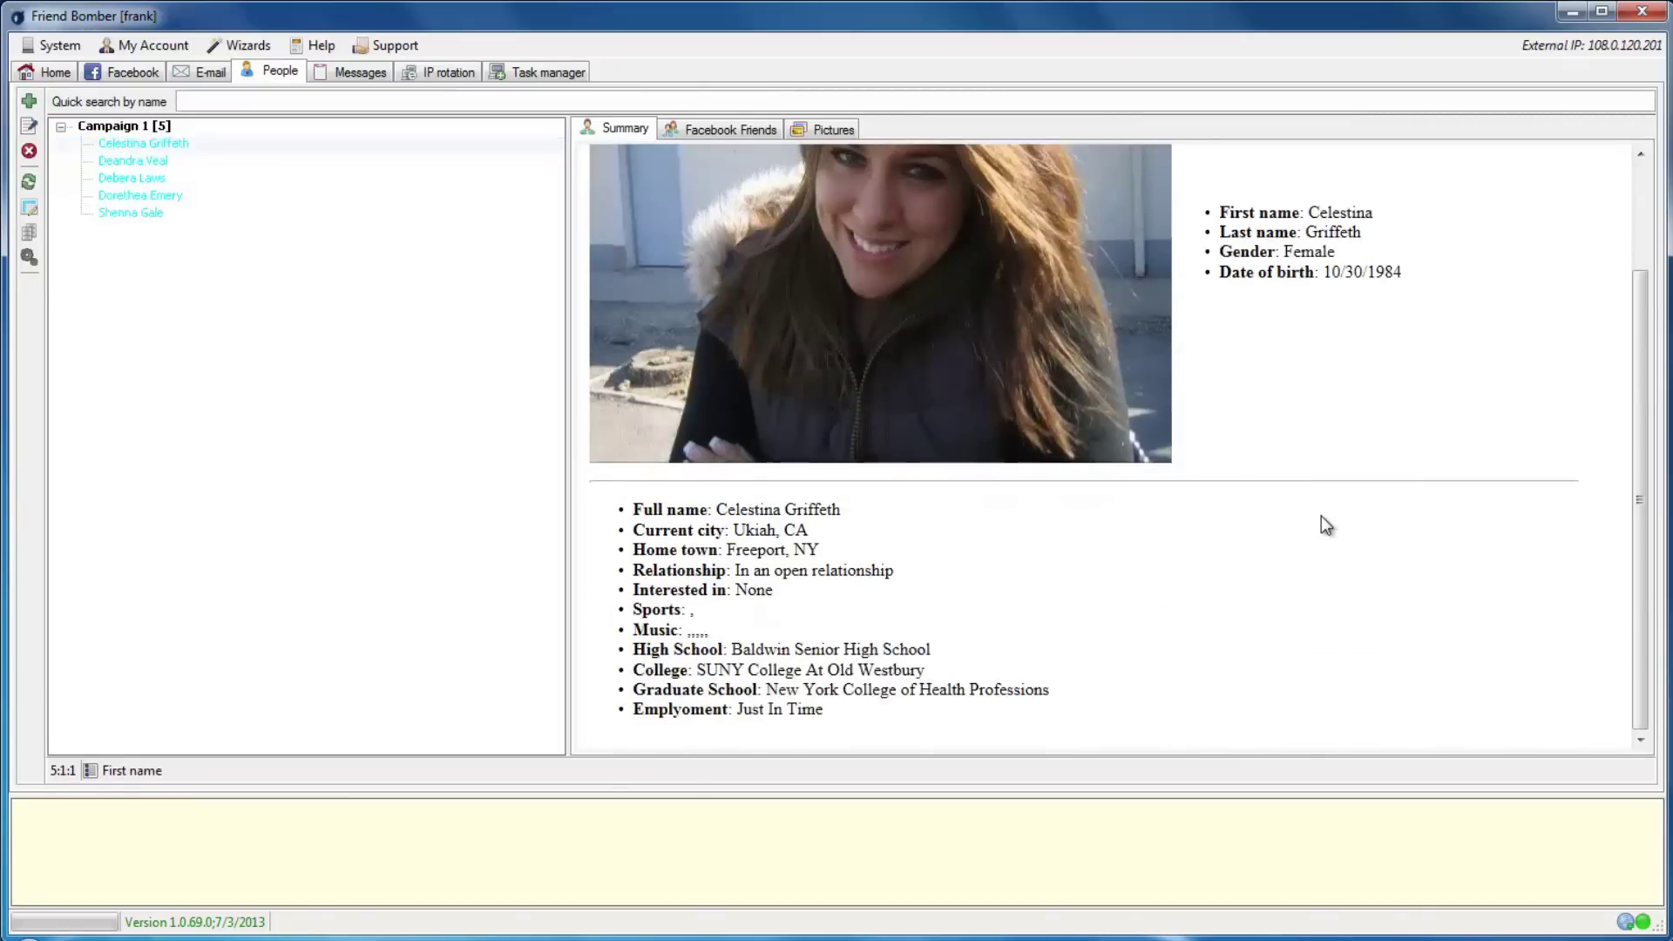
scroll(1321, 516, "up", 1)
scroll(1320, 516, "up", 1)
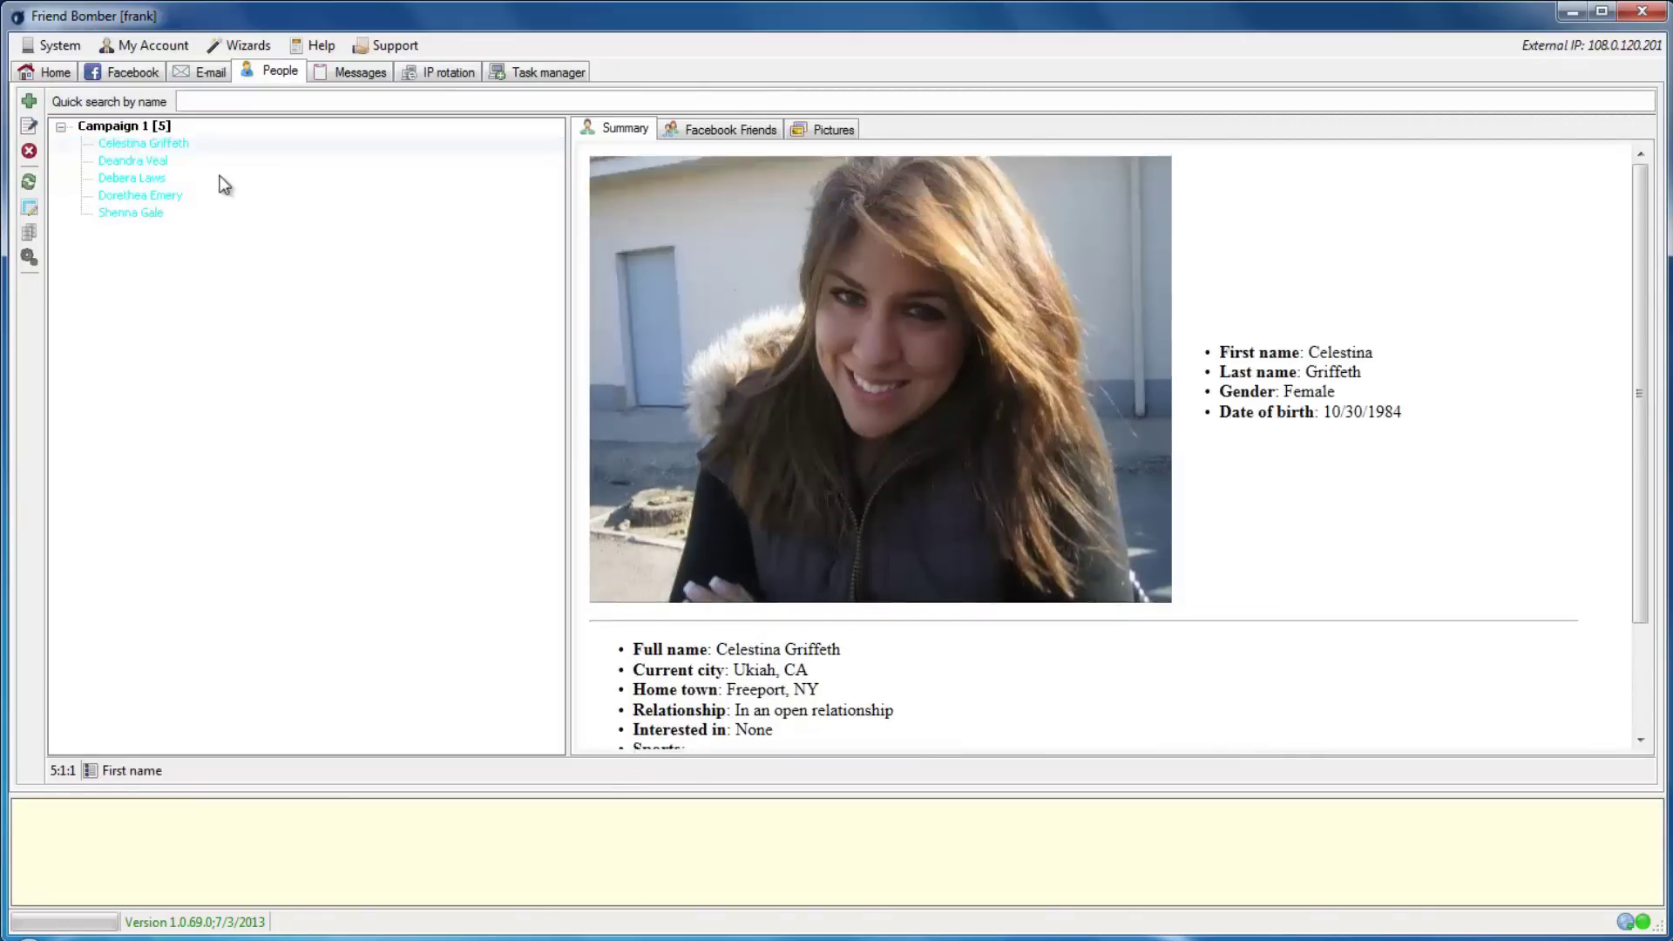
Step: View the second through fifth generated identities' profiles
left_click(144, 160)
left_click(149, 178)
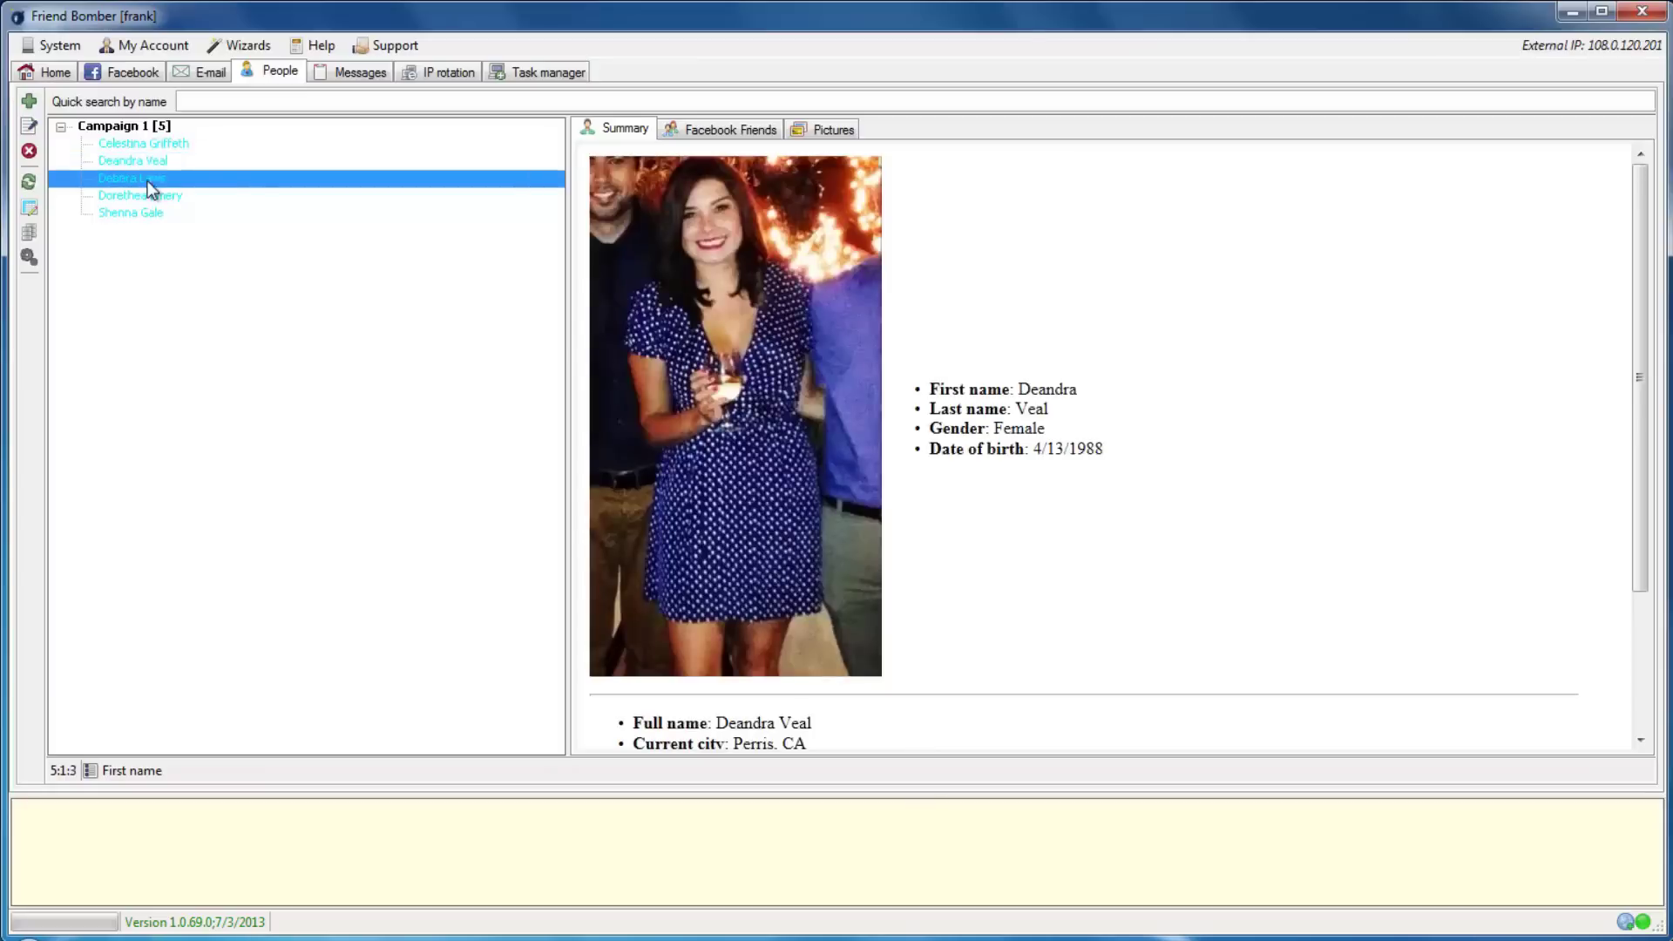
left_click(149, 196)
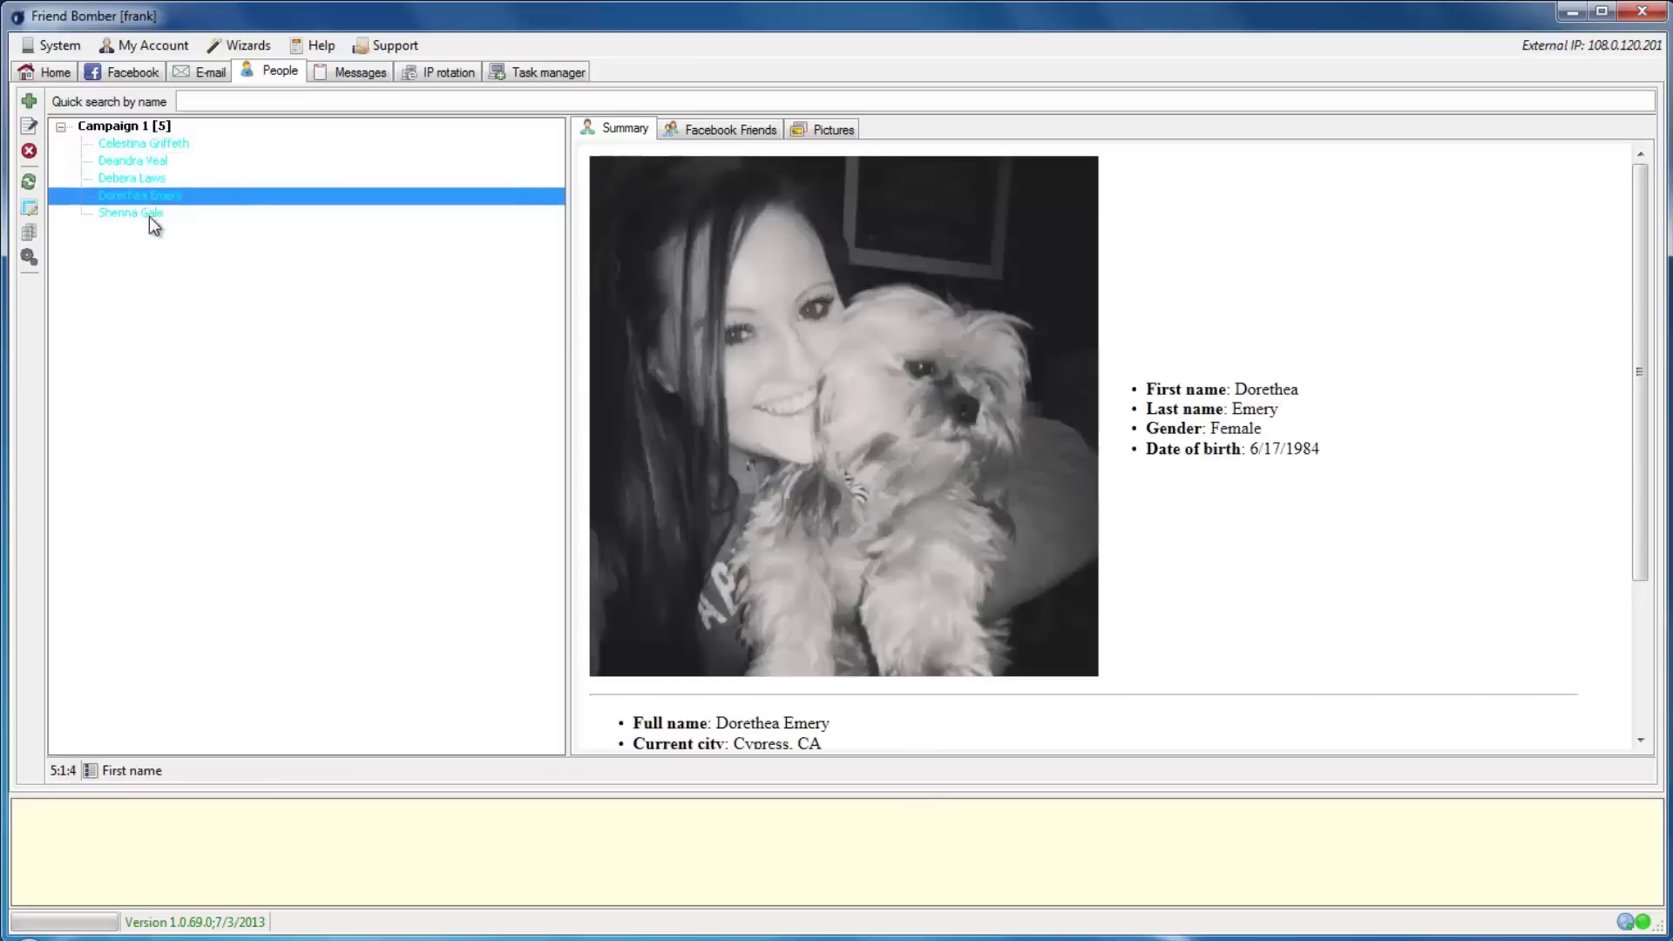
left_click(149, 216)
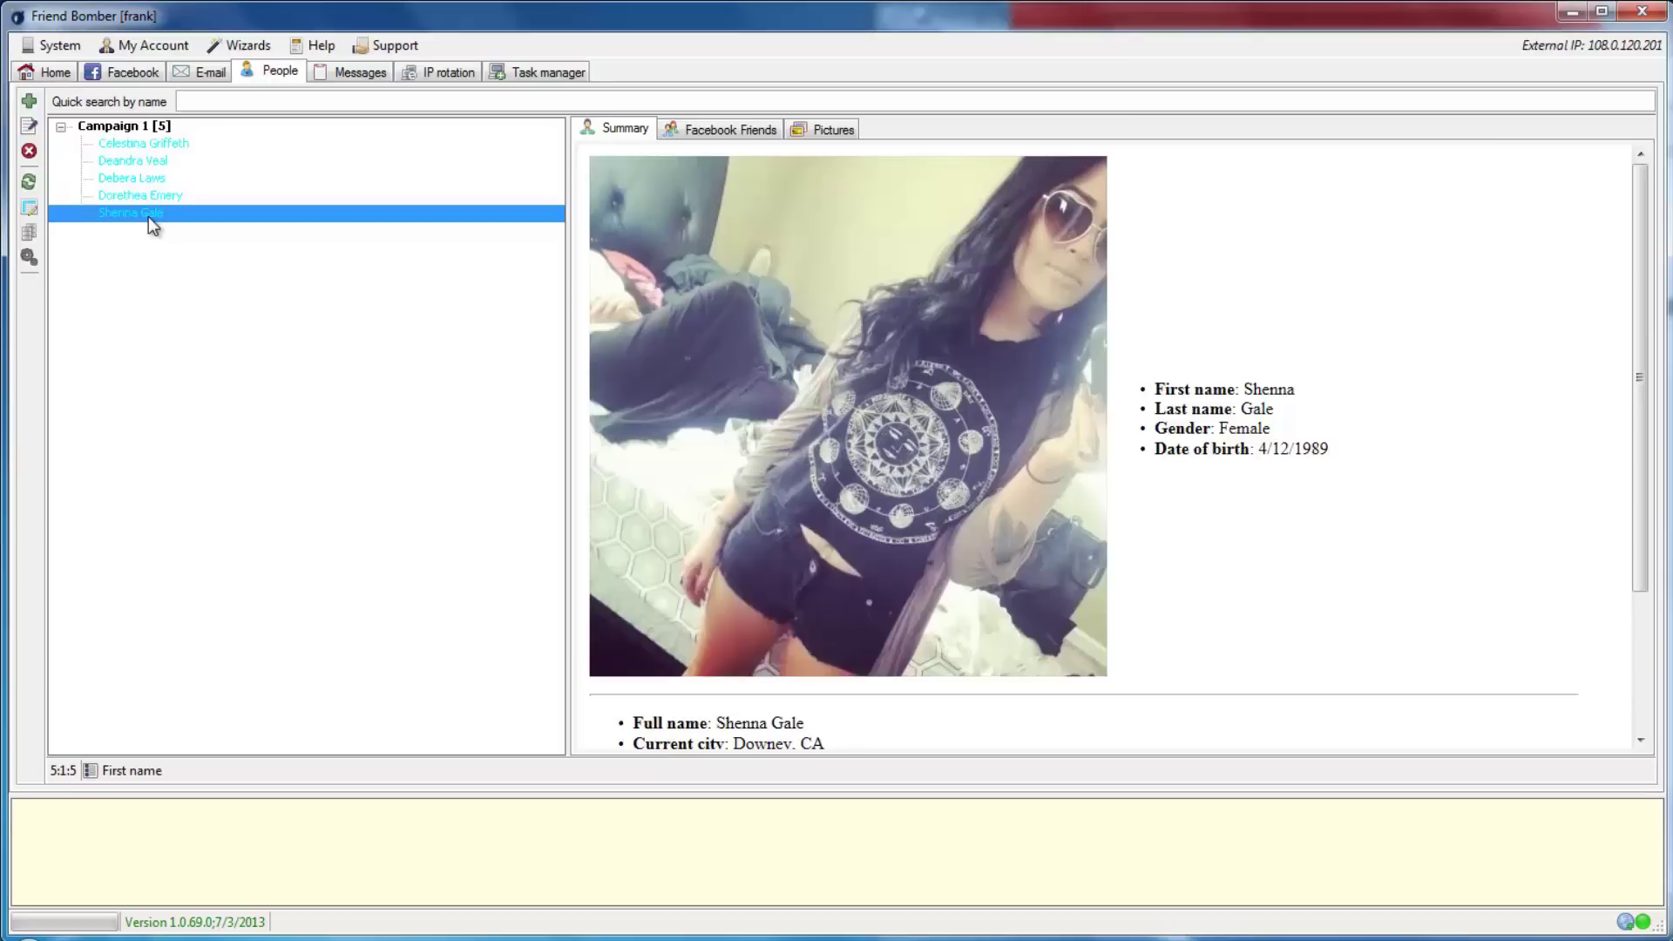
Step: Return to the Home dashboard and open the FriendBomber Help wiki
left_click(33, 77)
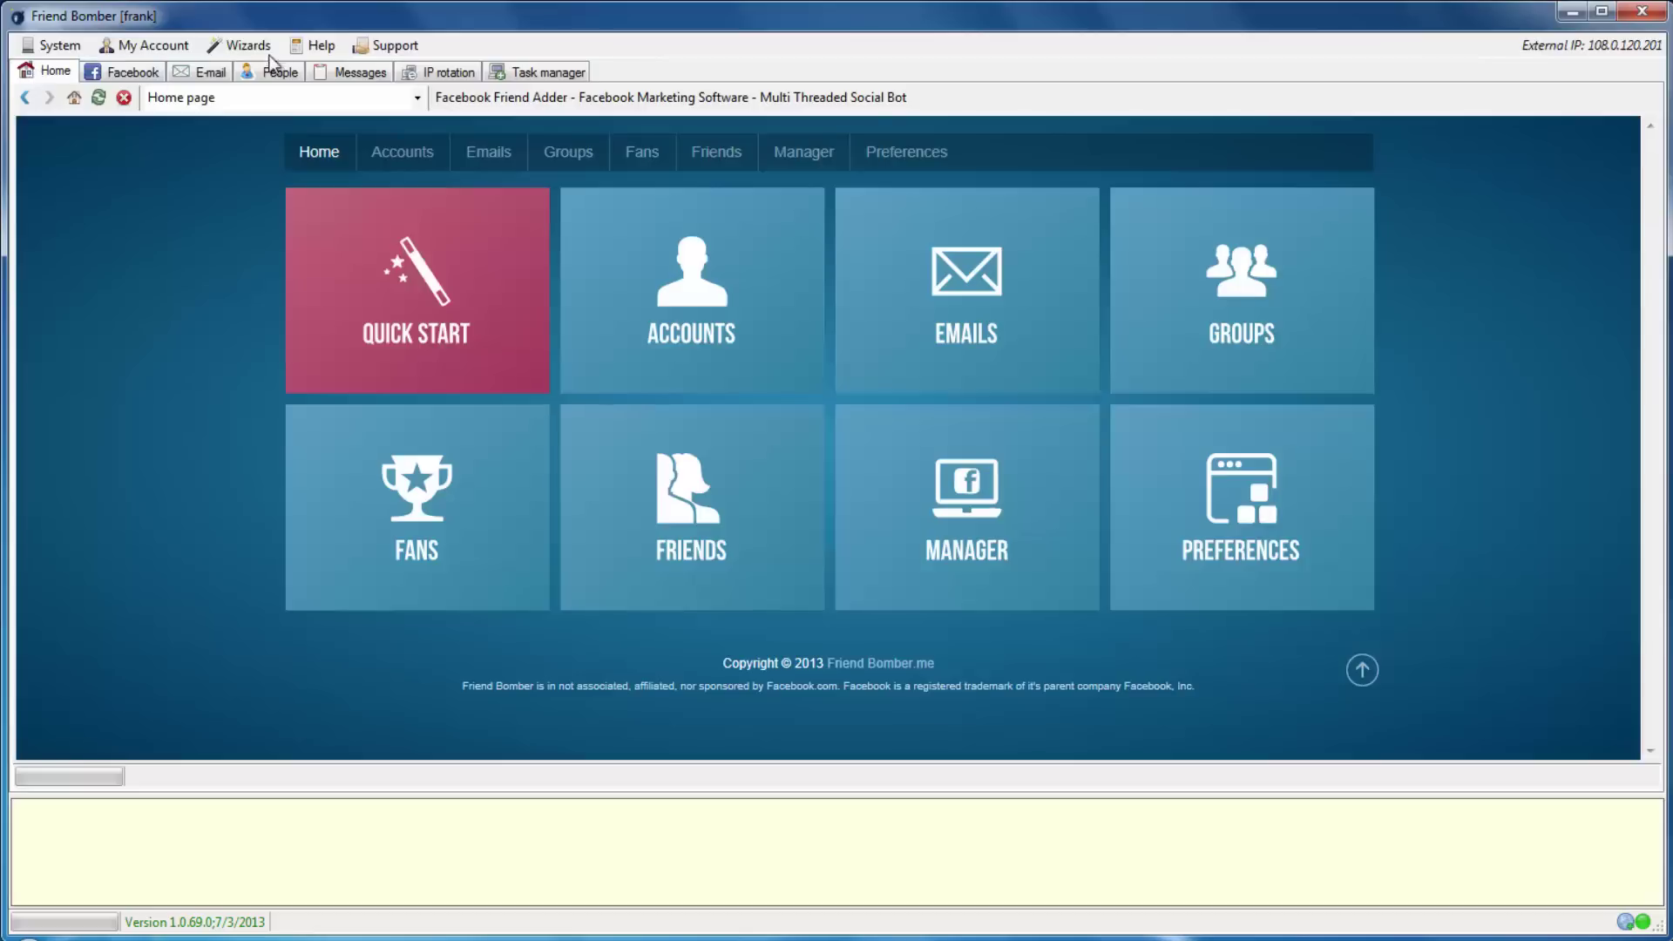
left_click(314, 46)
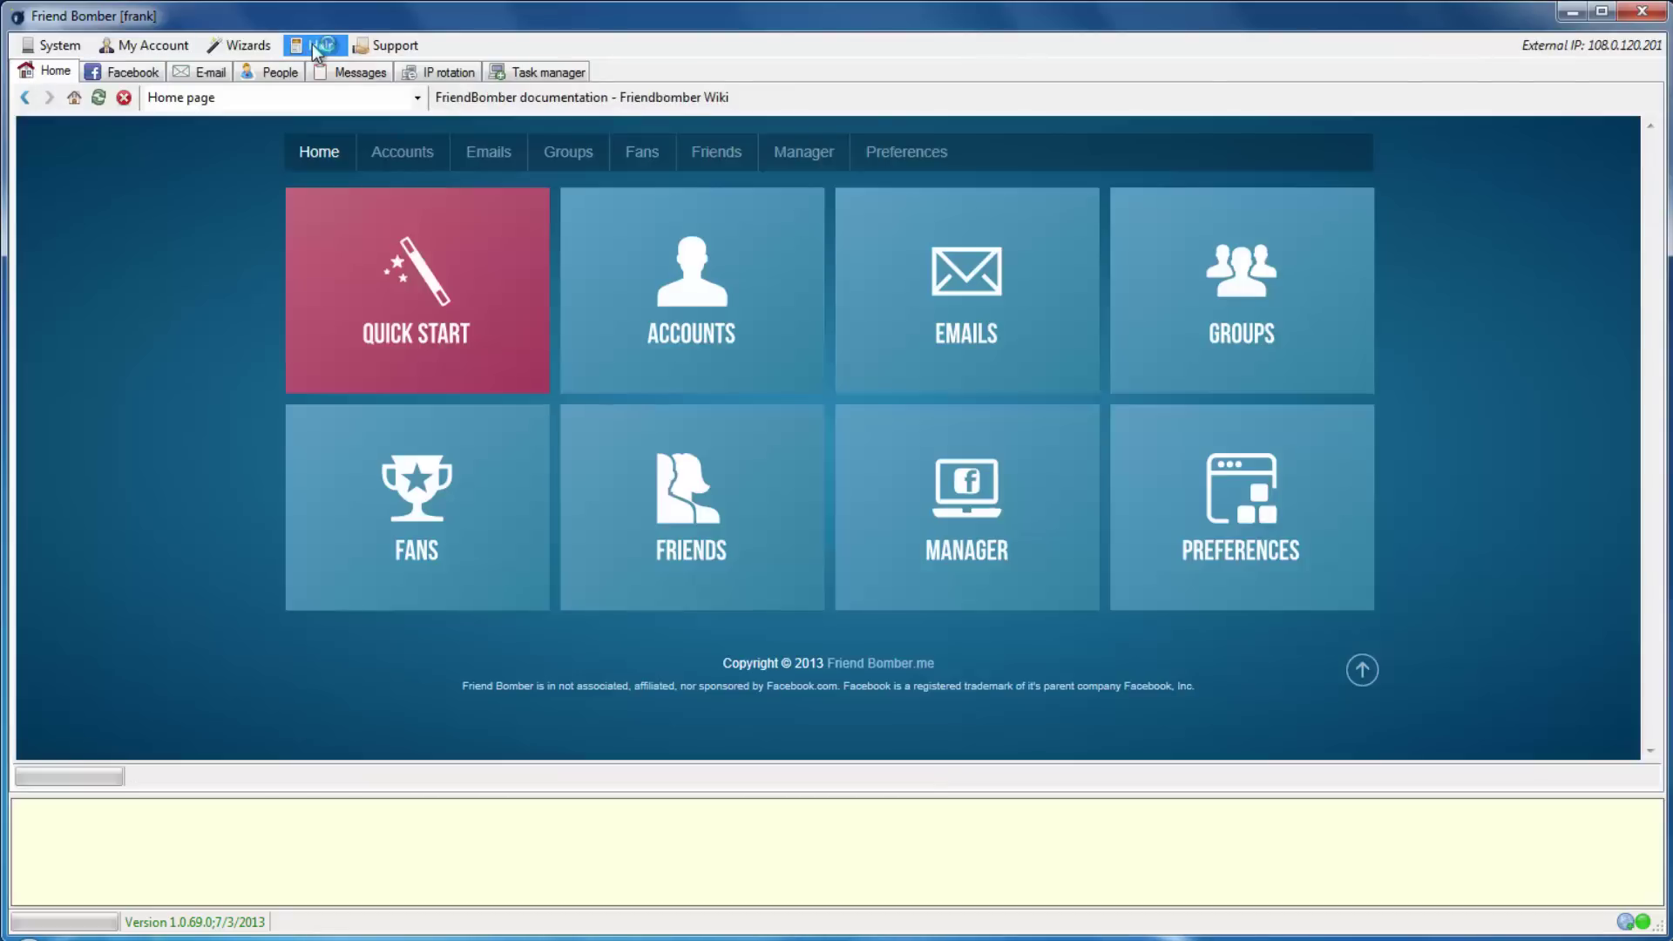